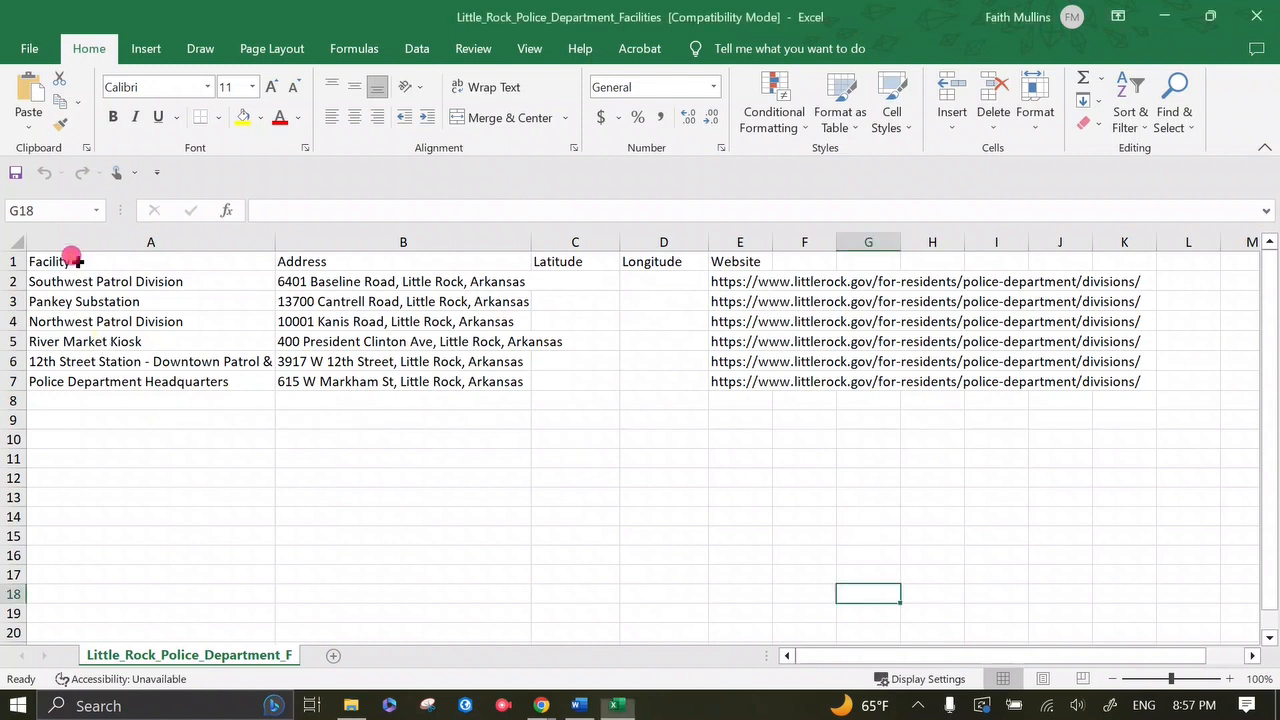
Step: In the facilities sheet, copy an address and select Pankey Substation's 13700 Cantrell Road address
{"action": "left_click", "coordinate": [13, 261]}
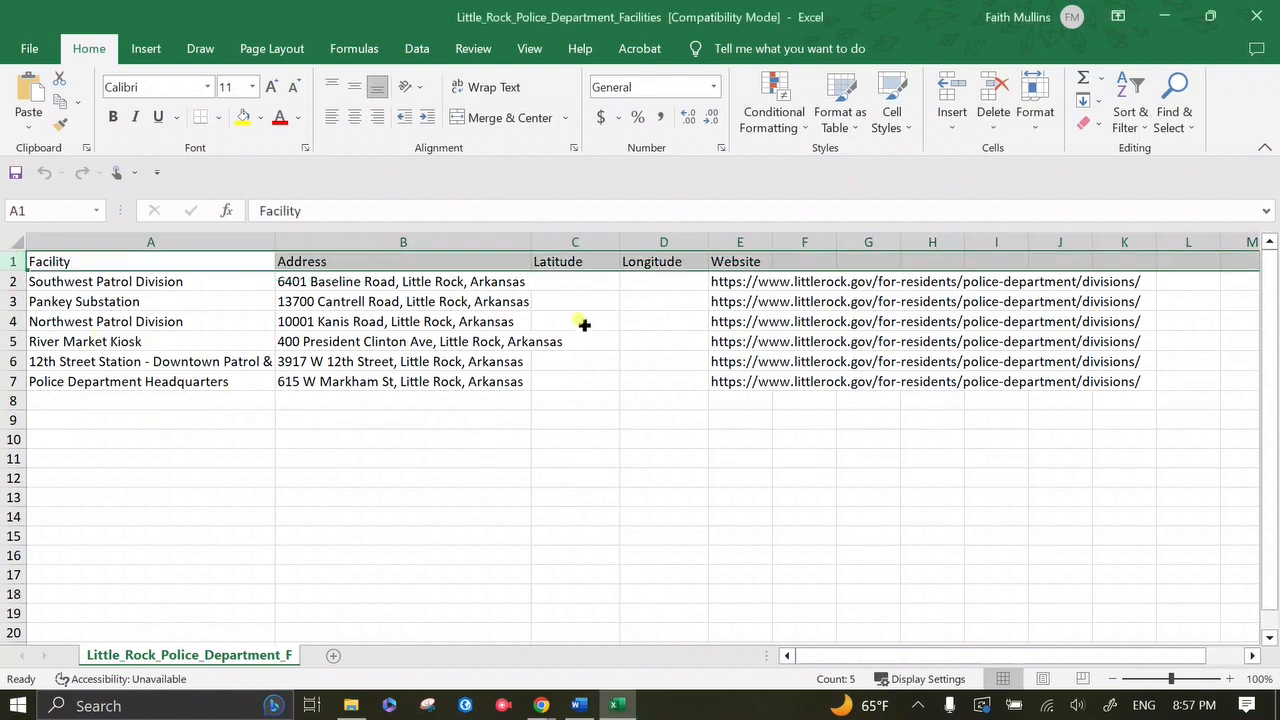
{"action": "left_click", "coordinate": [600, 284]}
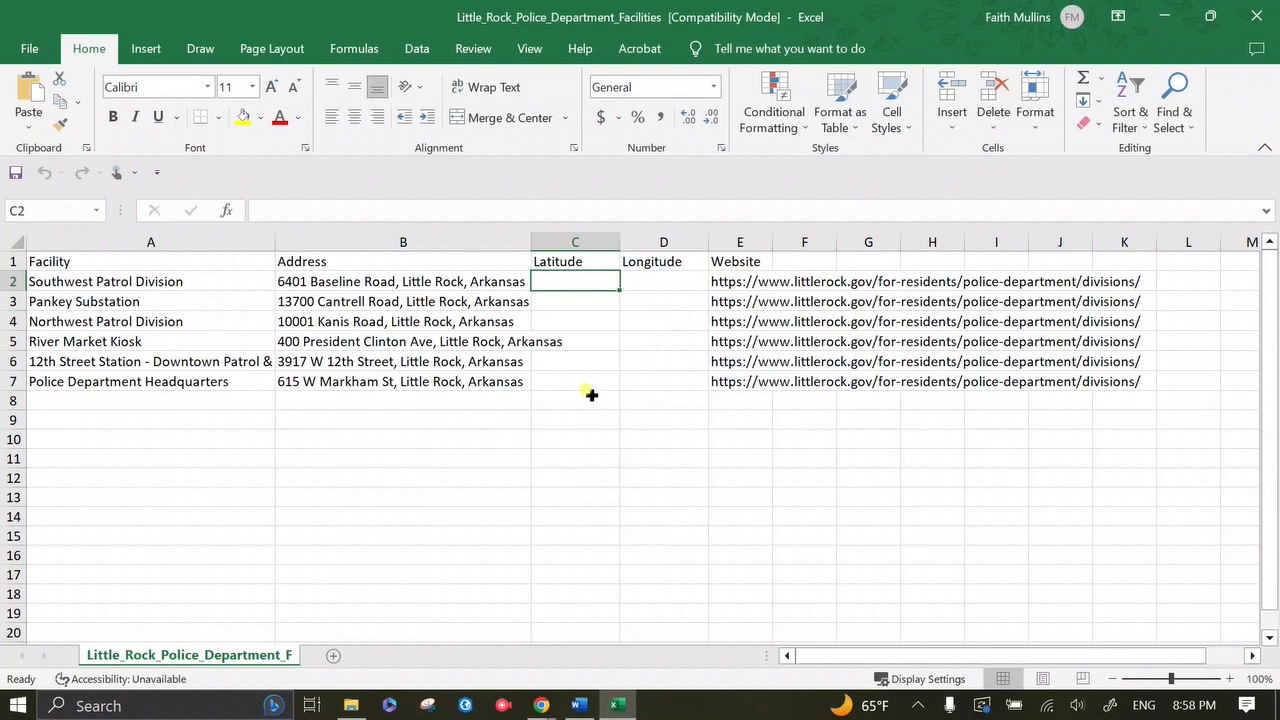
{"action": "left_click", "coordinate": [480, 282]}
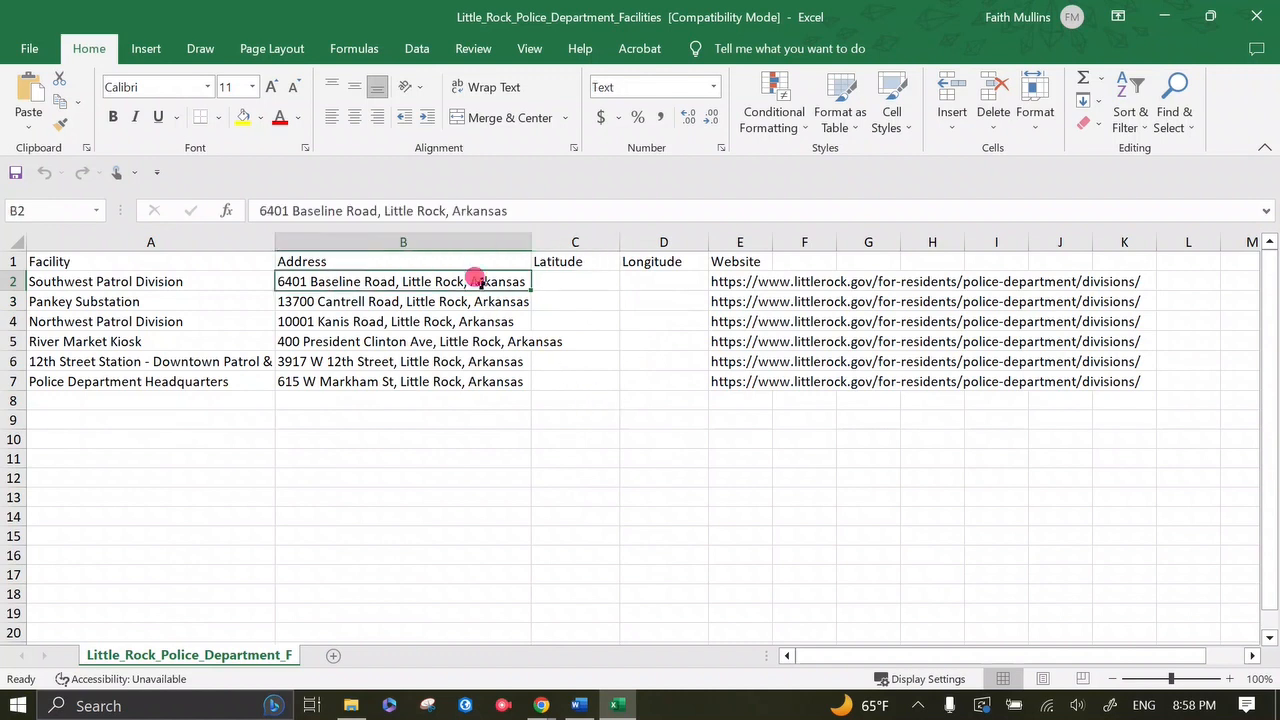
{"action": "key", "text": "ctrl+c"}
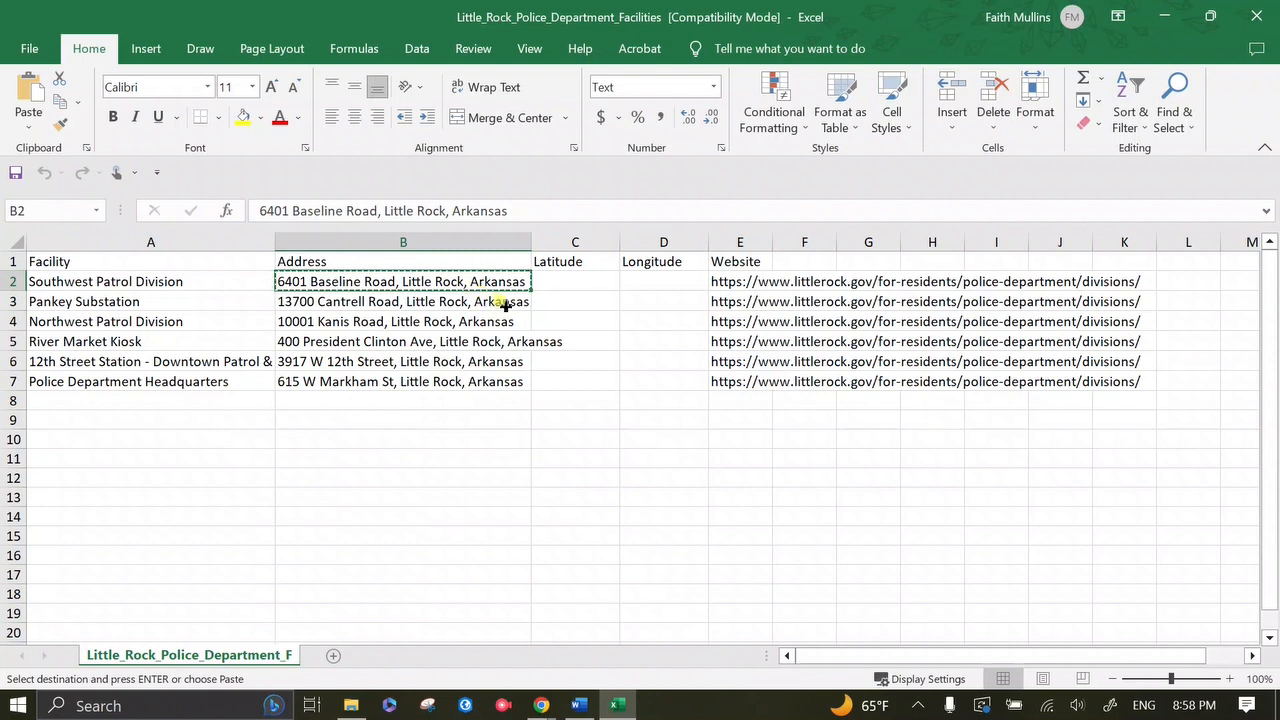
{"action": "left_click", "coordinate": [505, 304]}
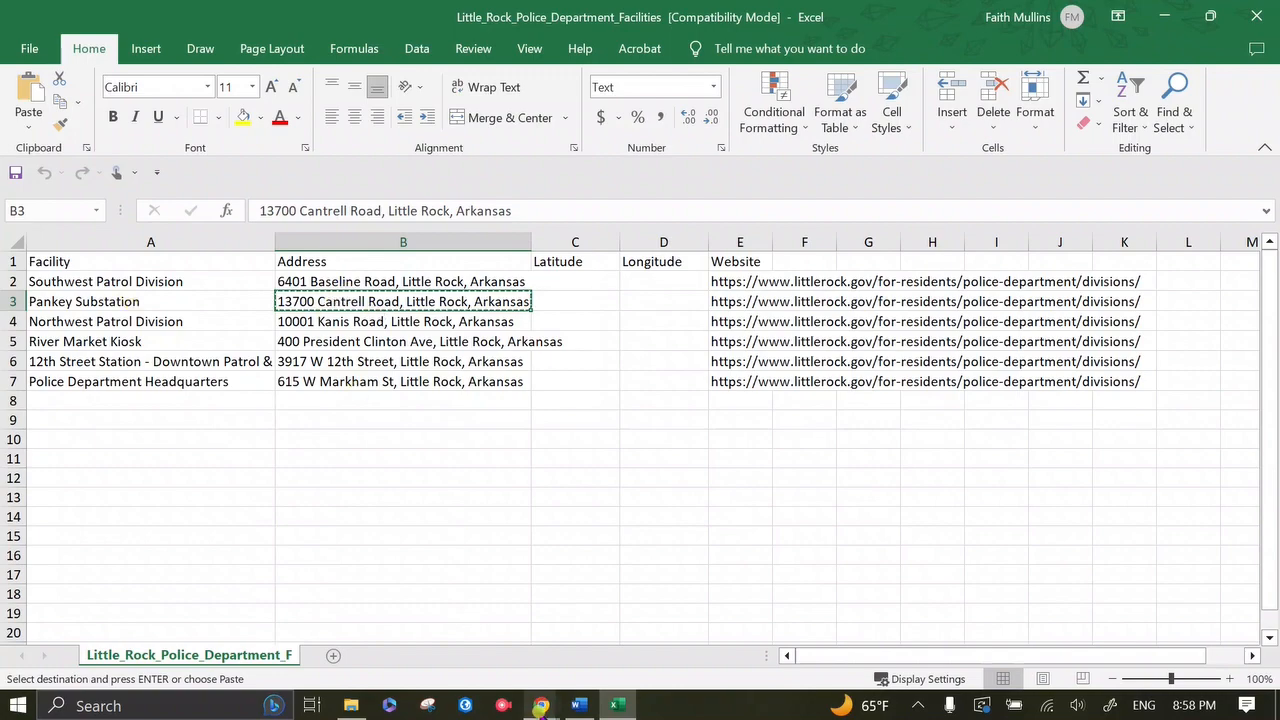
{"action": "mouse_move", "coordinate": [541, 705]}
{"action": "left_click", "coordinate": [836, 638]}
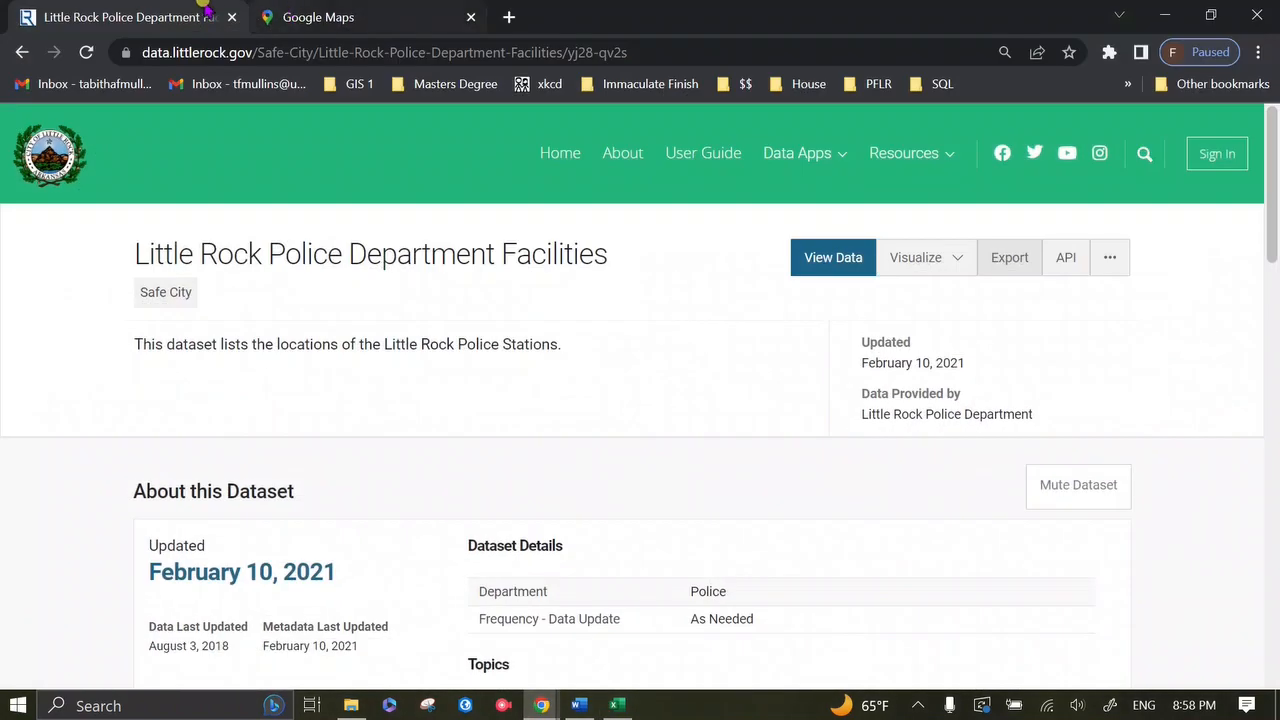
{"action": "left_click", "coordinate": [345, 17]}
{"action": "left_click", "coordinate": [186, 131]}
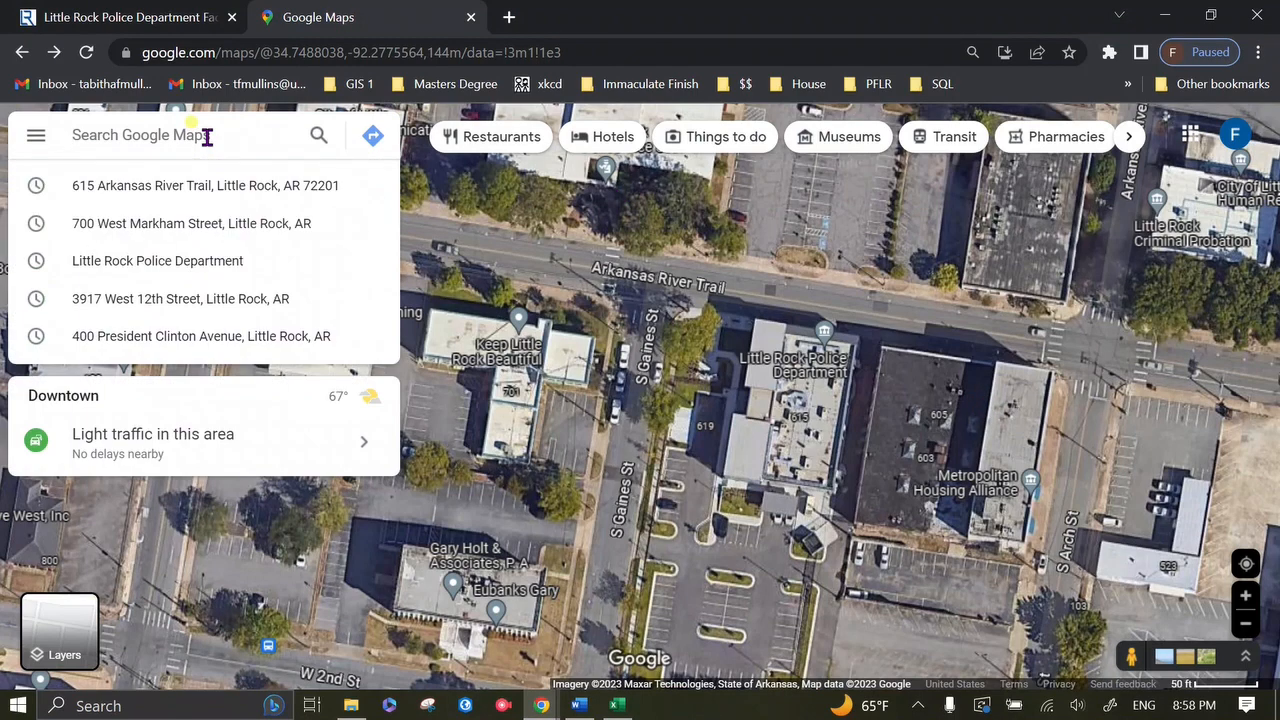
{"action": "key", "text": "ctrl+v"}
{"action": "key", "text": "Return"}
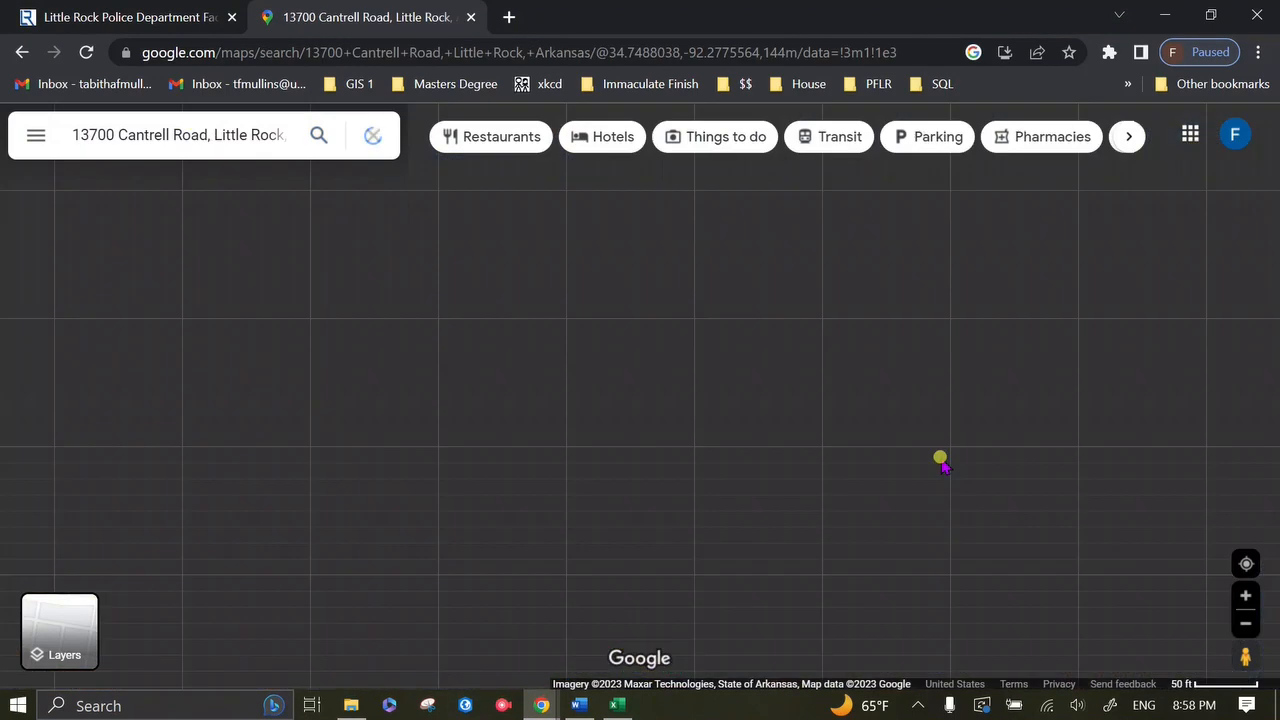
Step: Locate the Josephine Pankey Community Center and drop a pin on Cantrell Rd (34.801417, -92.425169)
{"action": "scroll", "coordinate": [863, 393], "scroll_direction": "up", "scroll_amount": 3}
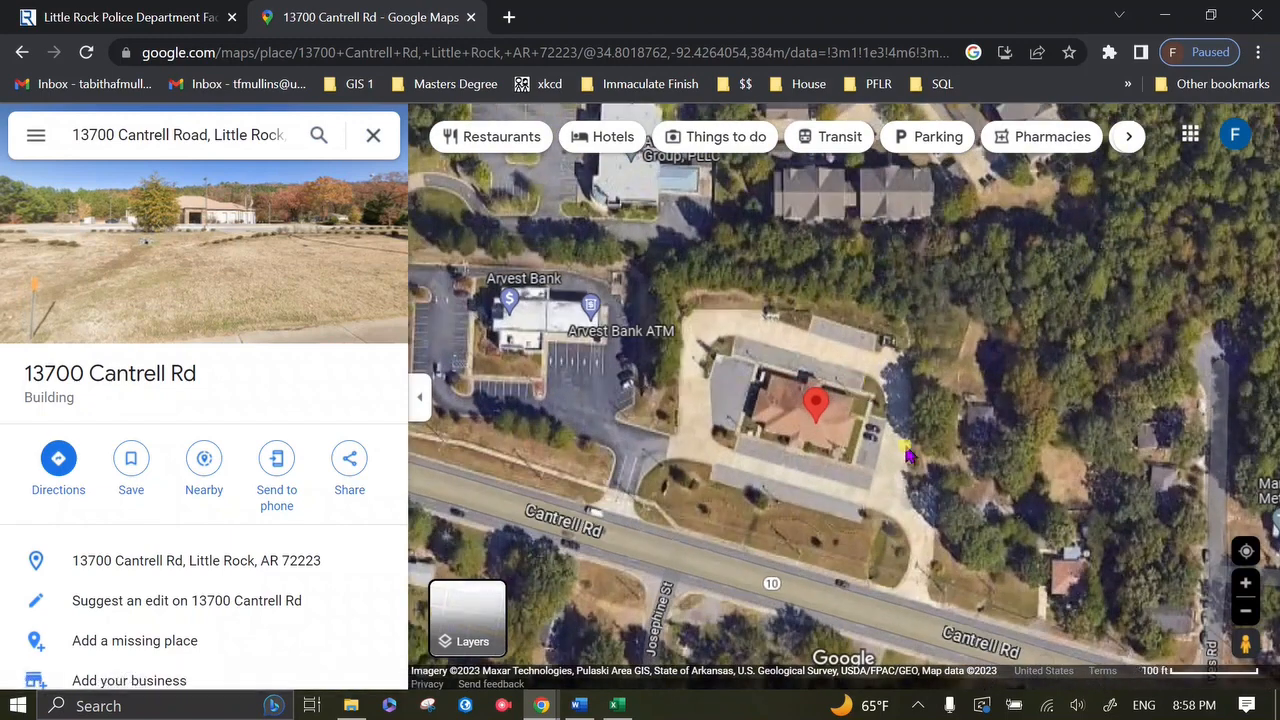
{"action": "left_click", "coordinate": [373, 135]}
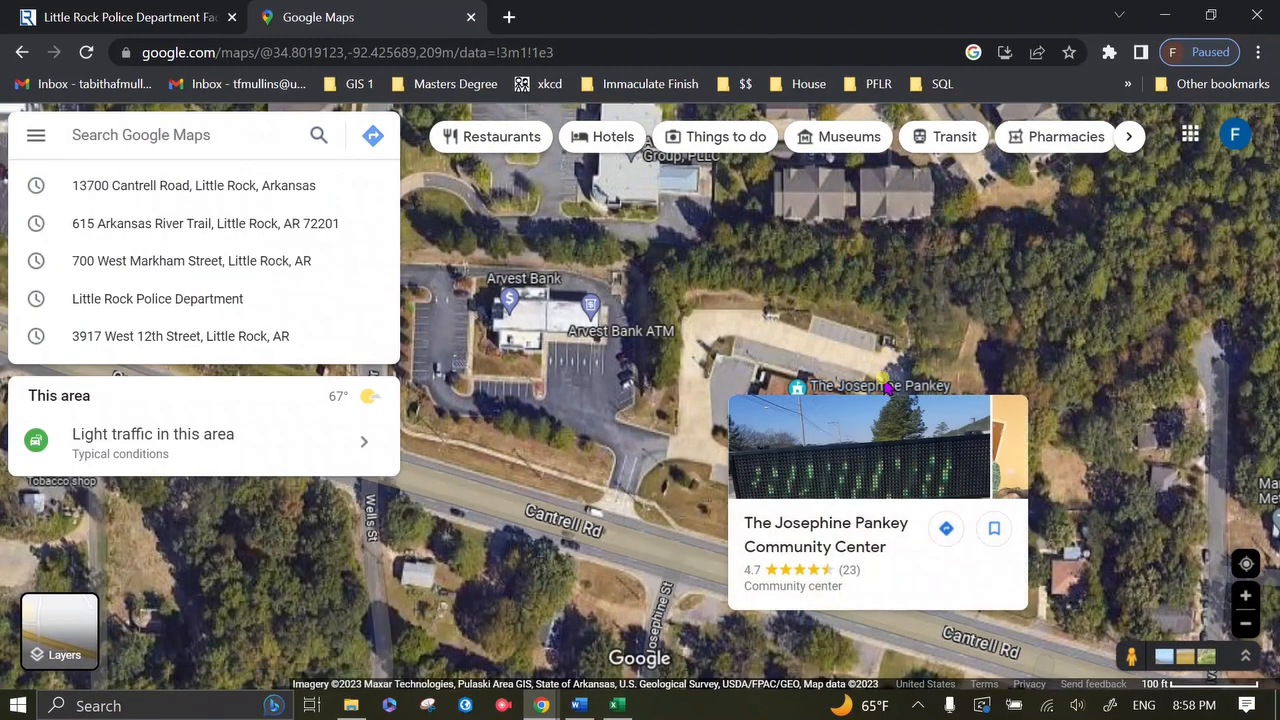
{"action": "mouse_move", "coordinate": [838, 410]}
{"action": "scroll", "coordinate": [838, 410], "scroll_direction": "up", "scroll_amount": 1}
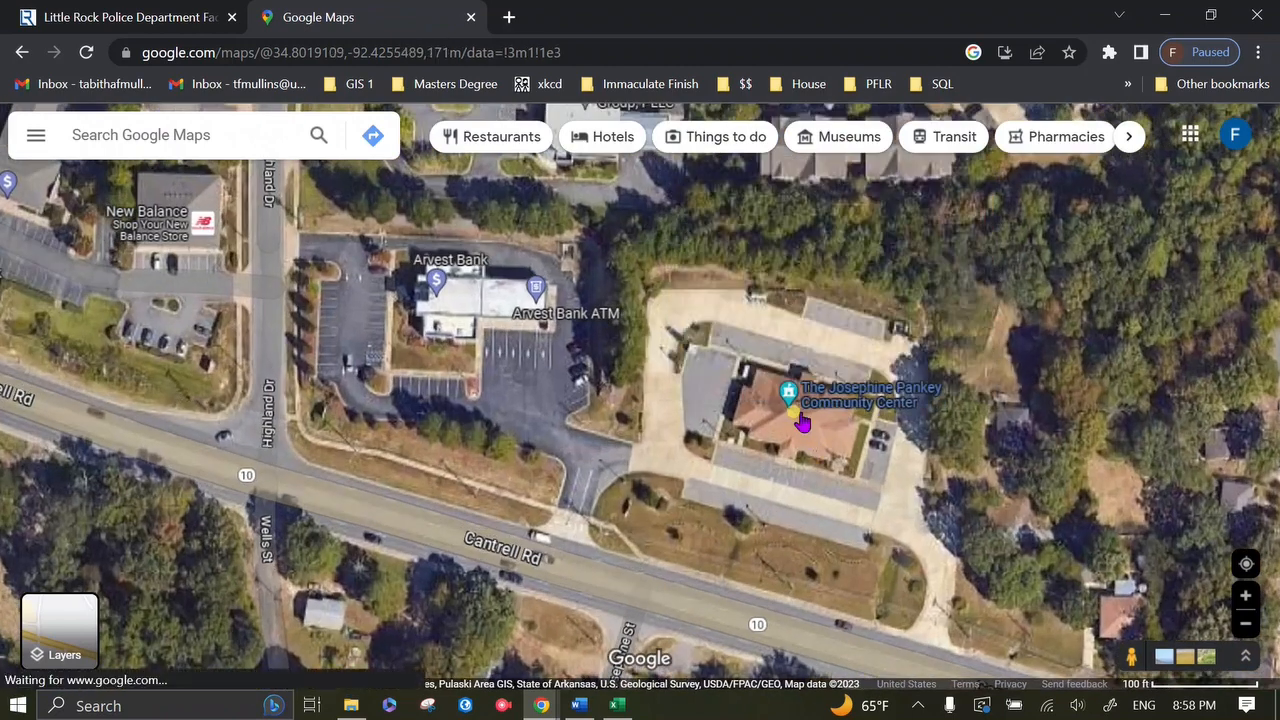
{"action": "left_click_drag", "start_coordinate": [790, 432], "coordinate": [665, 354]}
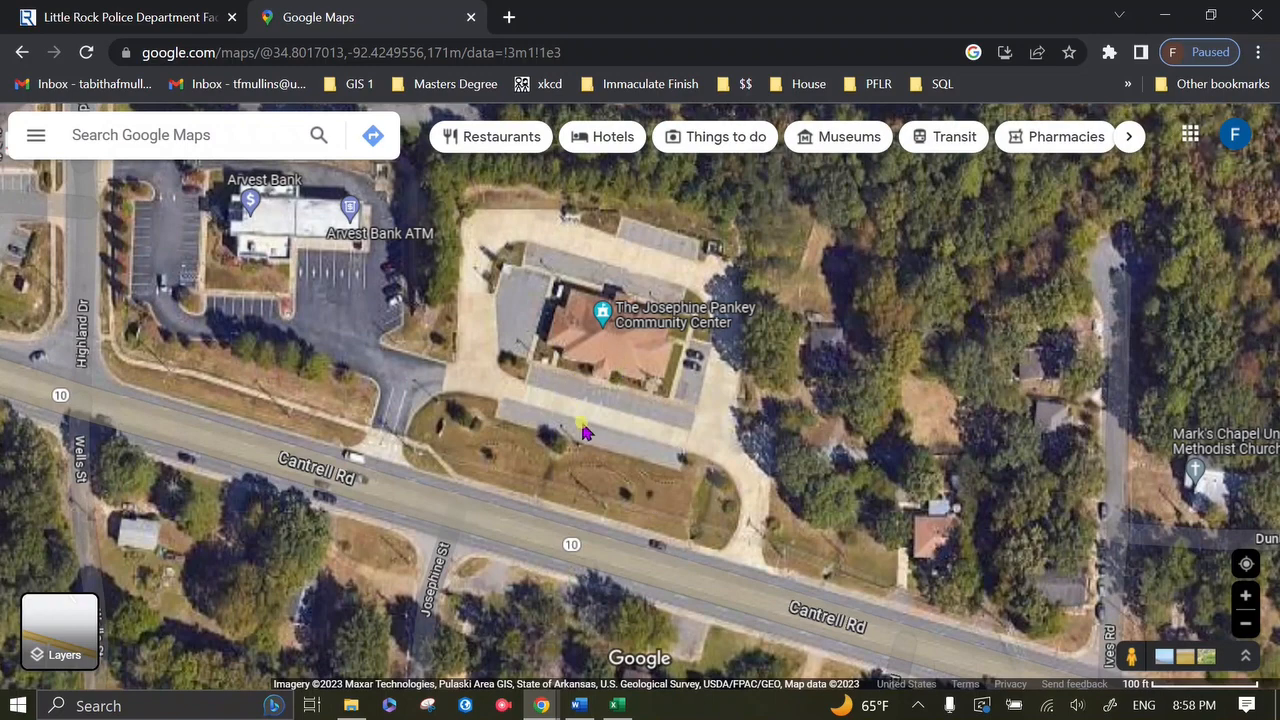
{"action": "left_click", "coordinate": [620, 352]}
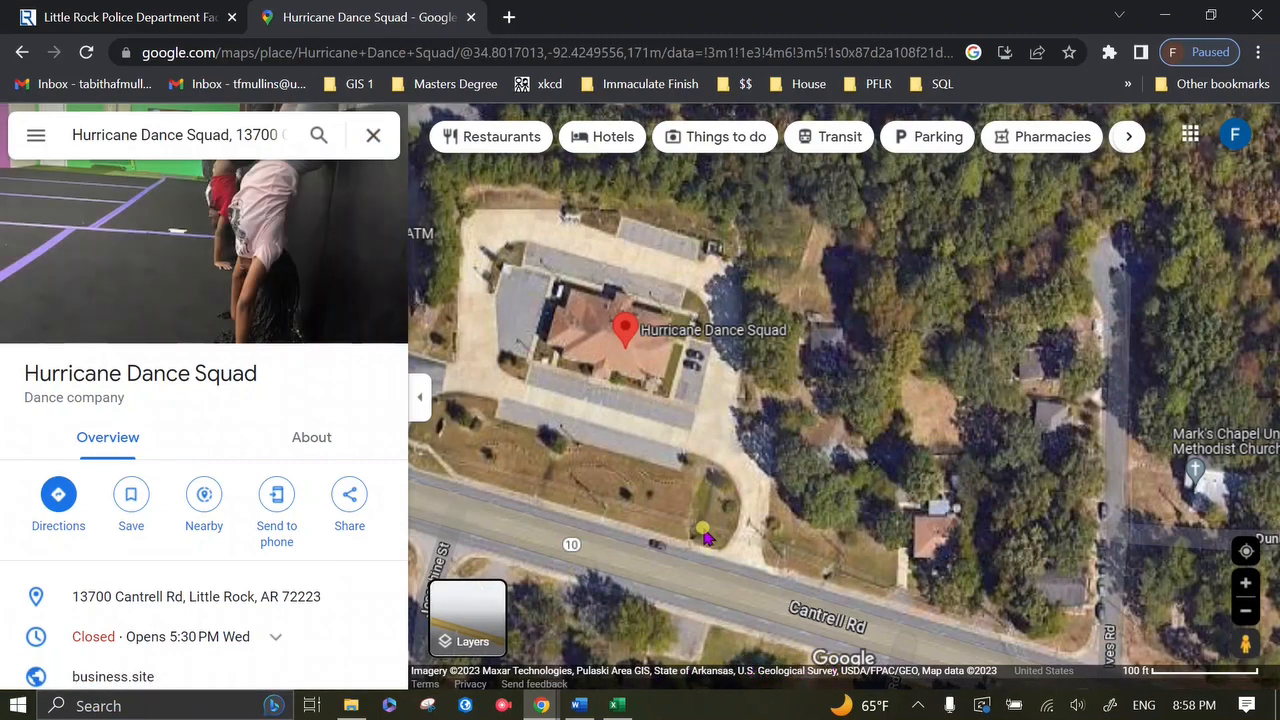
{"action": "left_click_drag", "start_coordinate": [702, 528], "coordinate": [791, 468]}
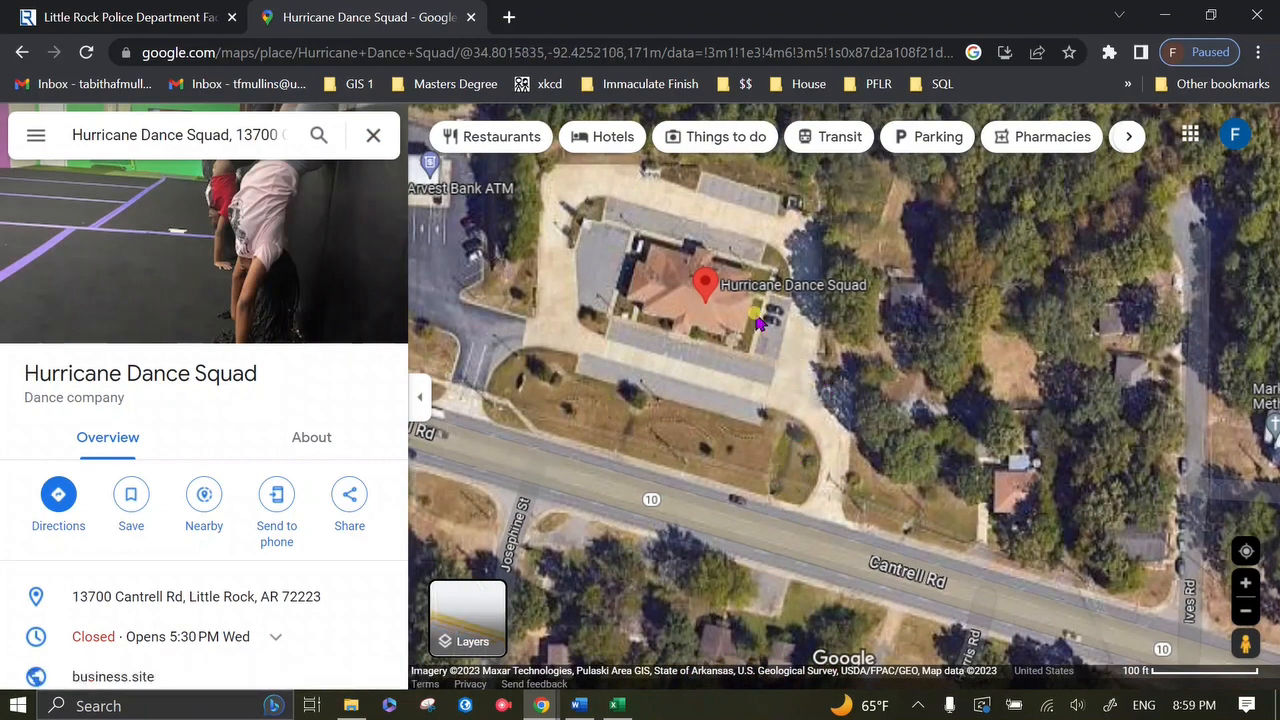
{"action": "left_click", "coordinate": [711, 297]}
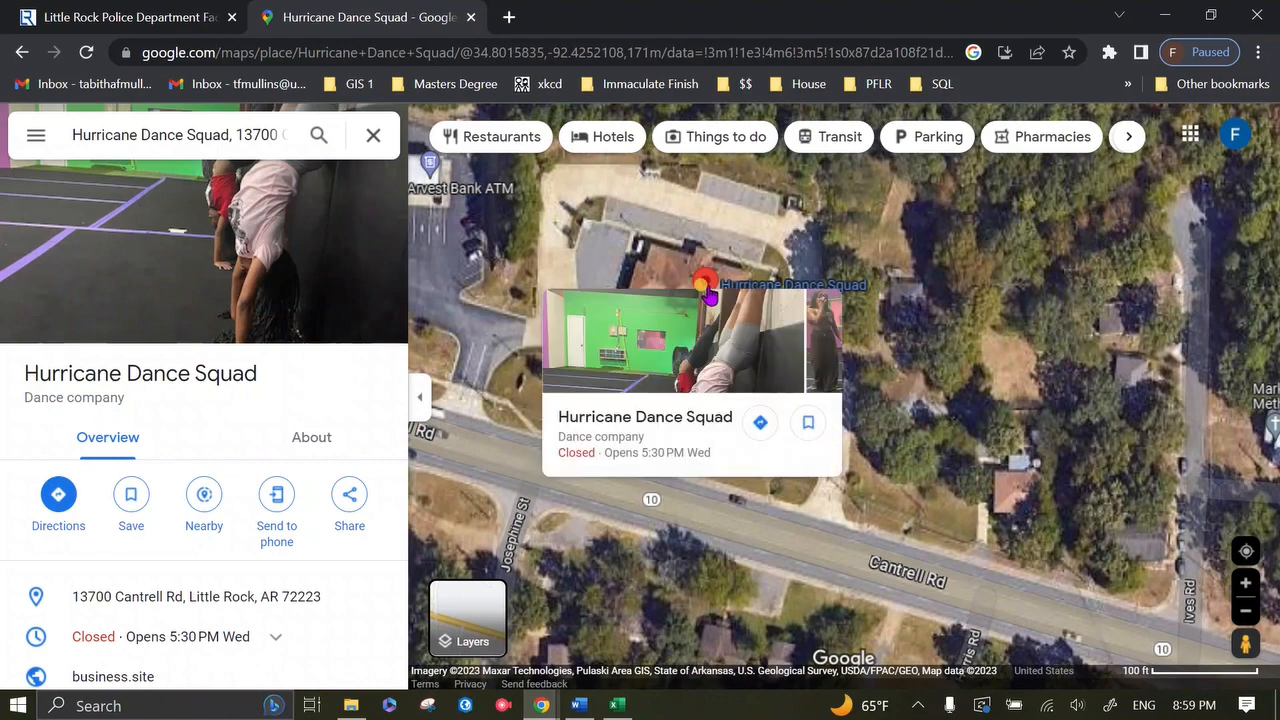
{"action": "left_click", "coordinate": [837, 522]}
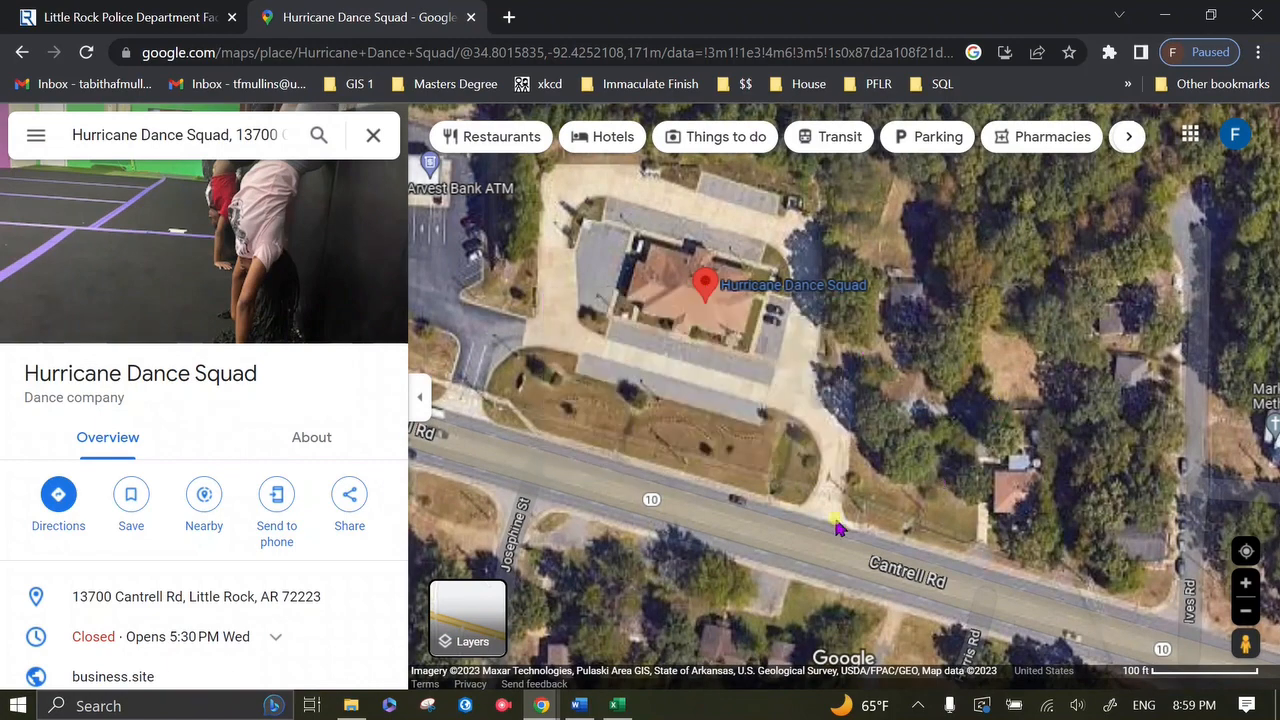
{"action": "left_click", "coordinate": [649, 453]}
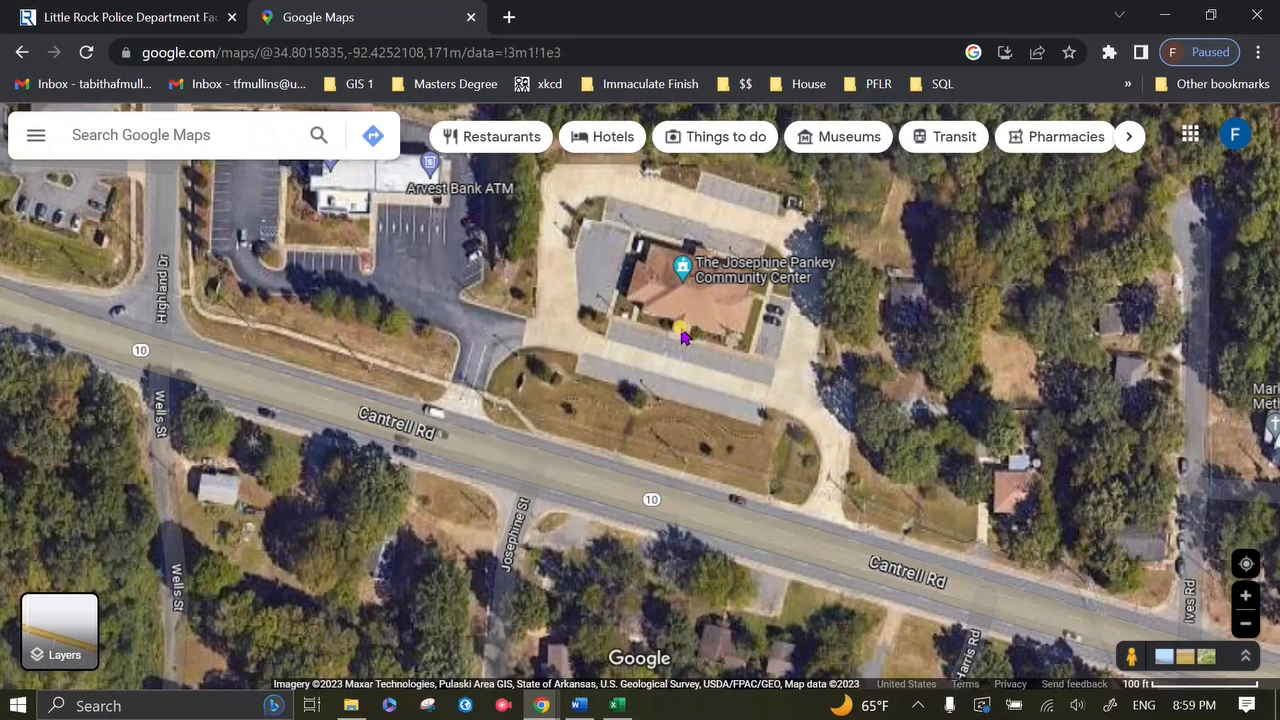
{"action": "left_click", "coordinate": [653, 464]}
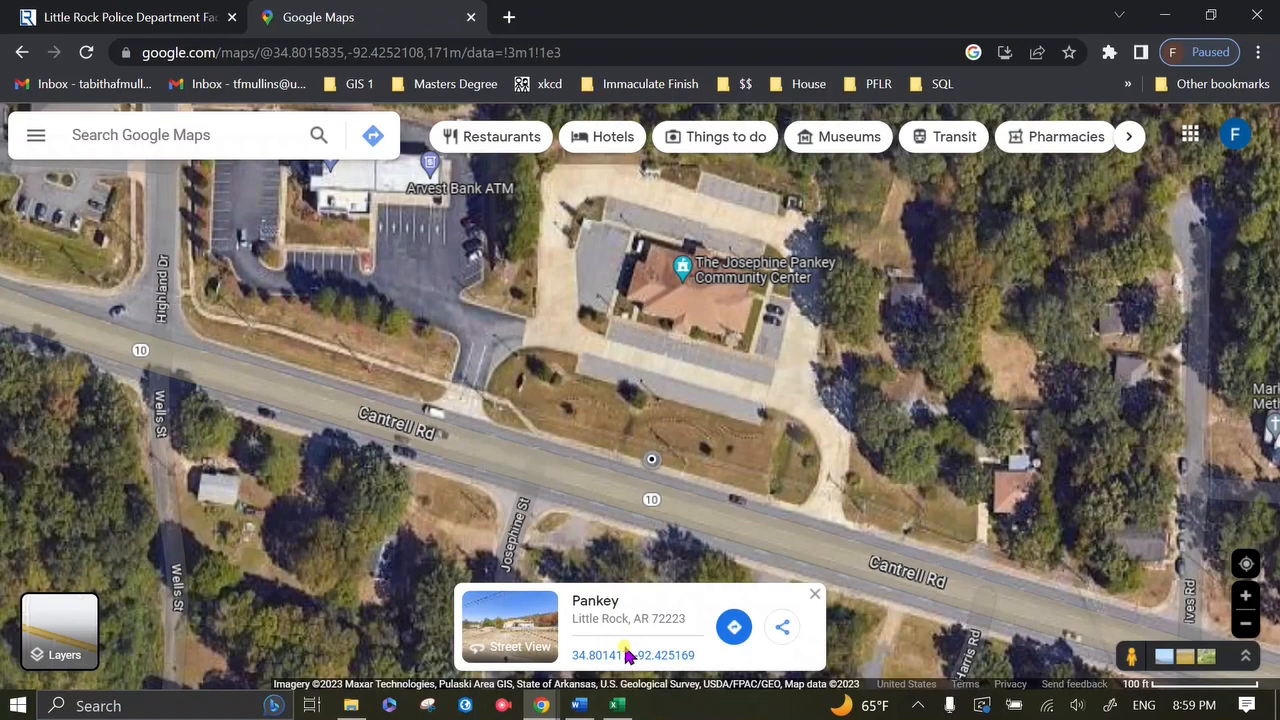
Step: Snap the browser and spreadsheet side by side and drop a new pin on Cantrell Rd
{"action": "double_click", "coordinate": [688, 10]}
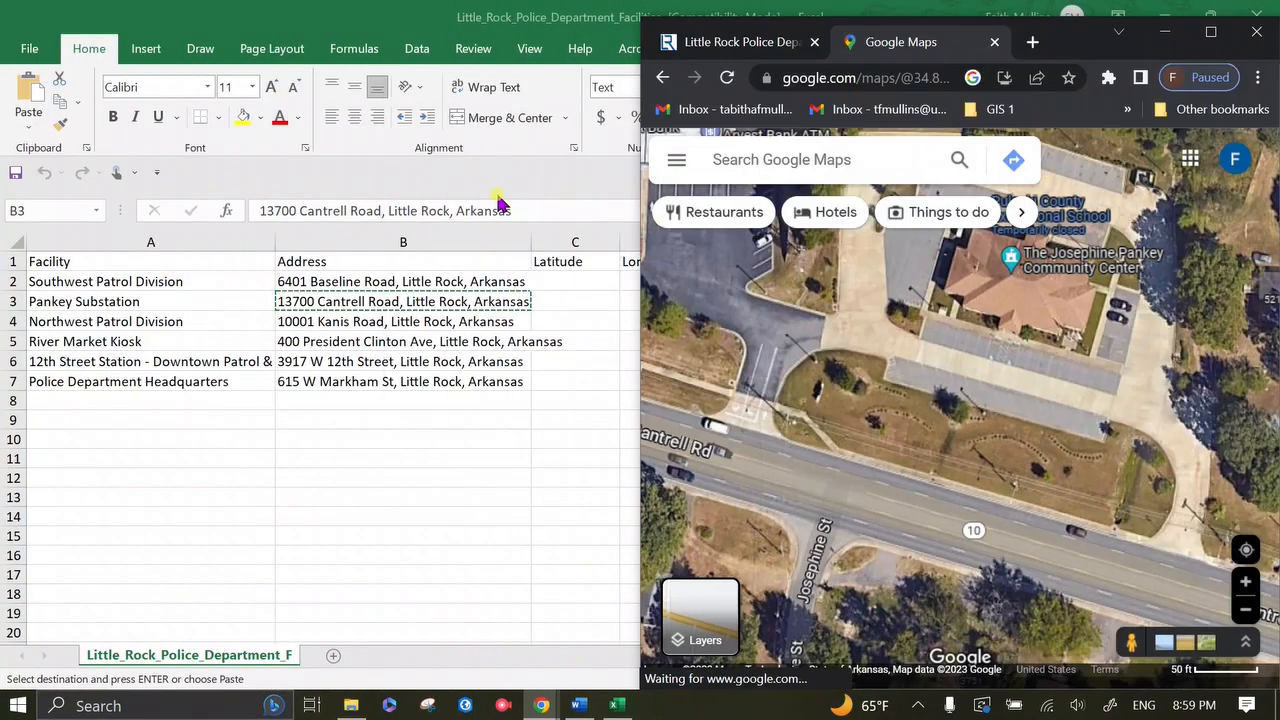
{"action": "left_click_drag", "start_coordinate": [1062, 40], "coordinate": [1279, 274]}
{"action": "left_click", "coordinate": [145, 140]}
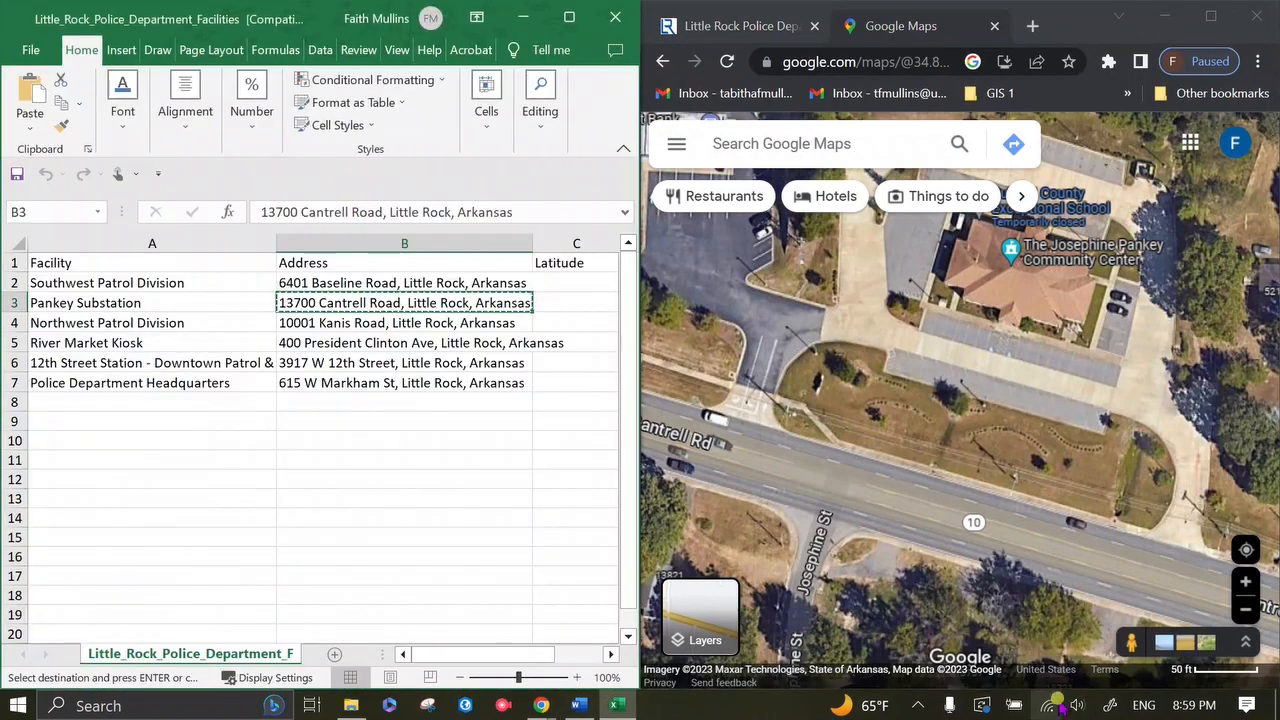
{"action": "left_click", "coordinate": [957, 523]}
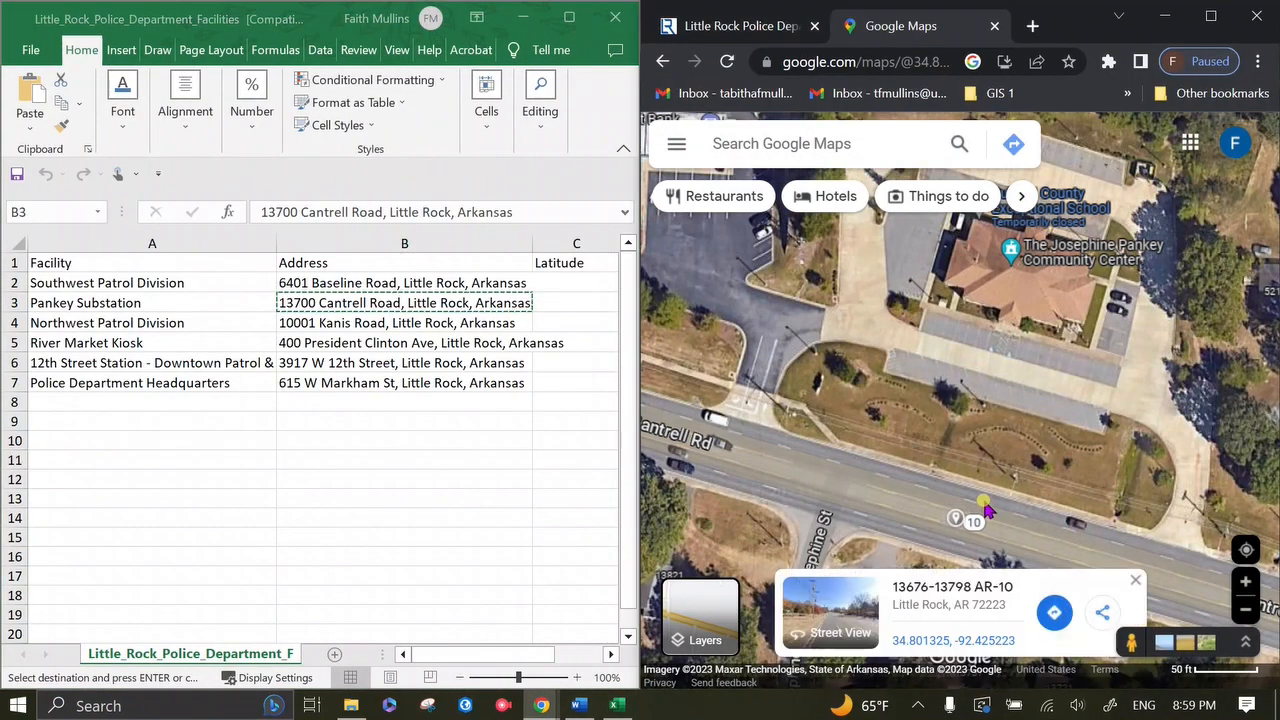
Step: Enter latitude 34.801325 and longitude -92.425223 in C3 and D3, then maximize Excel
{"action": "left_click", "coordinate": [572, 298]}
{"action": "type", "text": "34."}
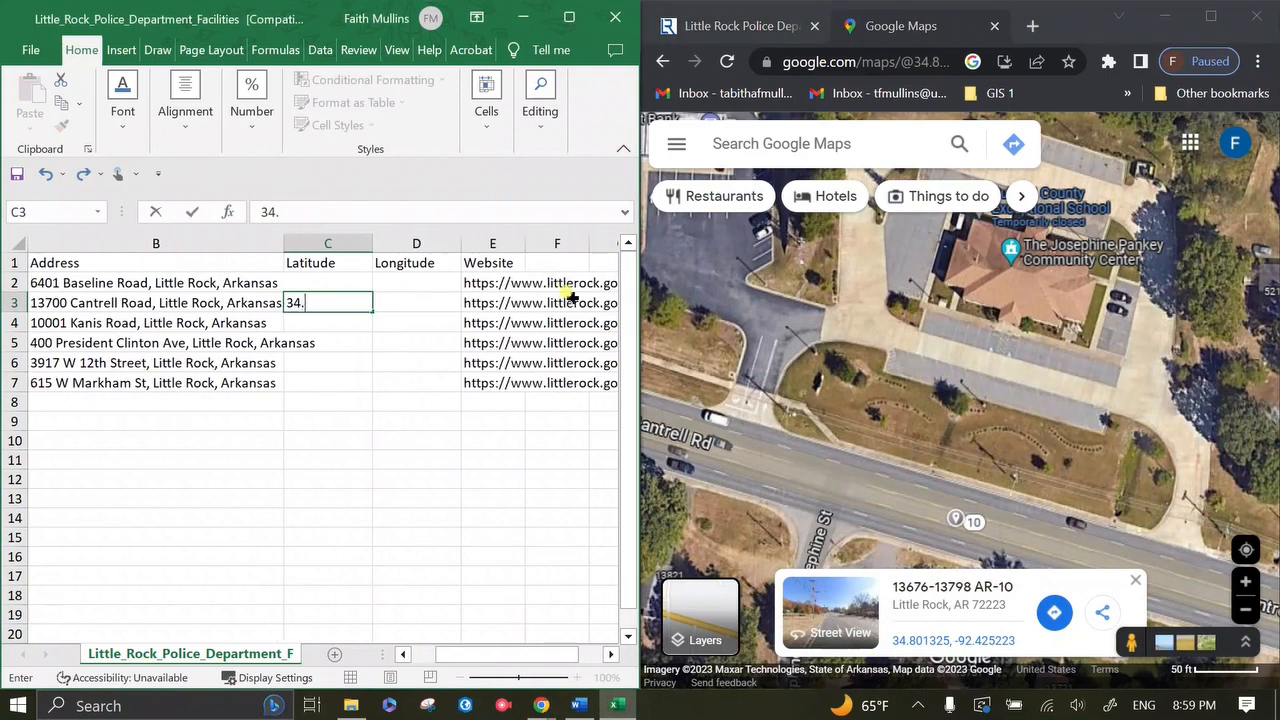
{"action": "type", "text": "801325"}
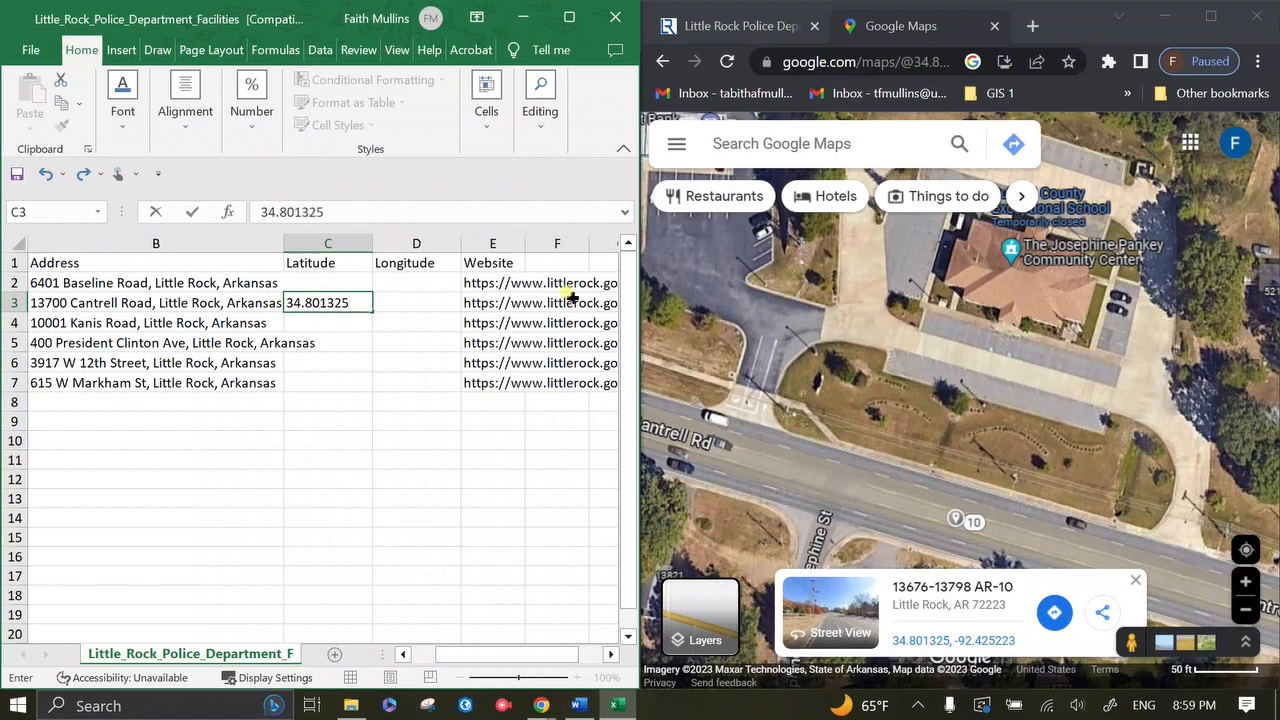
{"action": "key", "text": "Tab"}
{"action": "type", "text": "-9"}
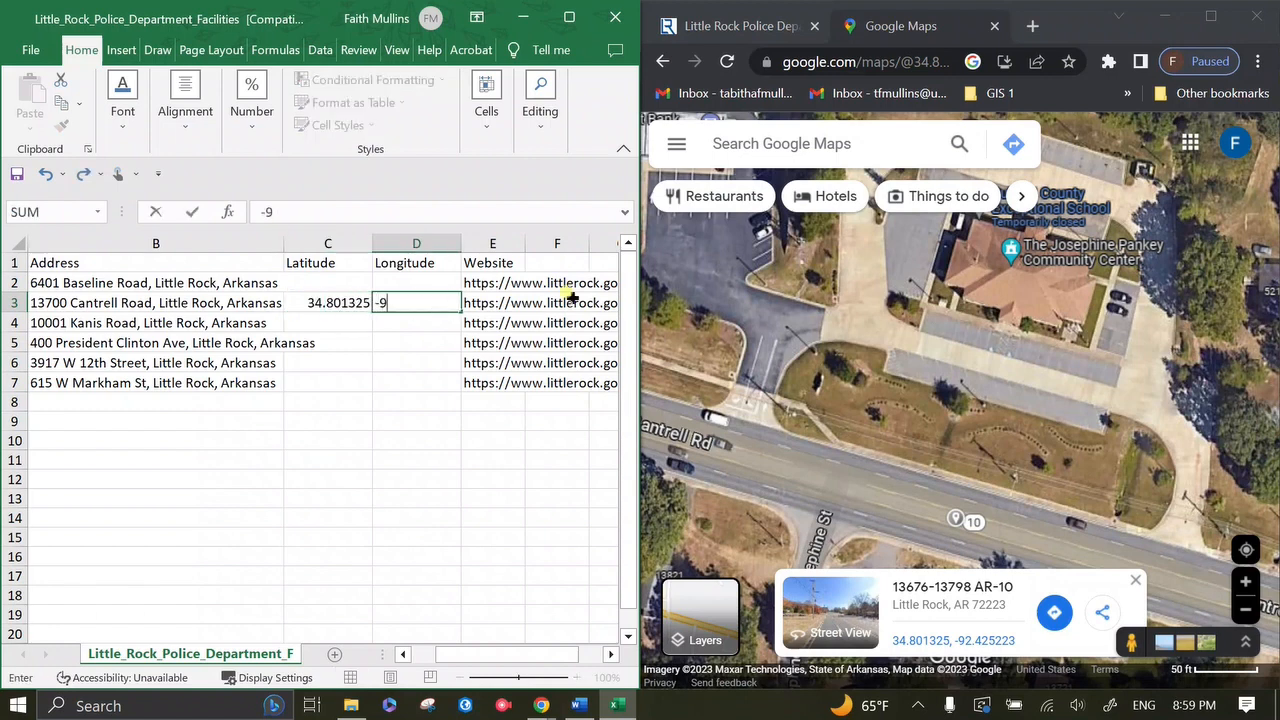
{"action": "type", "text": "2.425223"}
{"action": "key", "text": "Return"}
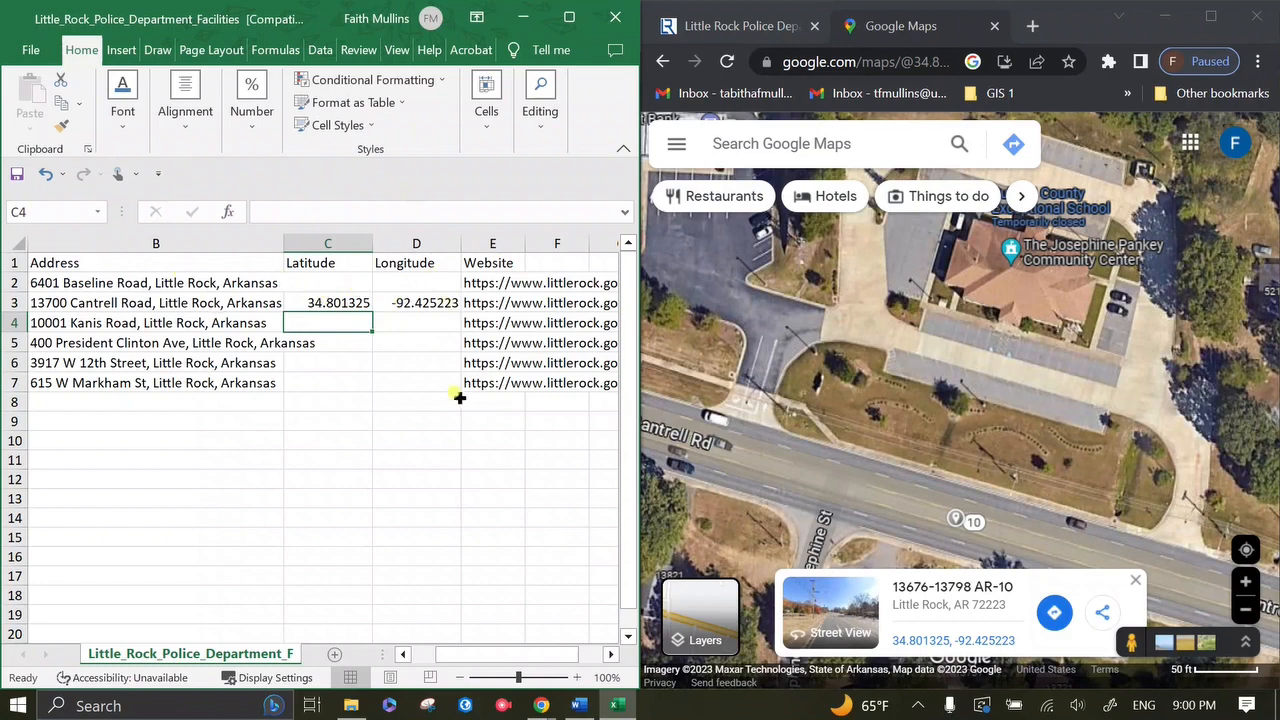
{"action": "left_click", "coordinate": [368, 306]}
{"action": "key", "text": "Left"}
{"action": "key", "text": "Left"}
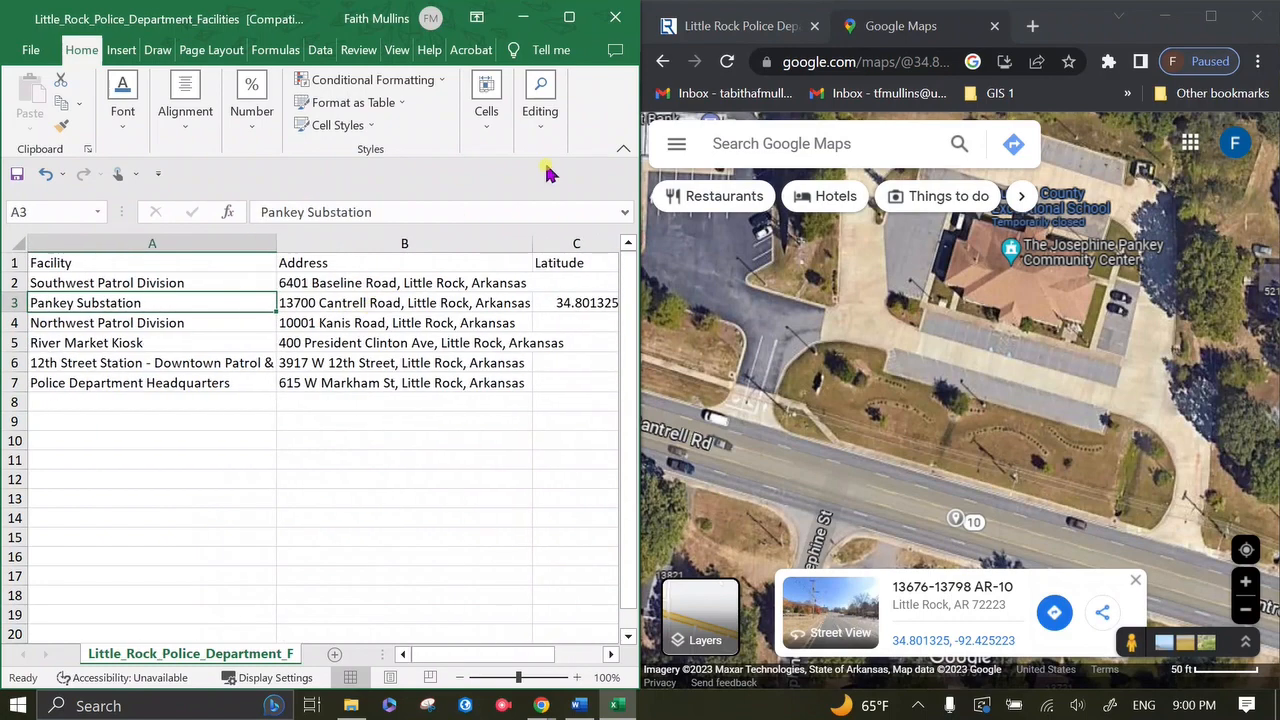
{"action": "left_click", "coordinate": [569, 17]}
{"action": "left_click", "coordinate": [641, 310]}
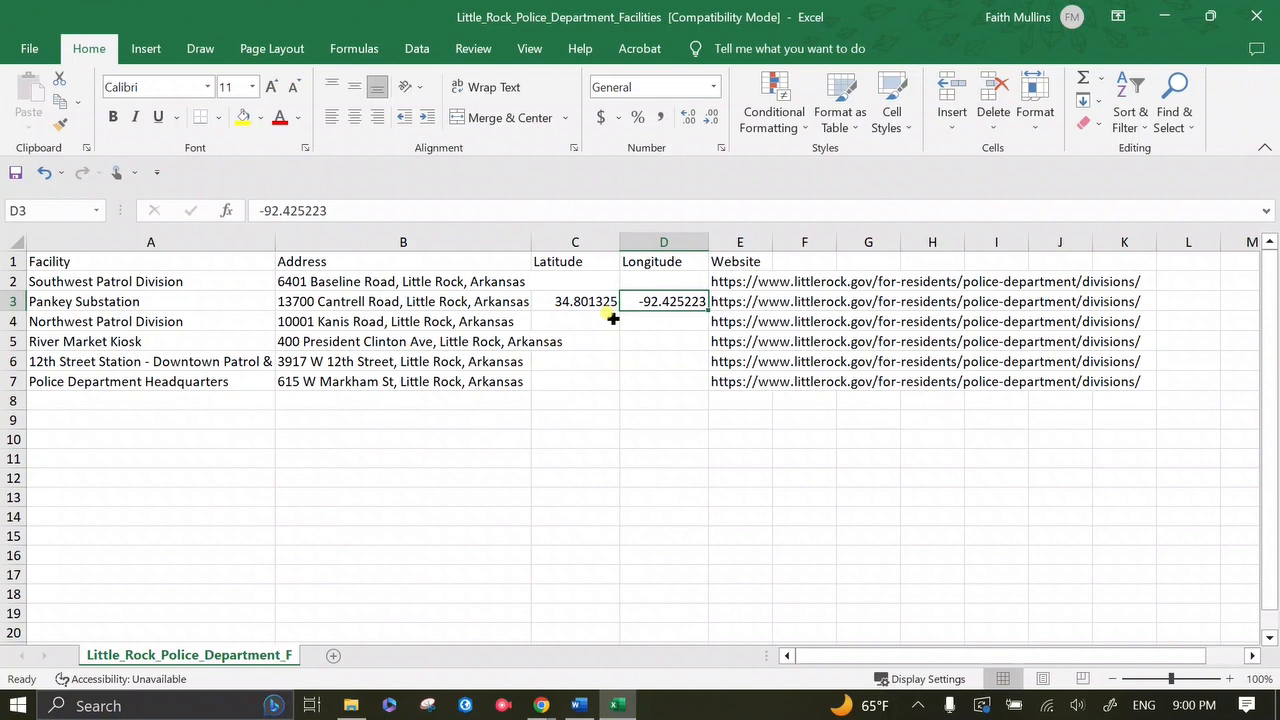
Step: Check Pankey's coordinates, then copy the River Market Kiosk address, 400 President Clinton Ave
{"action": "key", "text": "Left"}
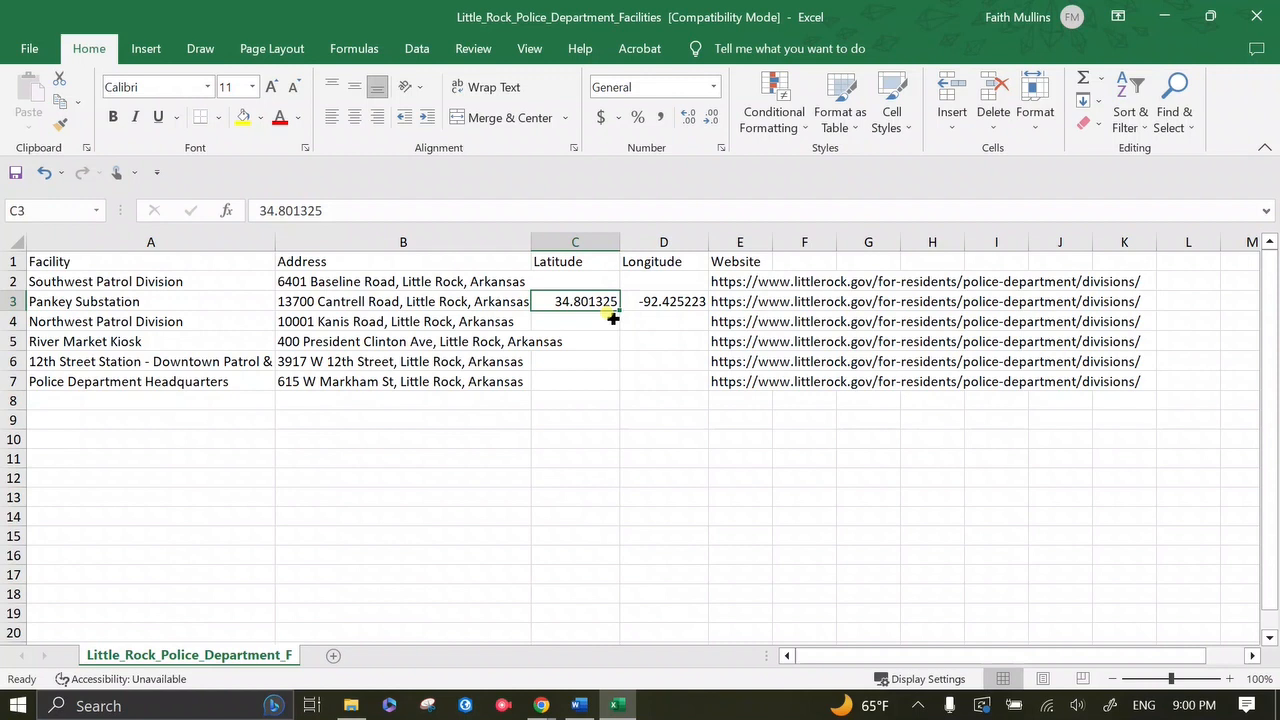
{"action": "key", "text": "Right"}
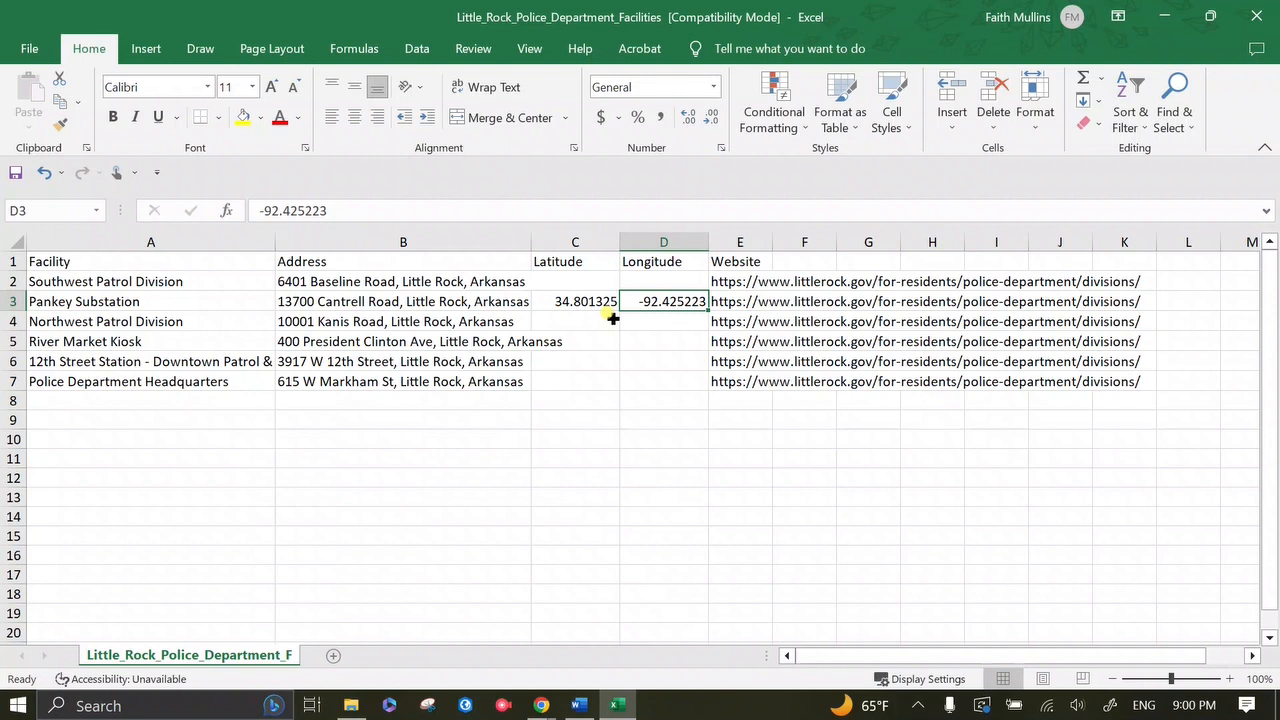
{"action": "key", "text": "Down"}
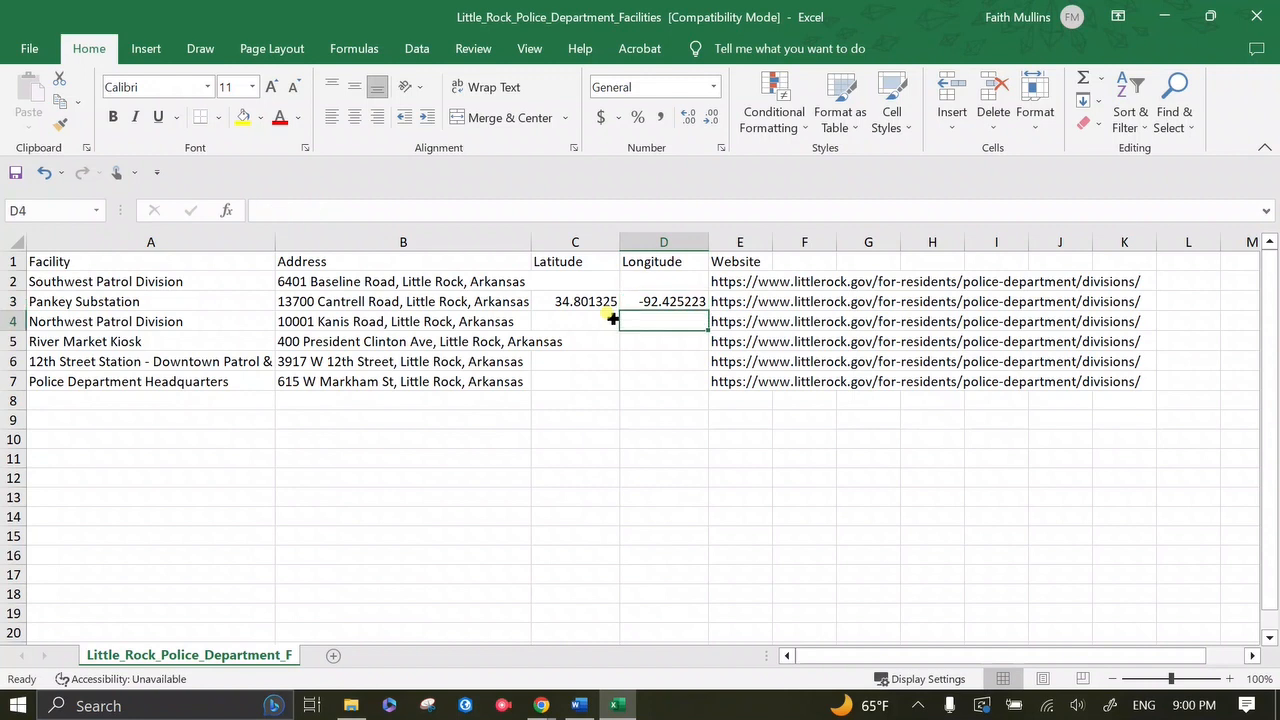
{"action": "key", "text": "Up"}
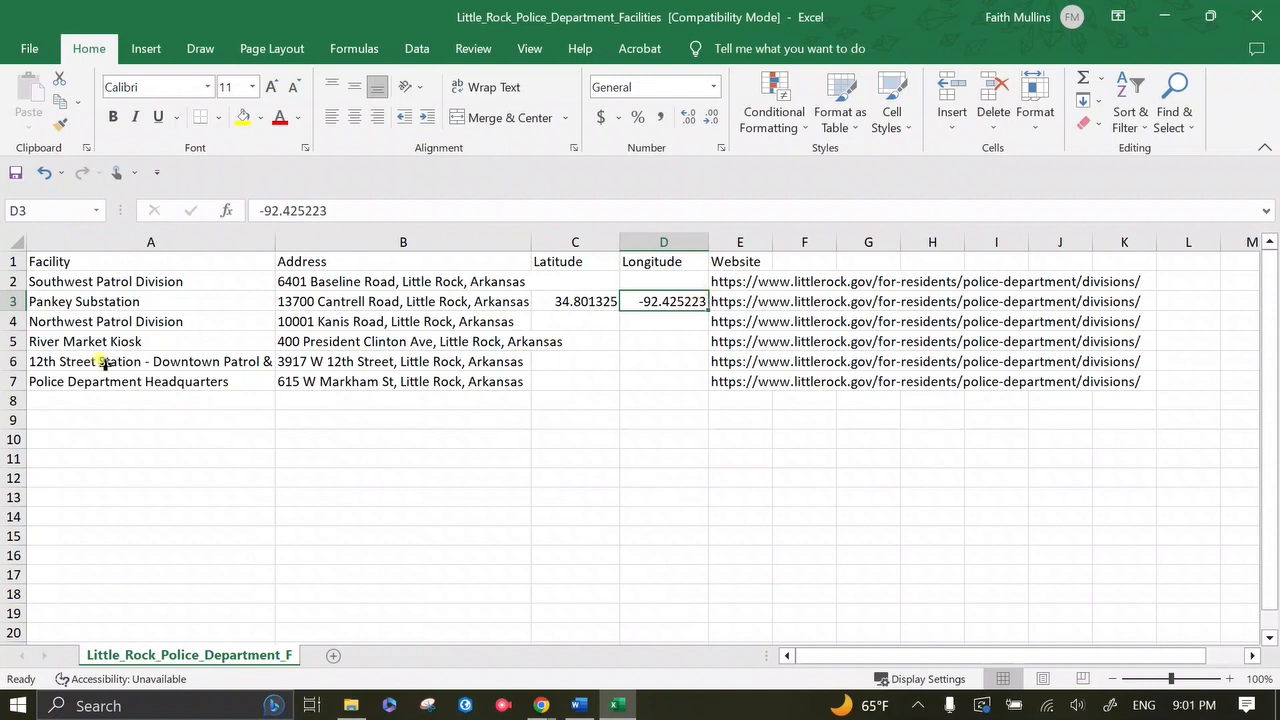
{"action": "left_click", "coordinate": [398, 337]}
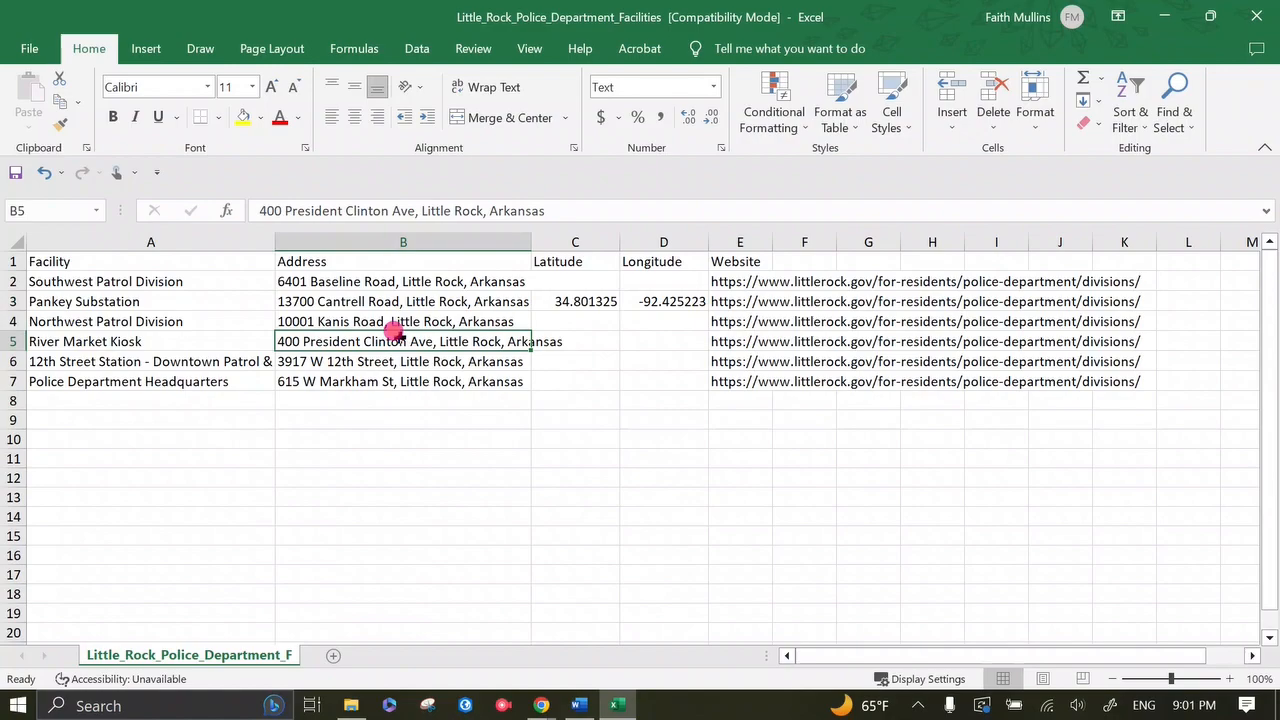
{"action": "key", "text": "ctrl+c"}
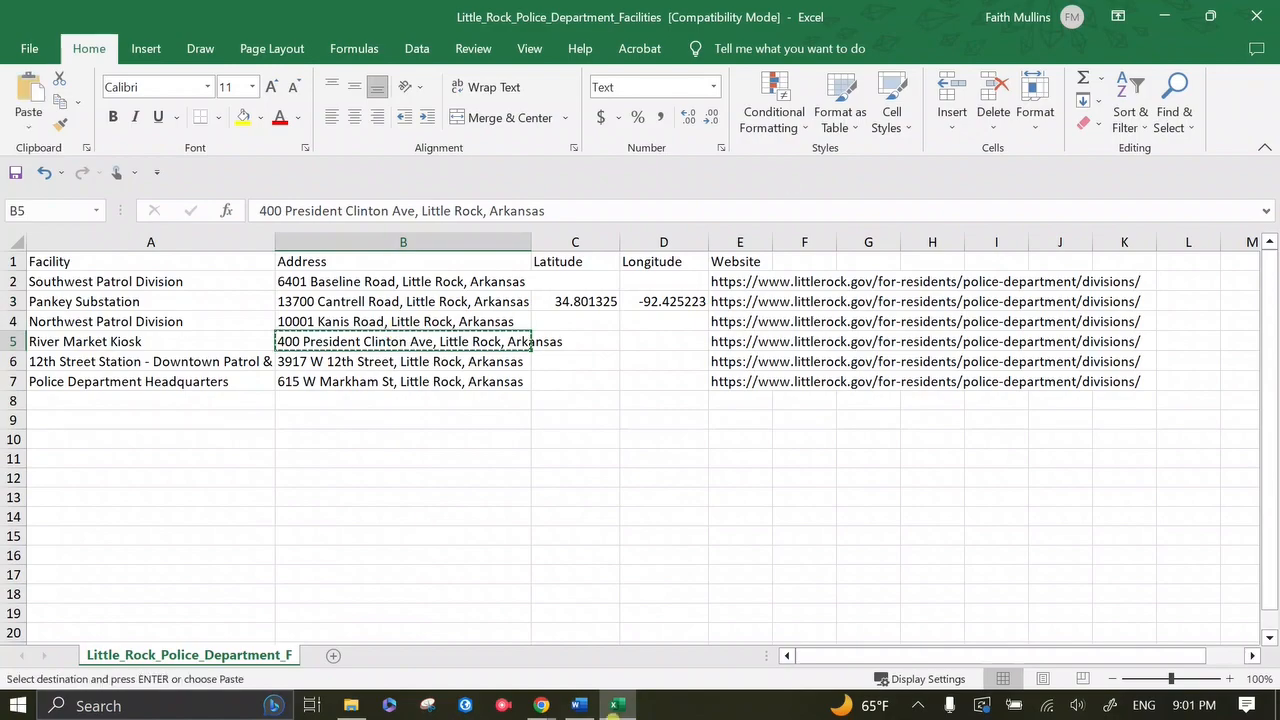
Step: Snap Chrome beside Excel and search Google Maps for 400 President Clinton Ave
{"action": "mouse_move", "coordinate": [541, 705]}
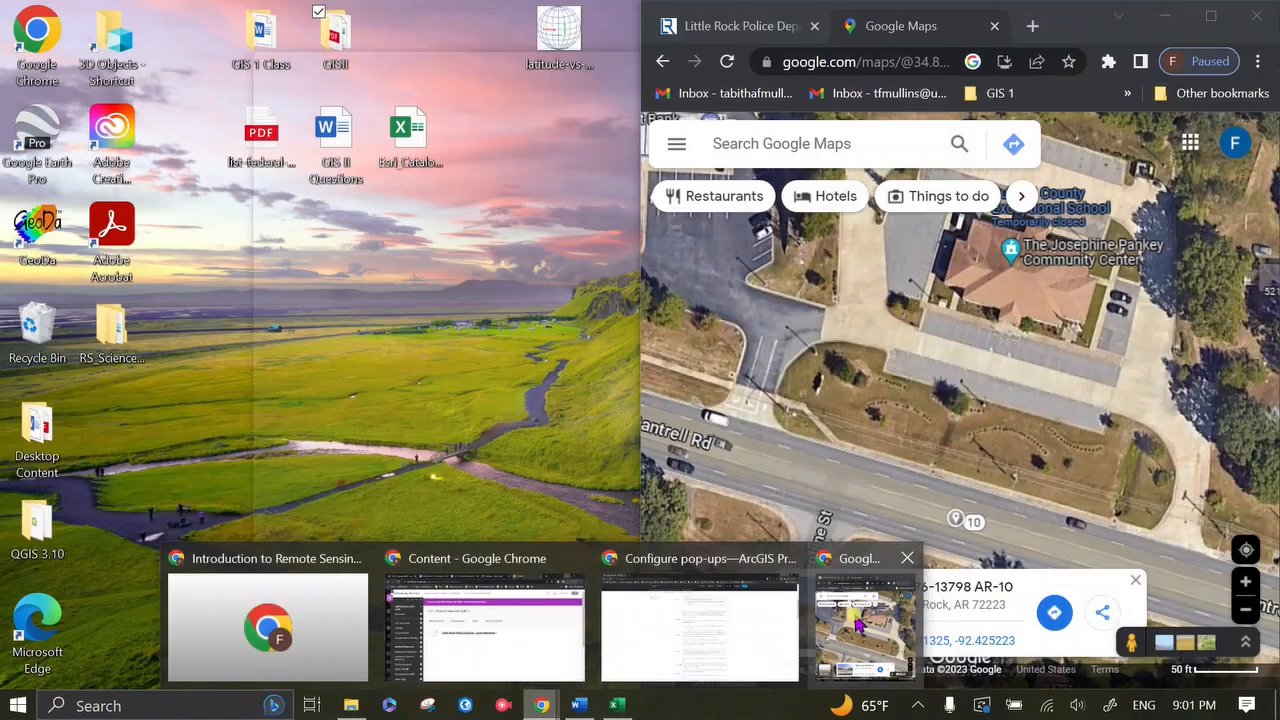
{"action": "left_click", "coordinate": [817, 662]}
{"action": "double_click", "coordinate": [815, 28]}
{"action": "left_click_drag", "start_coordinate": [800, 9], "coordinate": [1270, 250]}
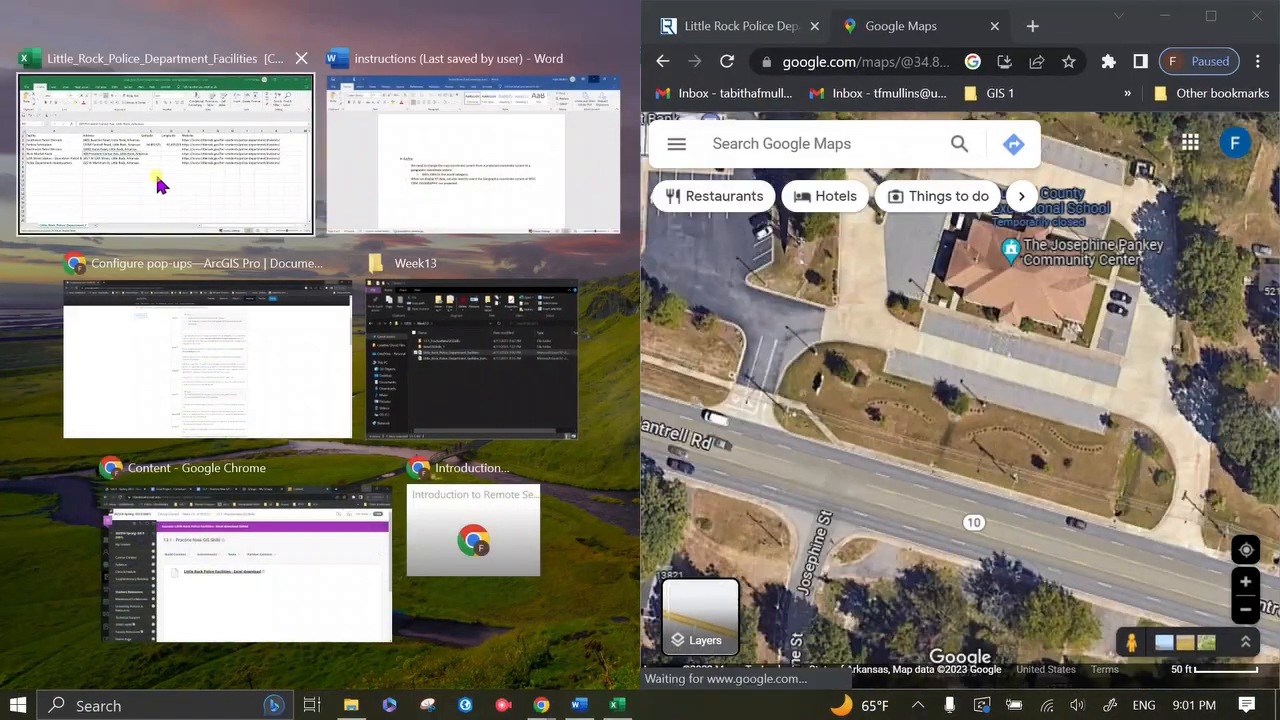
{"action": "left_click", "coordinate": [157, 180]}
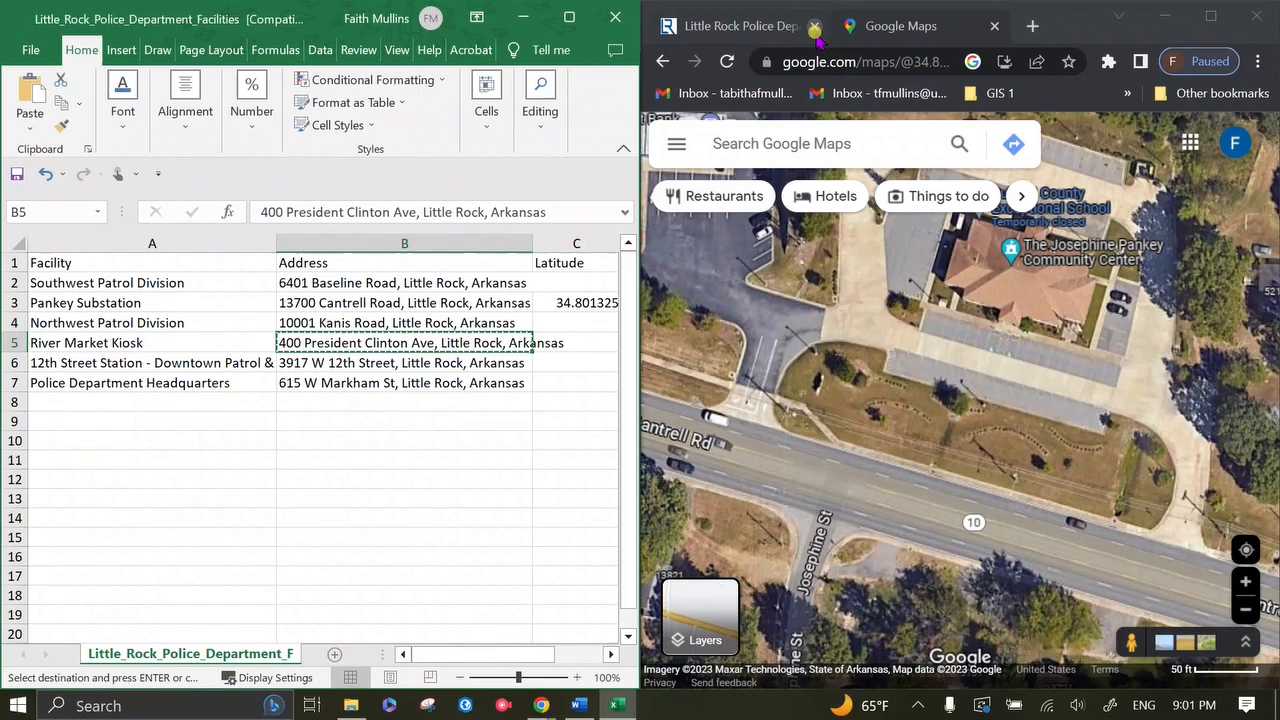
{"action": "left_click", "coordinate": [848, 146]}
{"action": "key", "text": "ctrl+v"}
{"action": "key", "text": "Return"}
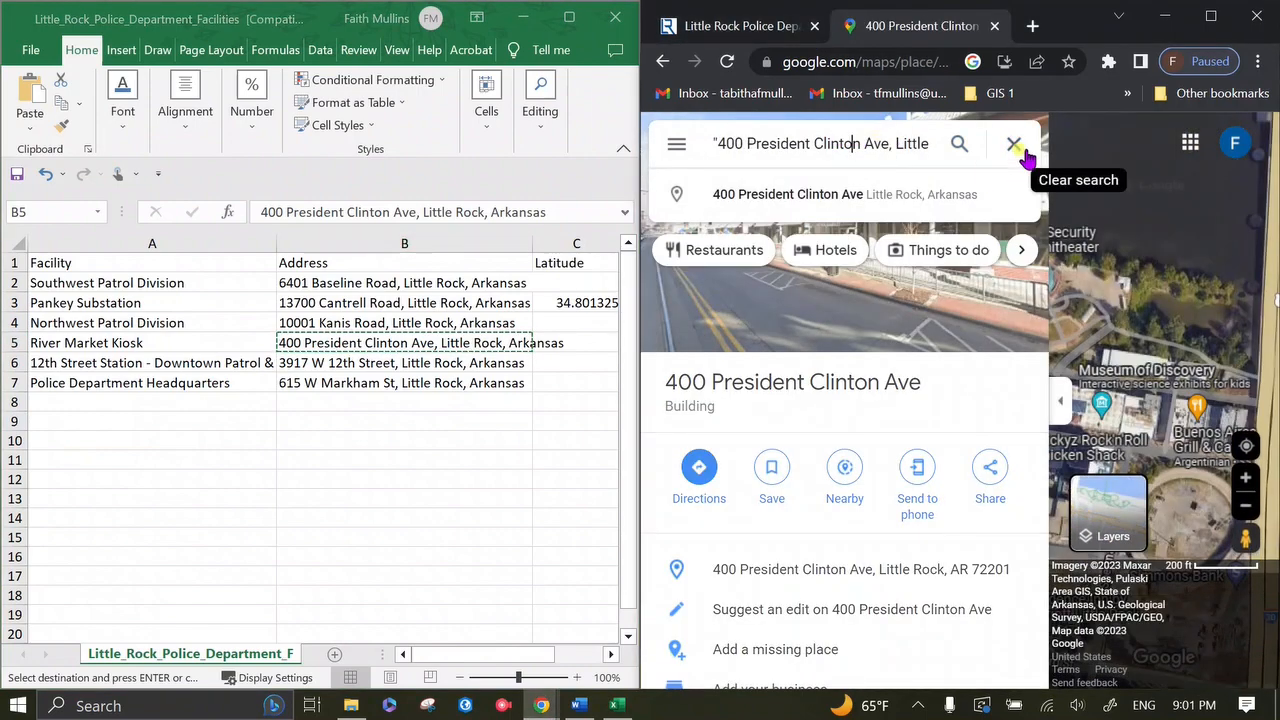
Step: Clear the search and zoom the map in around E Markham St near the address
{"action": "left_click", "coordinate": [1013, 143]}
{"action": "left_click", "coordinate": [1153, 356]}
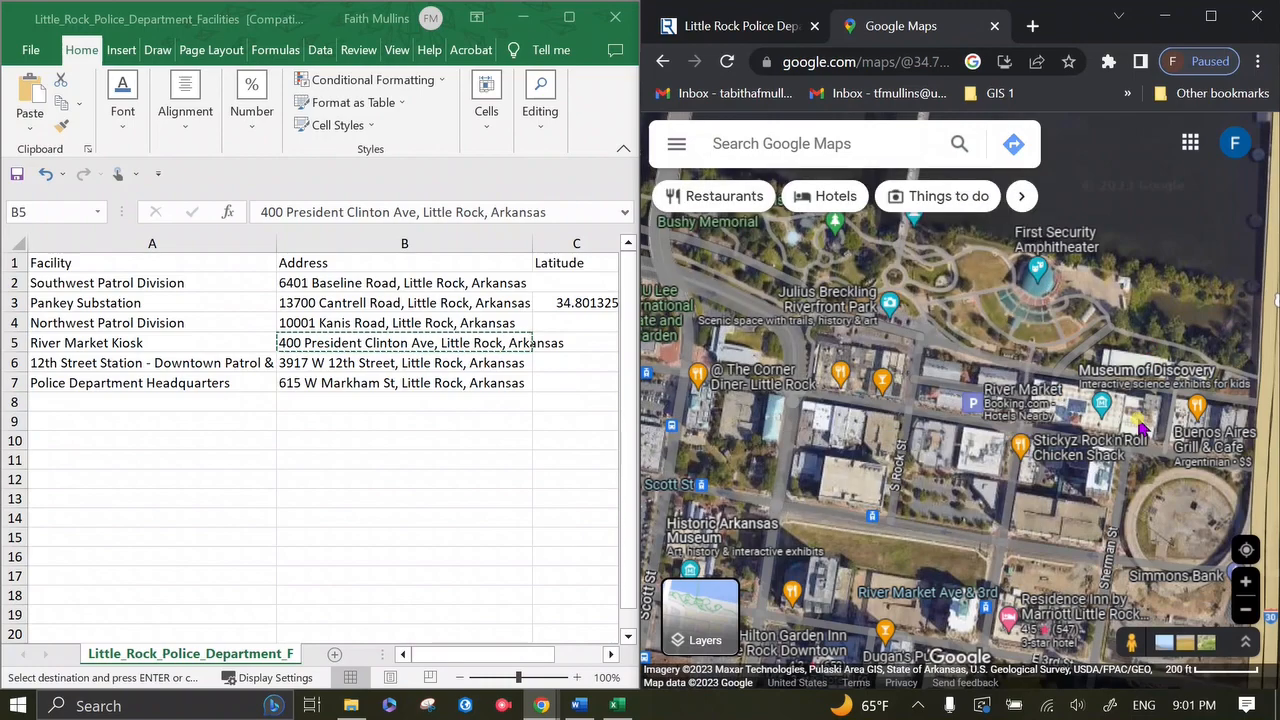
{"action": "scroll", "coordinate": [1017, 343], "scroll_direction": "down", "scroll_amount": 5}
{"action": "scroll", "coordinate": [1017, 343], "scroll_direction": "up", "scroll_amount": 3}
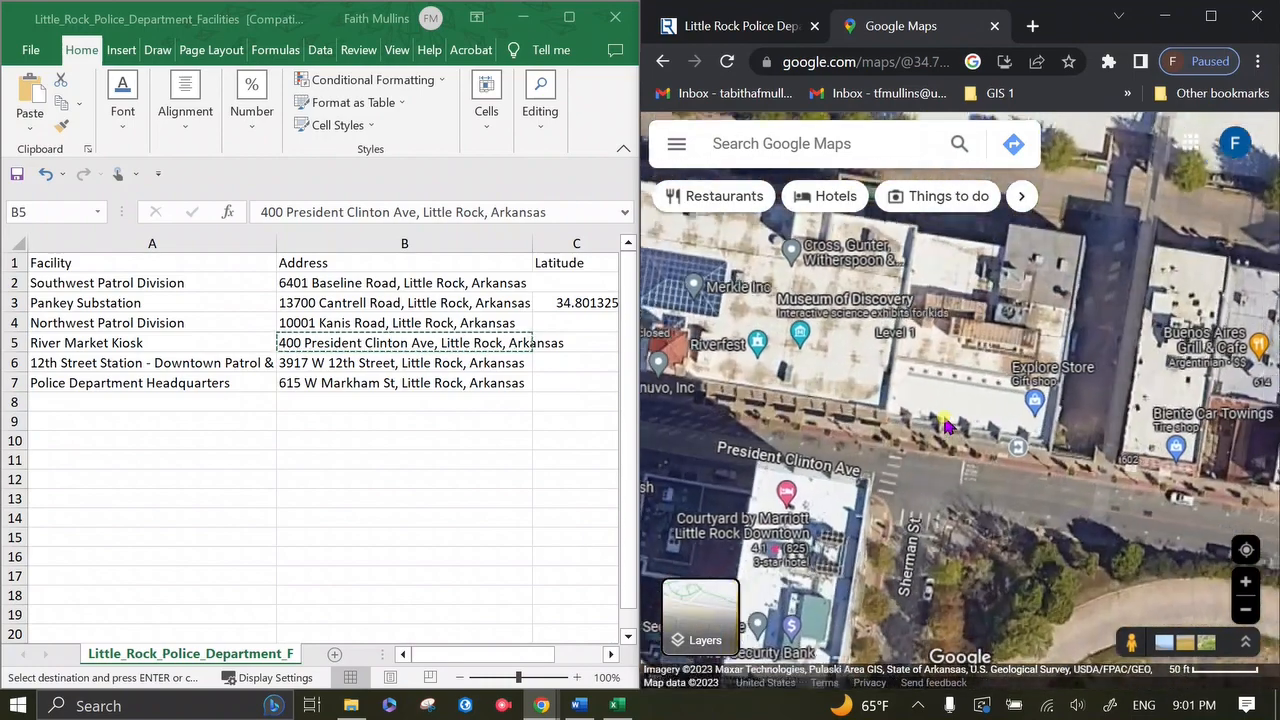
{"action": "left_click_drag", "start_coordinate": [746, 340], "coordinate": [1045, 376]}
{"action": "scroll", "coordinate": [1040, 378], "scroll_direction": "up", "scroll_amount": 2}
{"action": "scroll", "coordinate": [1040, 378], "scroll_direction": "down", "scroll_amount": 2}
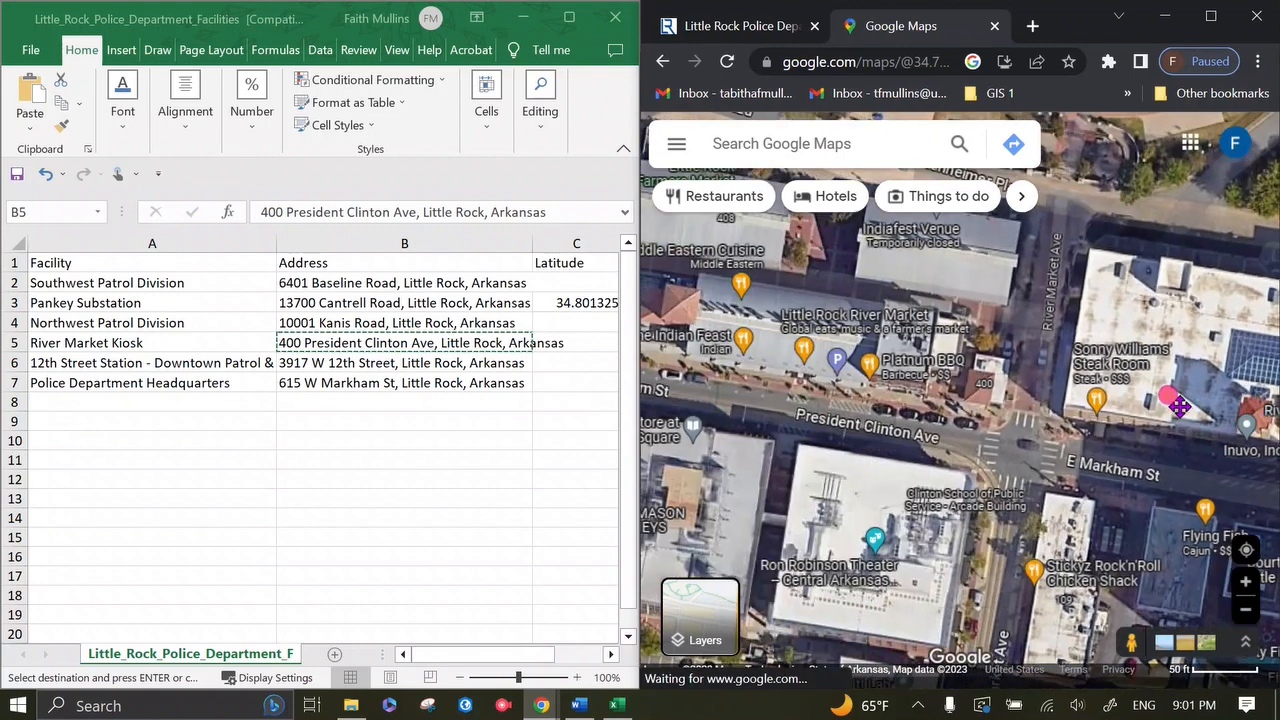
{"action": "scroll", "coordinate": [772, 326], "scroll_direction": "up", "scroll_amount": 2}
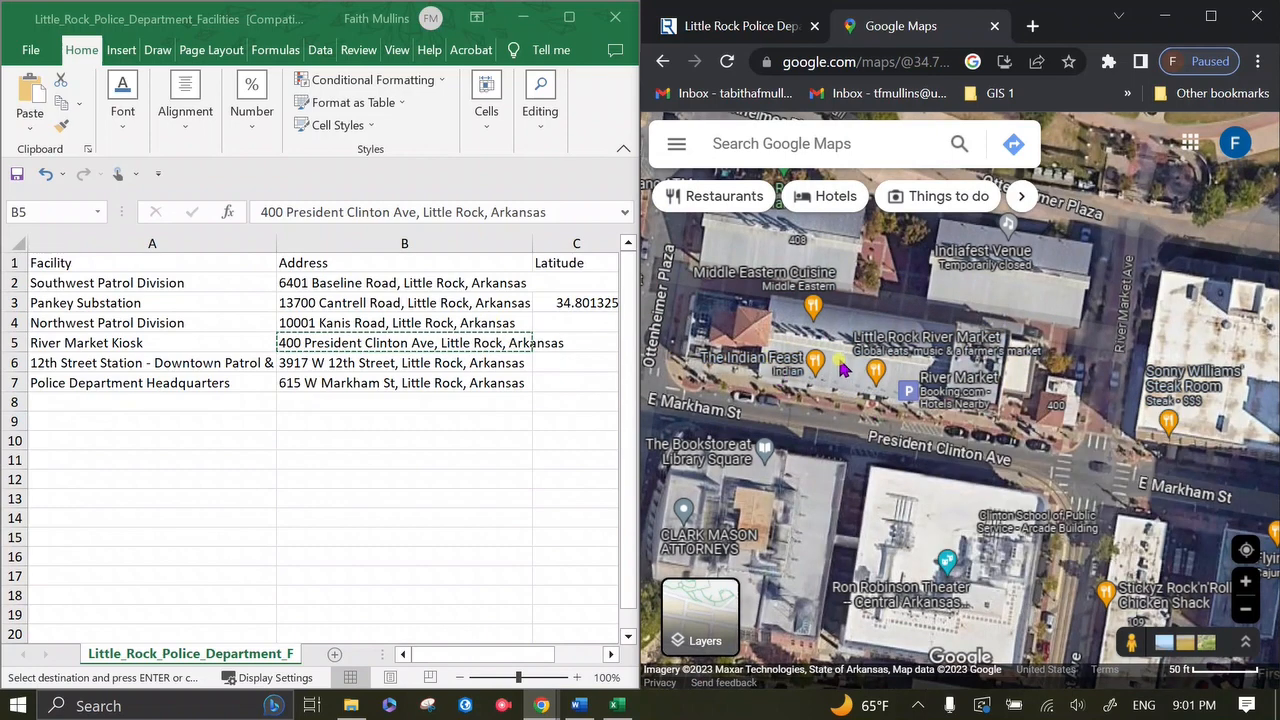
{"action": "mouse_move", "coordinate": [960, 393]}
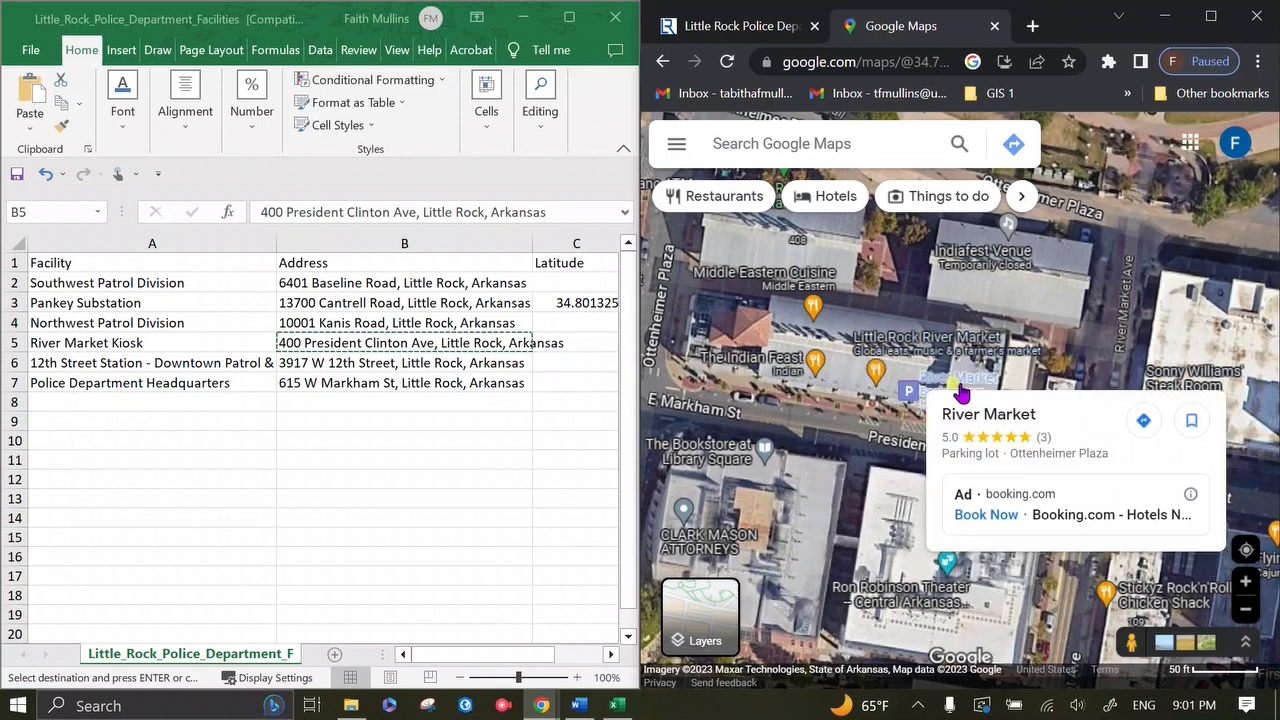
{"action": "scroll", "coordinate": [960, 393], "scroll_direction": "up", "scroll_amount": 3}
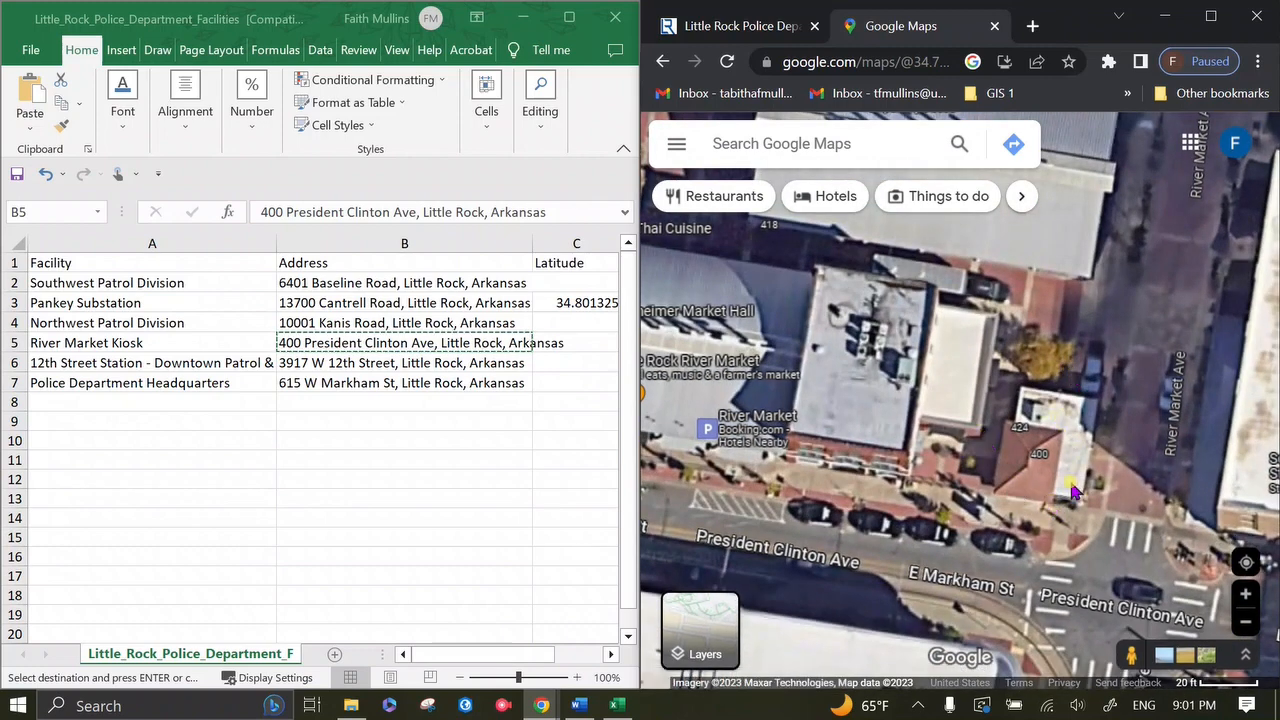
Step: Drop a pin at the corner by building 400, reading 34.747486, -92.265665
{"action": "left_click", "coordinate": [1034, 478]}
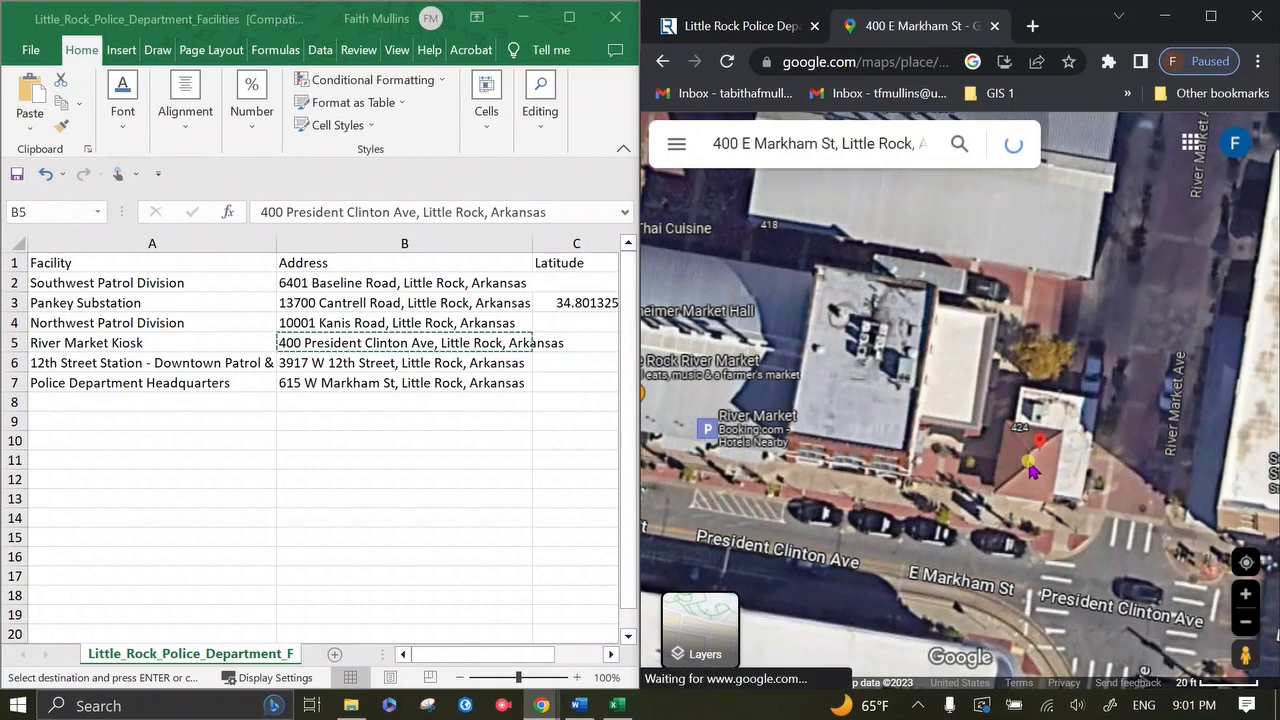
{"action": "mouse_move", "coordinate": [1100, 597]}
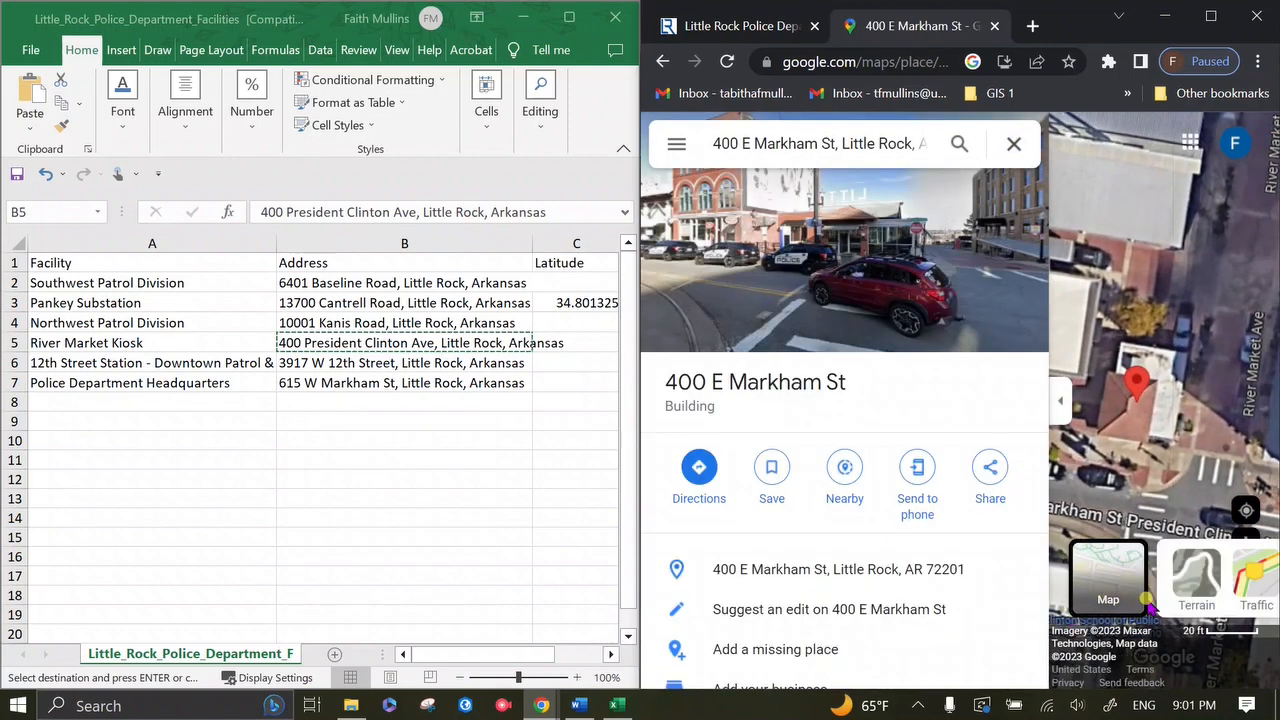
{"action": "left_click", "coordinate": [1138, 388]}
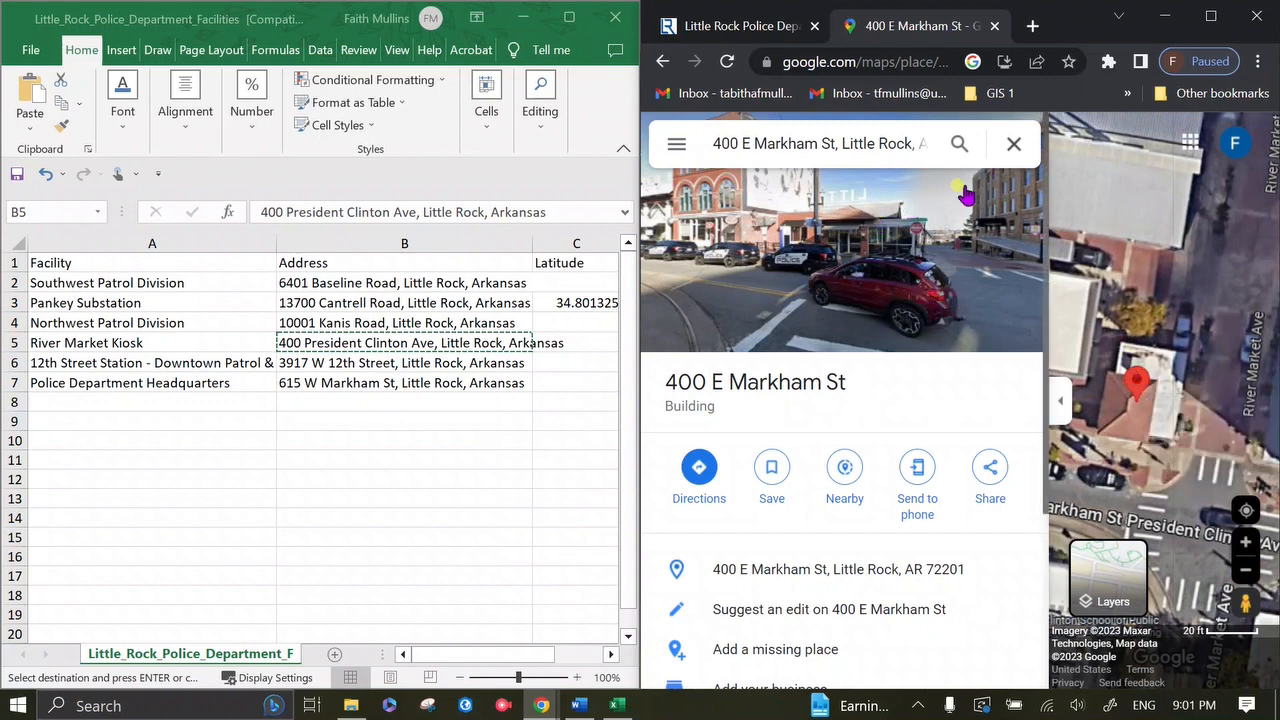
{"action": "left_click", "coordinate": [1014, 143]}
{"action": "left_click", "coordinate": [1115, 495]}
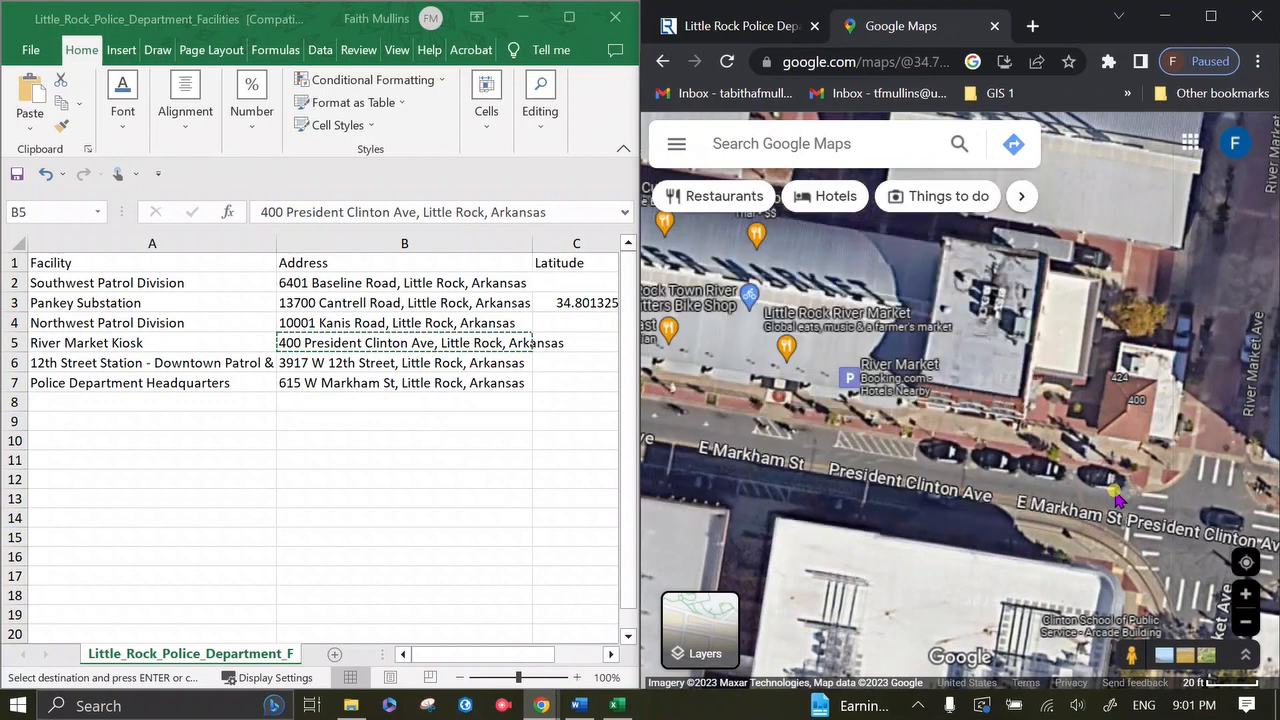
{"action": "left_click", "coordinate": [1114, 497]}
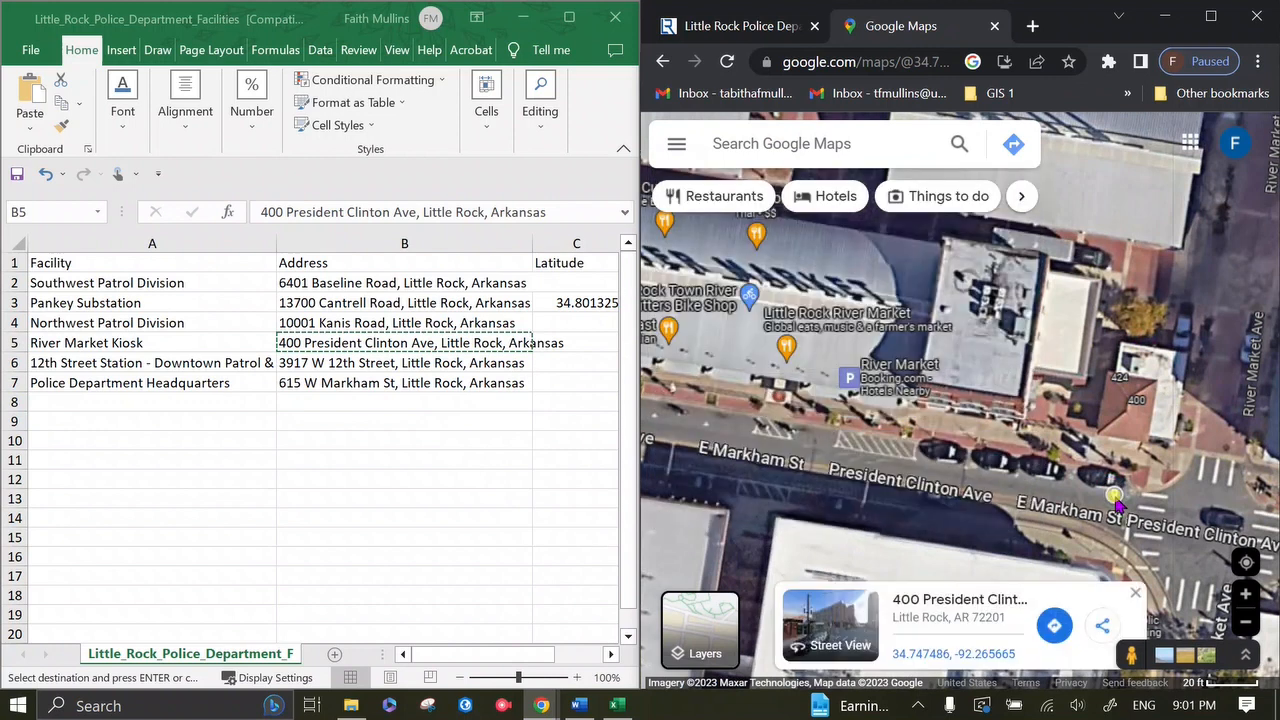
{"action": "left_click", "coordinate": [576, 342]}
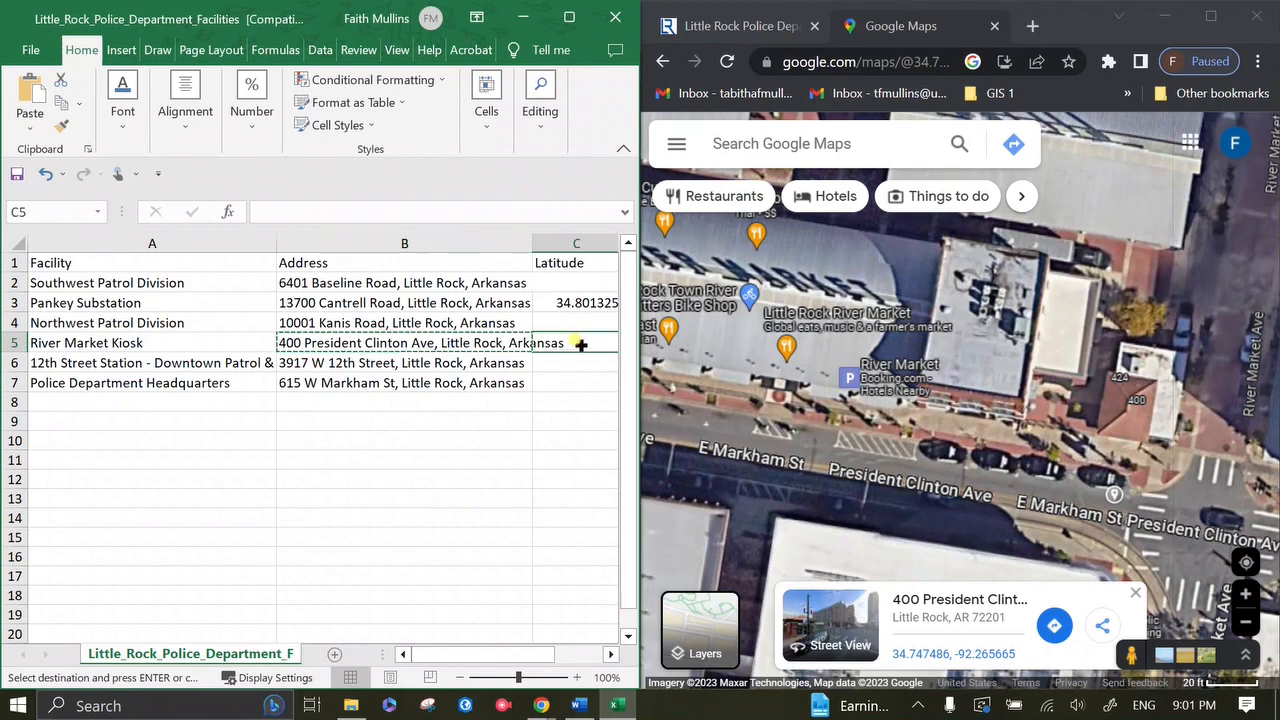
Step: Enter River Market Kiosk latitude 34.747486 and longitude -92.265665, then maximize Excel
{"action": "type", "text": "34.747486"}
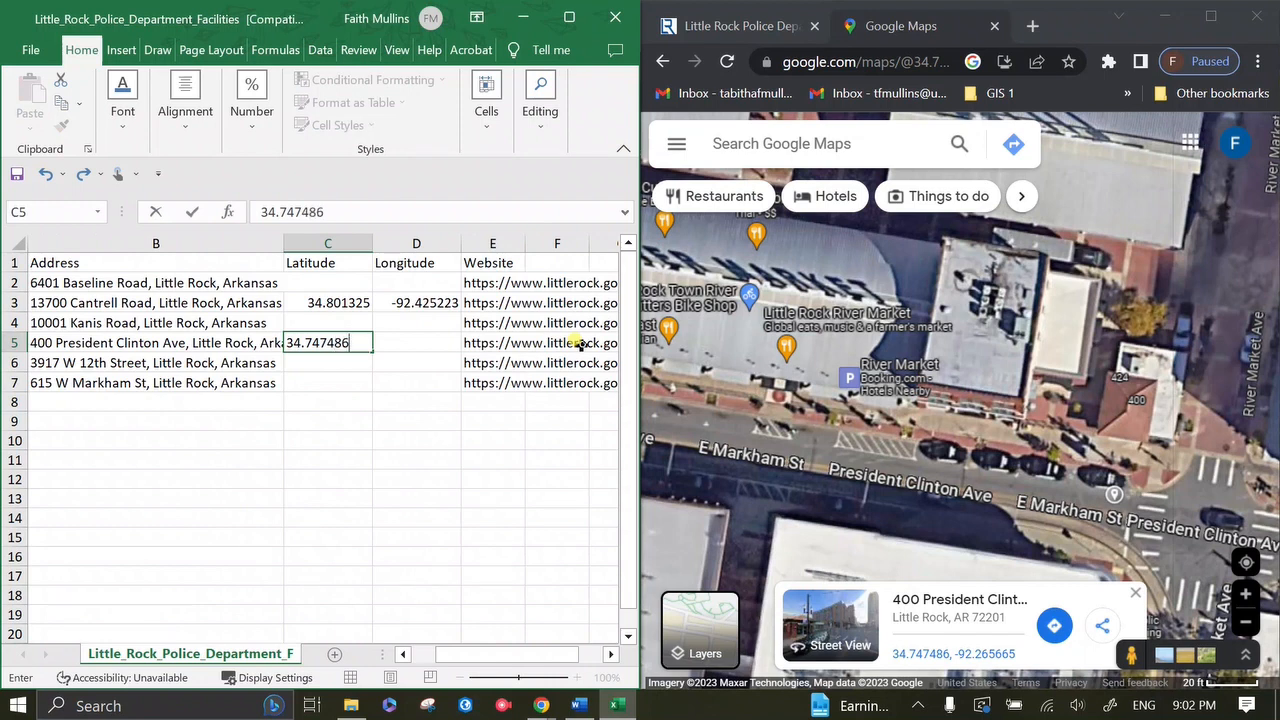
{"action": "key", "text": "Tab"}
{"action": "type", "text": "-9"}
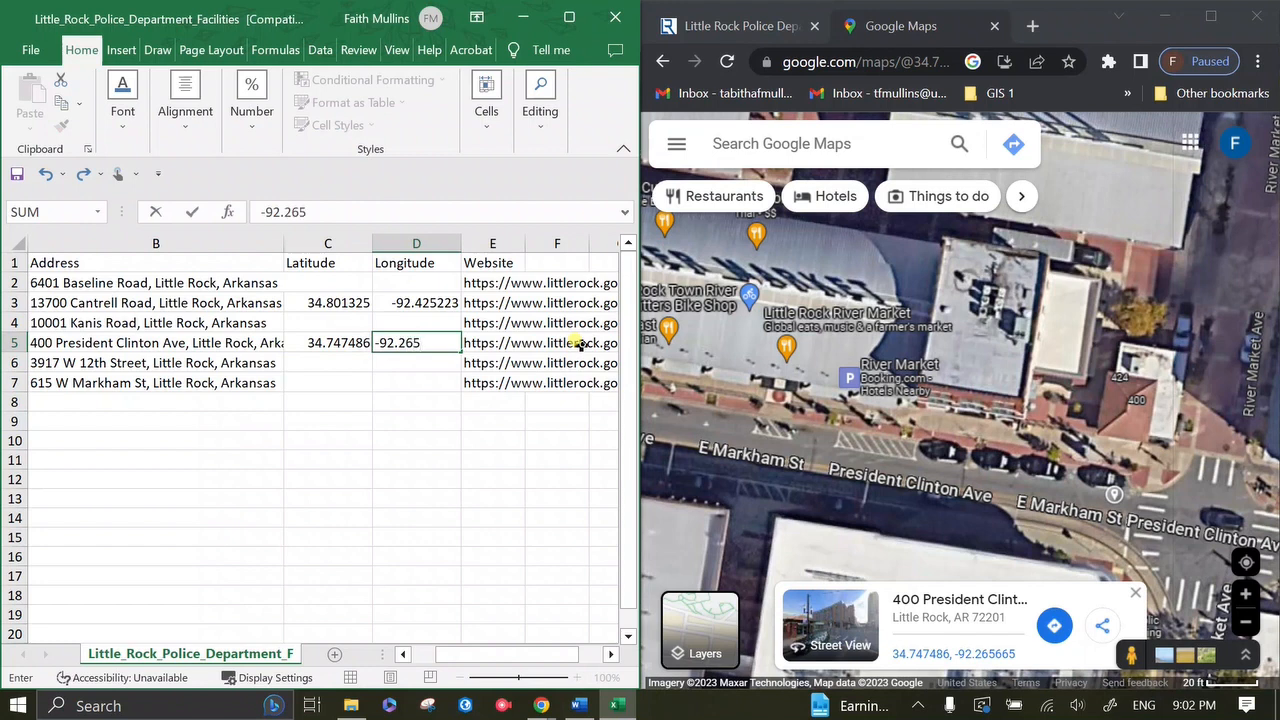
{"action": "type", "text": "2.265665"}
{"action": "key", "text": "Return"}
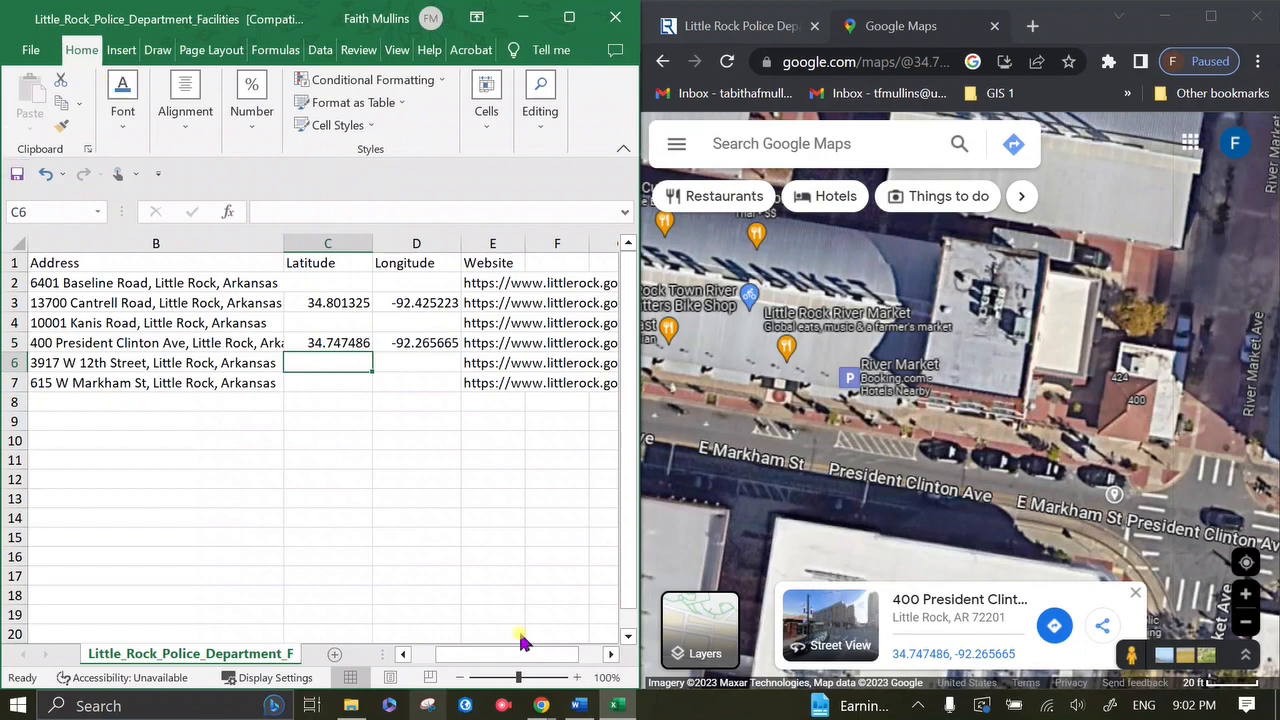
{"action": "left_click", "coordinate": [572, 18]}
{"action": "left_click_drag", "start_coordinate": [889, 660], "coordinate": [806, 668]}
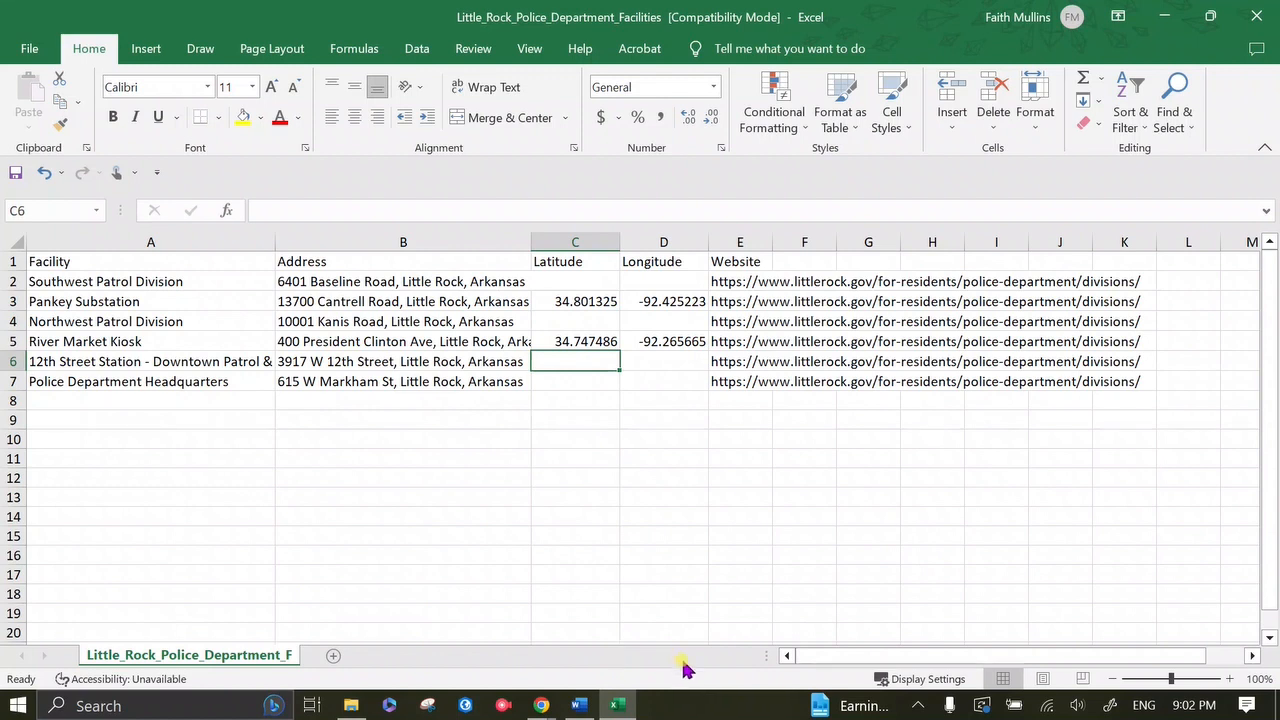
Step: Pause the screen recording from the system tray's recorder controls
{"action": "left_click", "coordinate": [918, 705]}
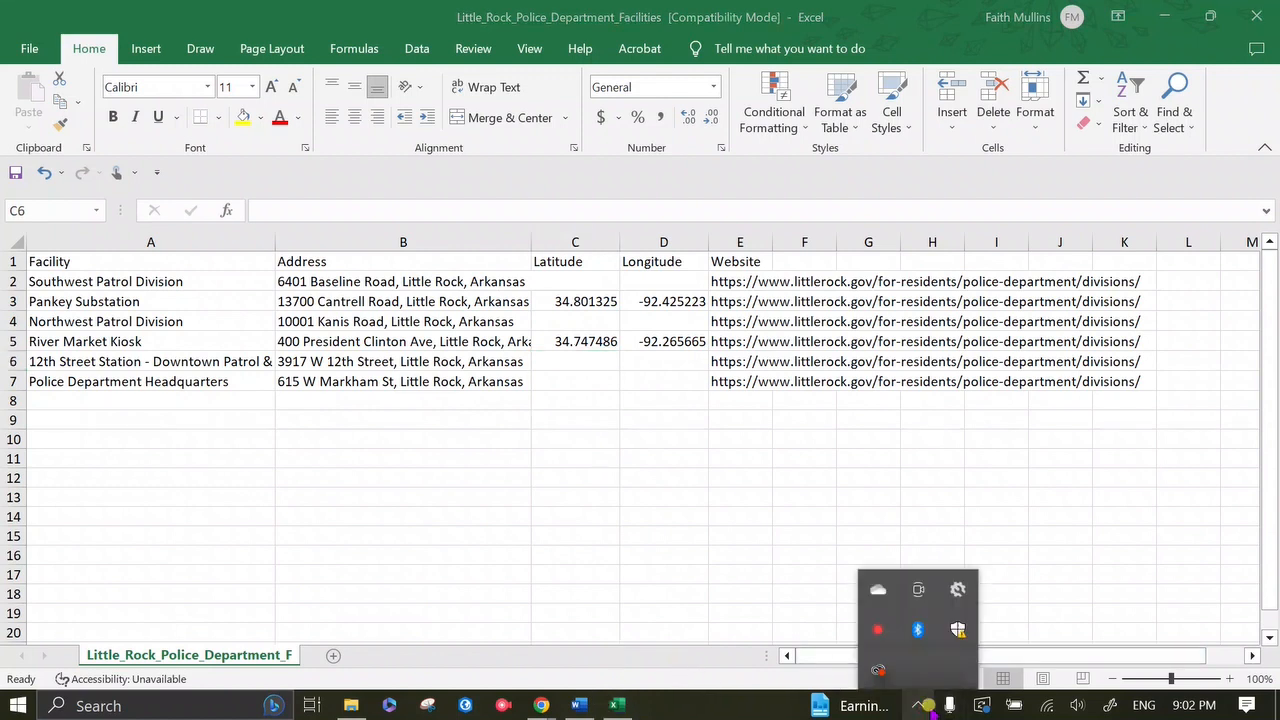
{"action": "left_click", "coordinate": [880, 630]}
{"action": "left_click", "coordinate": [750, 318]}
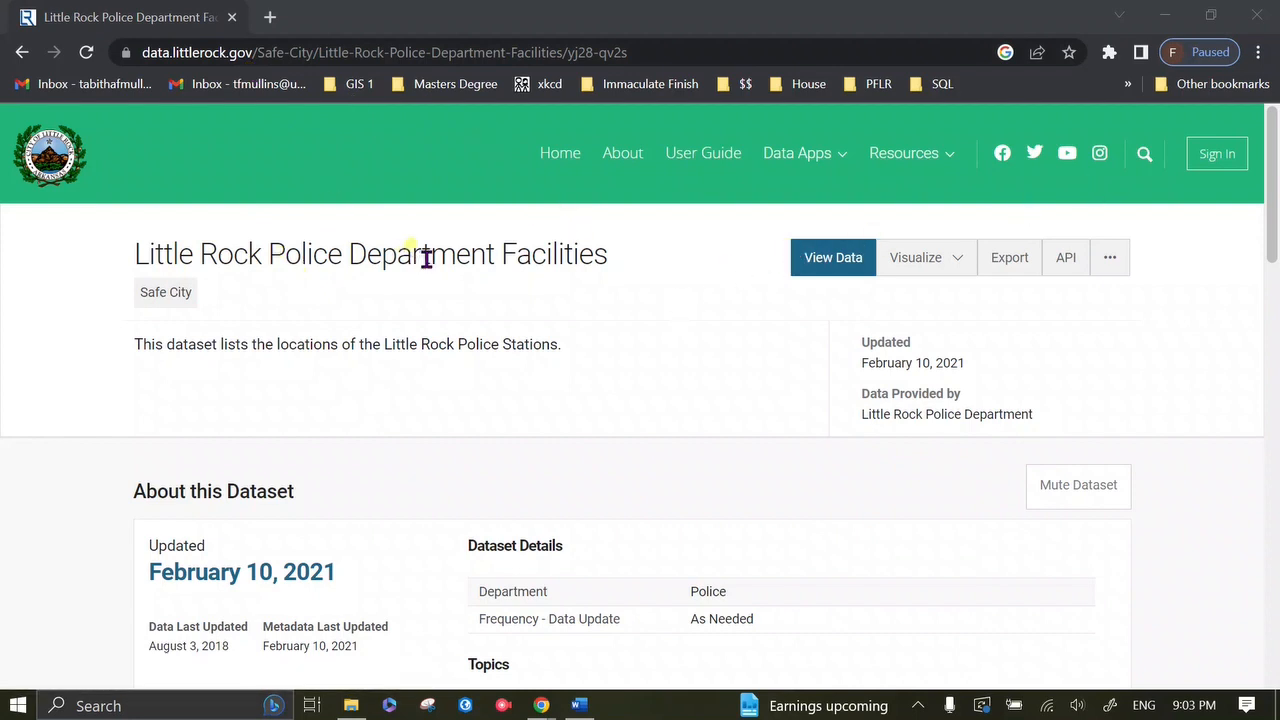
{"action": "left_click", "coordinate": [1020, 260]}
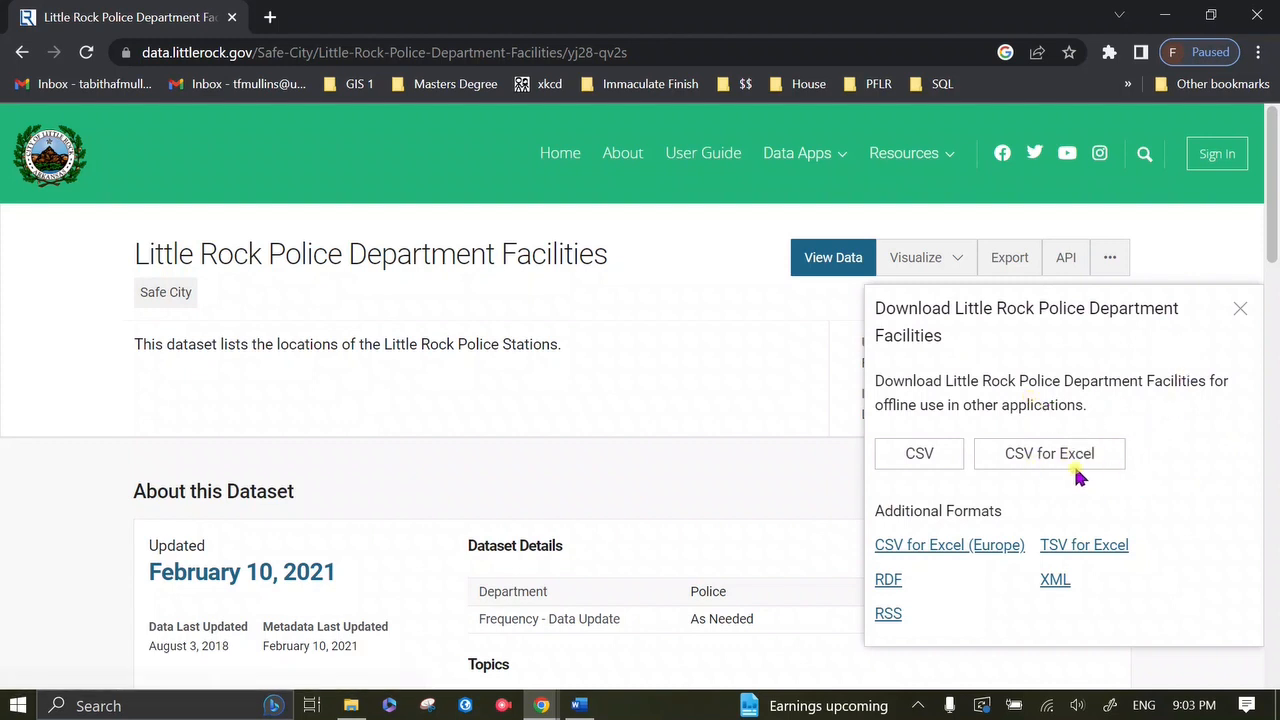
{"action": "left_click", "coordinate": [1238, 310]}
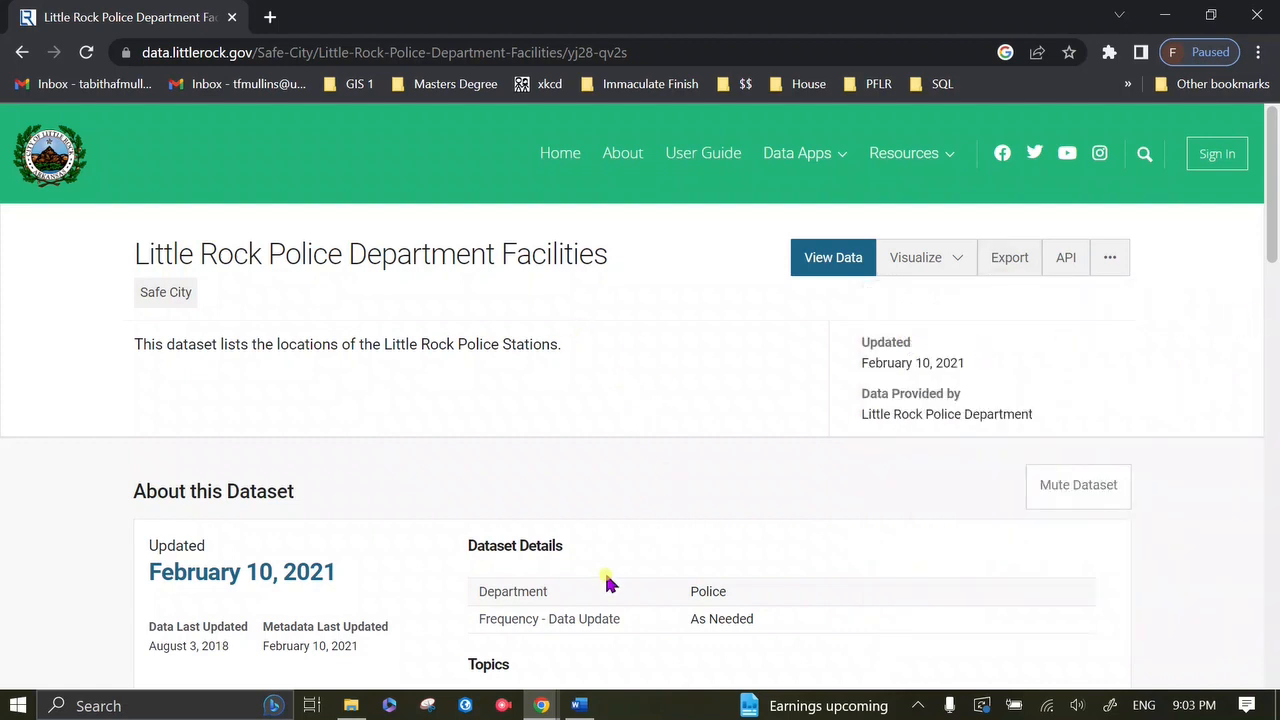
{"action": "left_click", "coordinate": [465, 705]}
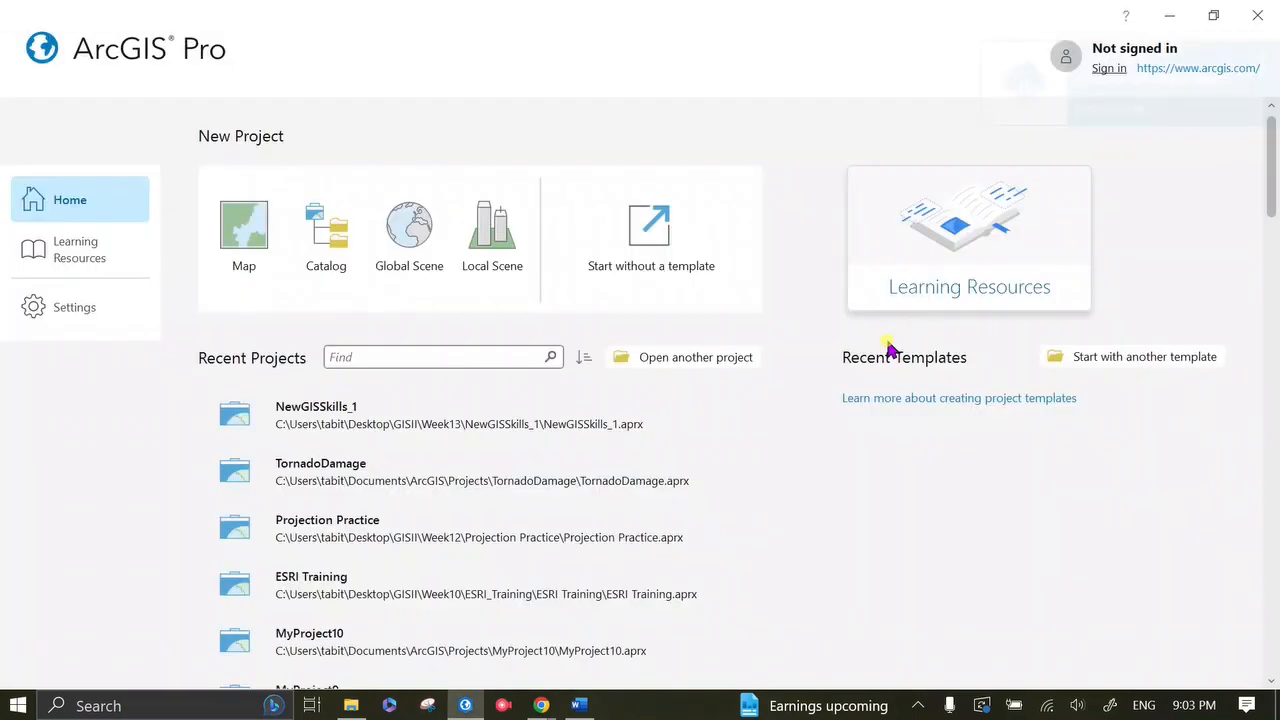
Step: Create a new Map project named 13.1_Tutorial located in Desktop\GISII\Week13
{"action": "left_click", "coordinate": [236, 243]}
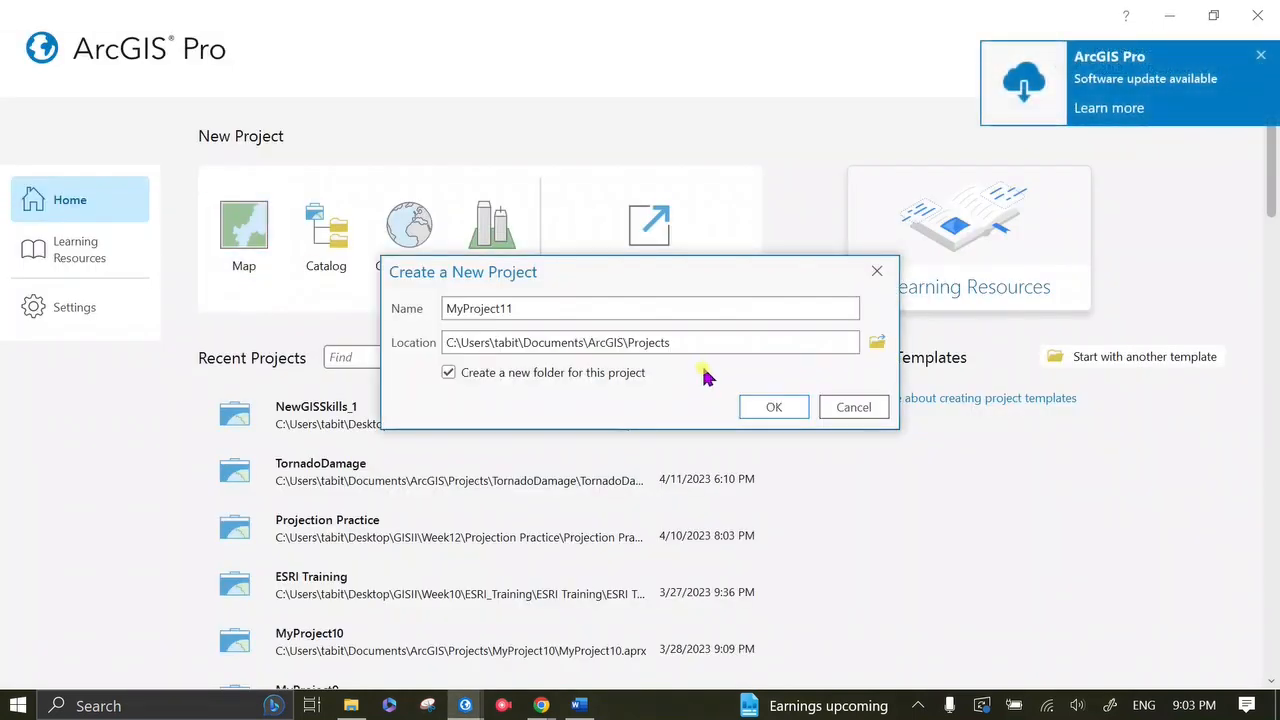
{"action": "left_click", "coordinate": [880, 345]}
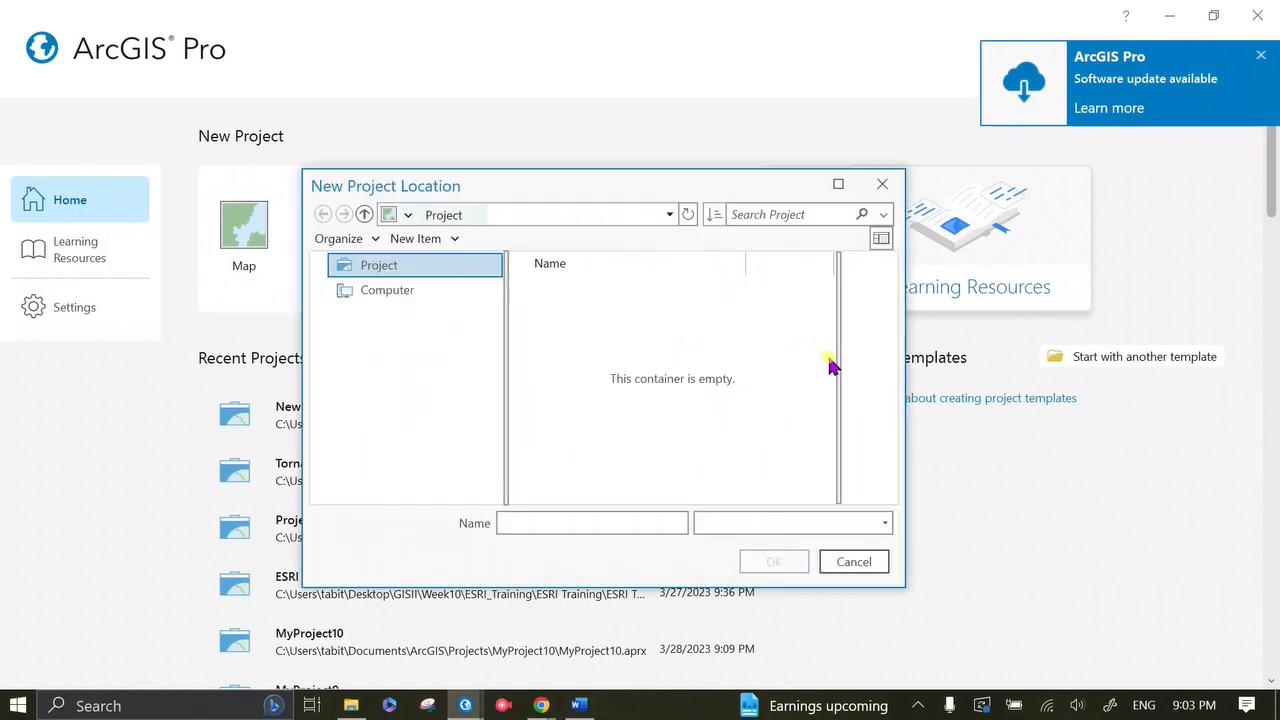
{"action": "left_click", "coordinate": [407, 341]}
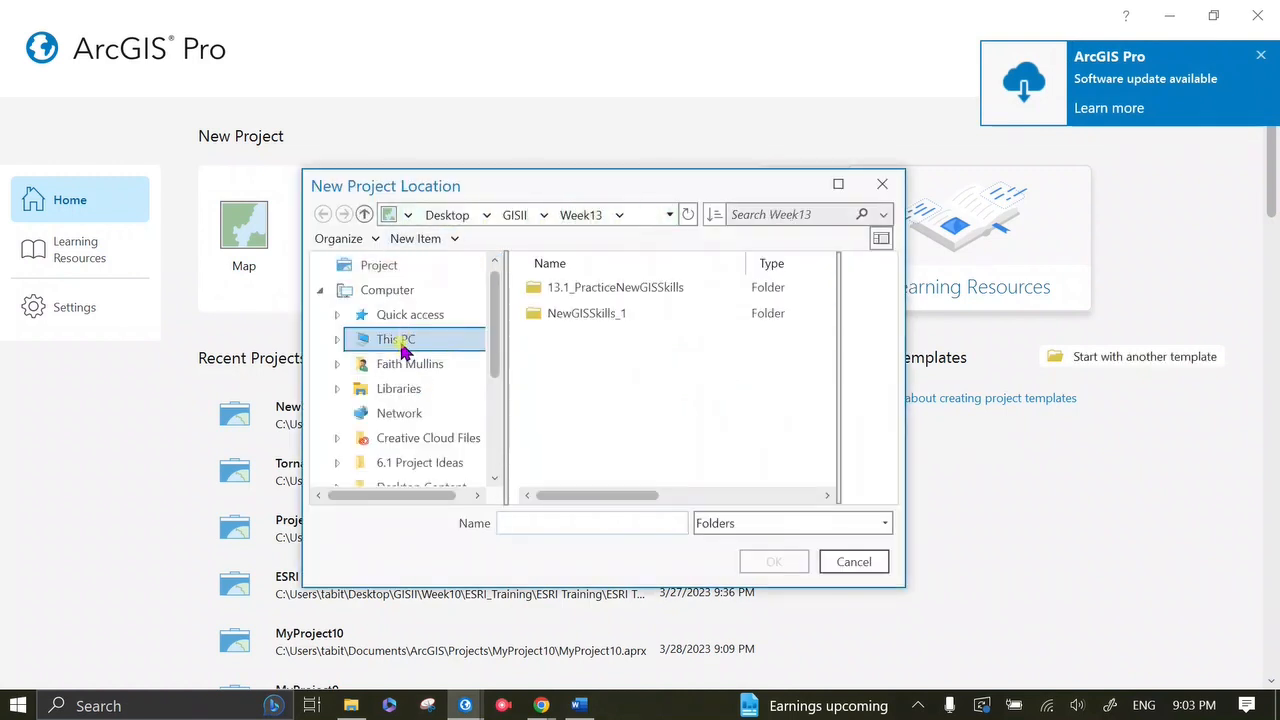
{"action": "left_click", "coordinate": [581, 217]}
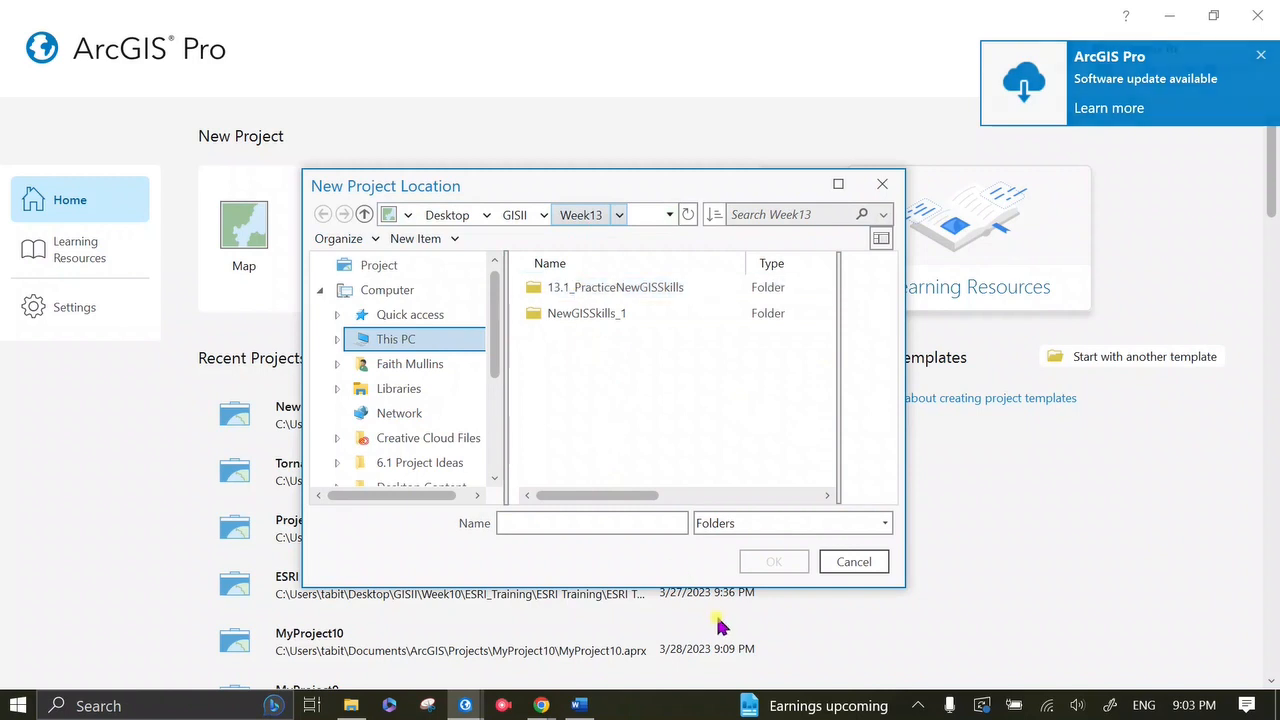
{"action": "left_click", "coordinate": [533, 216]}
{"action": "scroll", "coordinate": [640, 420], "scroll_direction": "down", "scroll_amount": 3}
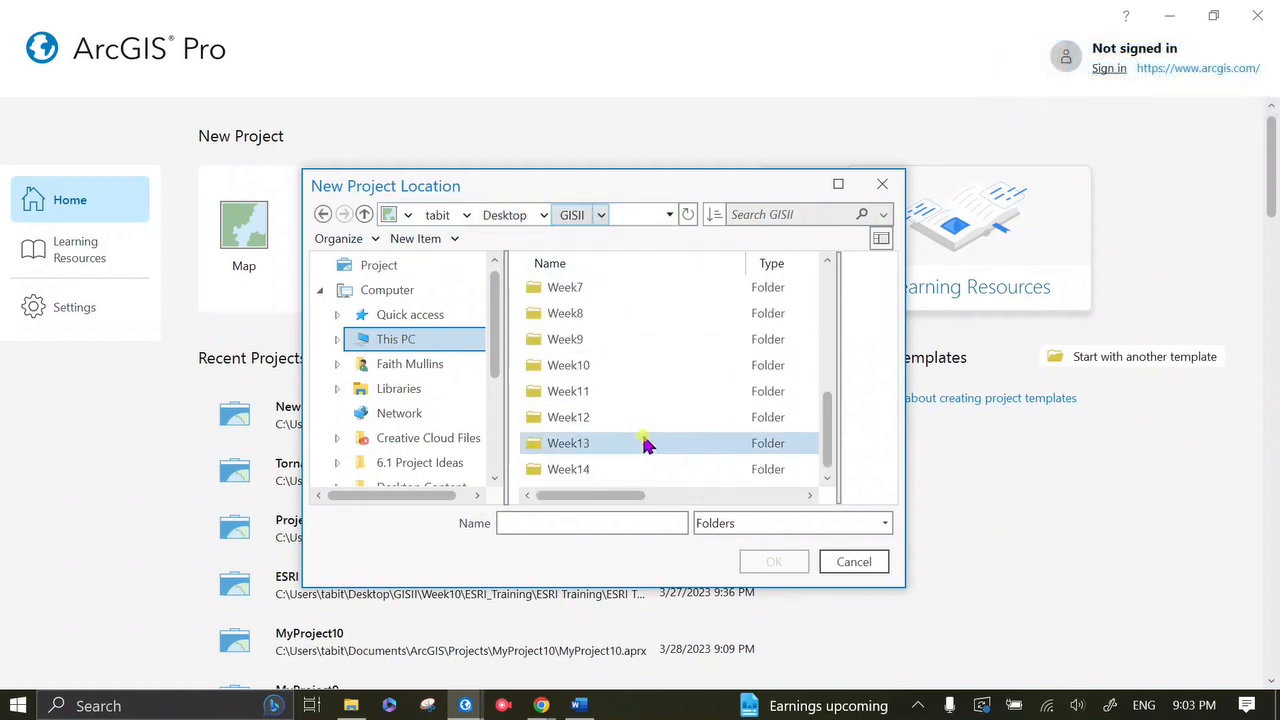
{"action": "left_click", "coordinate": [646, 443]}
{"action": "left_click", "coordinate": [778, 558]}
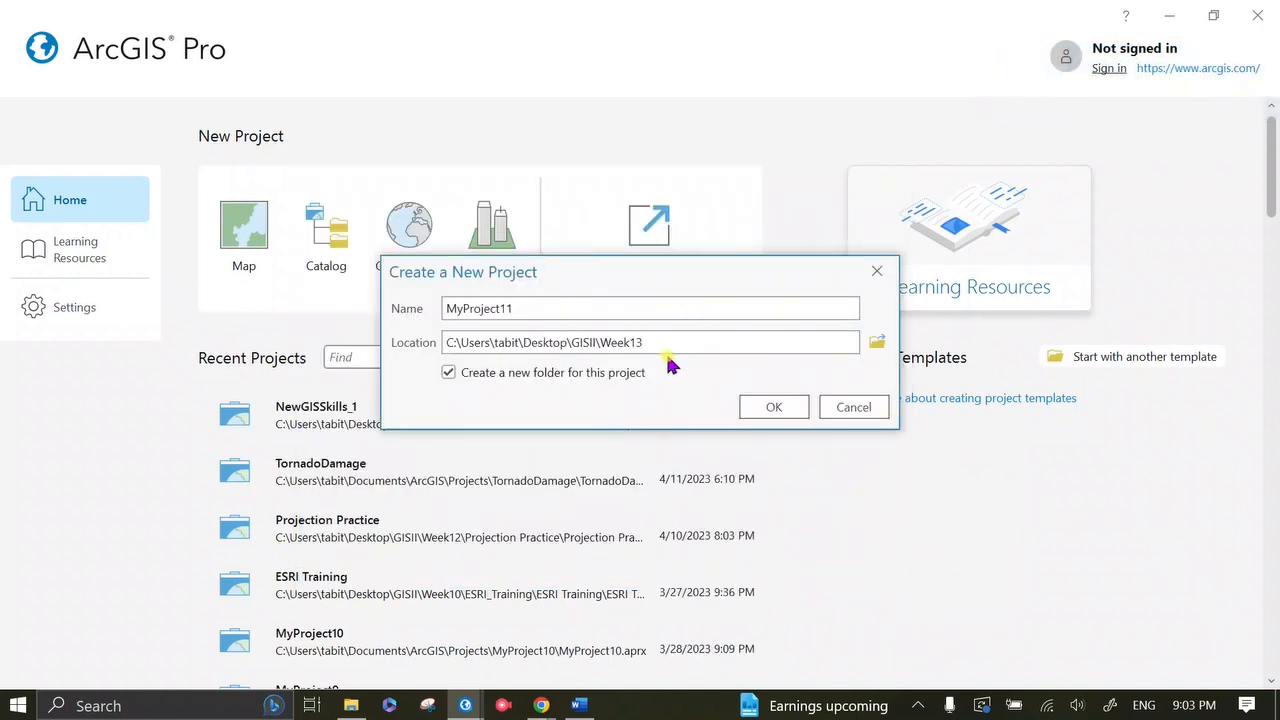
{"action": "double_click", "coordinate": [641, 307]}
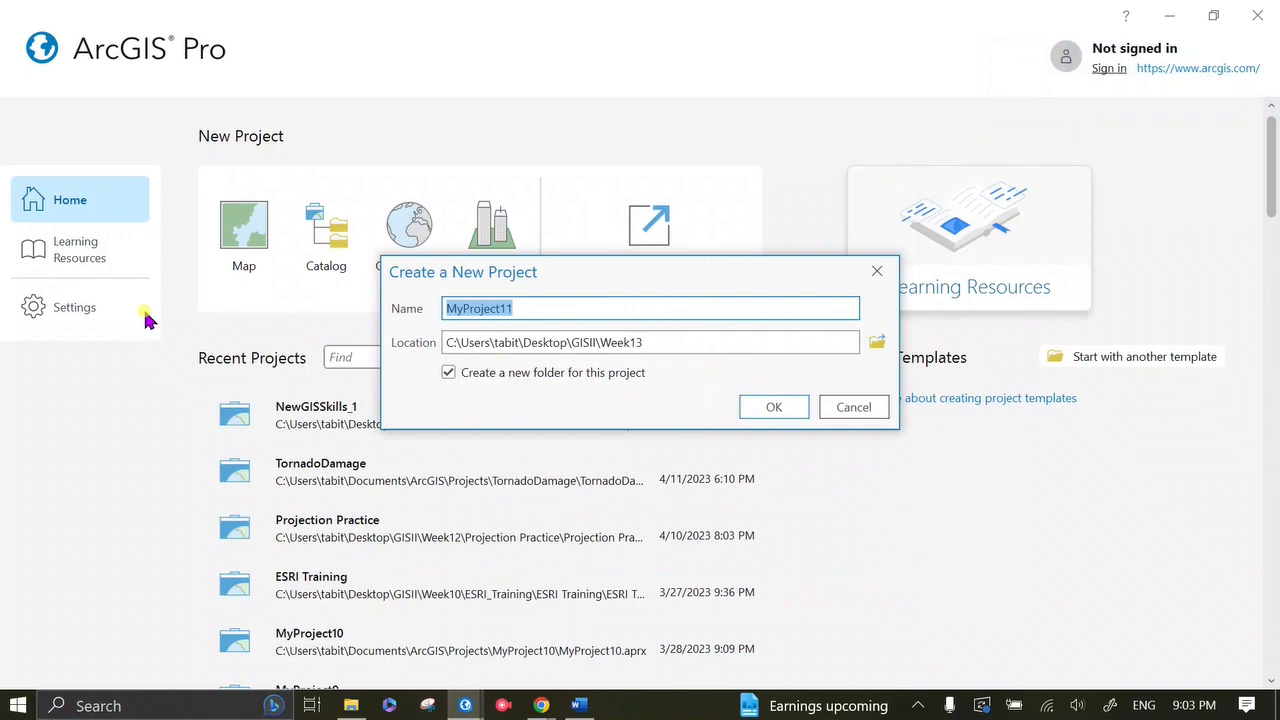
{"action": "type", "text": "13"}
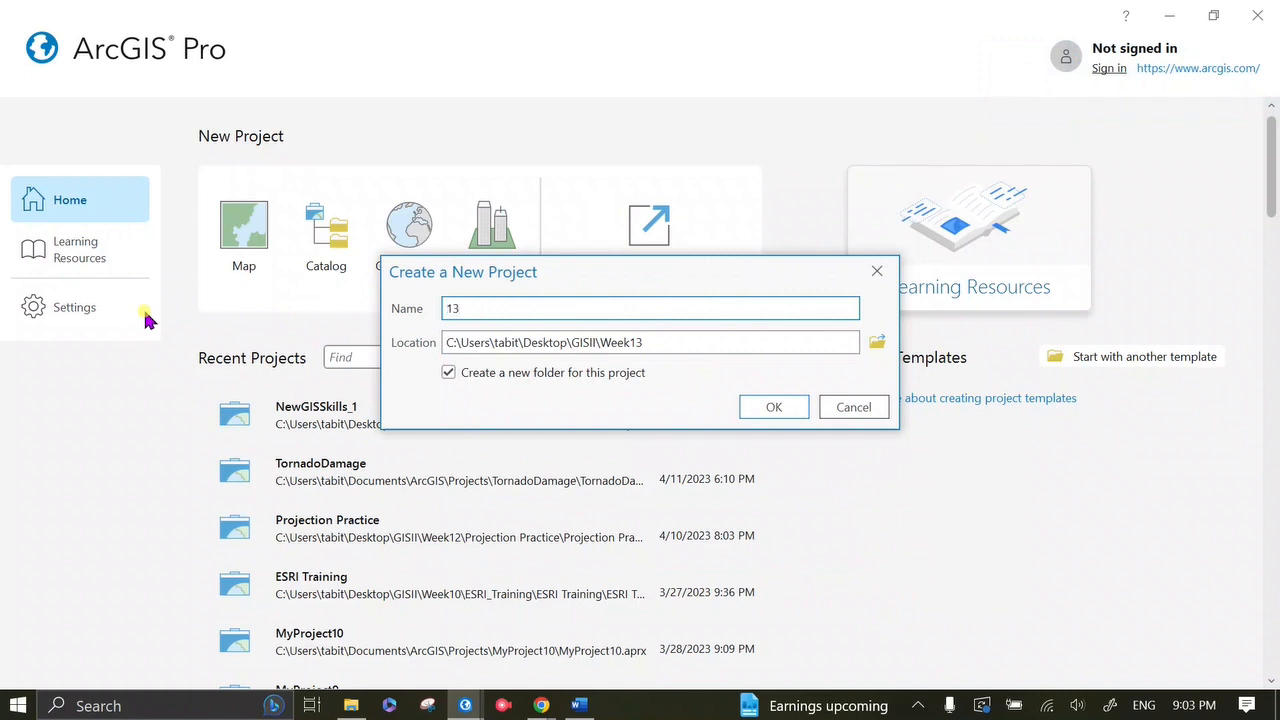
{"action": "type", "text": ".1_Tutorial"}
{"action": "key", "text": "Return"}
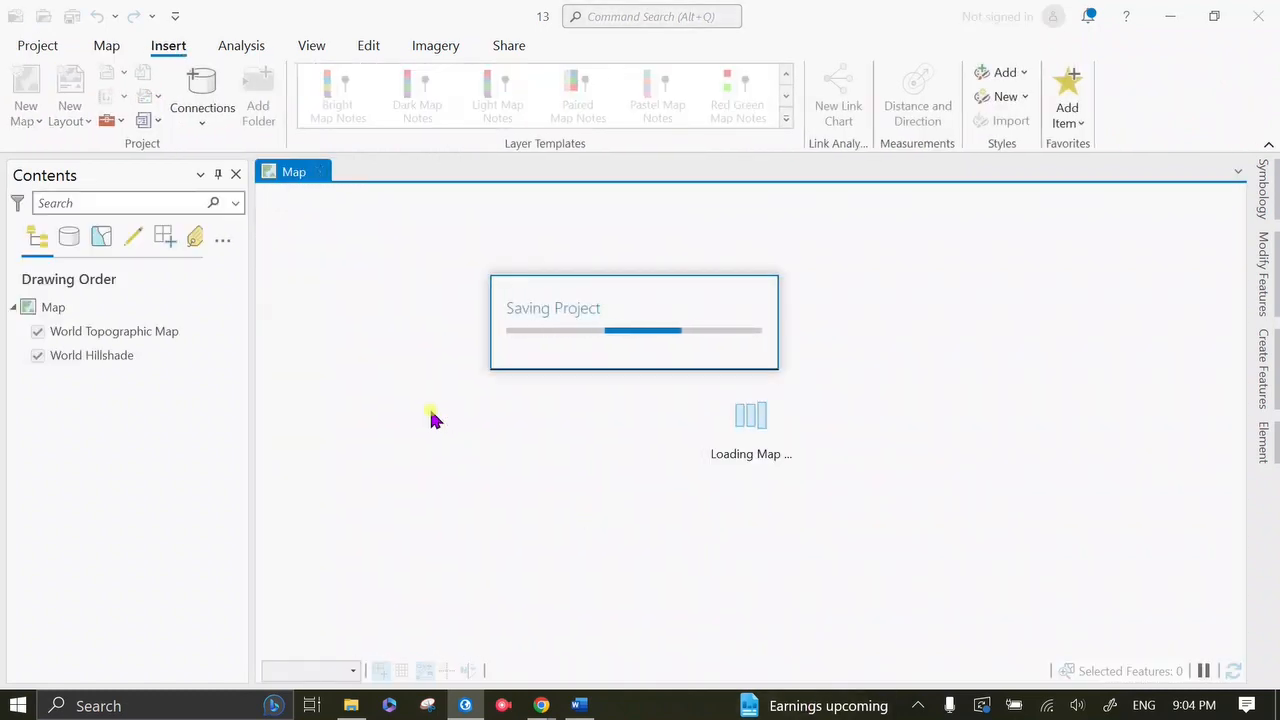
Step: Open the map's Properties at the Coordinate Systems page, maximized to full screen
{"action": "left_click", "coordinate": [94, 307]}
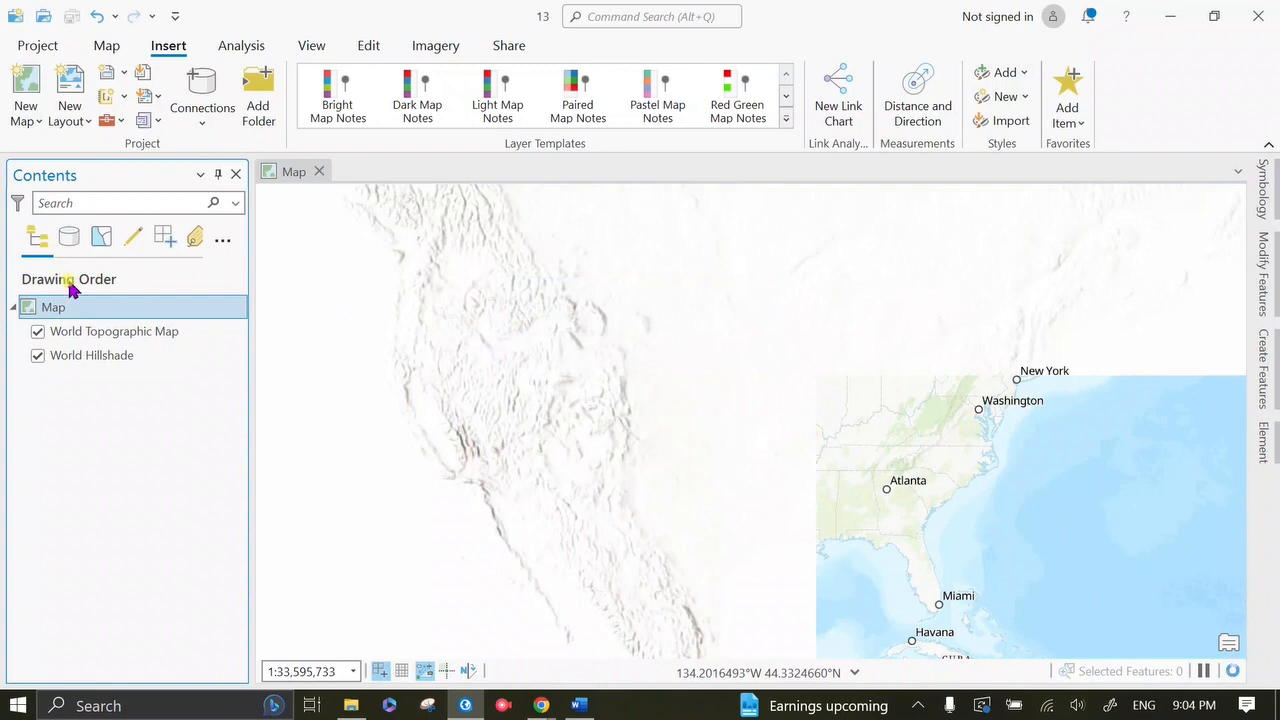
{"action": "right_click", "coordinate": [130, 315]}
{"action": "left_click", "coordinate": [229, 660]}
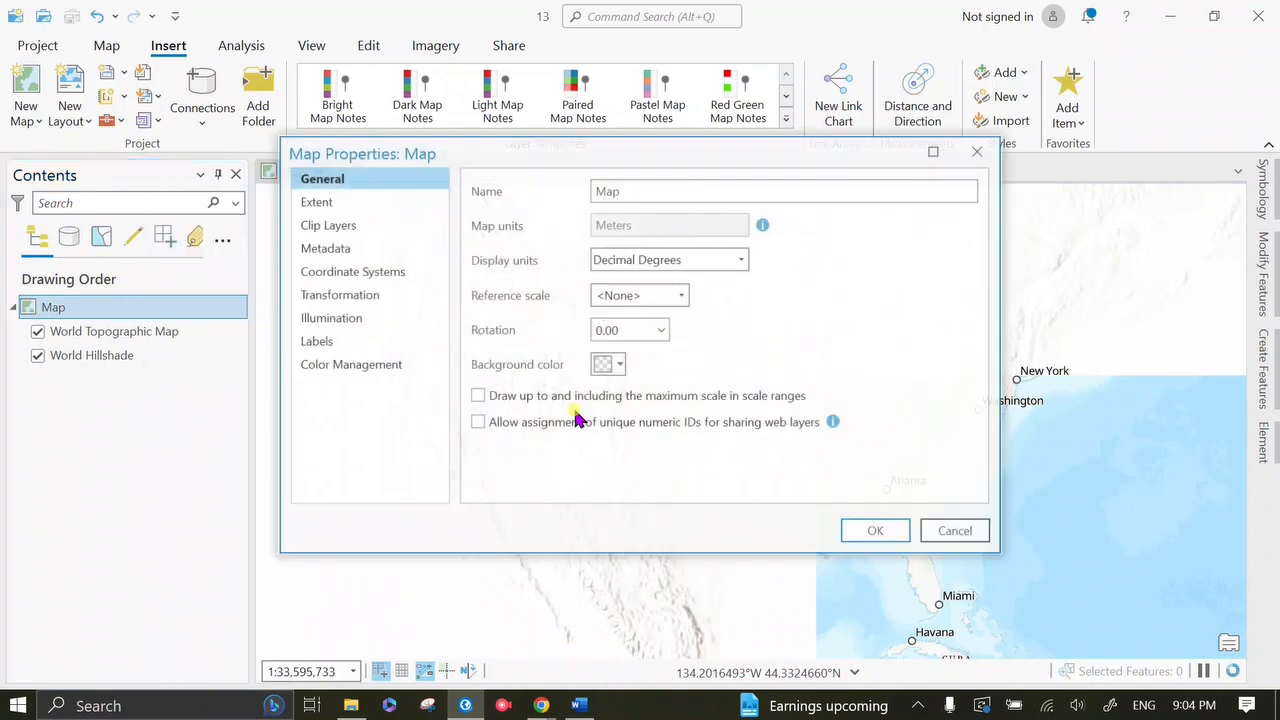
{"action": "left_click", "coordinate": [362, 271]}
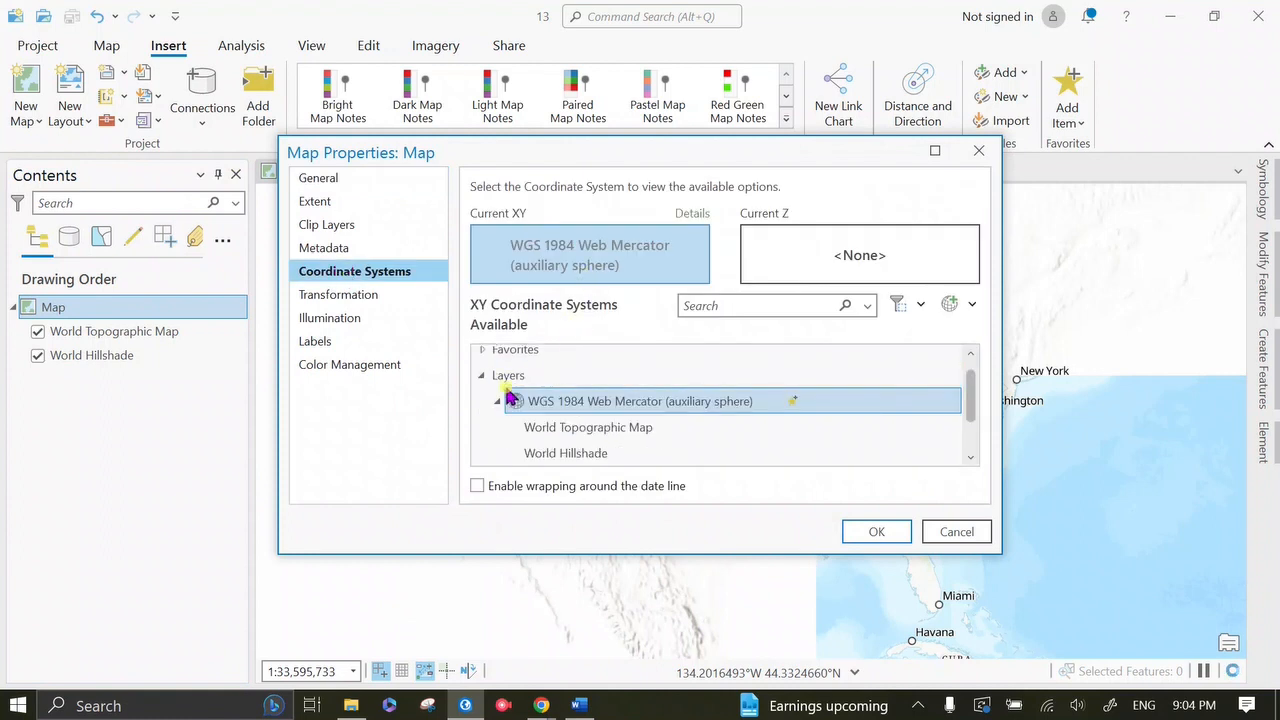
{"action": "left_click", "coordinate": [499, 405]}
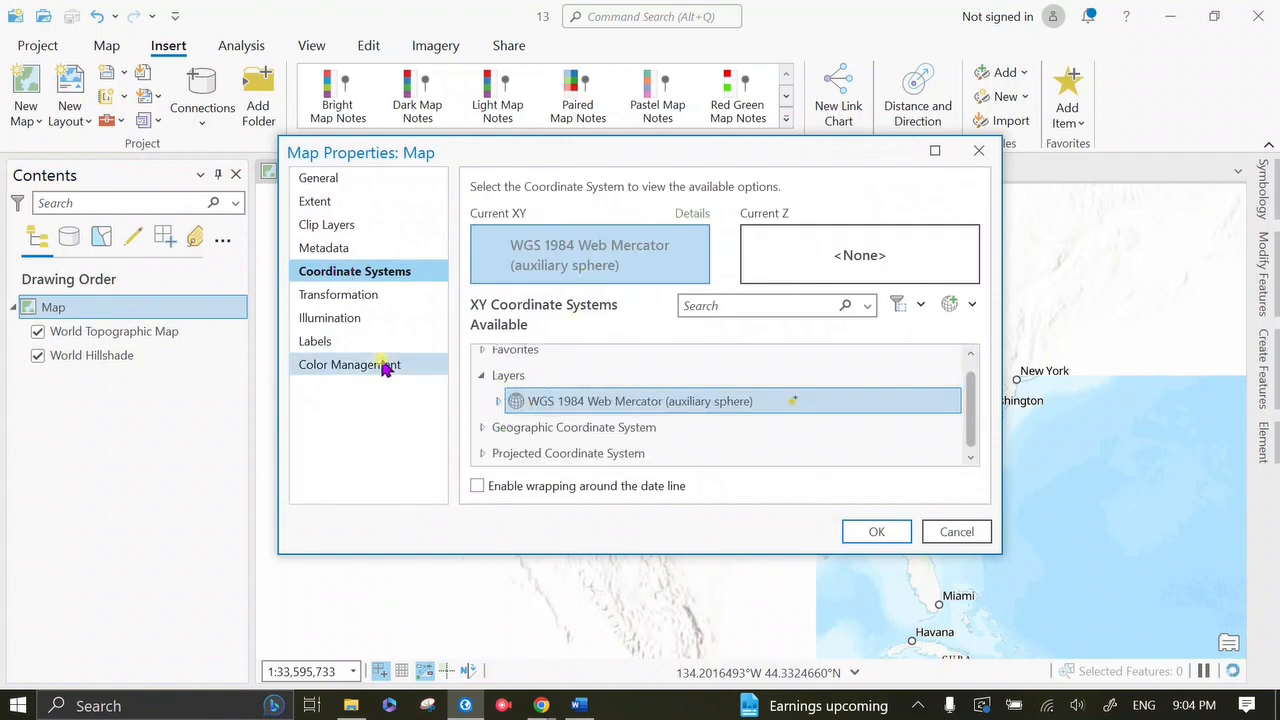
{"action": "left_click", "coordinate": [481, 376]}
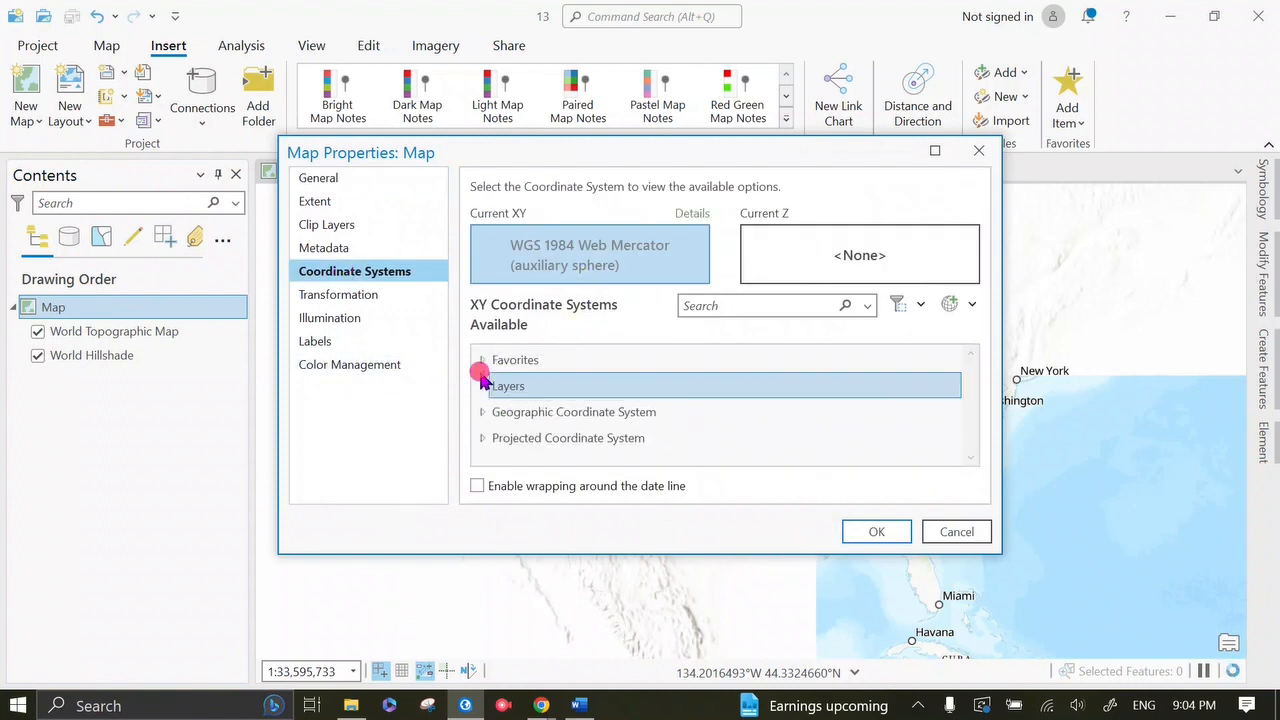
{"action": "left_click", "coordinate": [935, 150]}
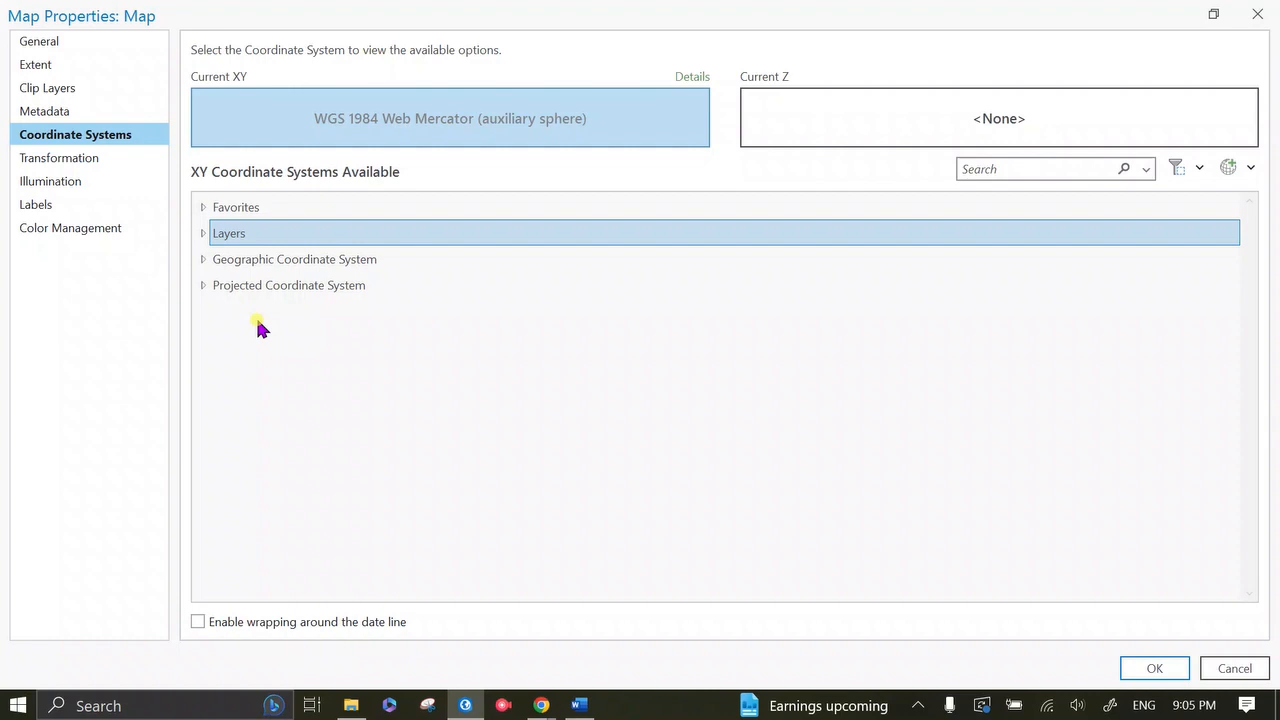
Step: Choose Geographic Coordinate System > World > WGS 1984 and apply it to the map
{"action": "left_click", "coordinate": [209, 262]}
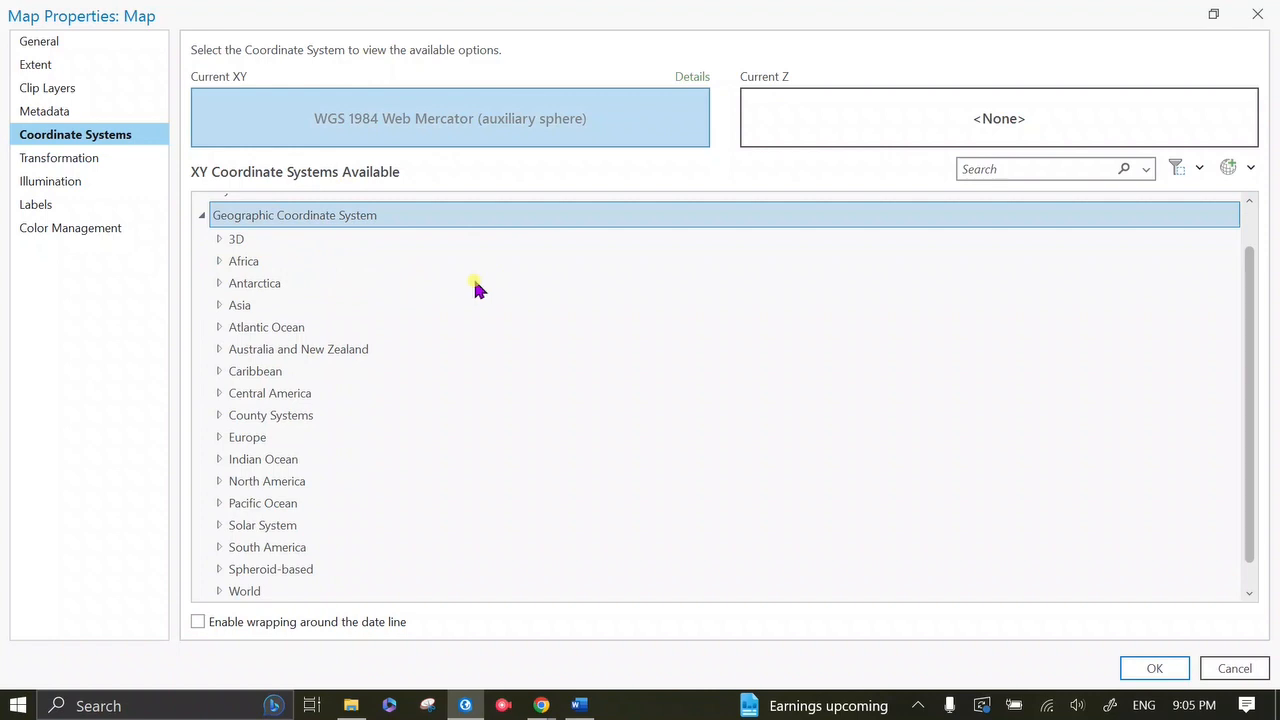
{"action": "scroll", "coordinate": [421, 448], "scroll_direction": "down", "scroll_amount": 1}
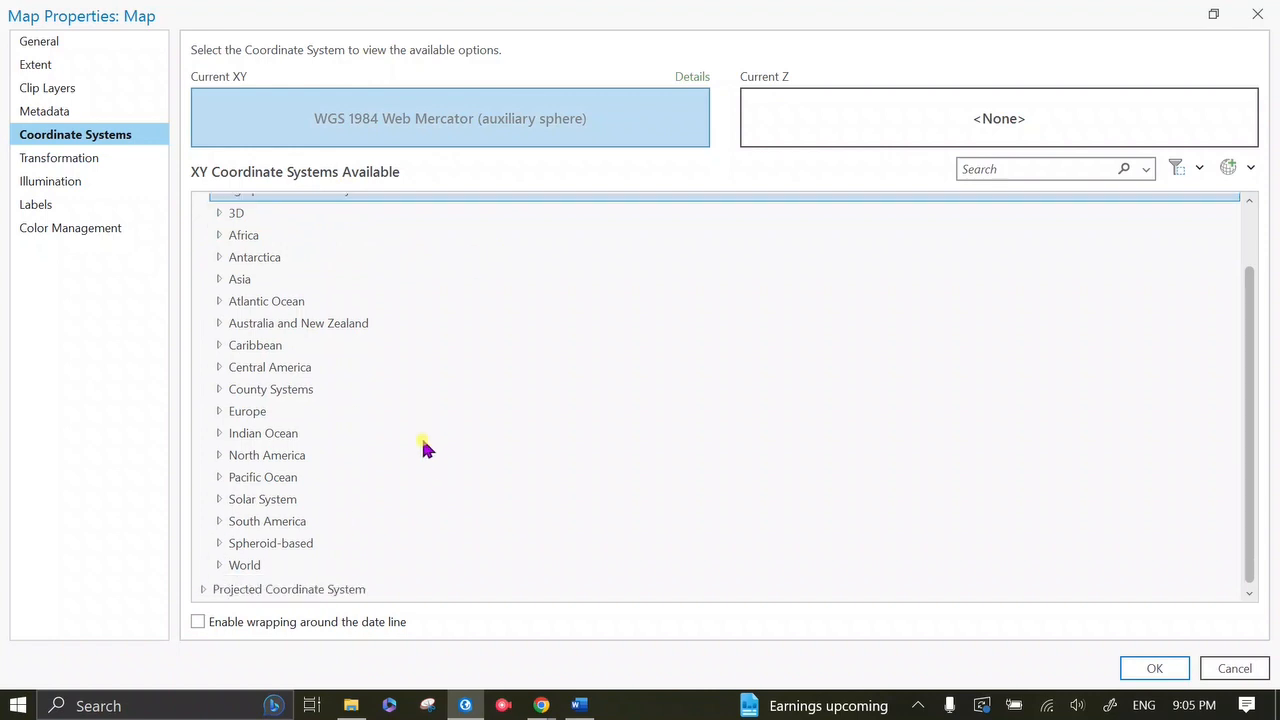
{"action": "scroll", "coordinate": [242, 250], "scroll_direction": "up", "scroll_amount": 1}
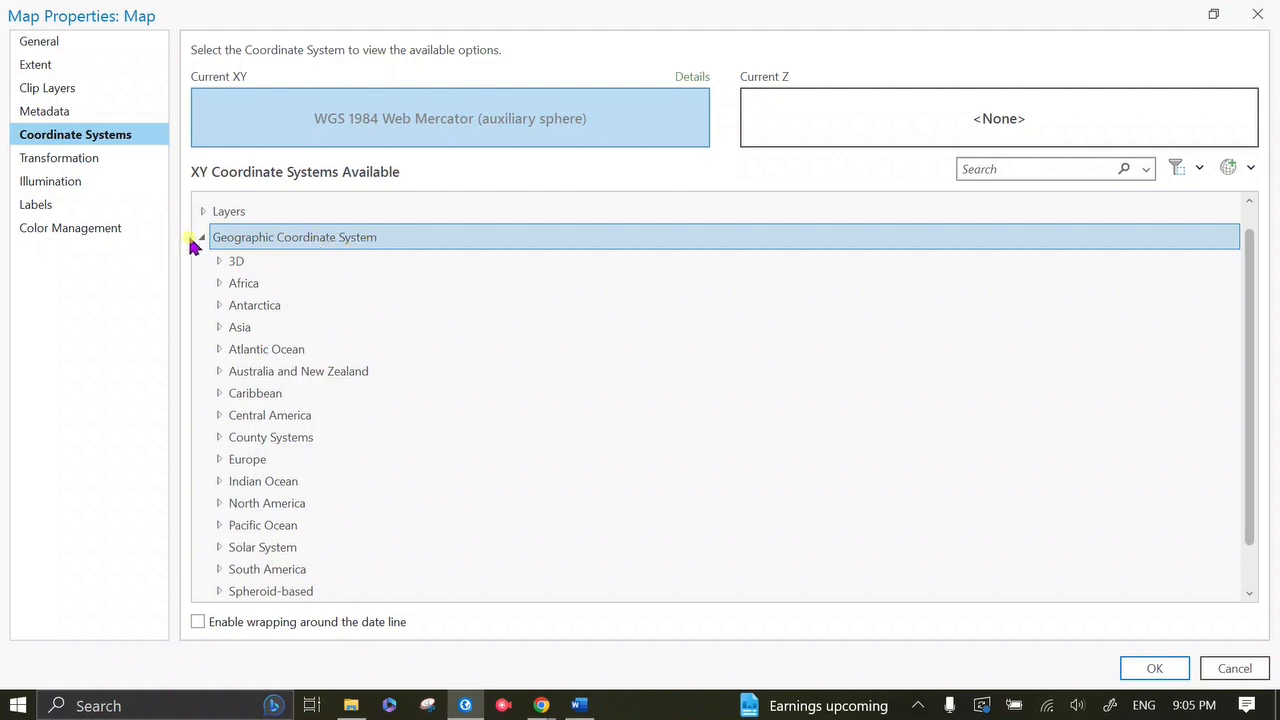
{"action": "scroll", "coordinate": [447, 420], "scroll_direction": "down", "scroll_amount": 1}
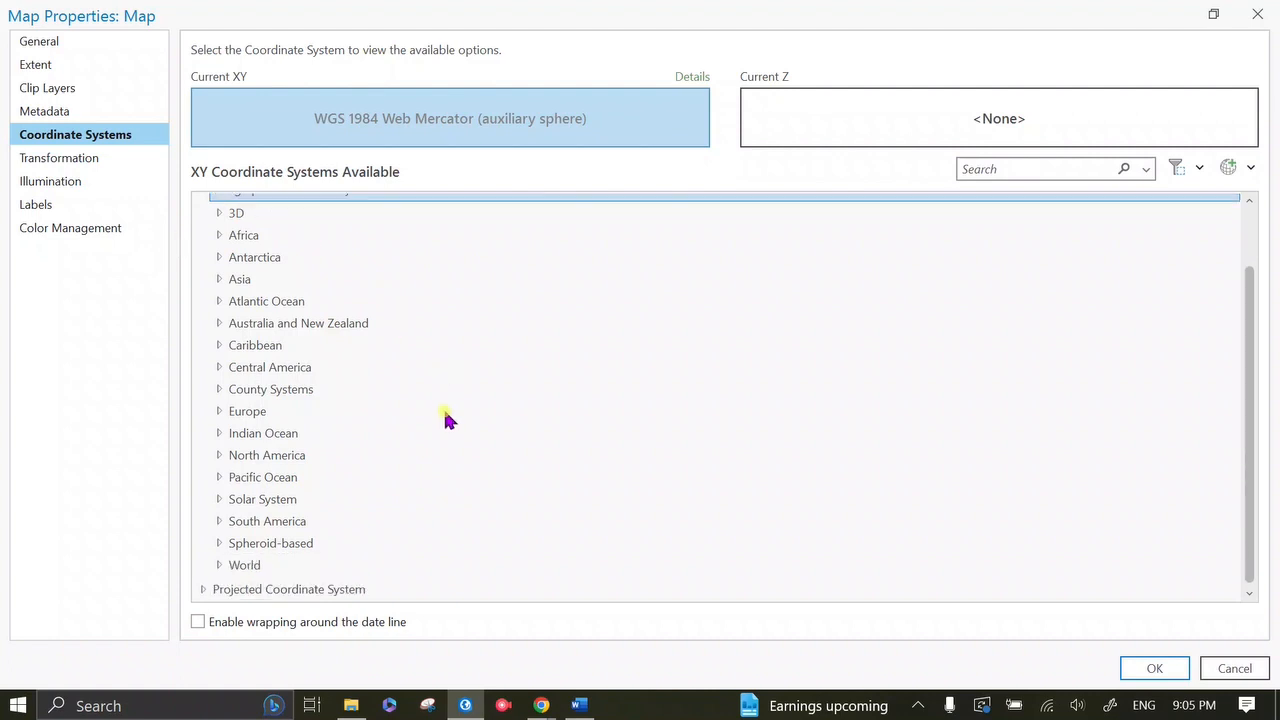
{"action": "left_click", "coordinate": [222, 566]}
{"action": "scroll", "coordinate": [597, 420], "scroll_direction": "down", "scroll_amount": 5}
{"action": "scroll", "coordinate": [597, 420], "scroll_direction": "down", "scroll_amount": 2}
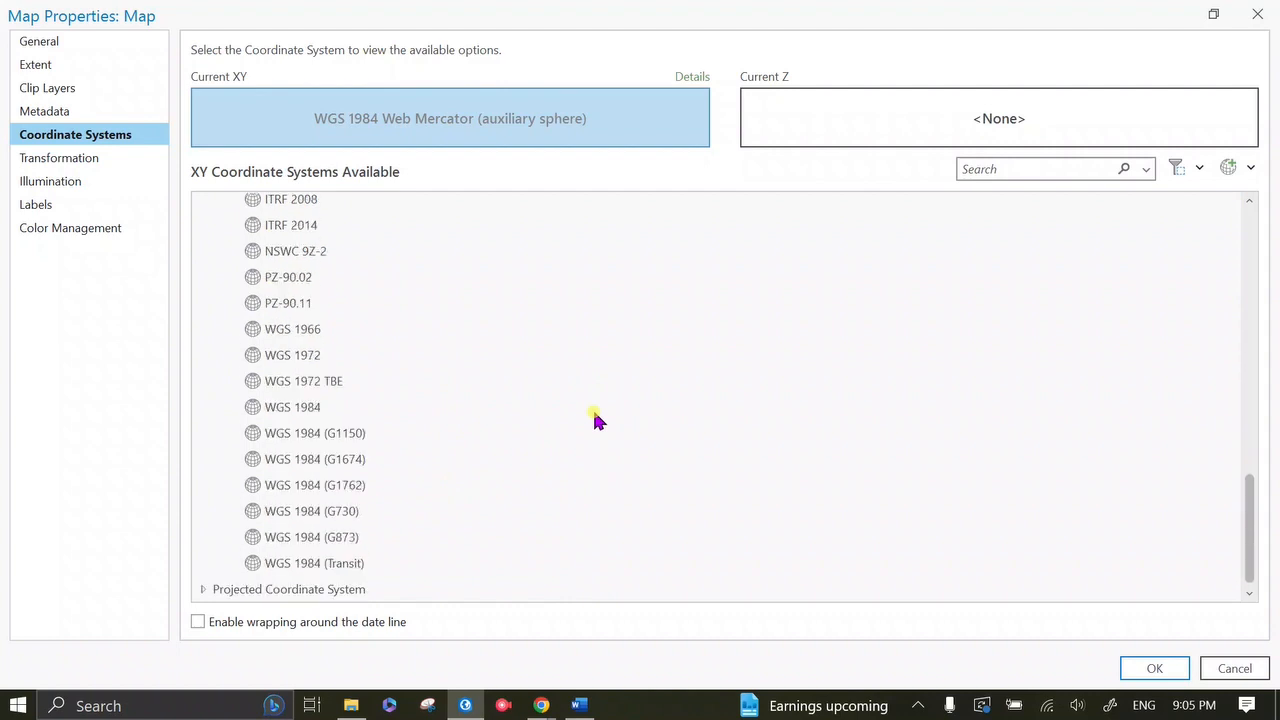
{"action": "left_click", "coordinate": [309, 416]}
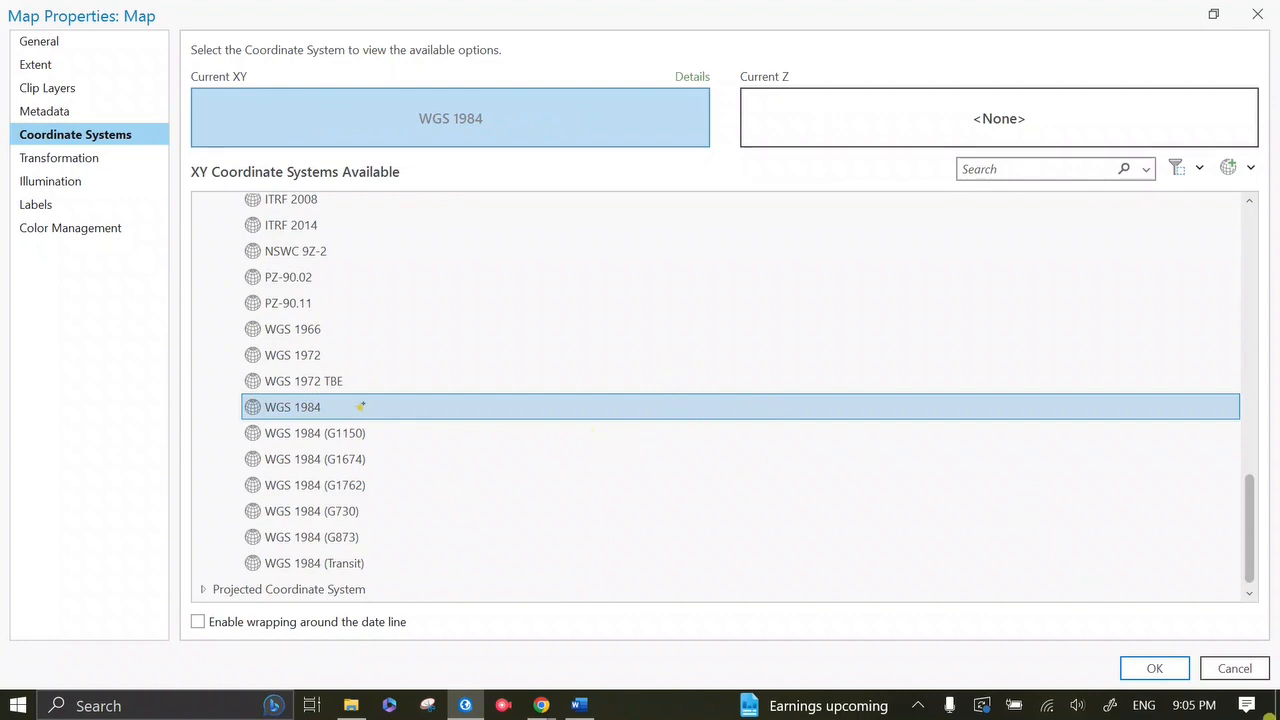
{"action": "left_click", "coordinate": [1152, 671]}
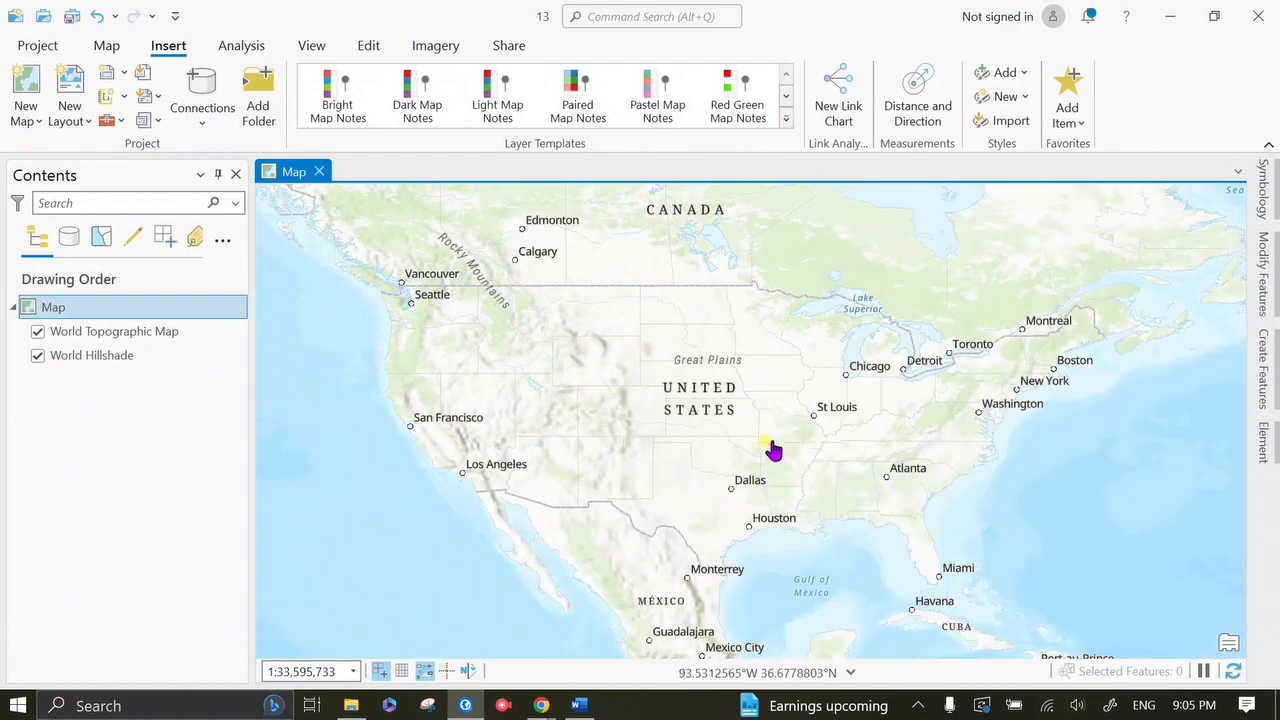
Step: Add a folder connection to Desktop\GISII\Week13
{"action": "left_click", "coordinate": [278, 86]}
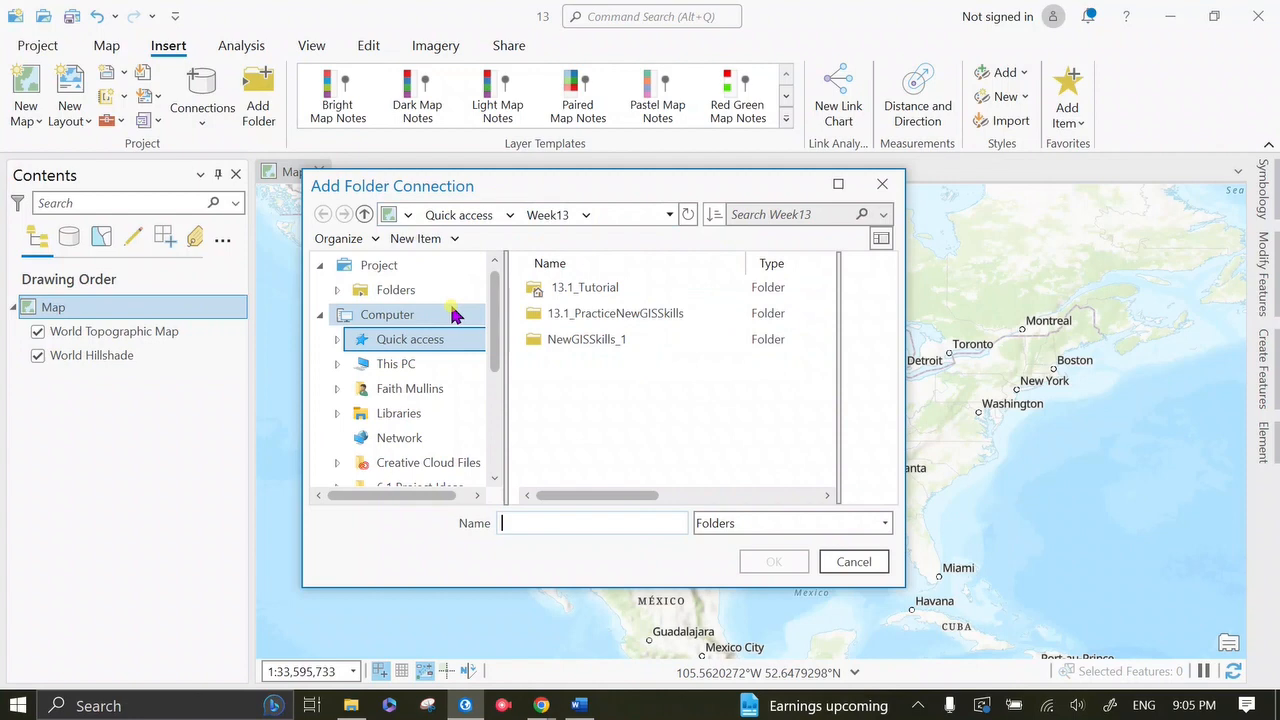
{"action": "left_click", "coordinate": [443, 363]}
{"action": "left_click", "coordinate": [626, 314]}
{"action": "double_click", "coordinate": [626, 314]}
{"action": "double_click", "coordinate": [620, 416]}
{"action": "scroll", "coordinate": [634, 423], "scroll_direction": "down", "scroll_amount": 4}
{"action": "left_click", "coordinate": [629, 437]}
{"action": "double_click", "coordinate": [629, 437]}
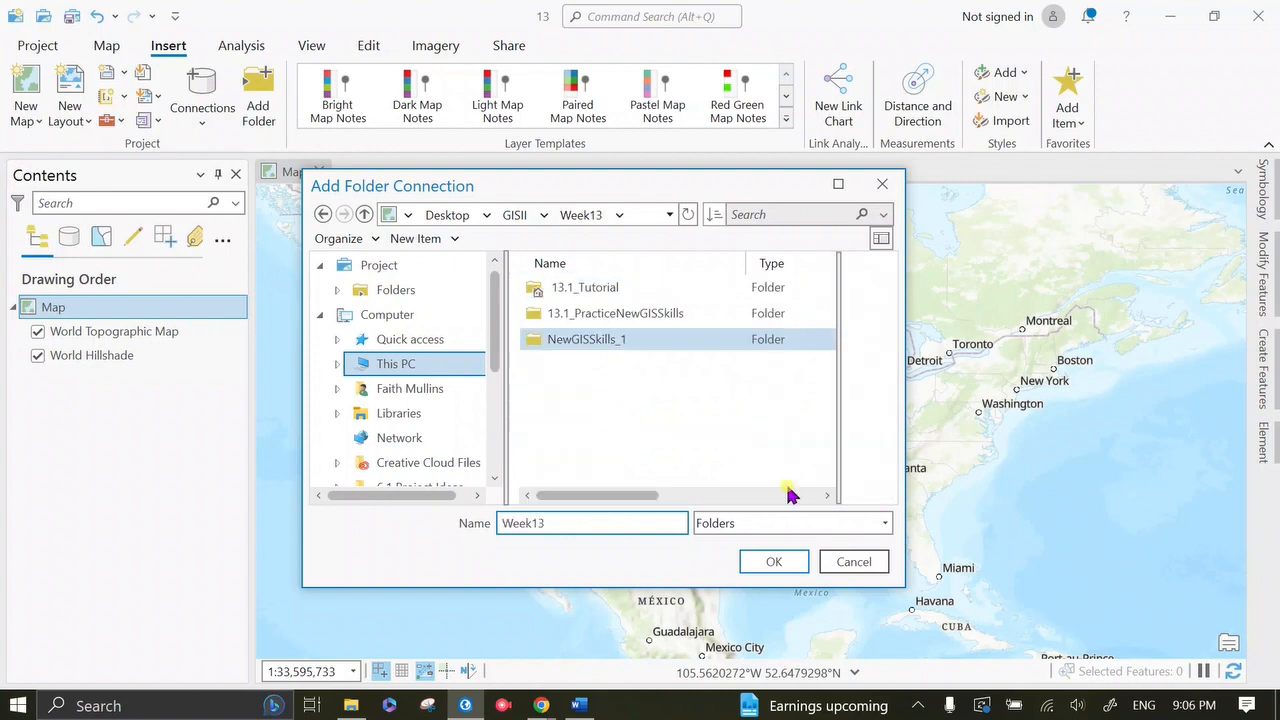
{"action": "left_click", "coordinate": [795, 561]}
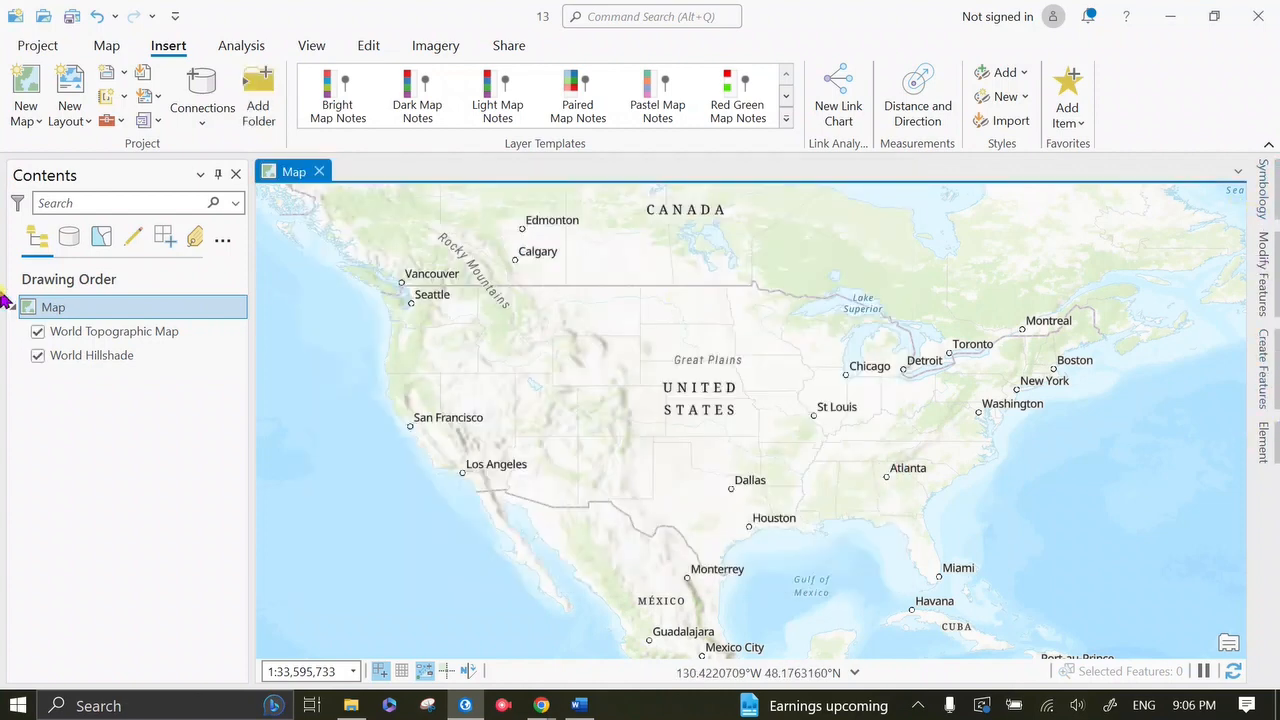
Step: Show the Catalog pane with its Folders list expanded
{"action": "left_click", "coordinate": [298, 46]}
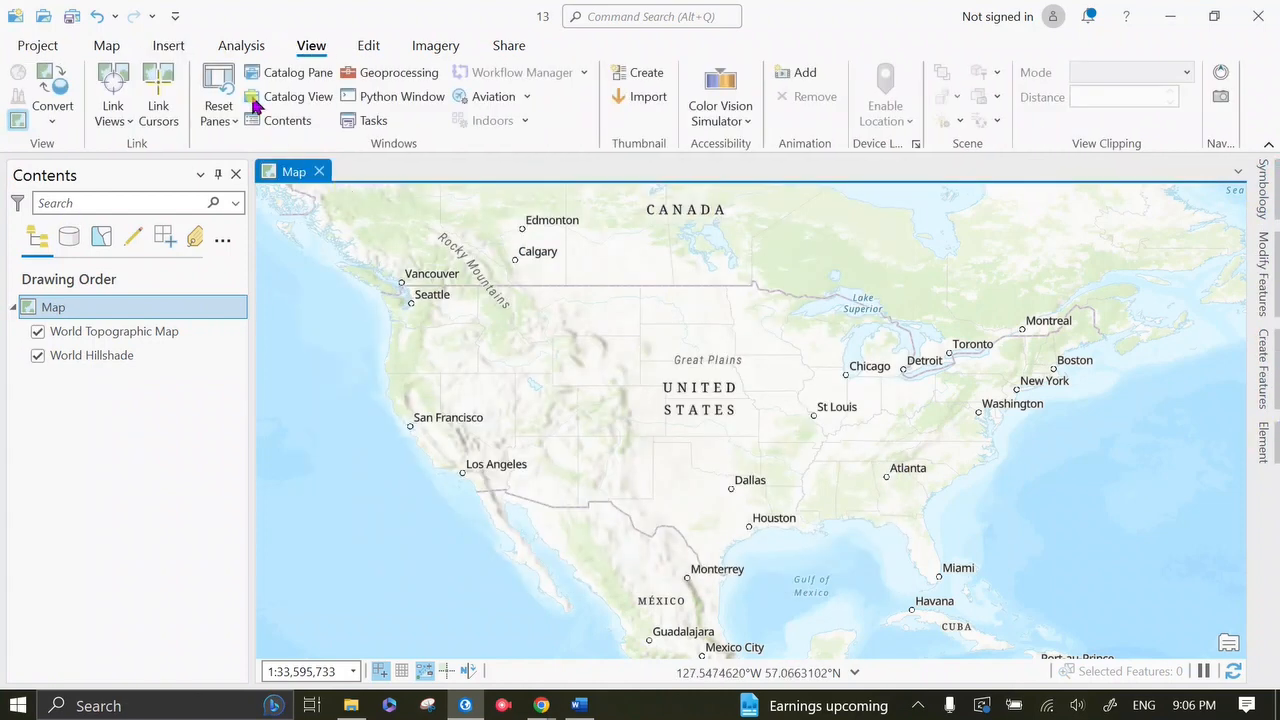
{"action": "left_click", "coordinate": [318, 72]}
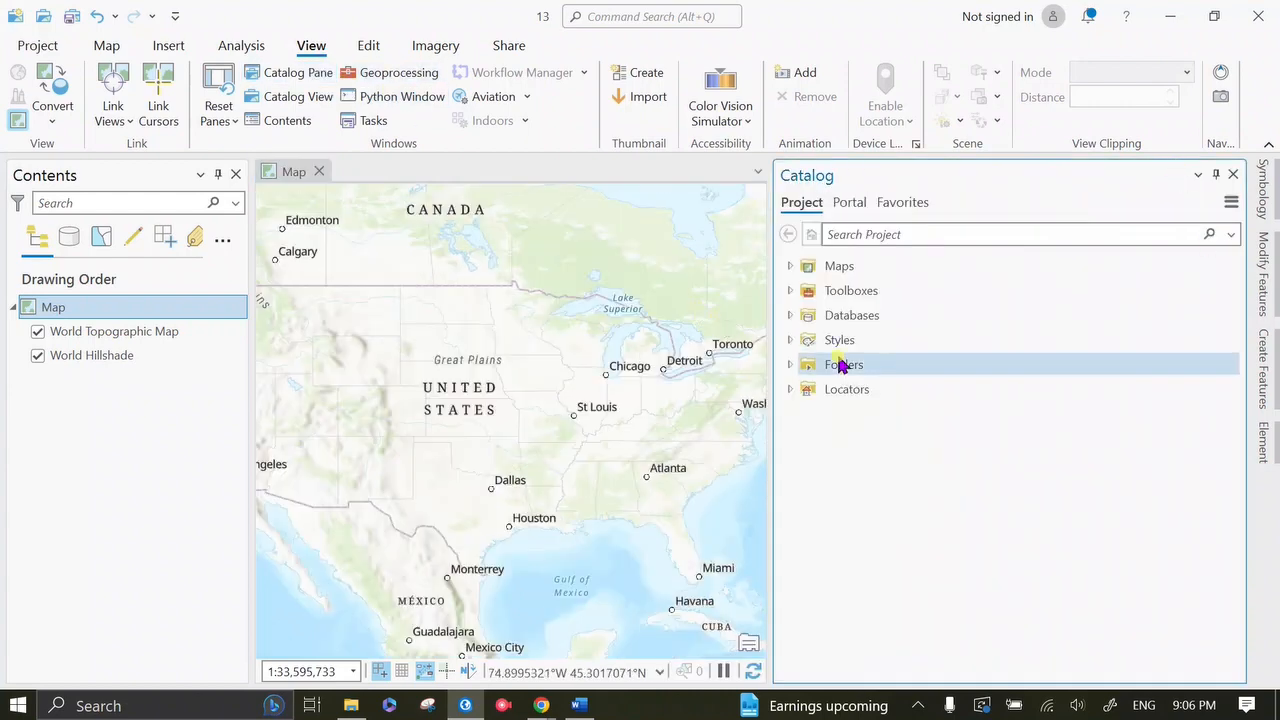
{"action": "left_click", "coordinate": [792, 364]}
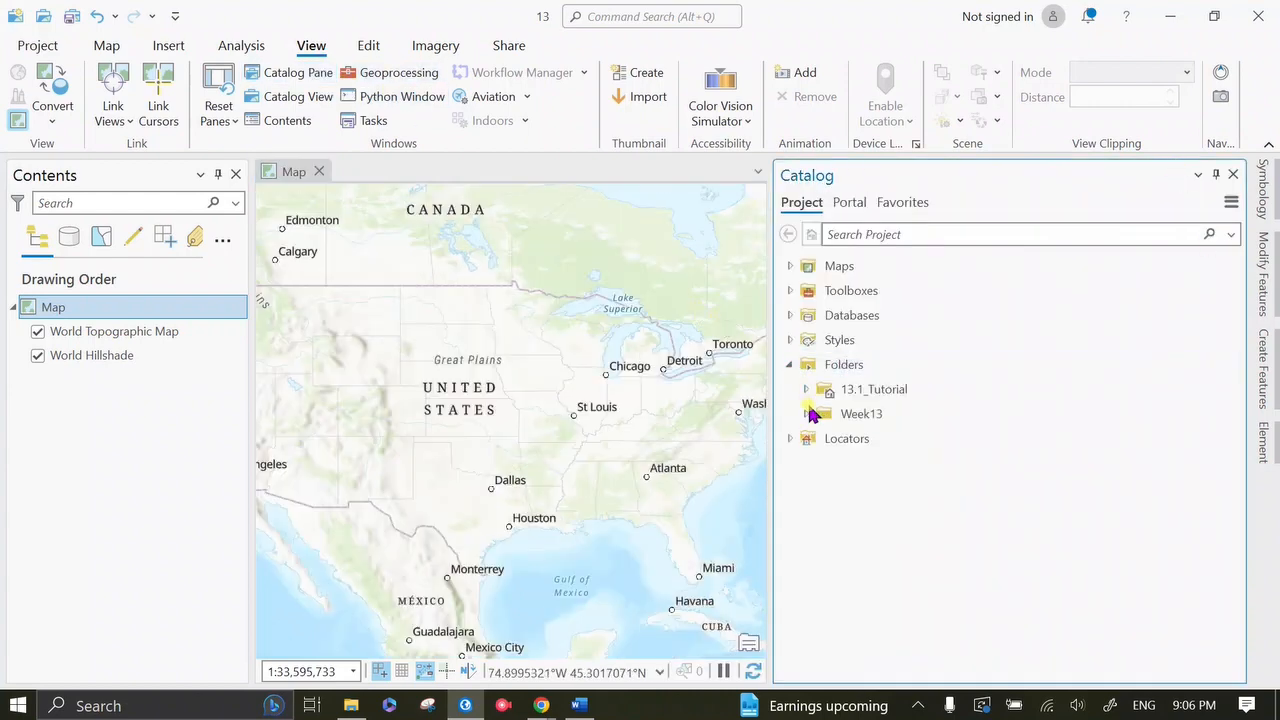
Step: Expand the Week13 folder in Catalog and select InstructionalDocument.xls, then dismiss its context menu
{"action": "left_click", "coordinate": [808, 414]}
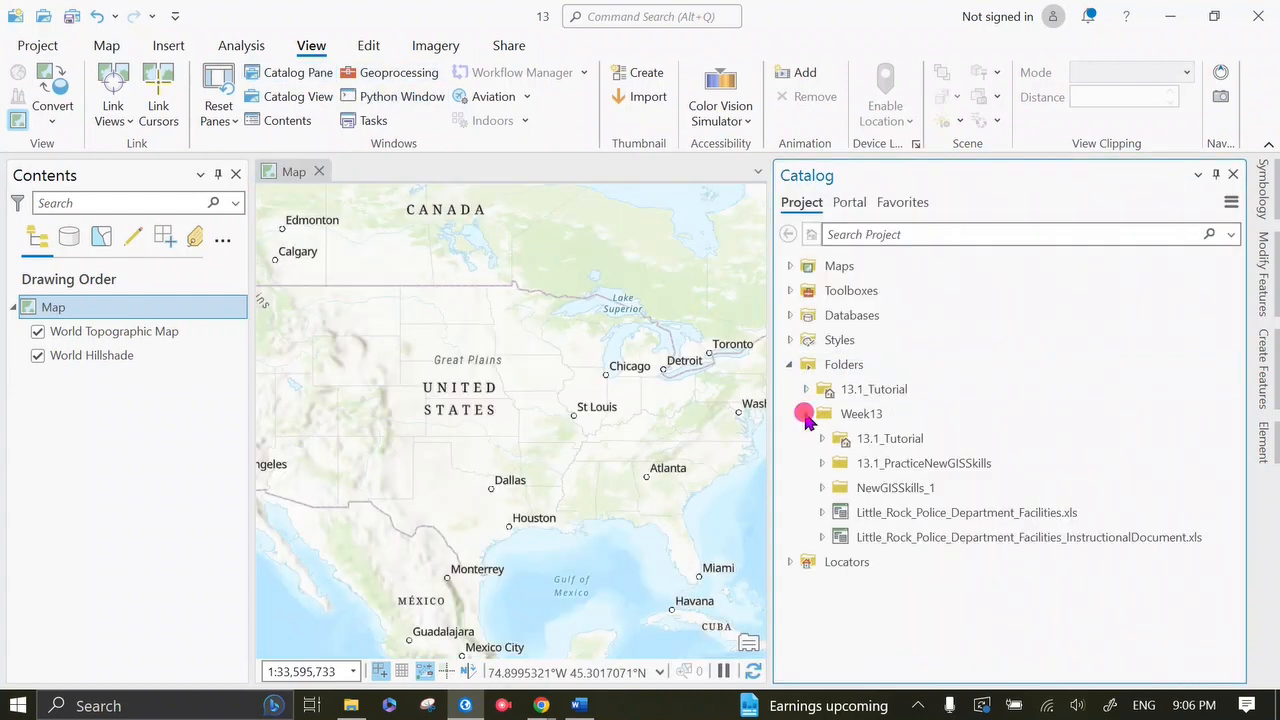
{"action": "left_click", "coordinate": [888, 539]}
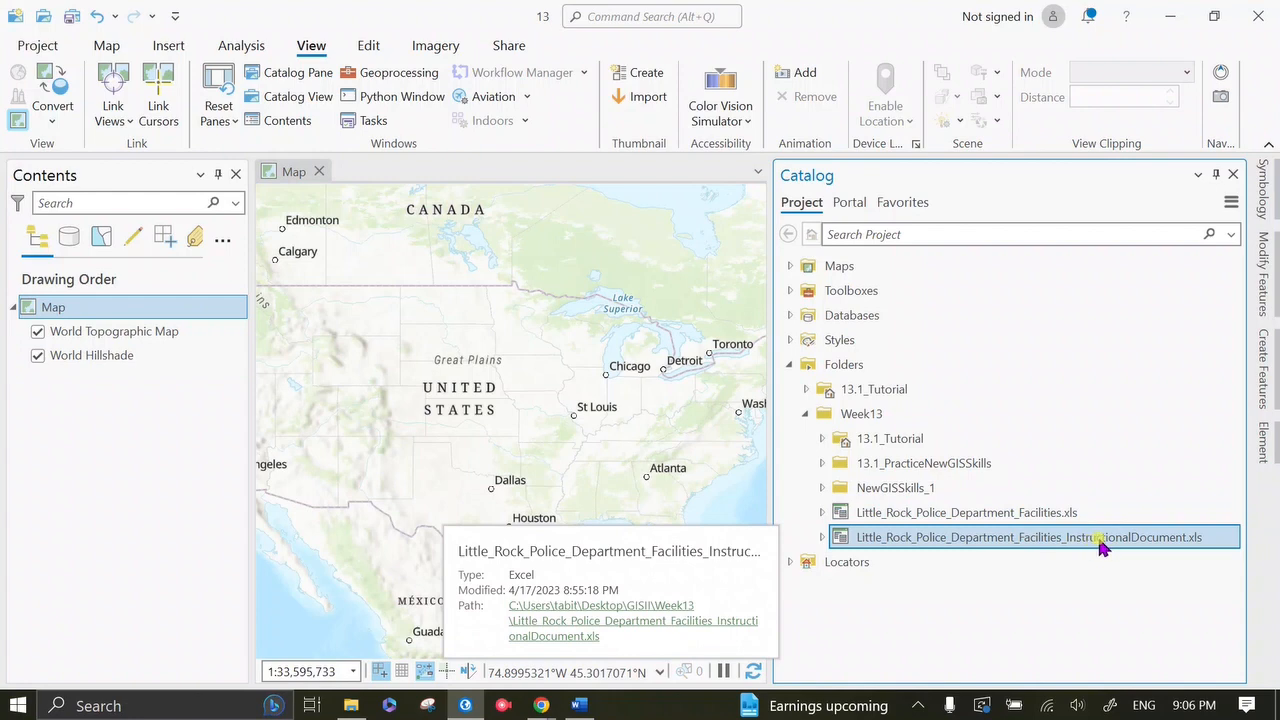
{"action": "right_click", "coordinate": [1080, 541]}
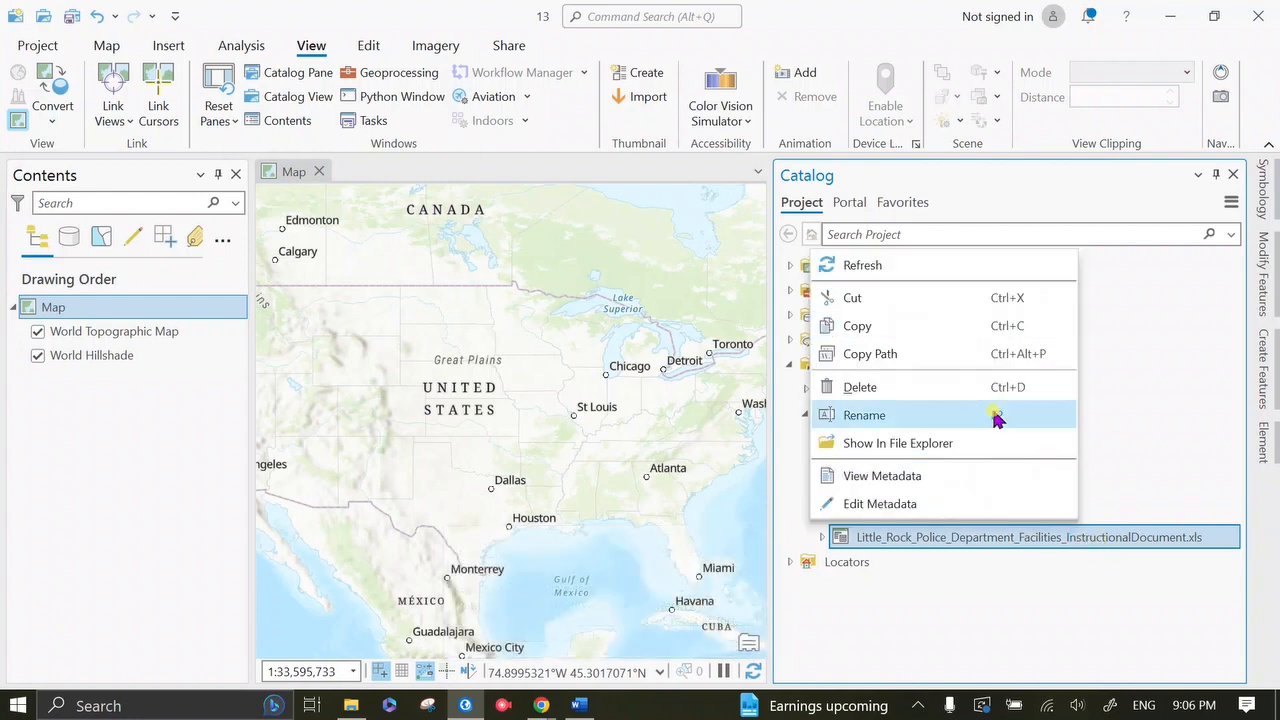
{"action": "left_click", "coordinate": [1177, 449]}
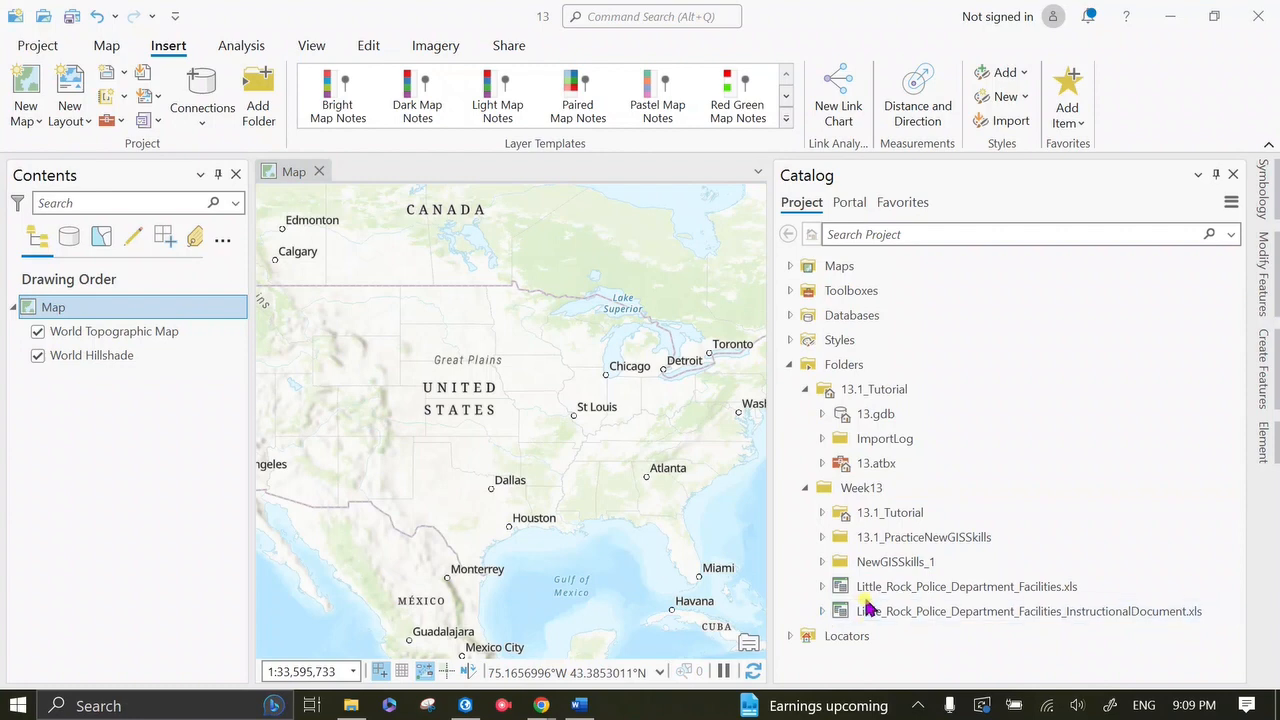
Step: Add InstructionalDocument.xls's Little_Rock_Police_Department_F$ sheet to the current map, then close Catalog
{"action": "left_click", "coordinate": [824, 613]}
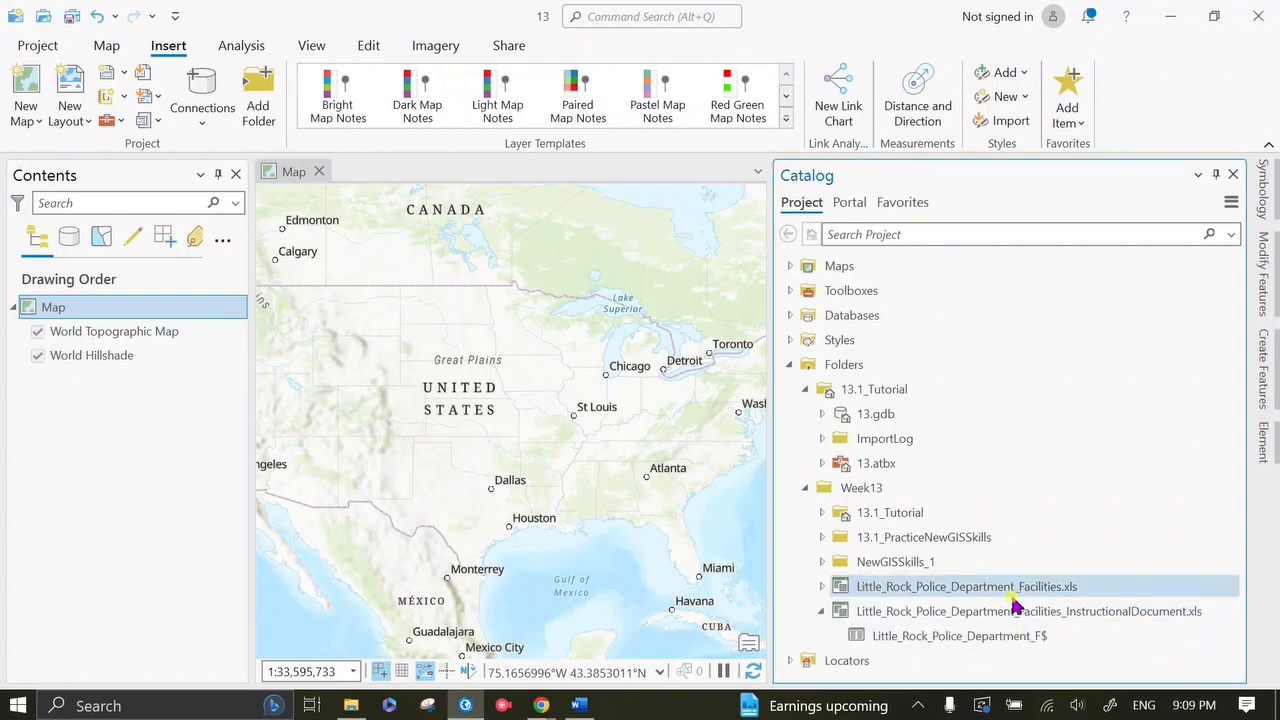
{"action": "left_click", "coordinate": [1035, 640]}
{"action": "left_click", "coordinate": [1036, 645]}
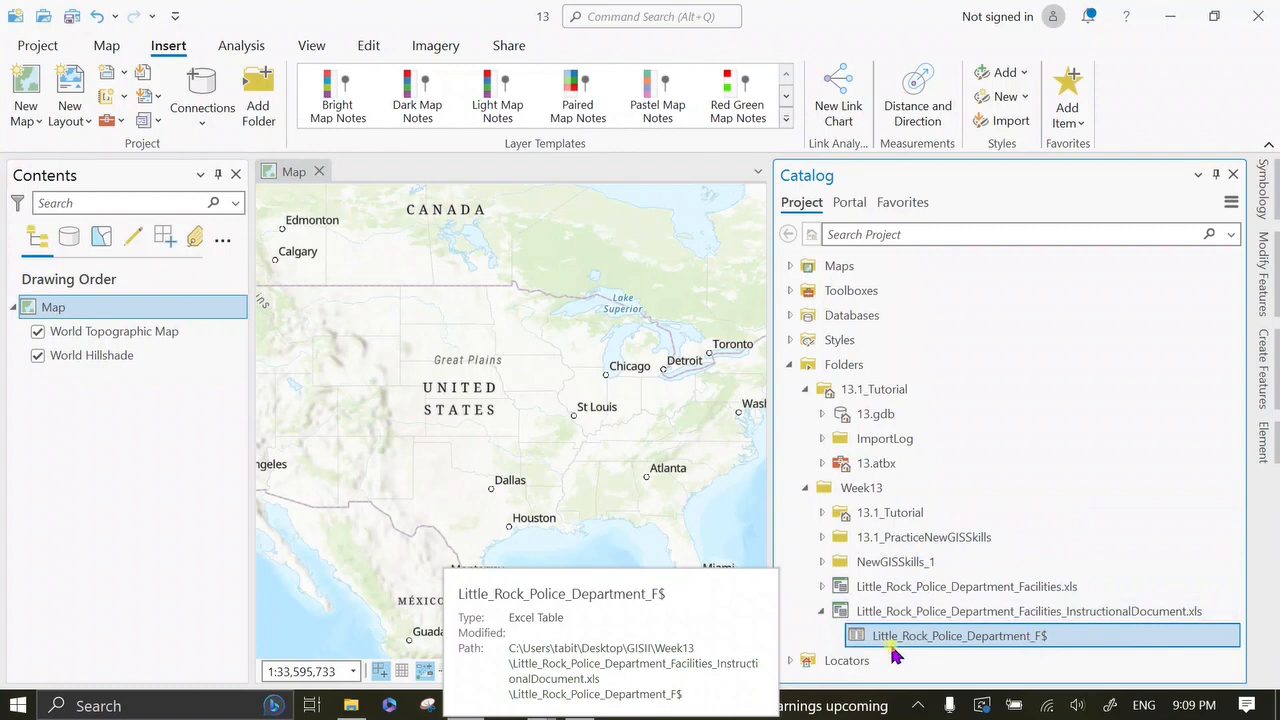
{"action": "right_click", "coordinate": [970, 638]}
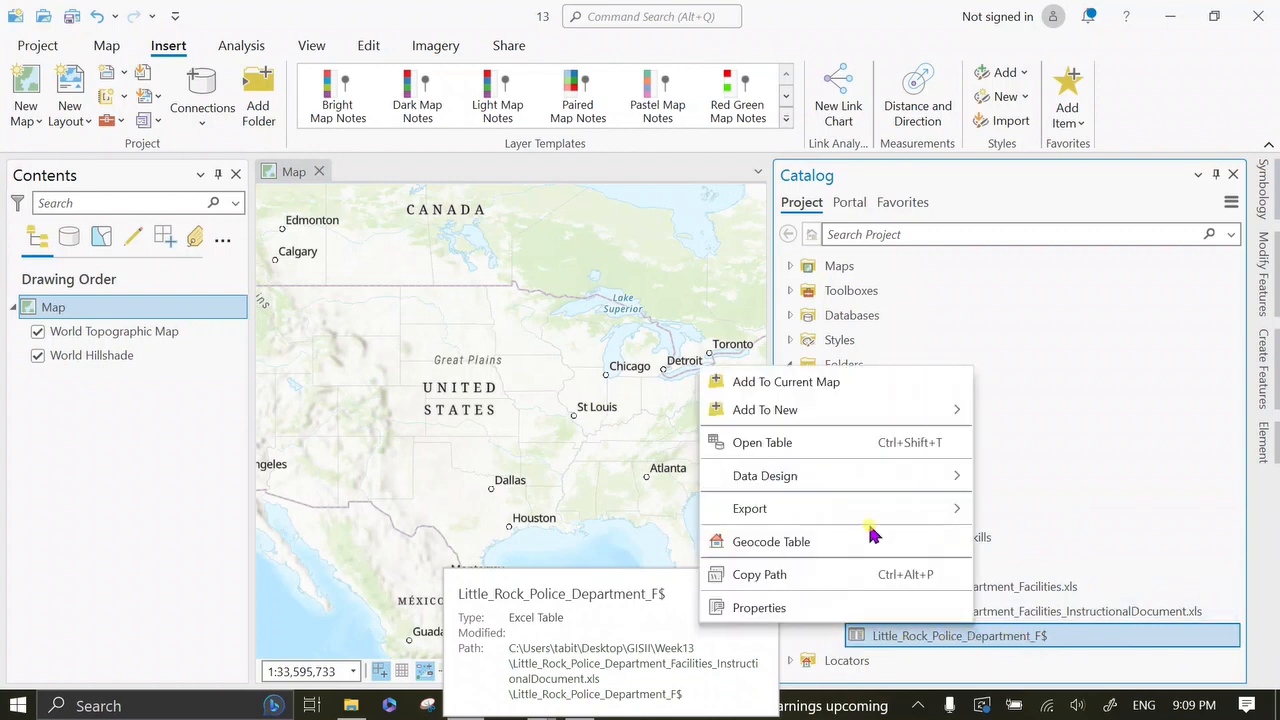
{"action": "left_click", "coordinate": [800, 381]}
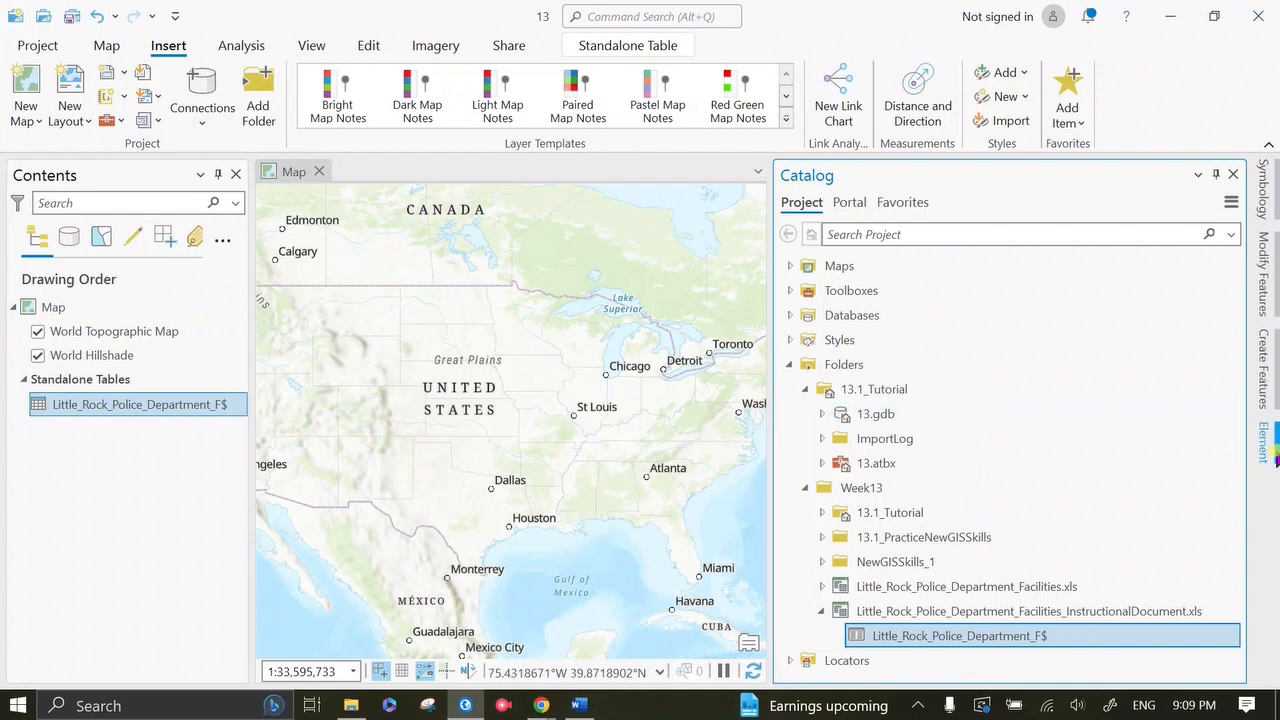
{"action": "left_click", "coordinate": [1233, 175]}
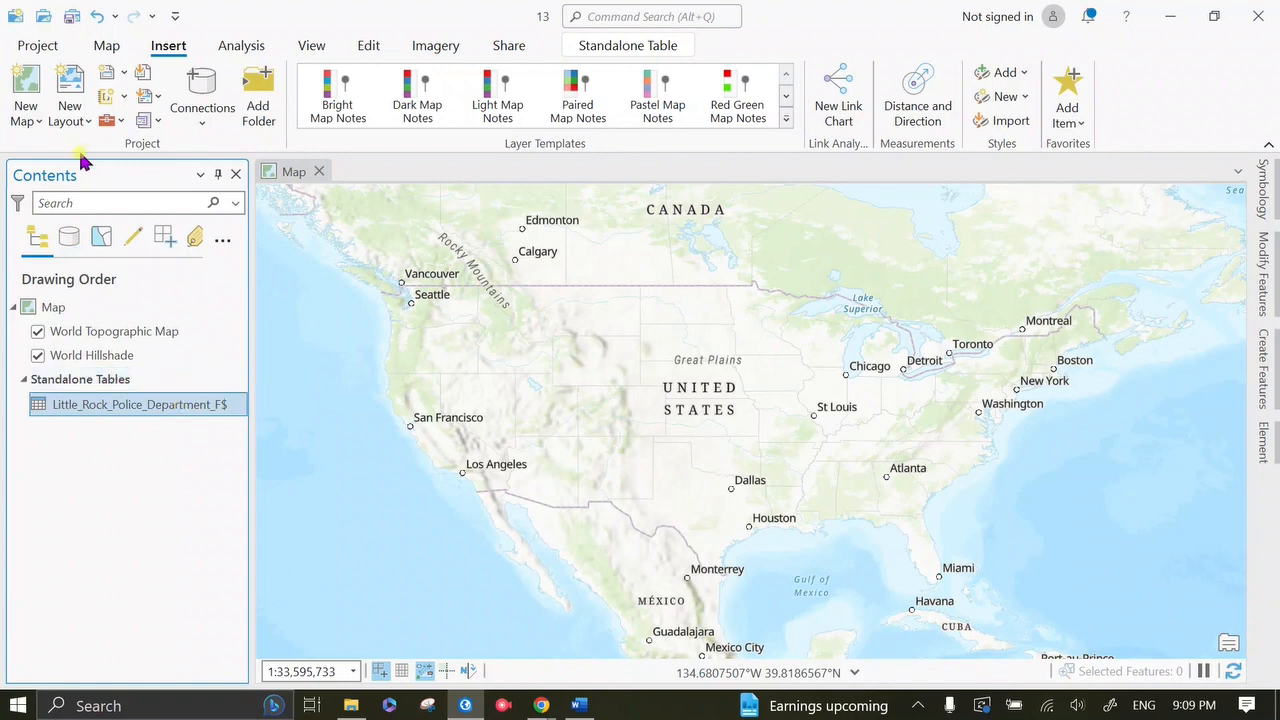
Step: Display the table's XY data with X=Longitude, Y=Latitude in GCS_WGS_1984 as a point layer
{"action": "right_click", "coordinate": [88, 404]}
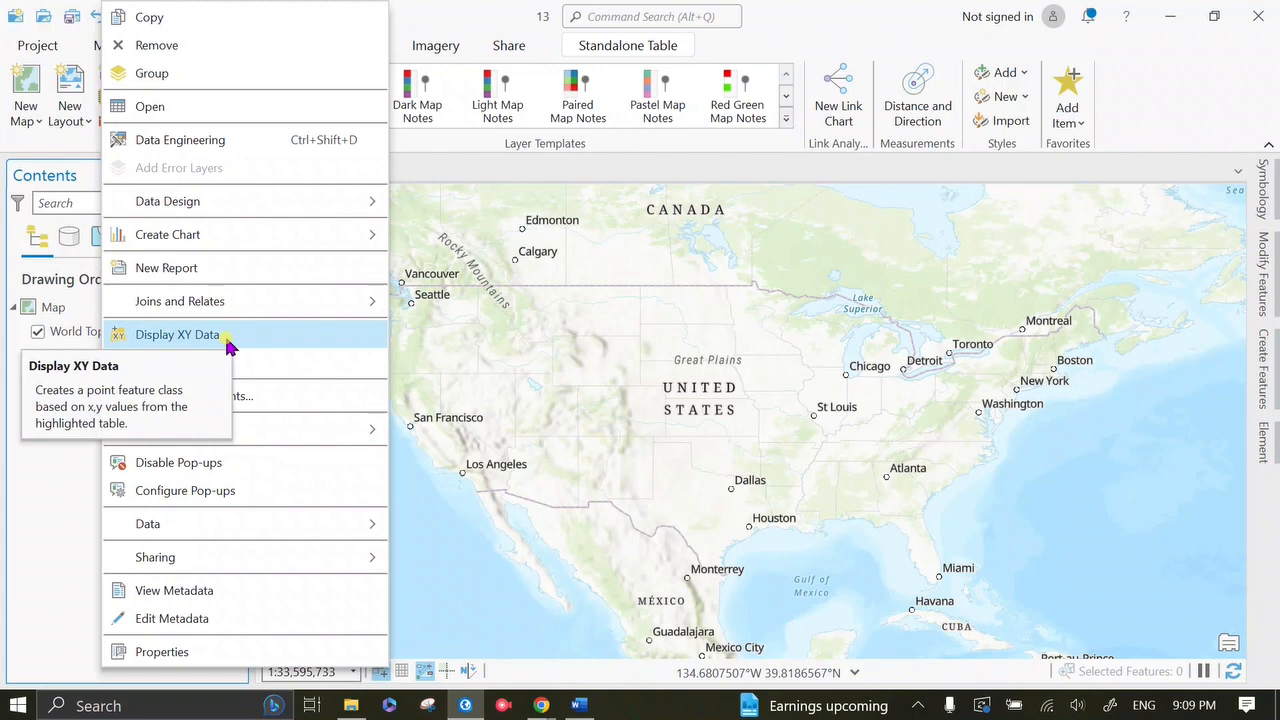
{"action": "left_click", "coordinate": [178, 335]}
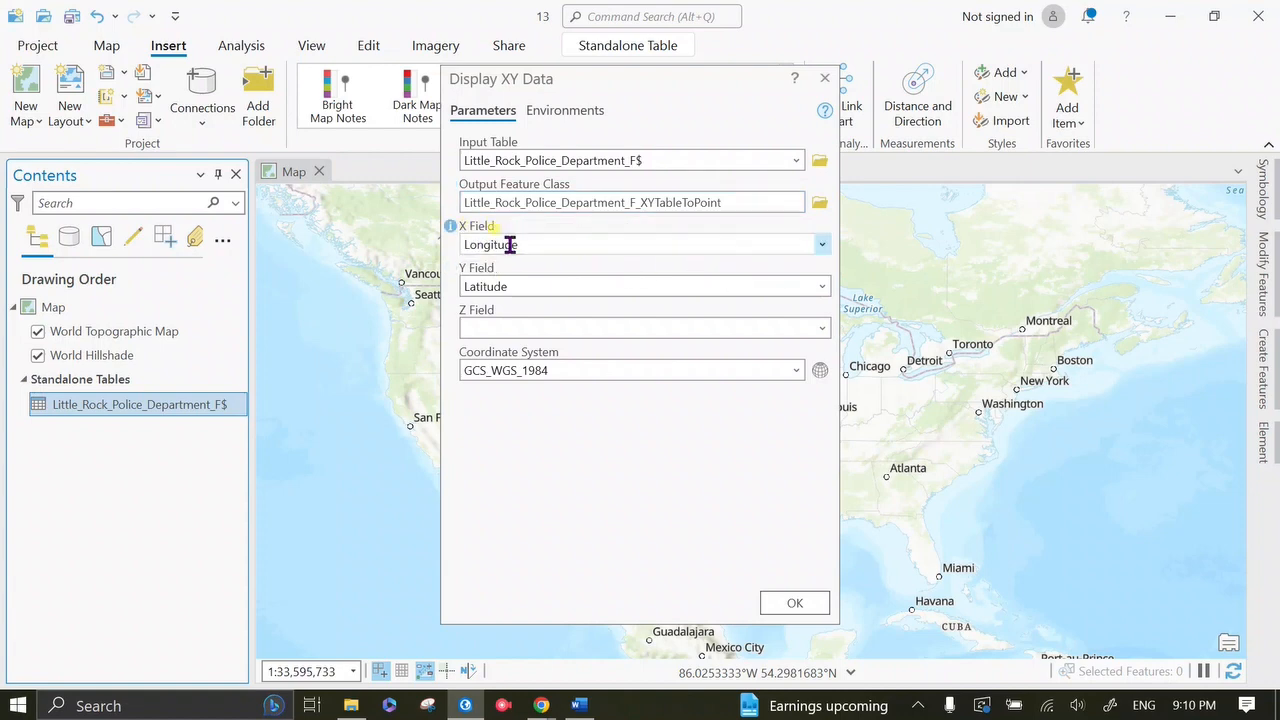
{"action": "mouse_move", "coordinate": [451, 230]}
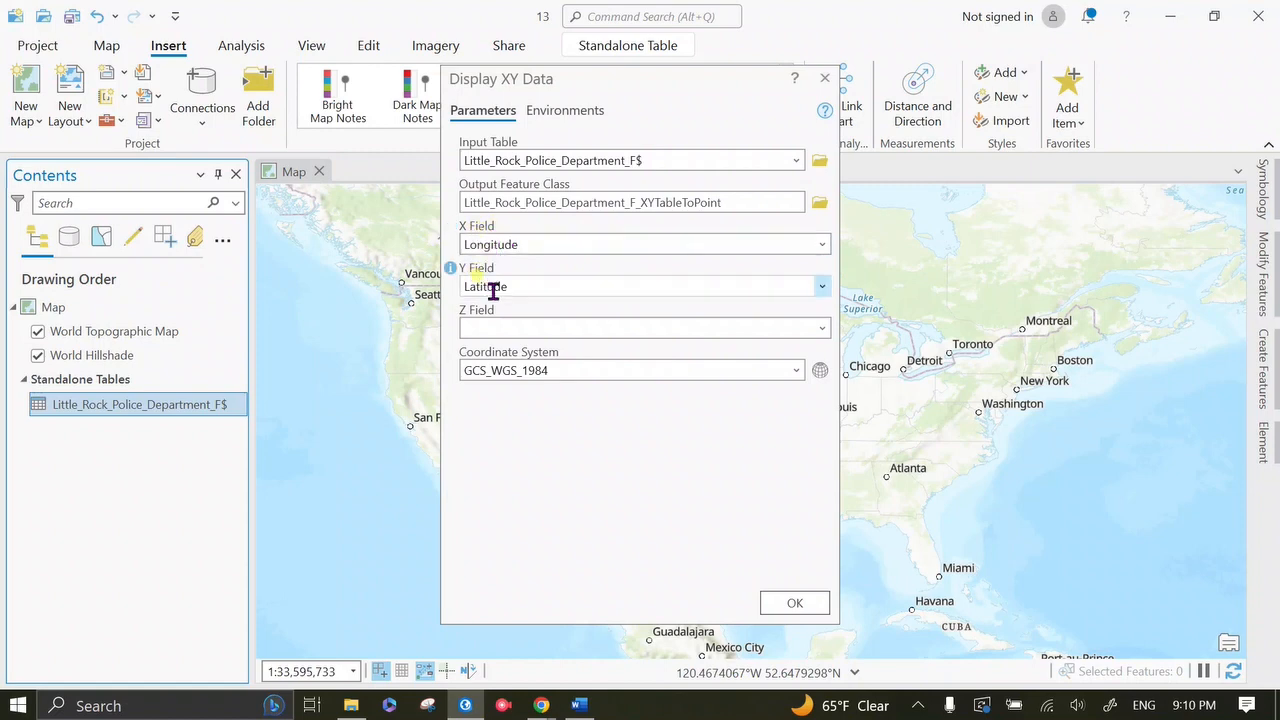
{"action": "left_click", "coordinate": [795, 372]}
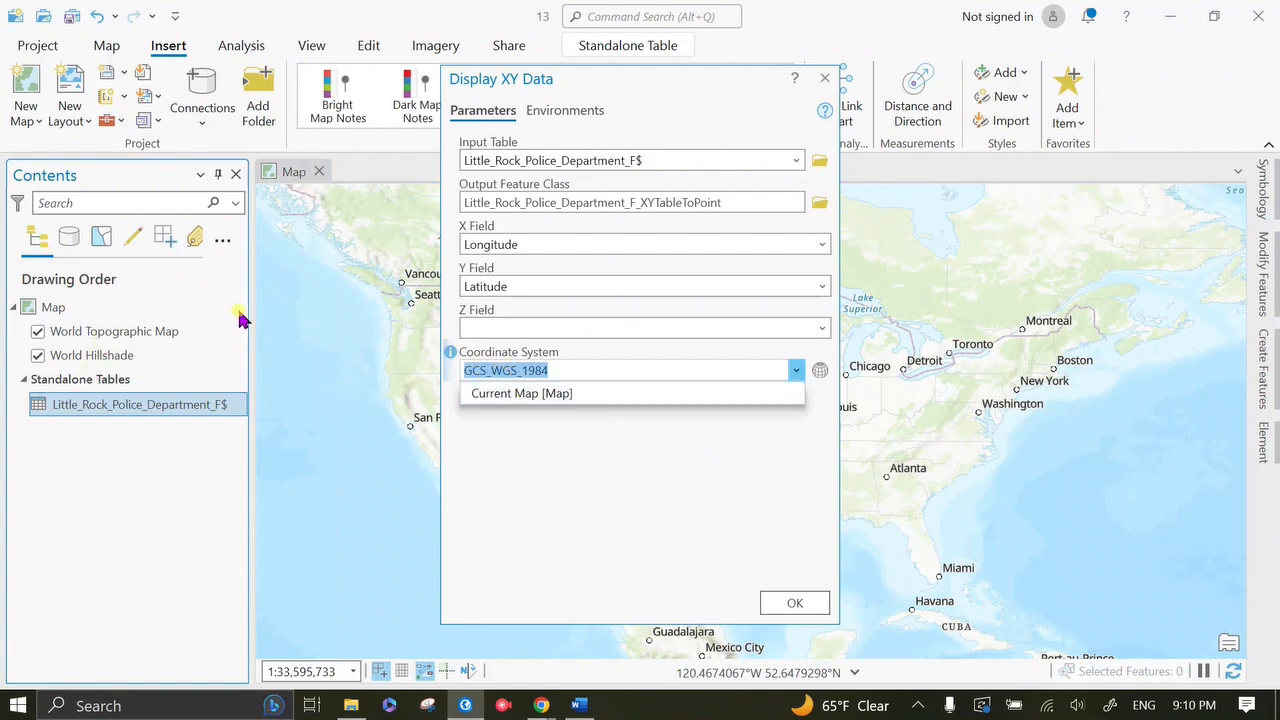
{"action": "left_click", "coordinate": [557, 394]}
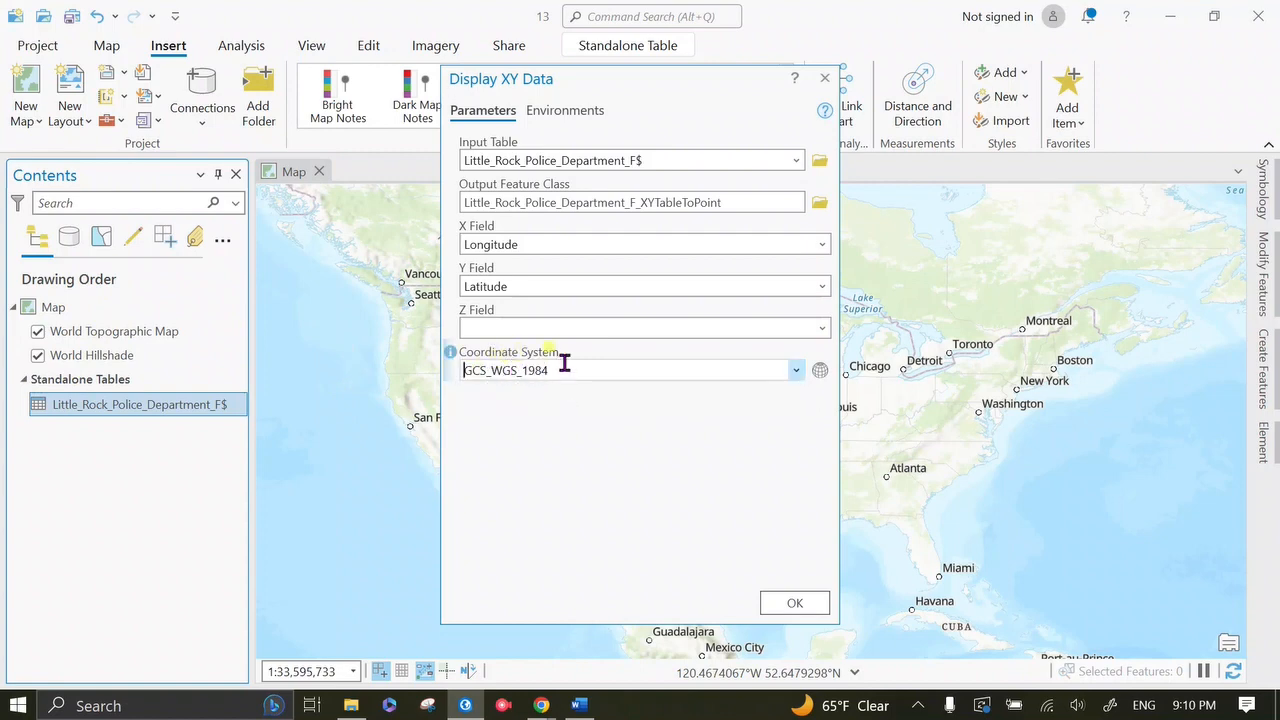
{"action": "left_click", "coordinate": [796, 370]}
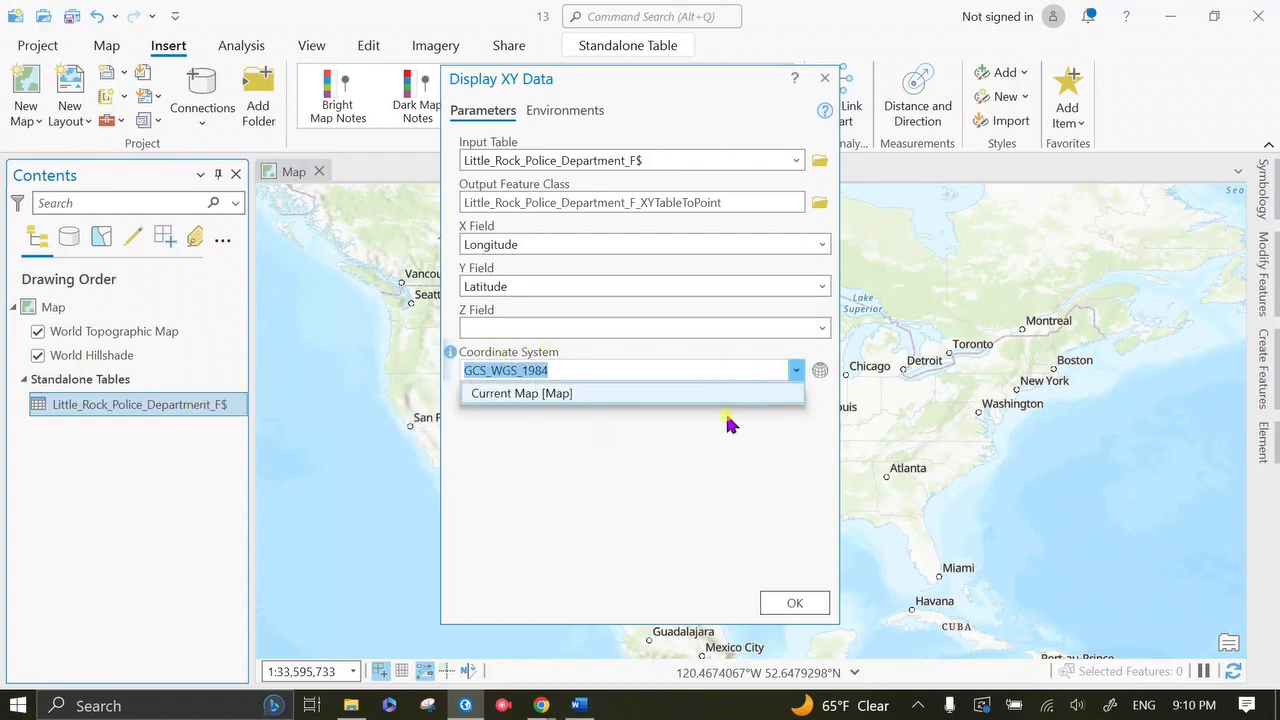
{"action": "left_click", "coordinate": [728, 424]}
{"action": "left_click", "coordinate": [794, 600]}
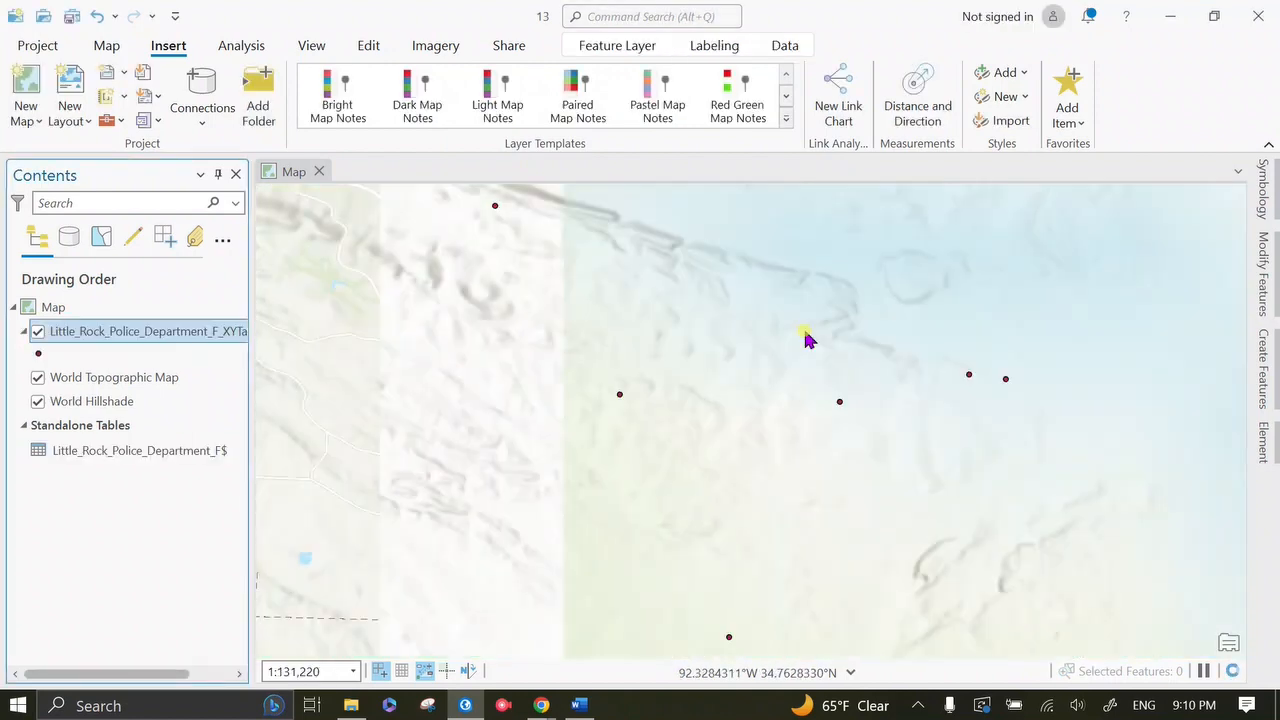
Step: Pan and zoom to frame the facility points across Little Rock, then select Map in Contents
{"action": "left_click_drag", "start_coordinate": [848, 352], "coordinate": [764, 406]}
{"action": "scroll", "coordinate": [776, 440], "scroll_direction": "down", "scroll_amount": 2}
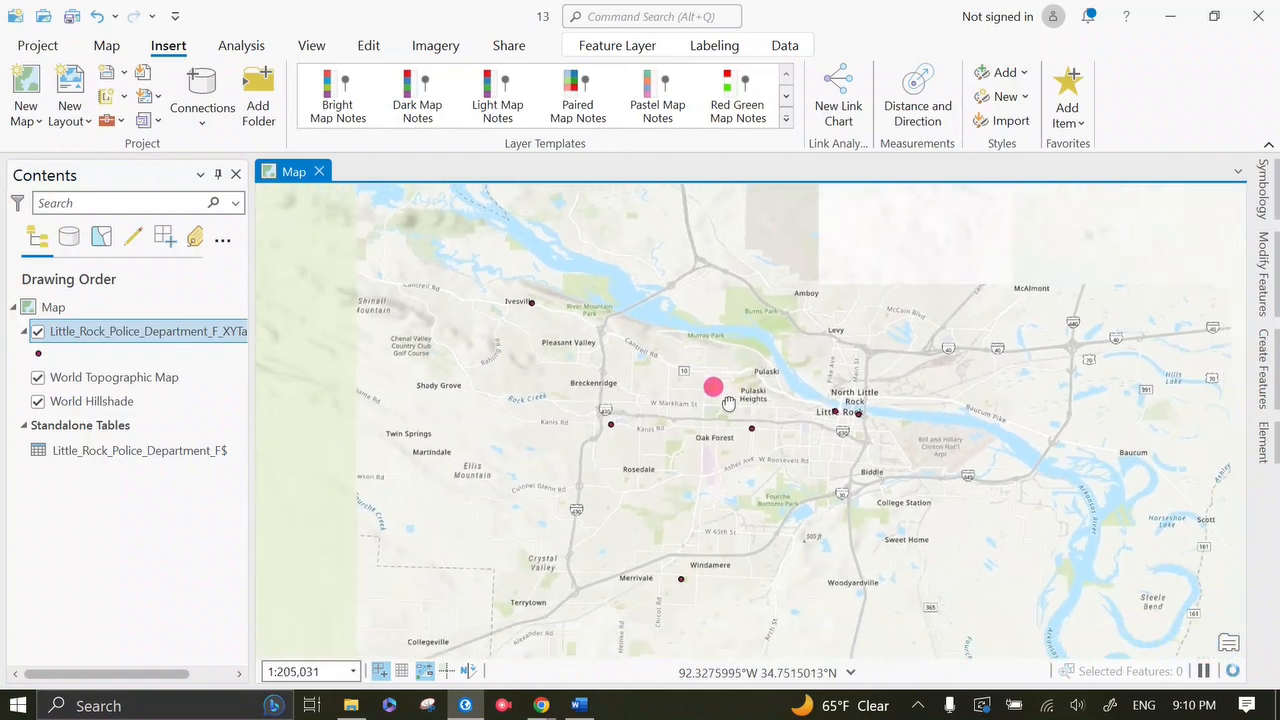
{"action": "scroll", "coordinate": [745, 448], "scroll_direction": "up", "scroll_amount": 2}
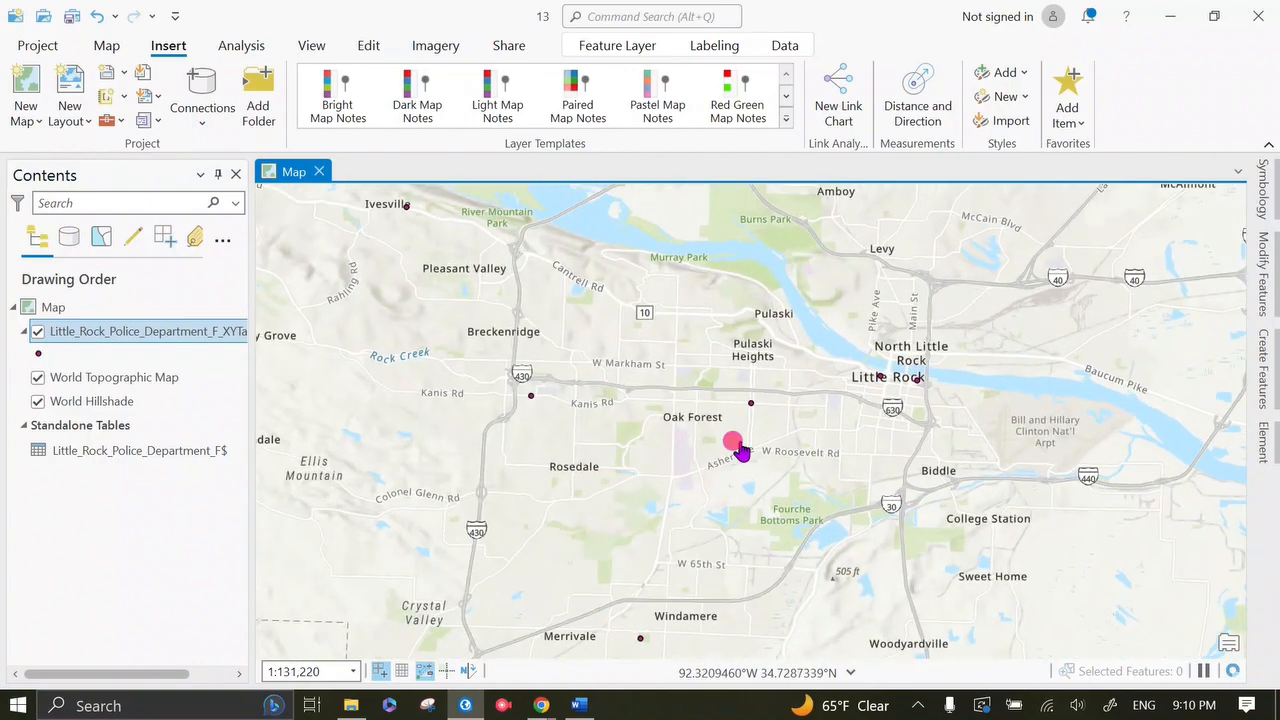
{"action": "scroll", "coordinate": [725, 459], "scroll_direction": "down", "scroll_amount": 2}
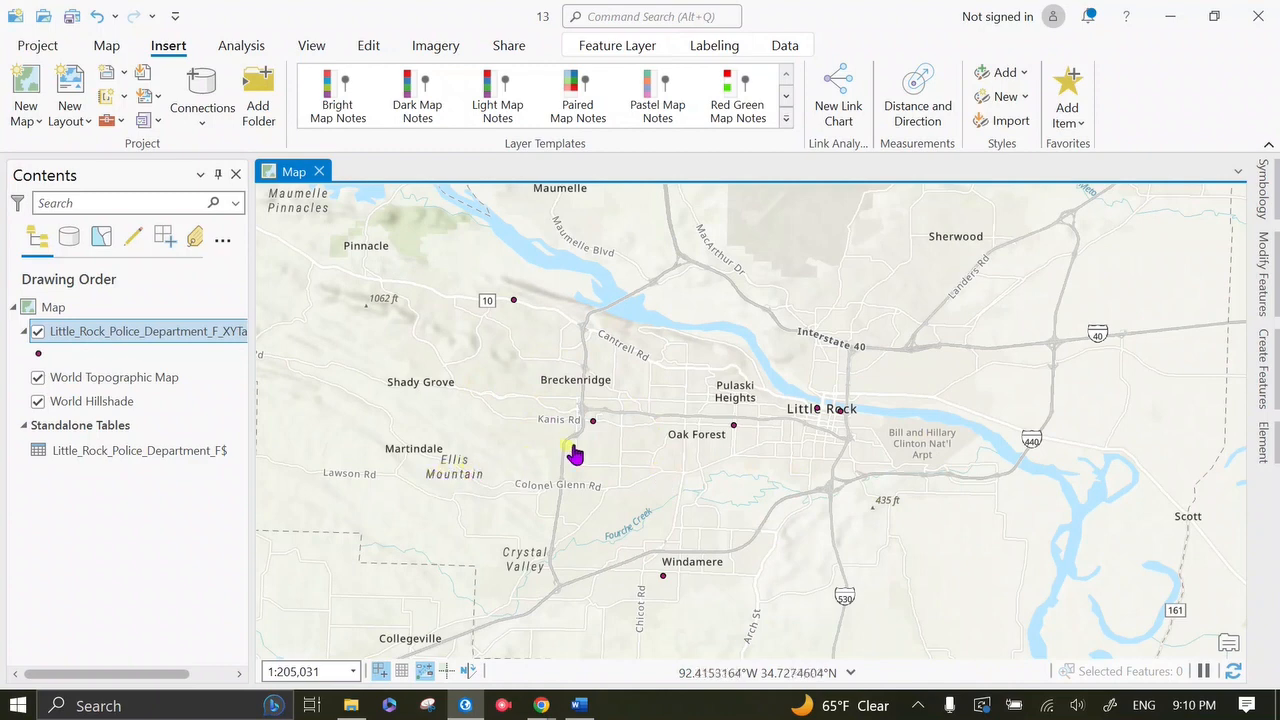
{"action": "left_click", "coordinate": [132, 308]}
Step: In Map Properties, pick Projected > State Plane > NAD 1983 (2011) (US Feet) > Arkansas North FIPS 0301 and apply
{"action": "right_click", "coordinate": [132, 308]}
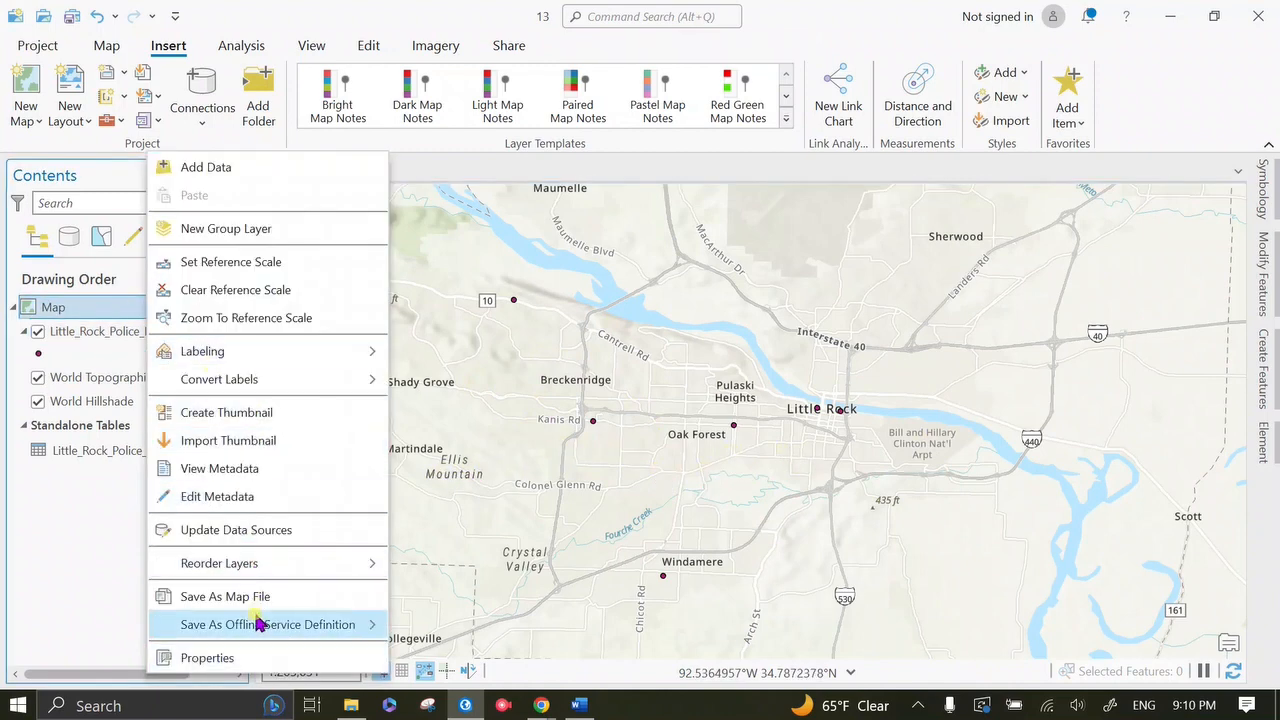
{"action": "left_click", "coordinate": [265, 655]}
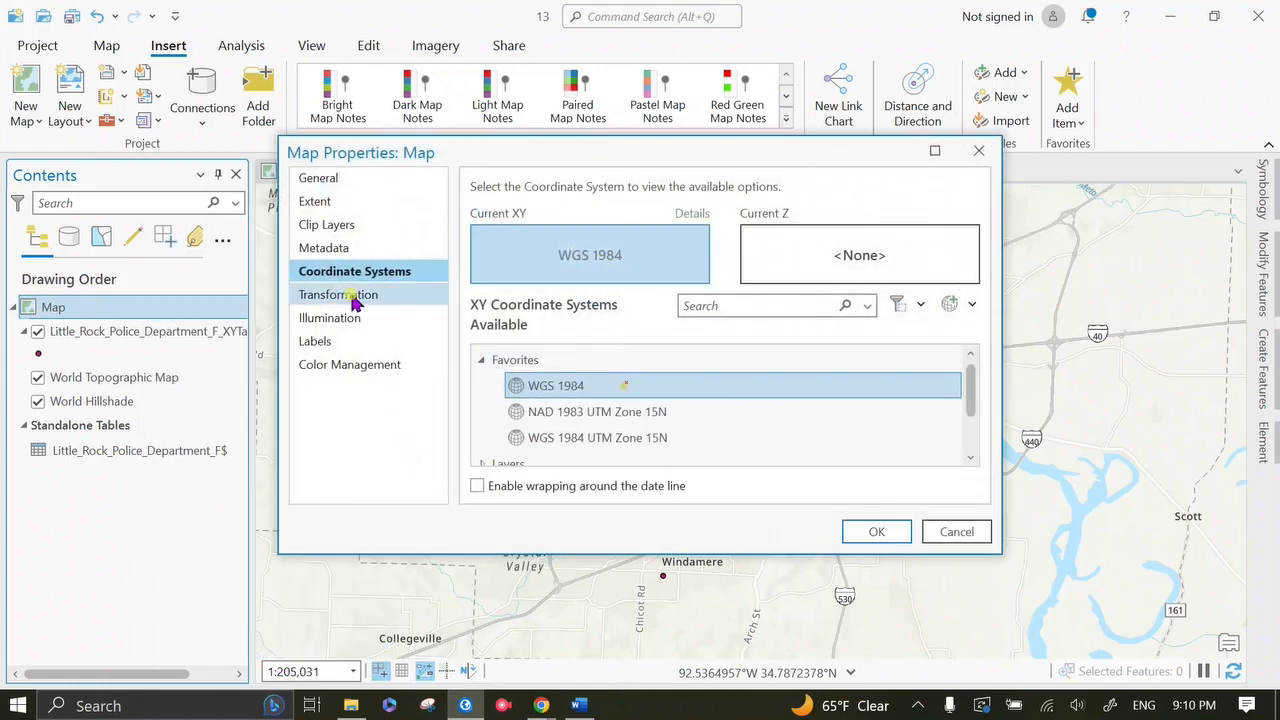
{"action": "left_click", "coordinate": [935, 151]}
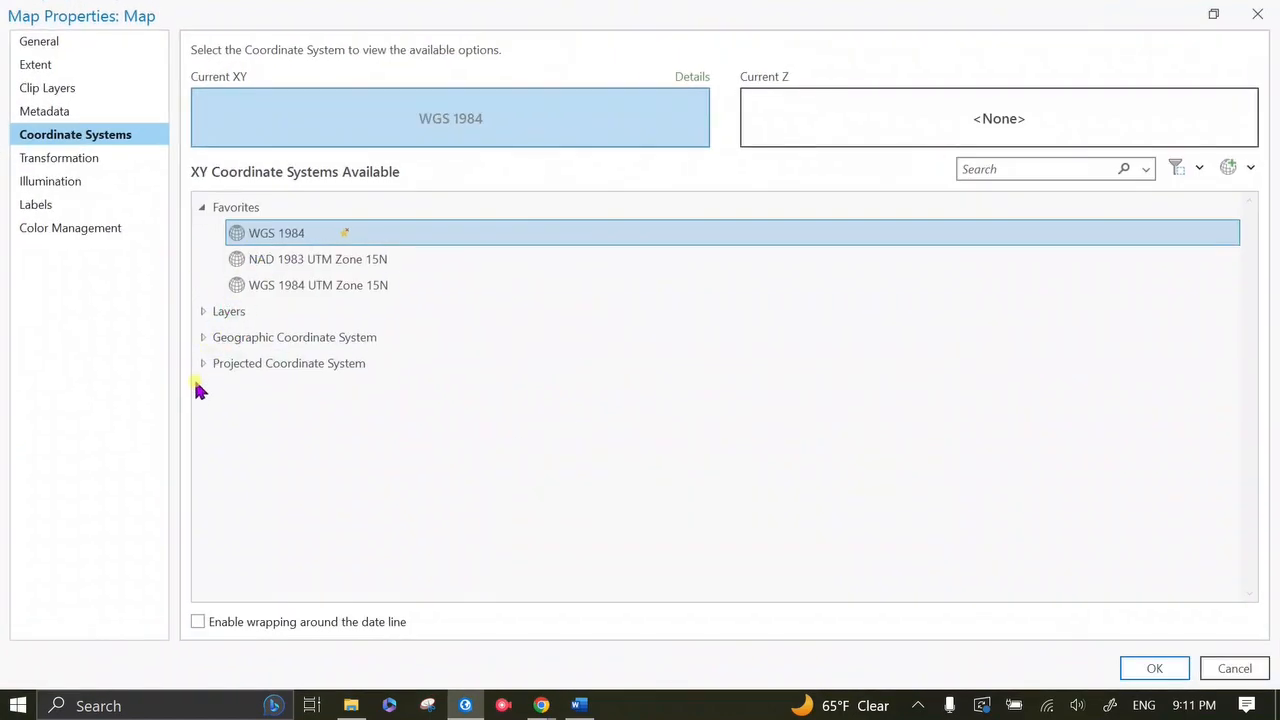
{"action": "left_click", "coordinate": [207, 364]}
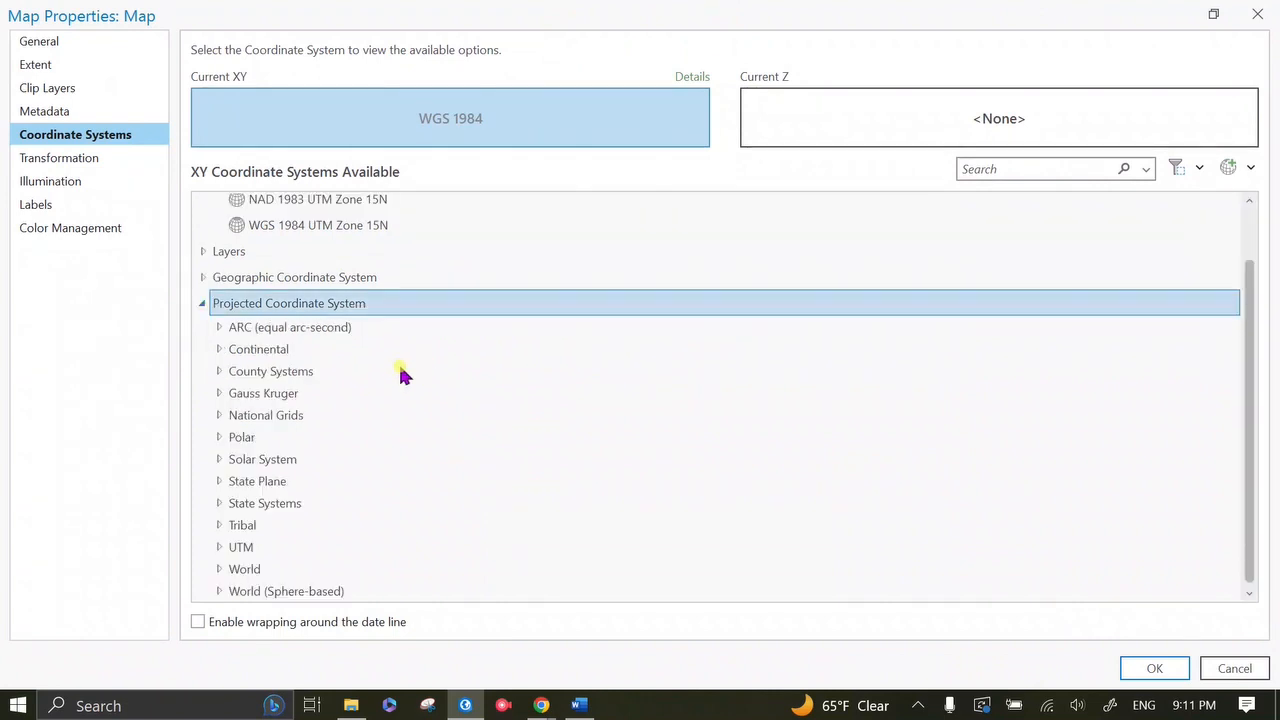
{"action": "left_click", "coordinate": [220, 482]}
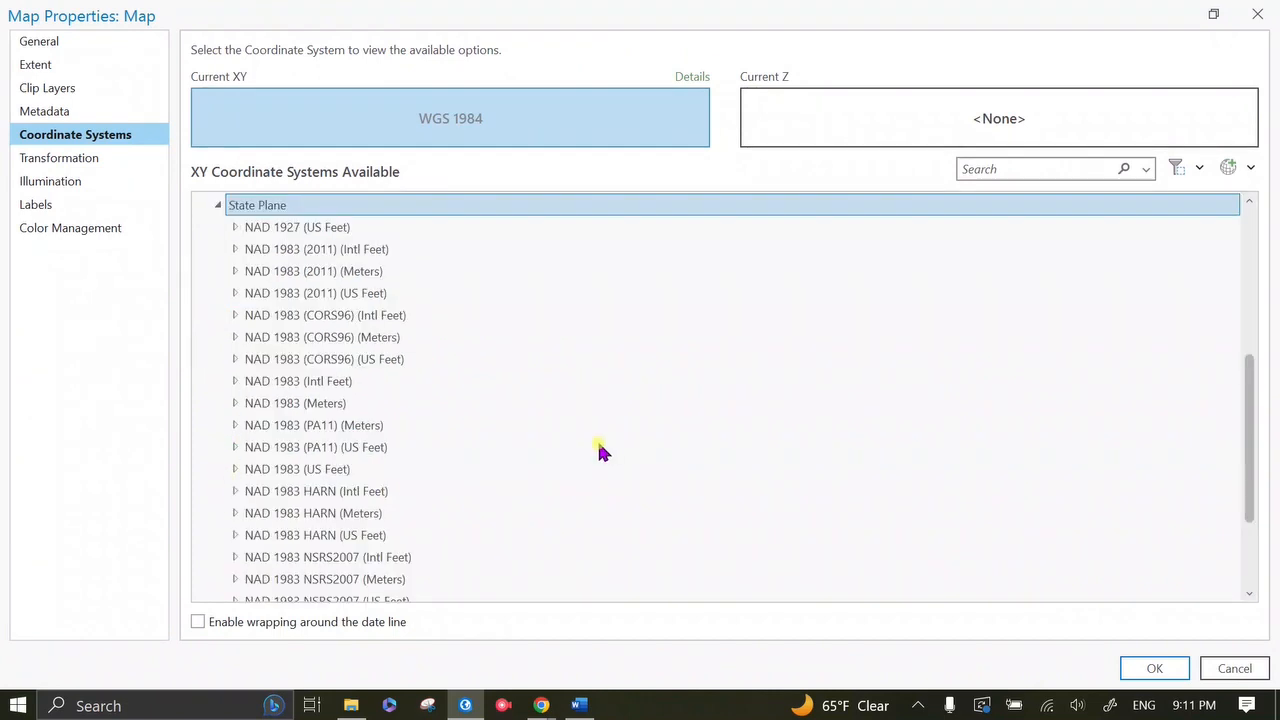
{"action": "left_click", "coordinate": [234, 293]}
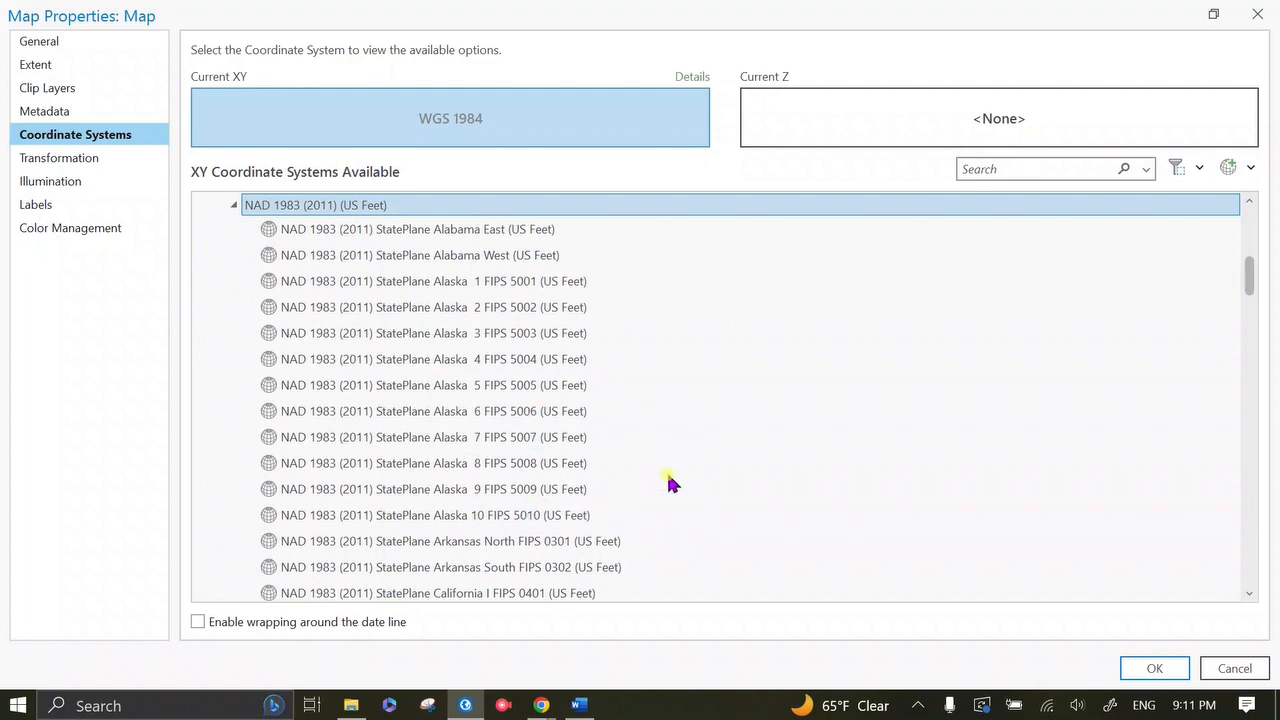
{"action": "scroll", "coordinate": [669, 483], "scroll_direction": "down", "scroll_amount": 2}
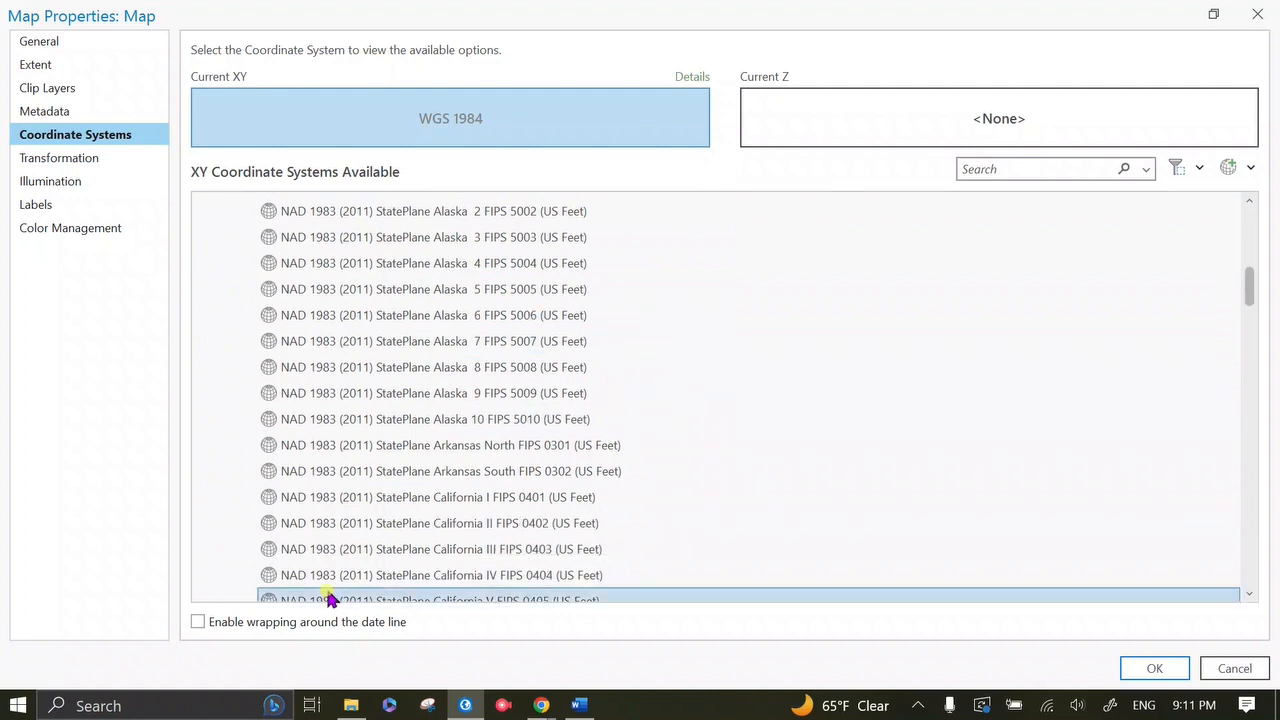
{"action": "left_click", "coordinate": [460, 448]}
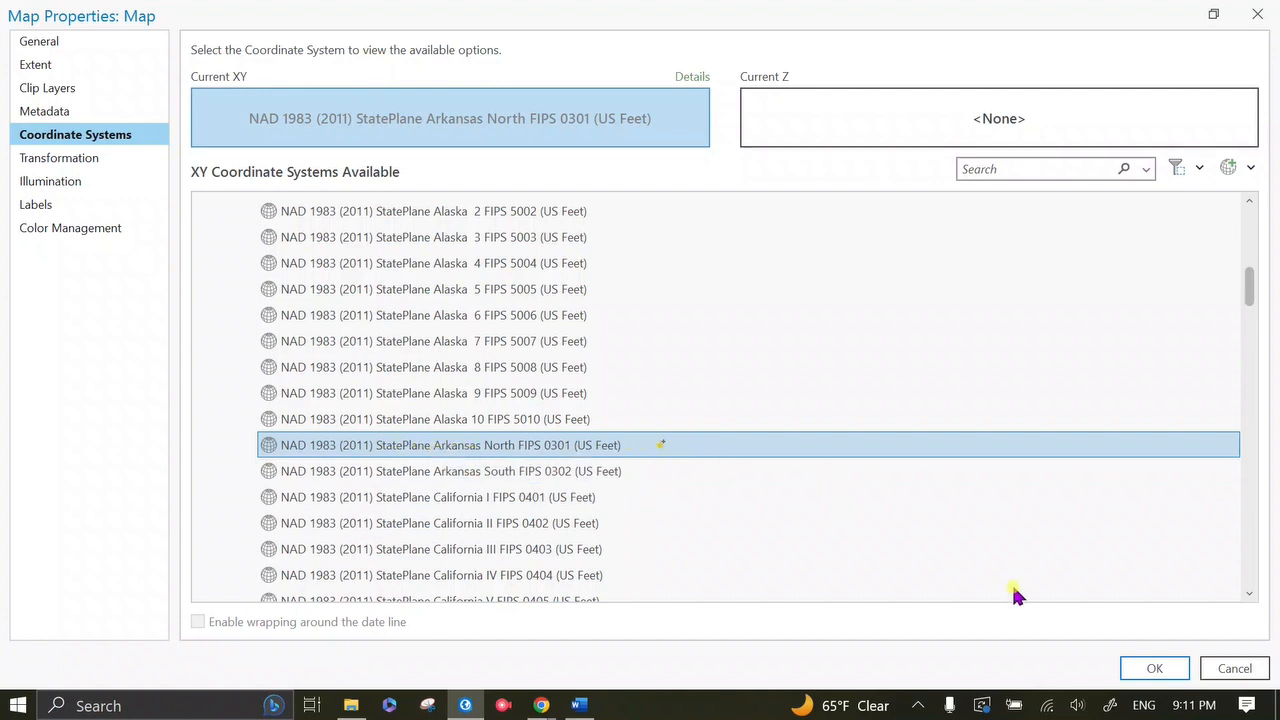
{"action": "left_click", "coordinate": [1152, 667]}
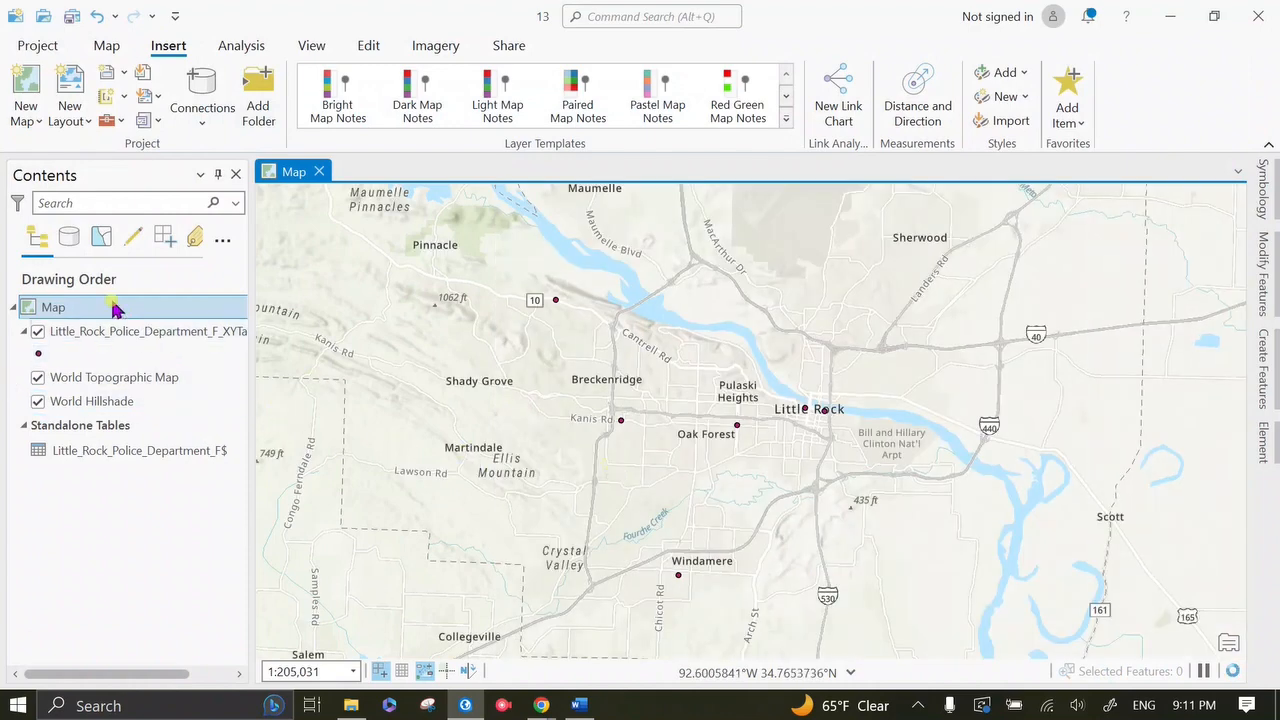
Step: Select the police facilities point layer and open its point symbol swatch in Symbology
{"action": "left_click", "coordinate": [126, 333]}
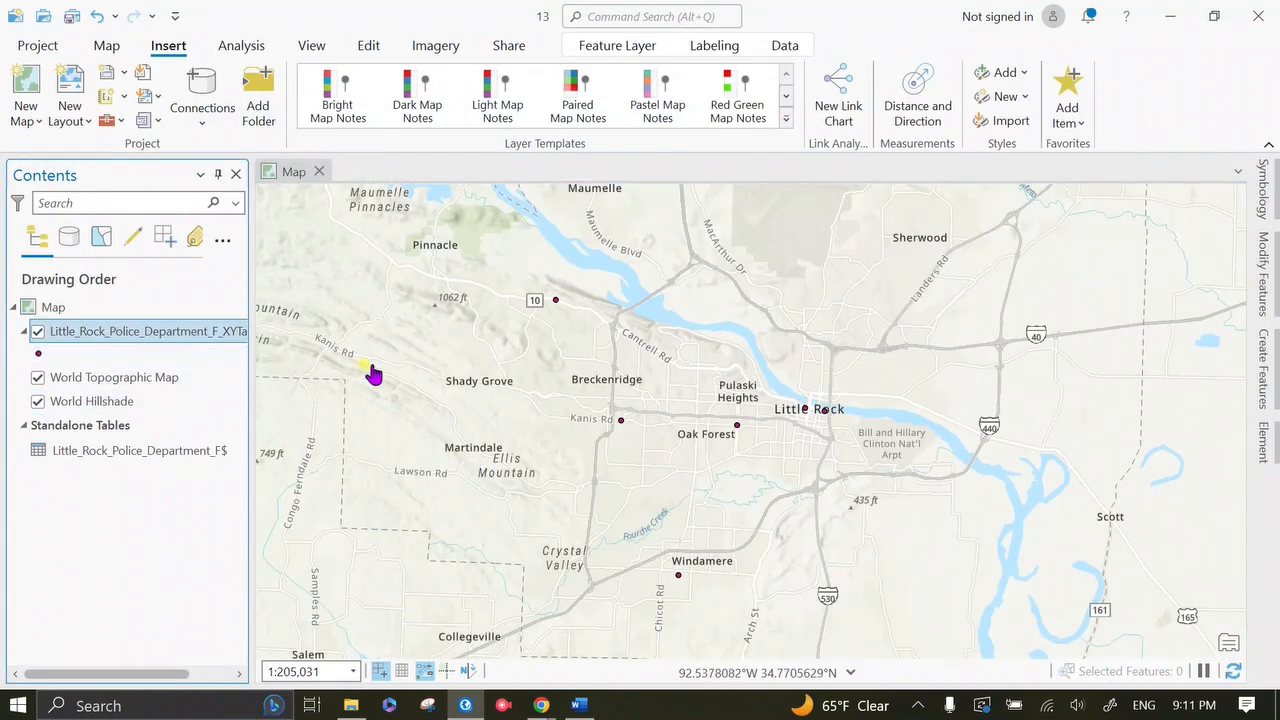
{"action": "left_click_drag", "start_coordinate": [684, 499], "coordinate": [648, 500]}
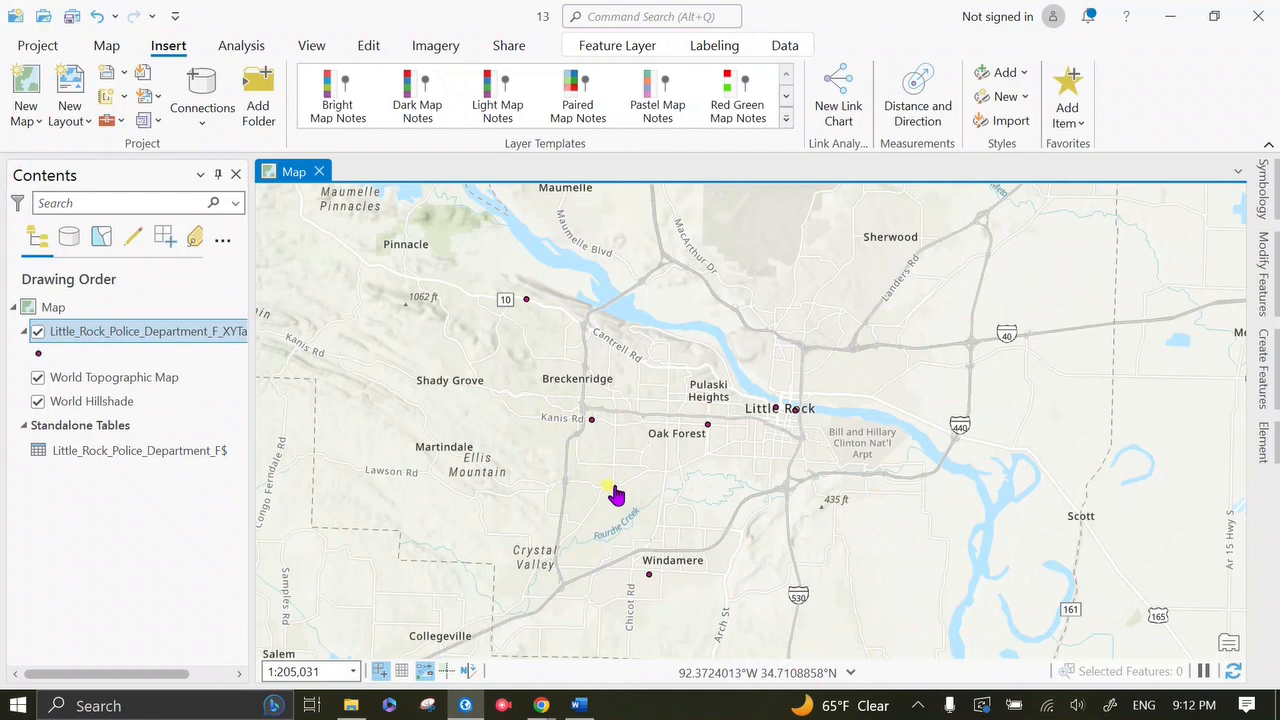
{"action": "left_click", "coordinate": [918, 705]}
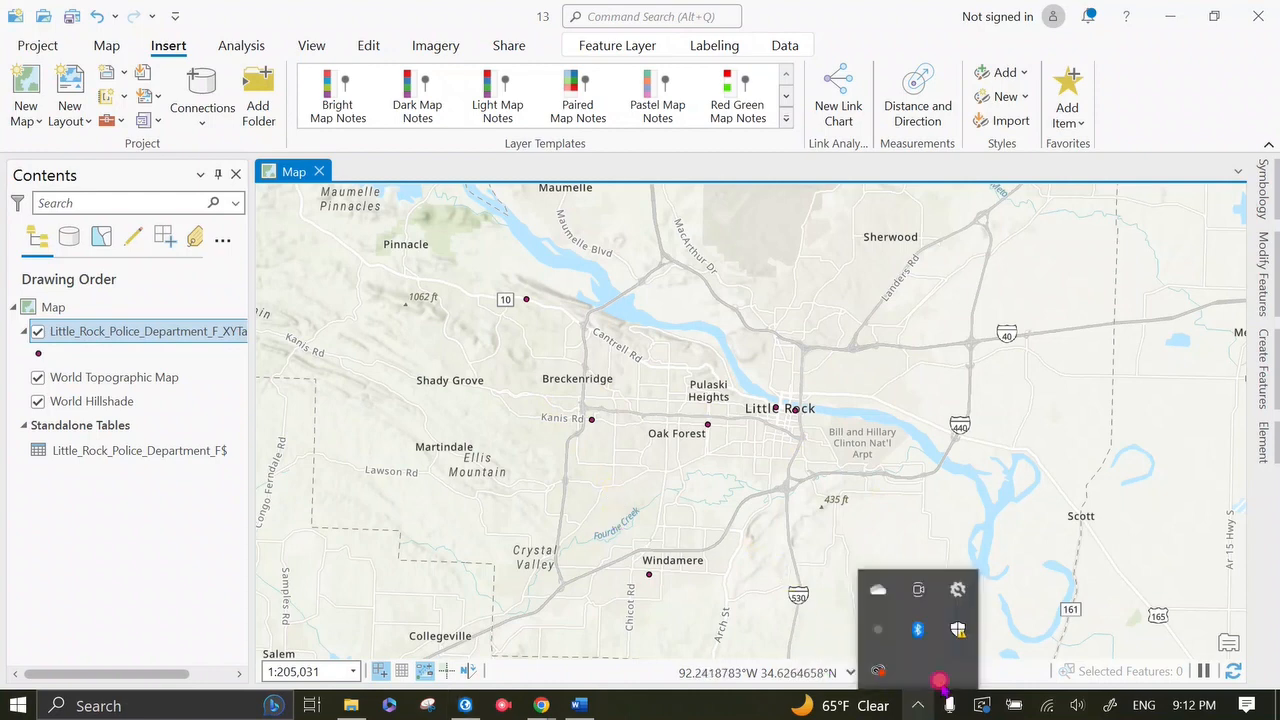
{"action": "left_click", "coordinate": [879, 630]}
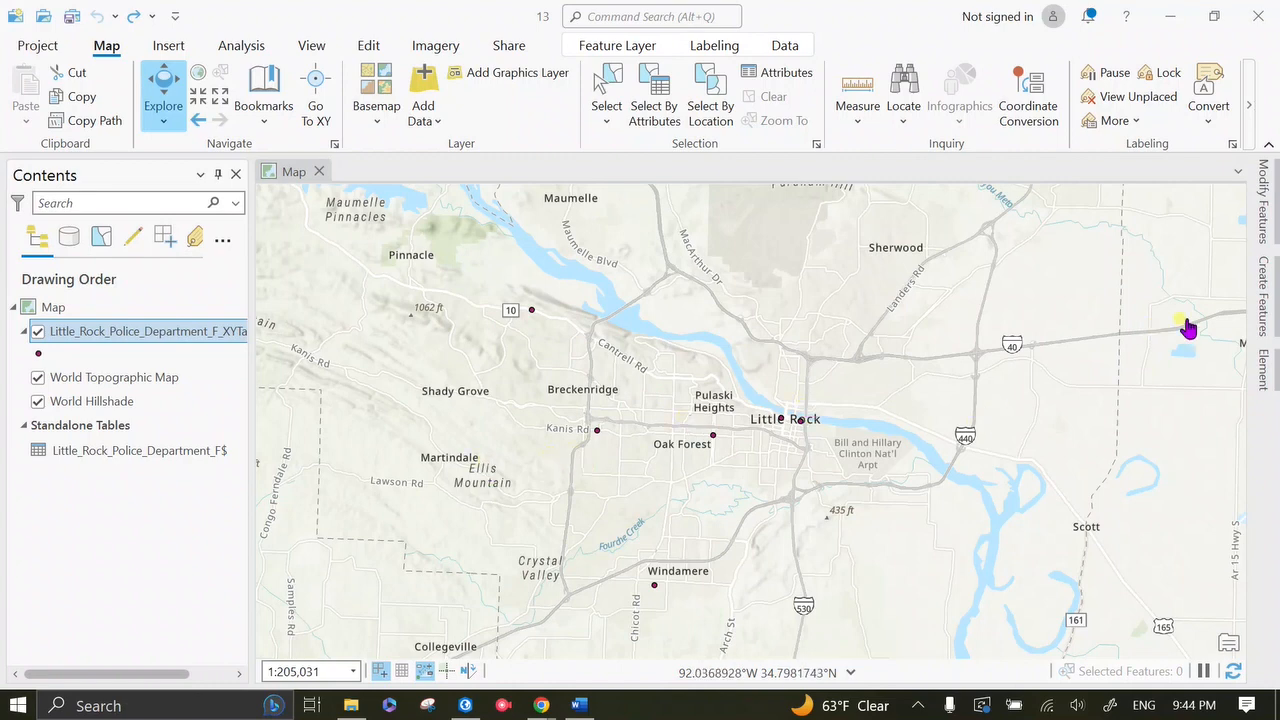
{"action": "left_click", "coordinate": [38, 353]}
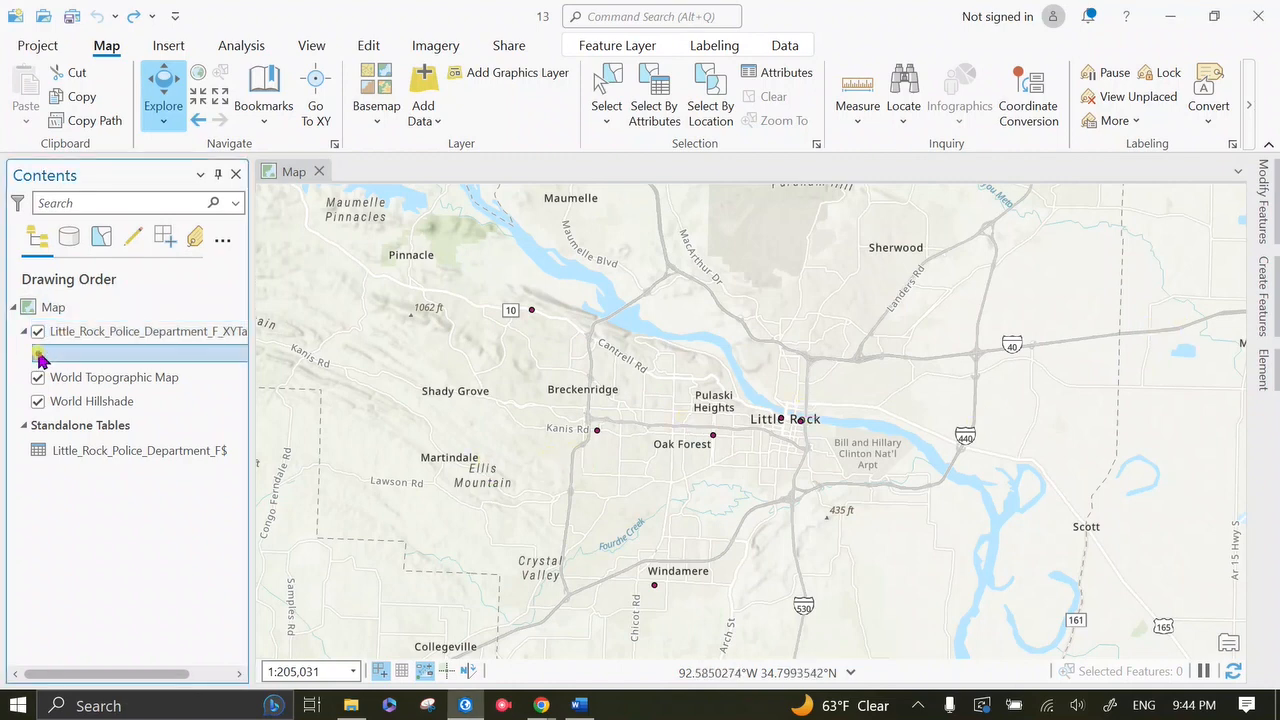
Step: Search the symbol gallery for police symbols and apply the blue Police star to the facility points
{"action": "left_click", "coordinate": [908, 257]}
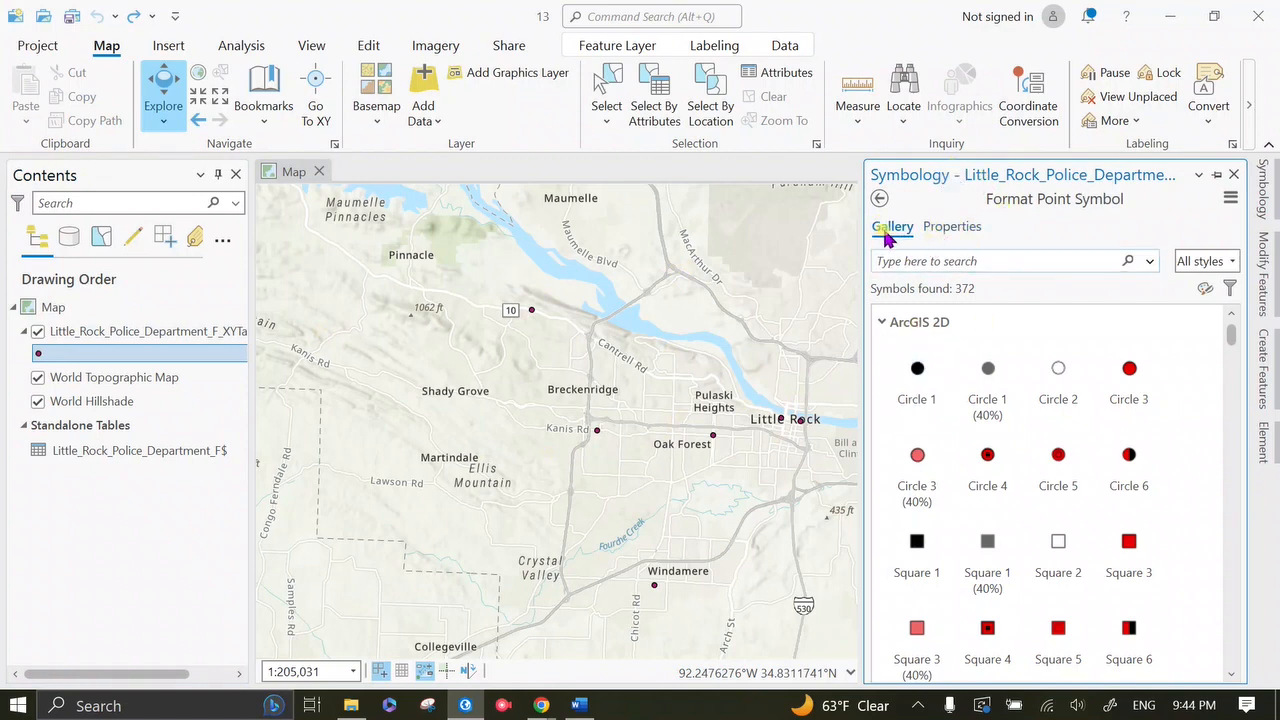
{"action": "left_click", "coordinate": [910, 262]}
{"action": "type", "text": "police"}
{"action": "key", "text": "Return"}
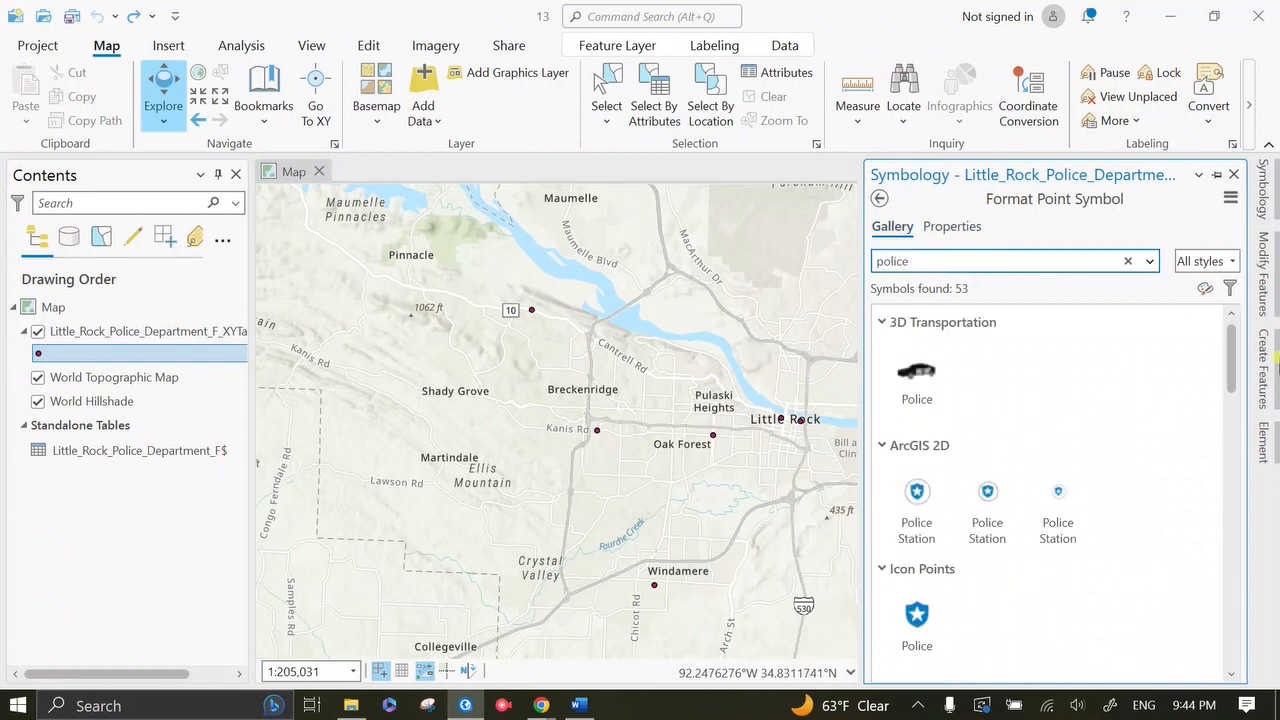
{"action": "scroll", "coordinate": [1008, 540], "scroll_direction": "down", "scroll_amount": 3}
{"action": "scroll", "coordinate": [1012, 510], "scroll_direction": "down", "scroll_amount": 1}
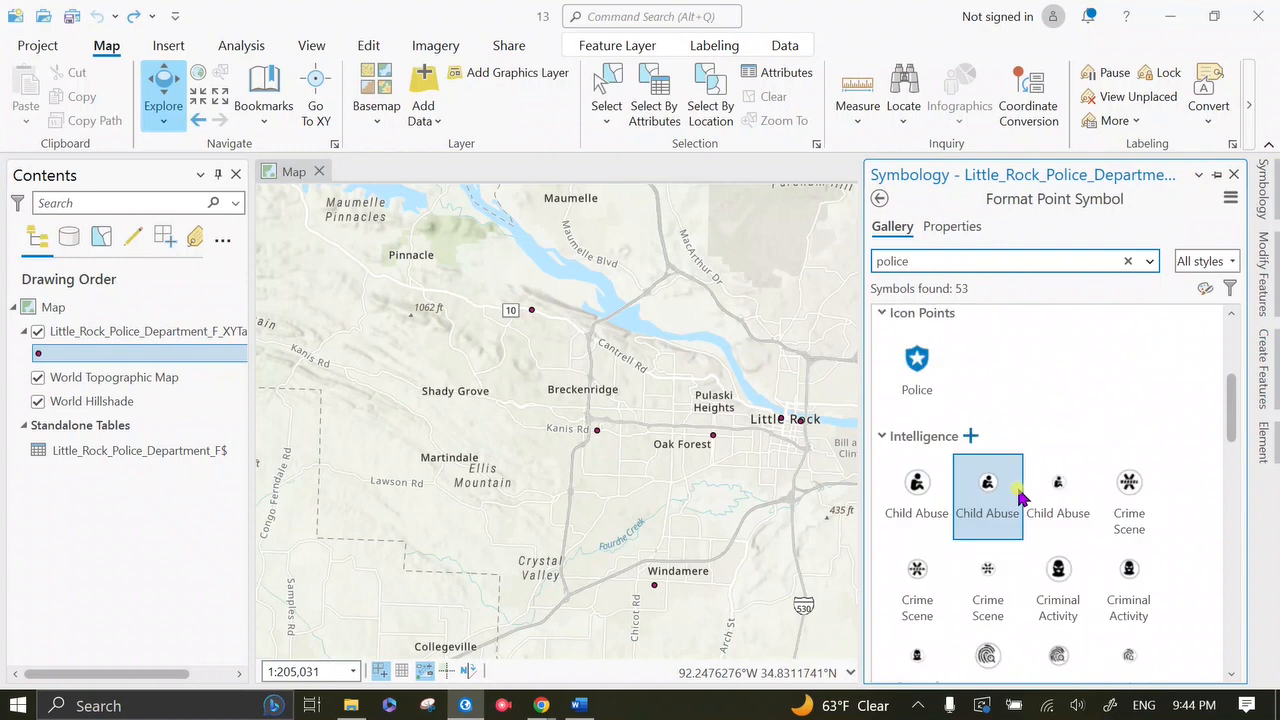
{"action": "scroll", "coordinate": [1020, 495], "scroll_direction": "up", "scroll_amount": 4}
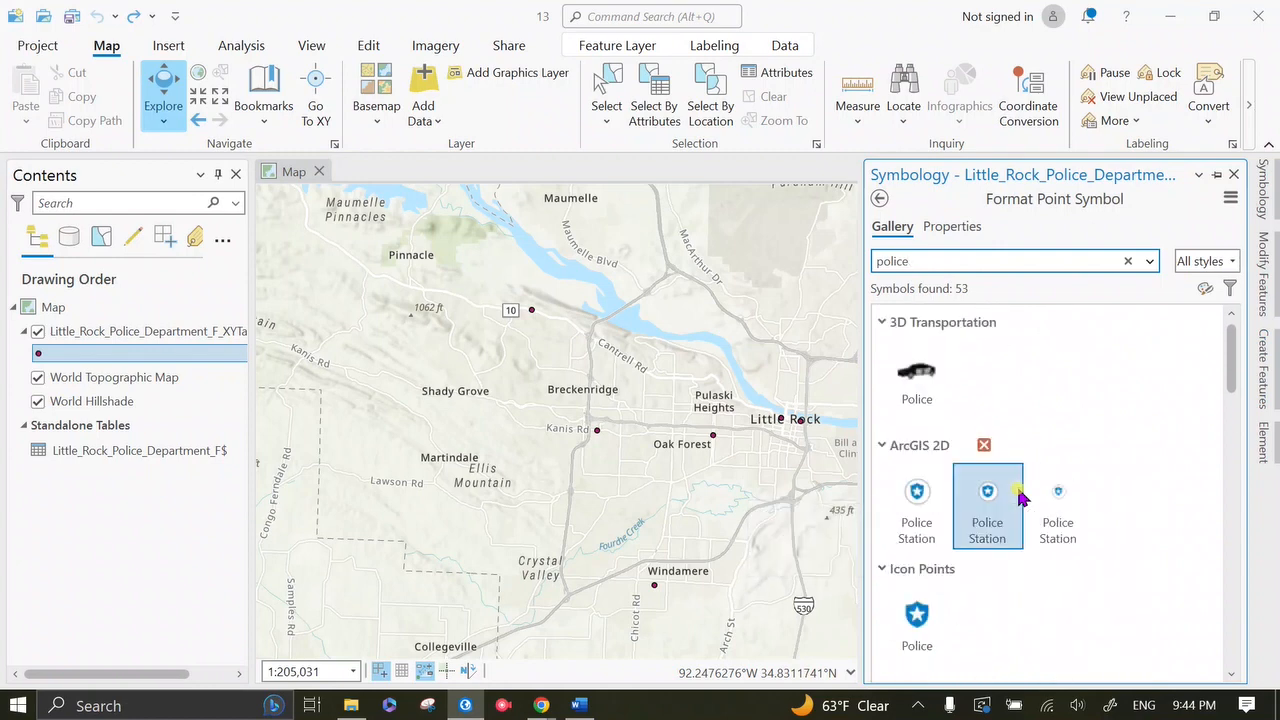
{"action": "left_click", "coordinate": [1012, 543]}
{"action": "left_click", "coordinate": [917, 625]}
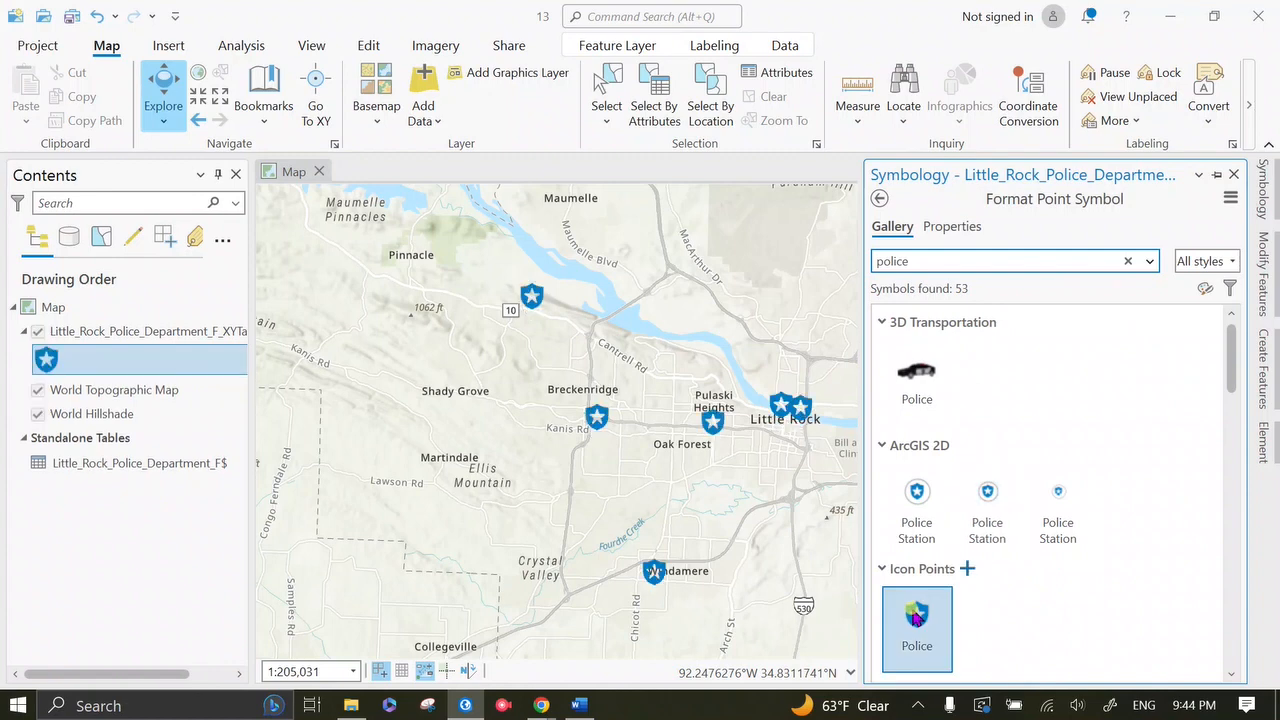
Step: Recenter the map on the facilities, save the project, and open the police layer's context menu
{"action": "left_click", "coordinate": [686, 480]}
{"action": "left_click_drag", "start_coordinate": [530, 452], "coordinate": [588, 466]}
{"action": "scroll", "coordinate": [510, 420], "scroll_direction": "up", "scroll_amount": 2}
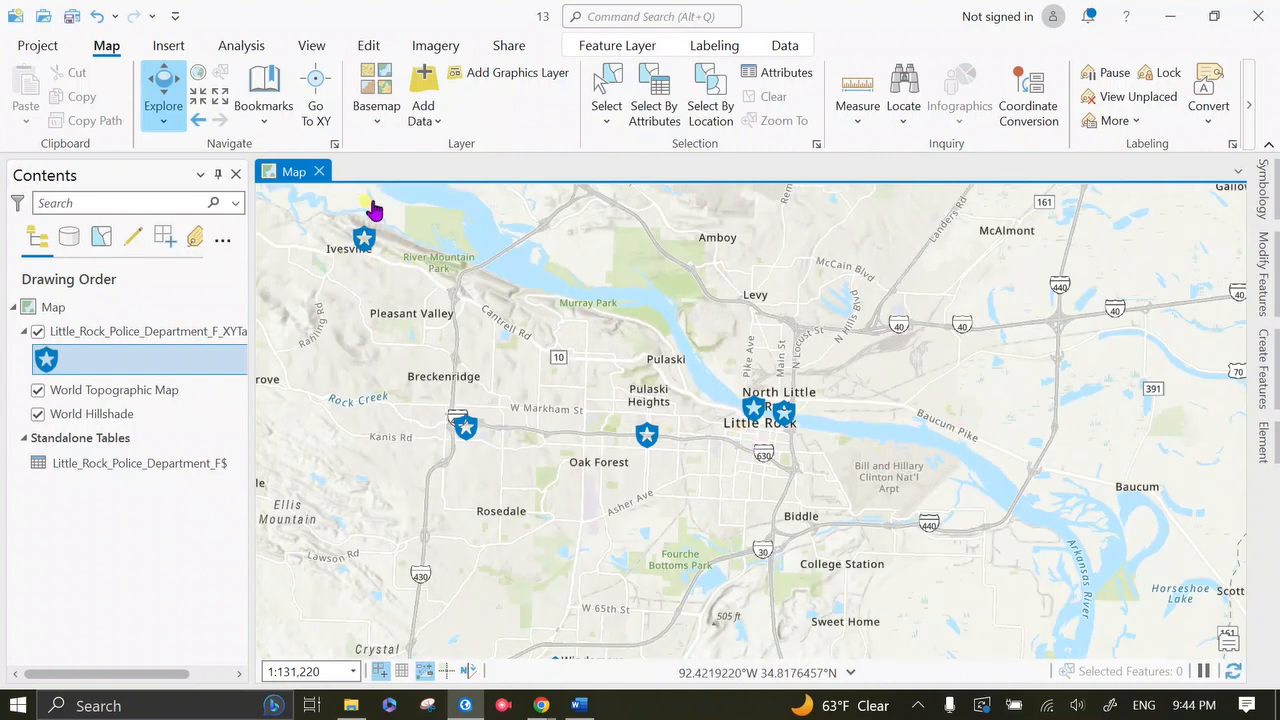
{"action": "left_click", "coordinate": [70, 18]}
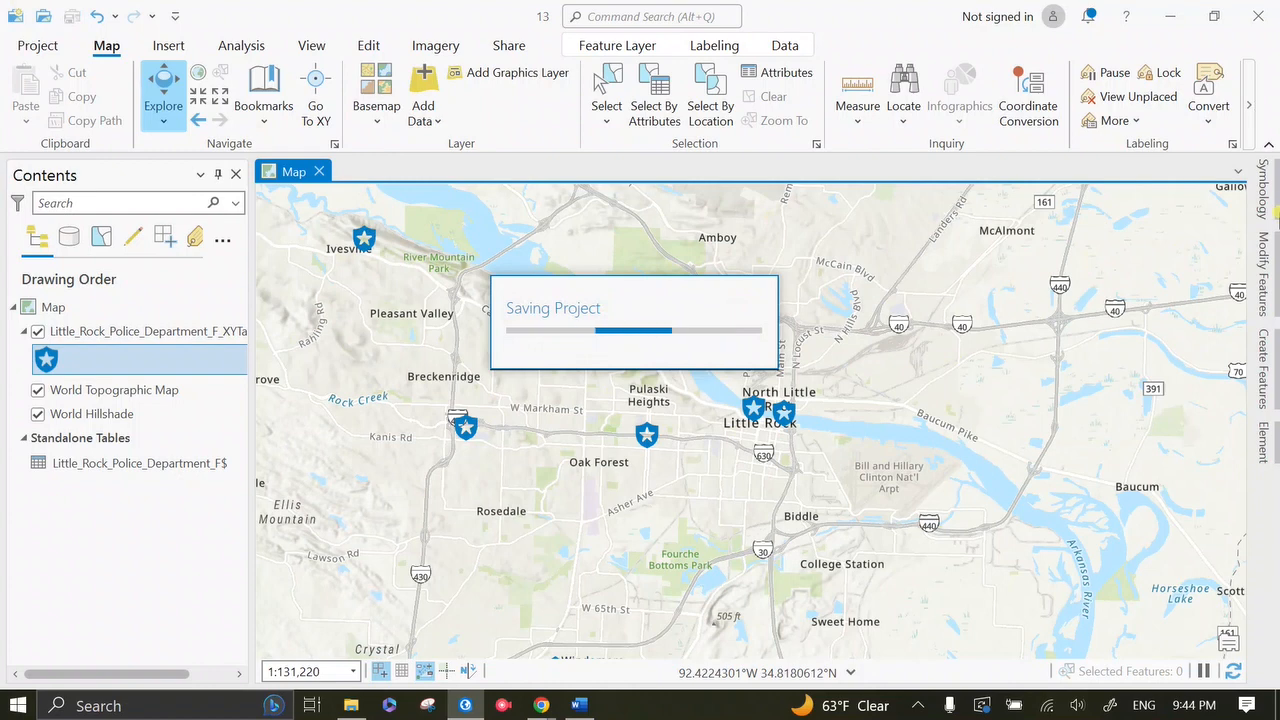
{"action": "left_click", "coordinate": [187, 332]}
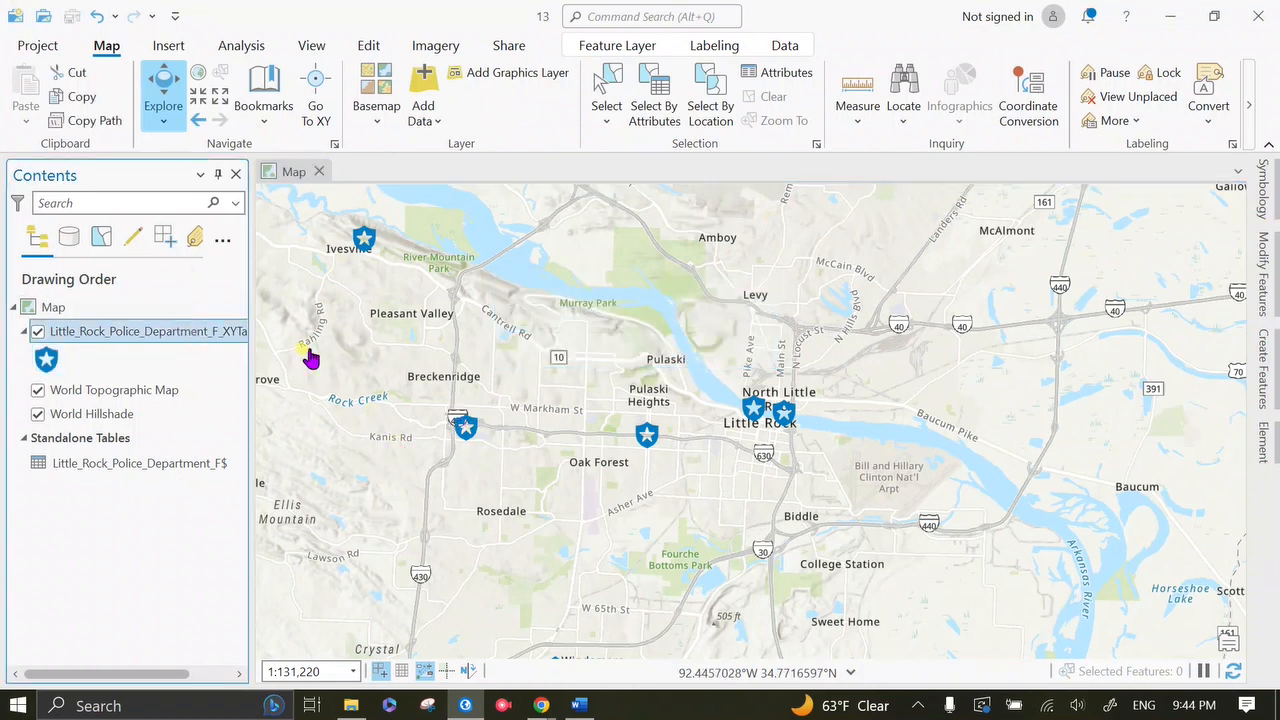
{"action": "right_click", "coordinate": [118, 340]}
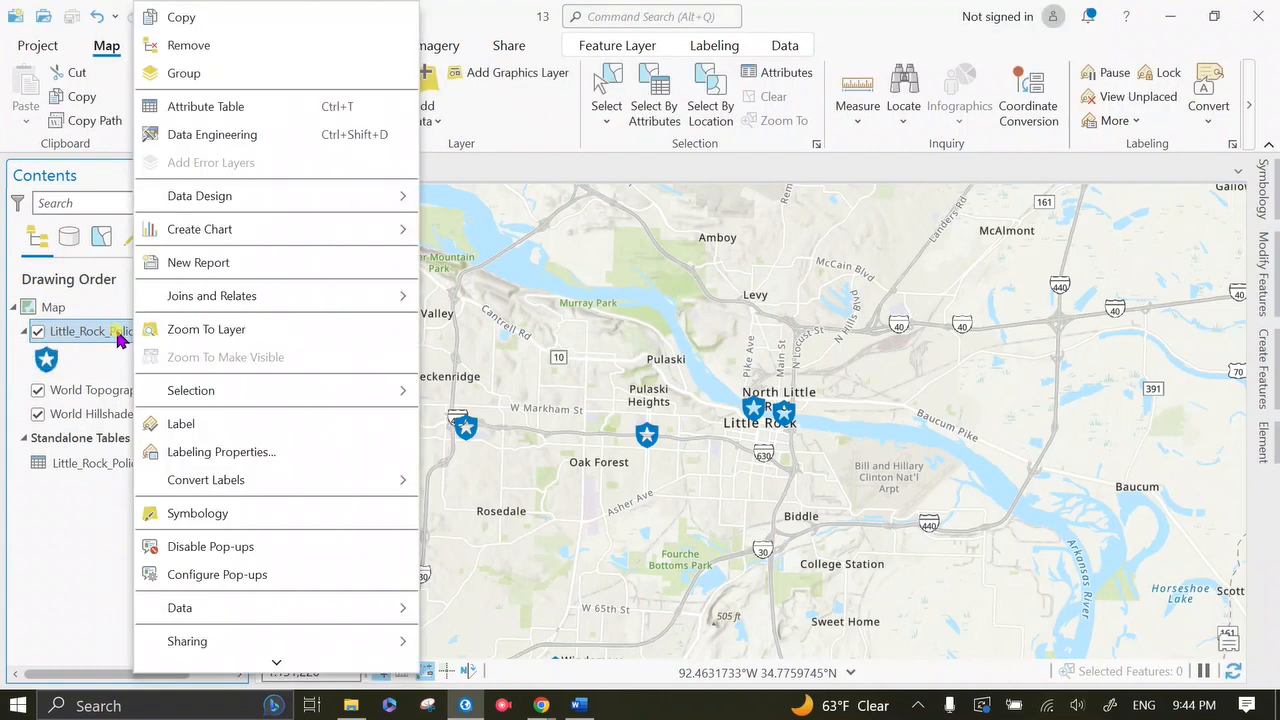
Step: Close the layer menu and start signing in through the organization's ArcGIS Online login
{"action": "scroll", "coordinate": [297, 412], "scroll_direction": "down", "scroll_amount": 2}
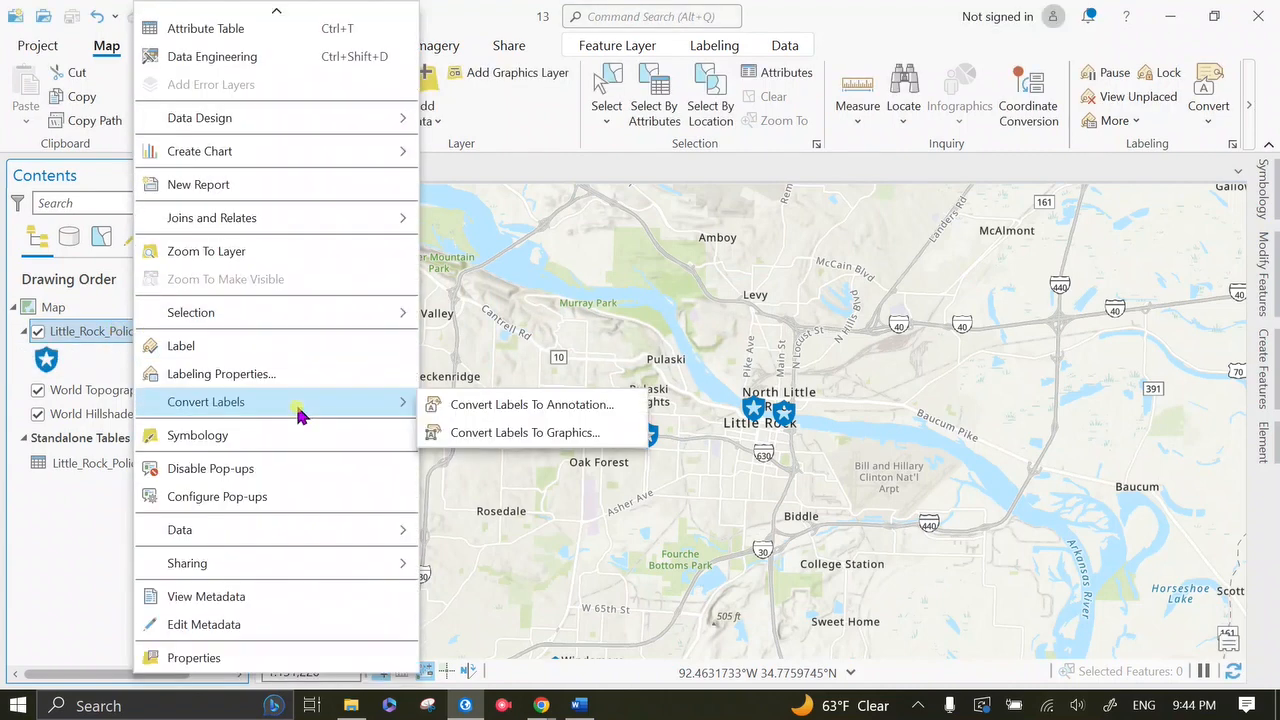
{"action": "mouse_move", "coordinate": [298, 575]}
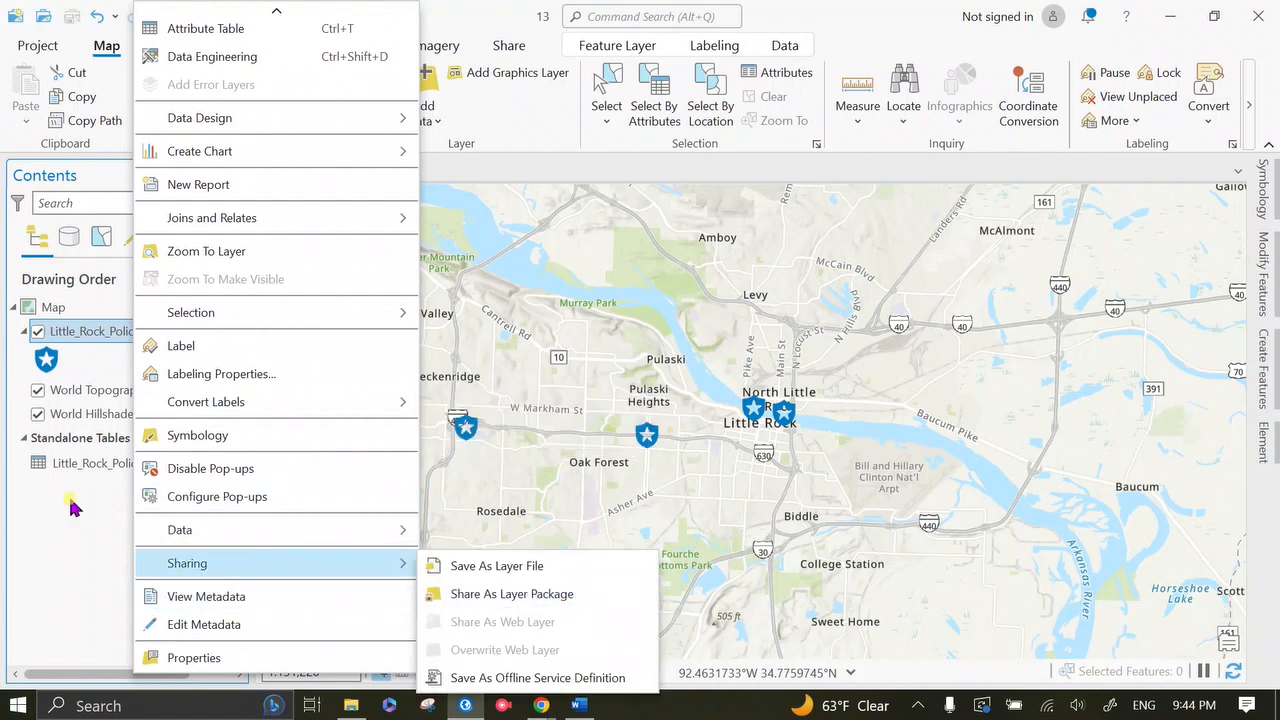
{"action": "left_click", "coordinate": [201, 515]}
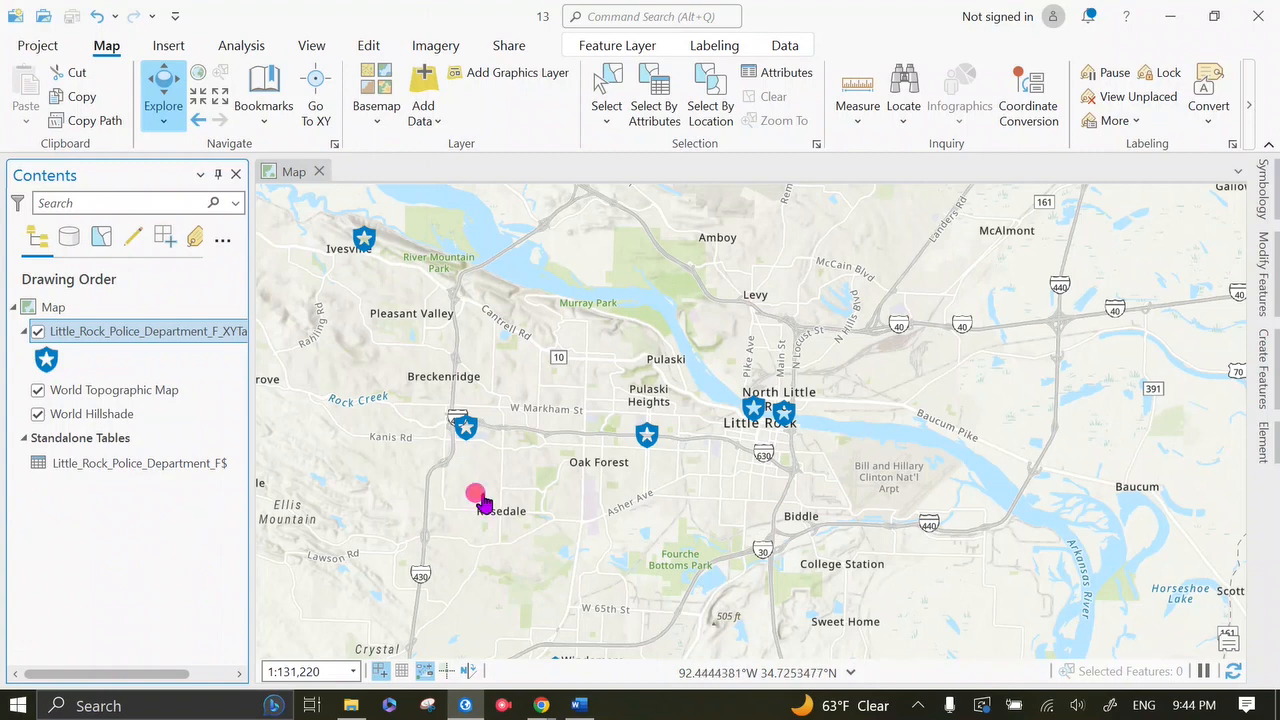
{"action": "left_click", "coordinate": [1000, 16]}
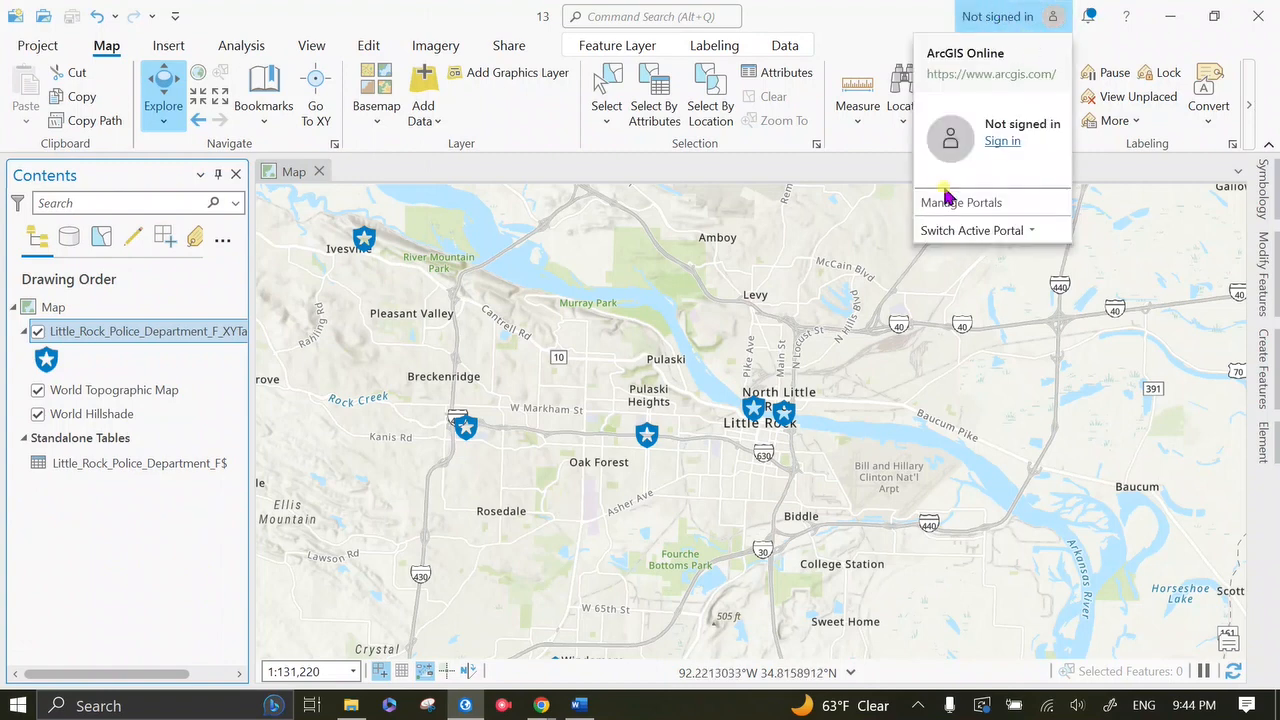
{"action": "left_click", "coordinate": [1005, 141]}
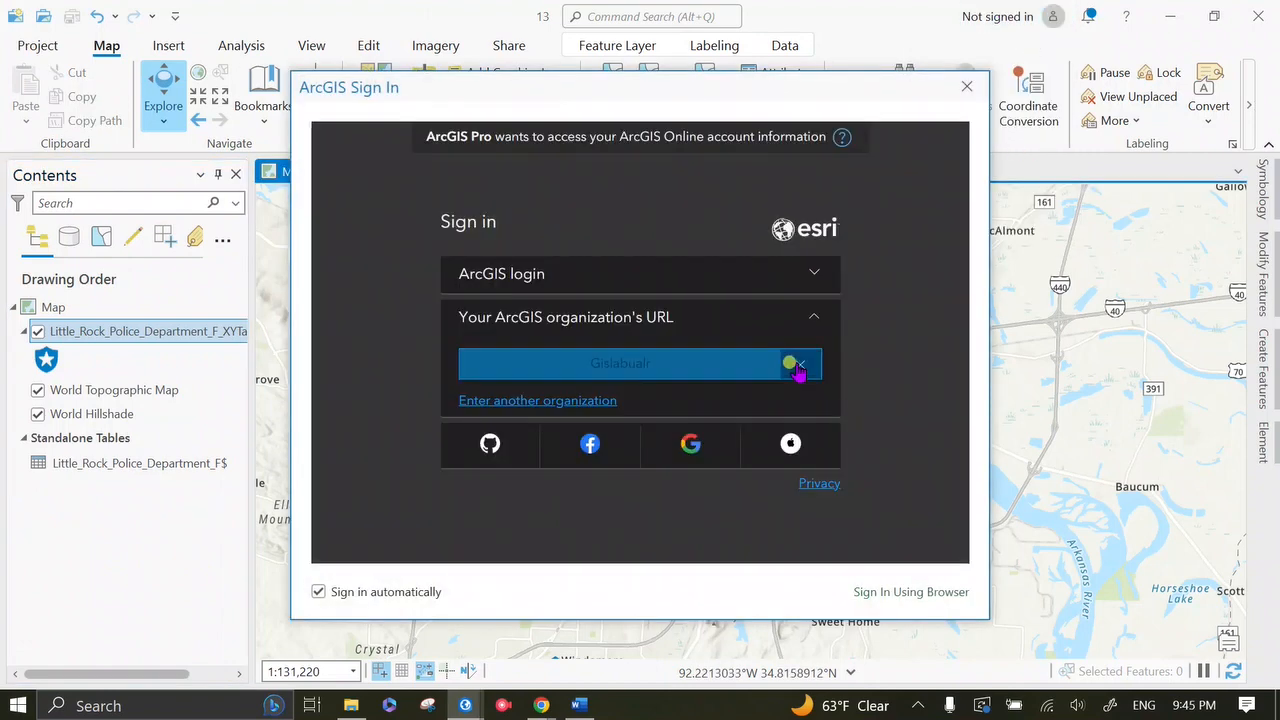
{"action": "left_click", "coordinate": [655, 363]}
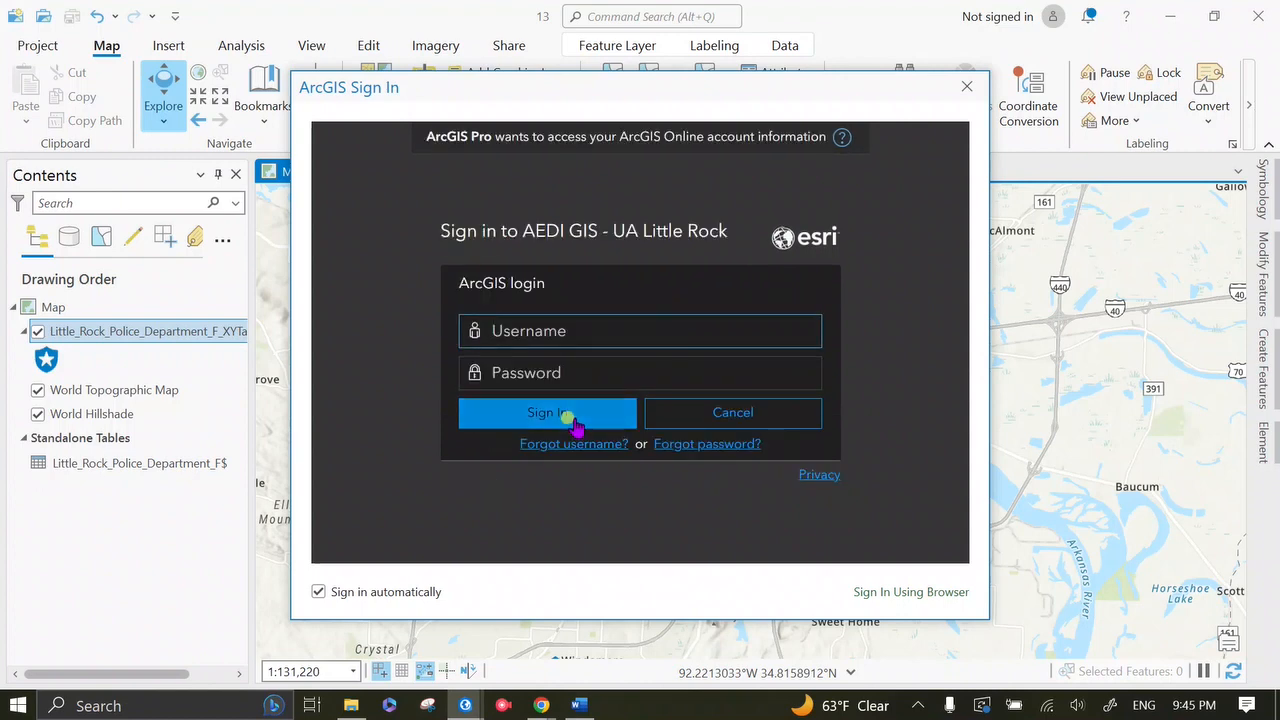
Step: Enter the account username and password, submit, and accept the terms of service
{"action": "left_click", "coordinate": [567, 318]}
{"action": "type", "text": "tfmullins"}
{"action": "key", "text": "Tab"}
{"action": "type", "text": "••••••"}
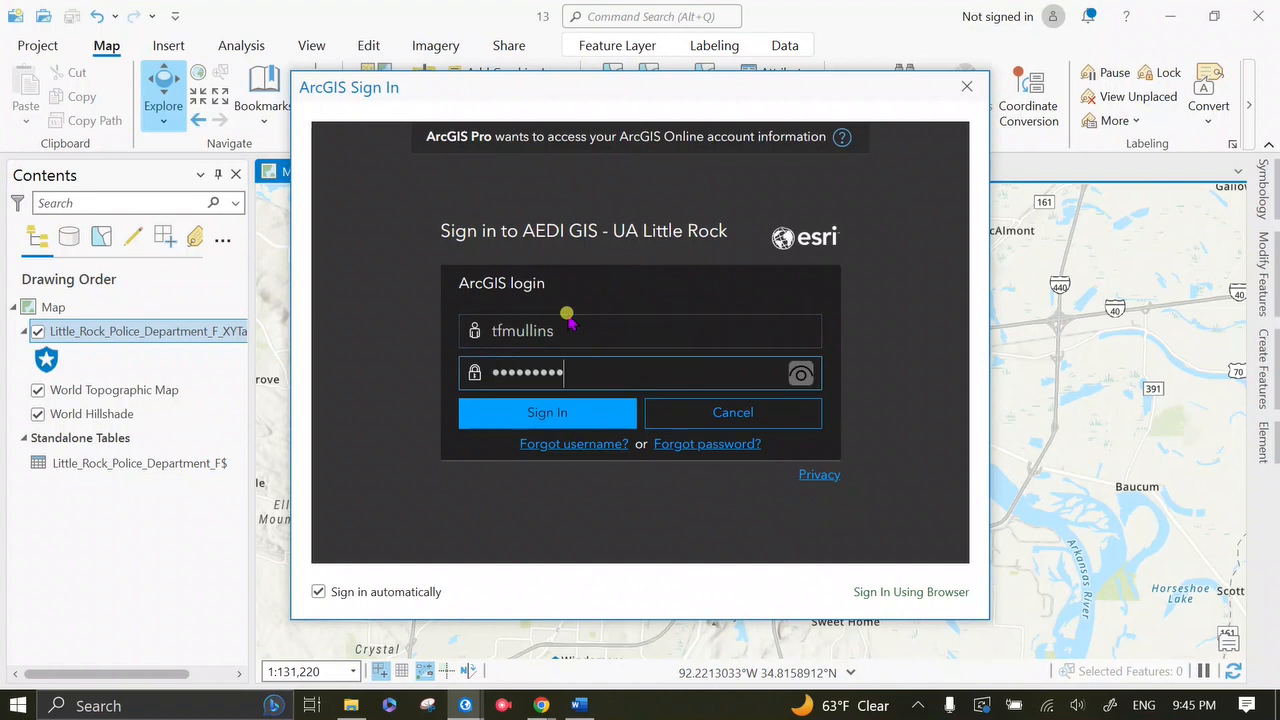
{"action": "key", "text": "Return"}
{"action": "left_click", "coordinate": [920, 422]}
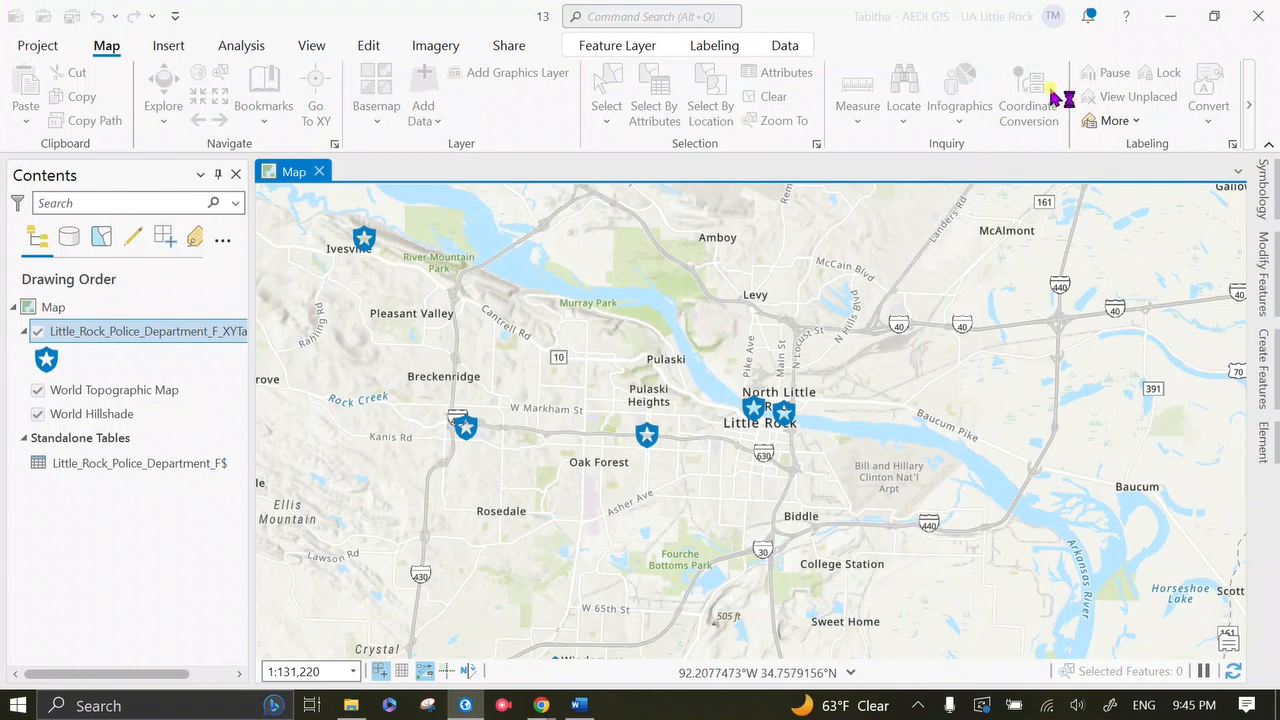
Step: Share the police layer as a web layer named PoliceDepartments_Faith
{"action": "right_click", "coordinate": [118, 336]}
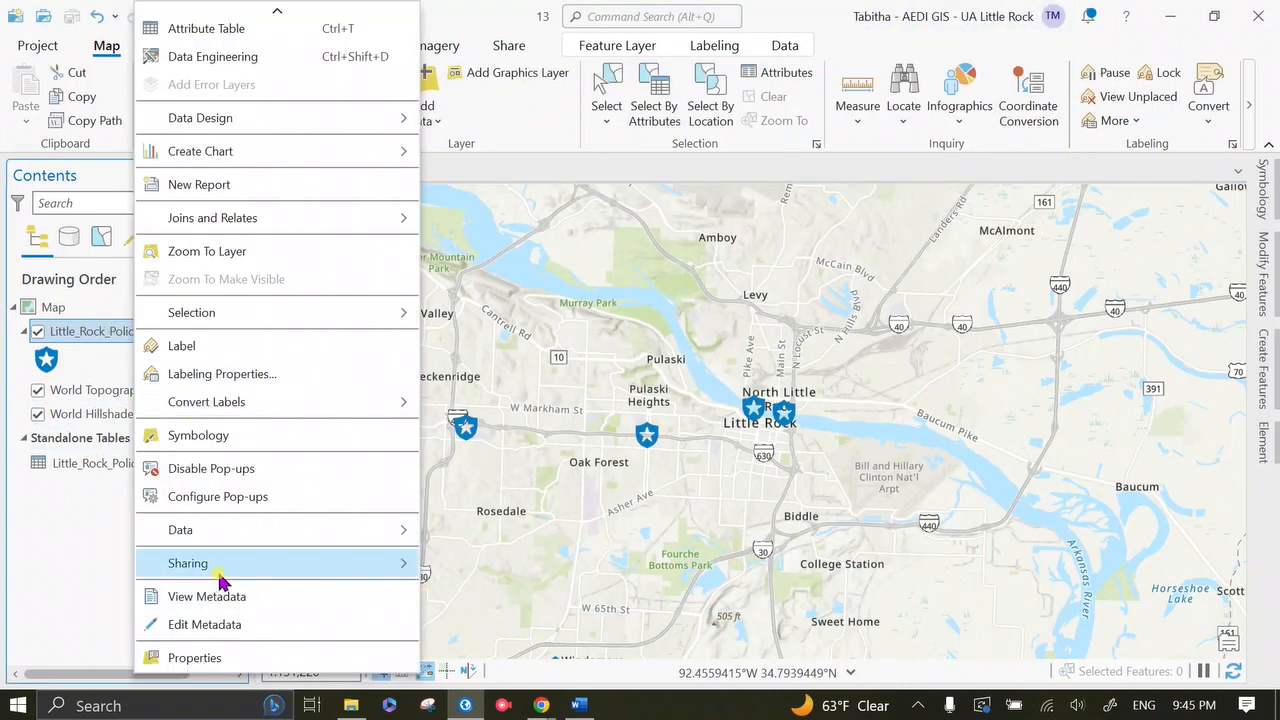
{"action": "mouse_move", "coordinate": [218, 565]}
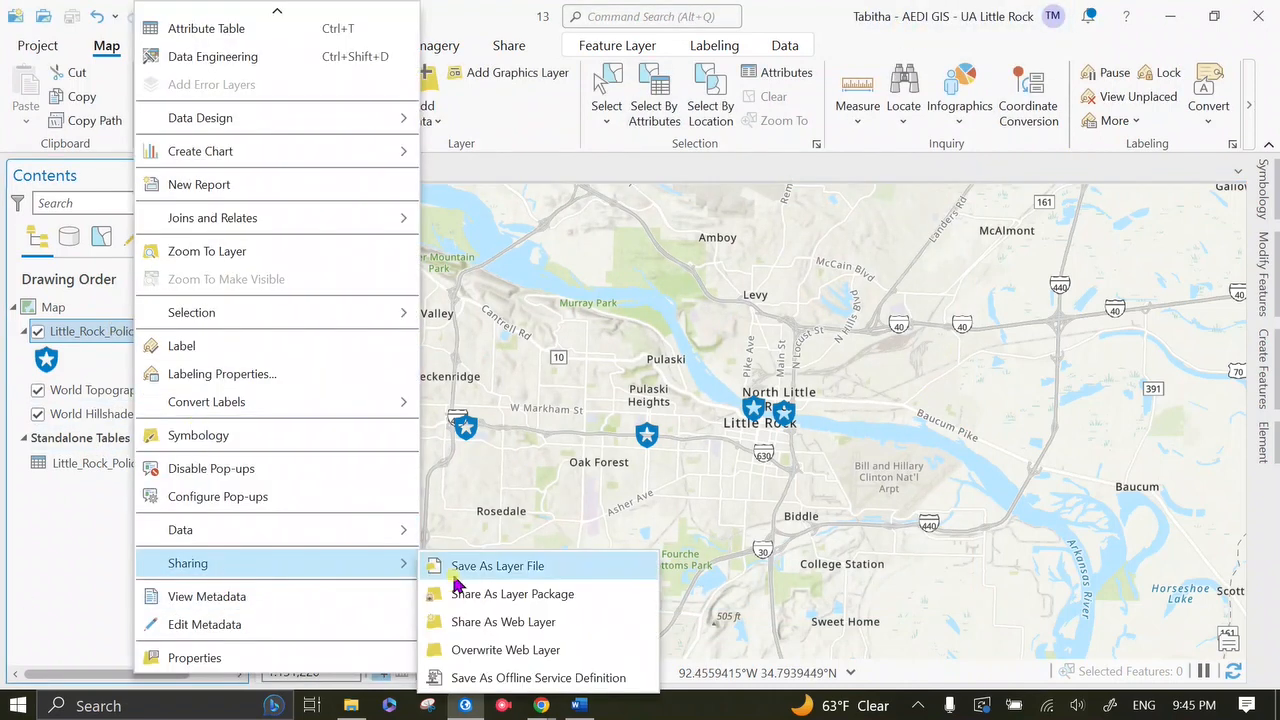
{"action": "left_click", "coordinate": [560, 626]}
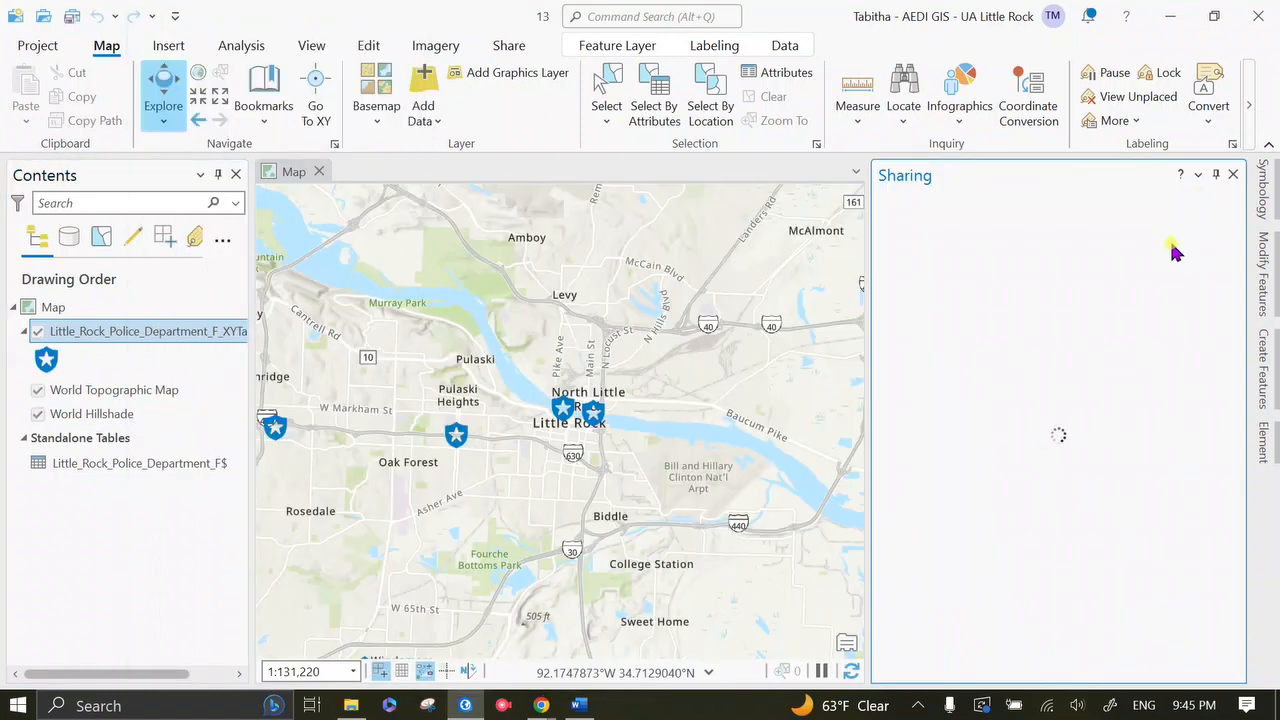
{"action": "double_click", "coordinate": [1000, 324]}
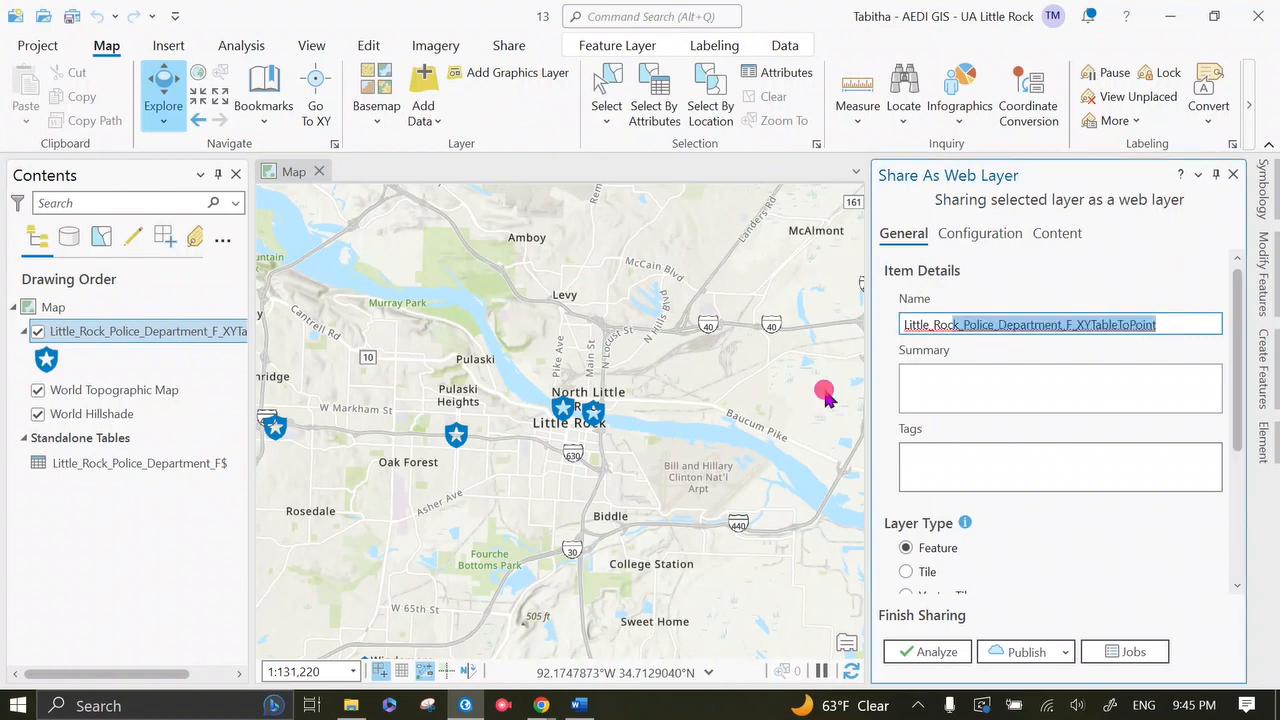
{"action": "type", "text": "PoliceDepartments_Faith"}
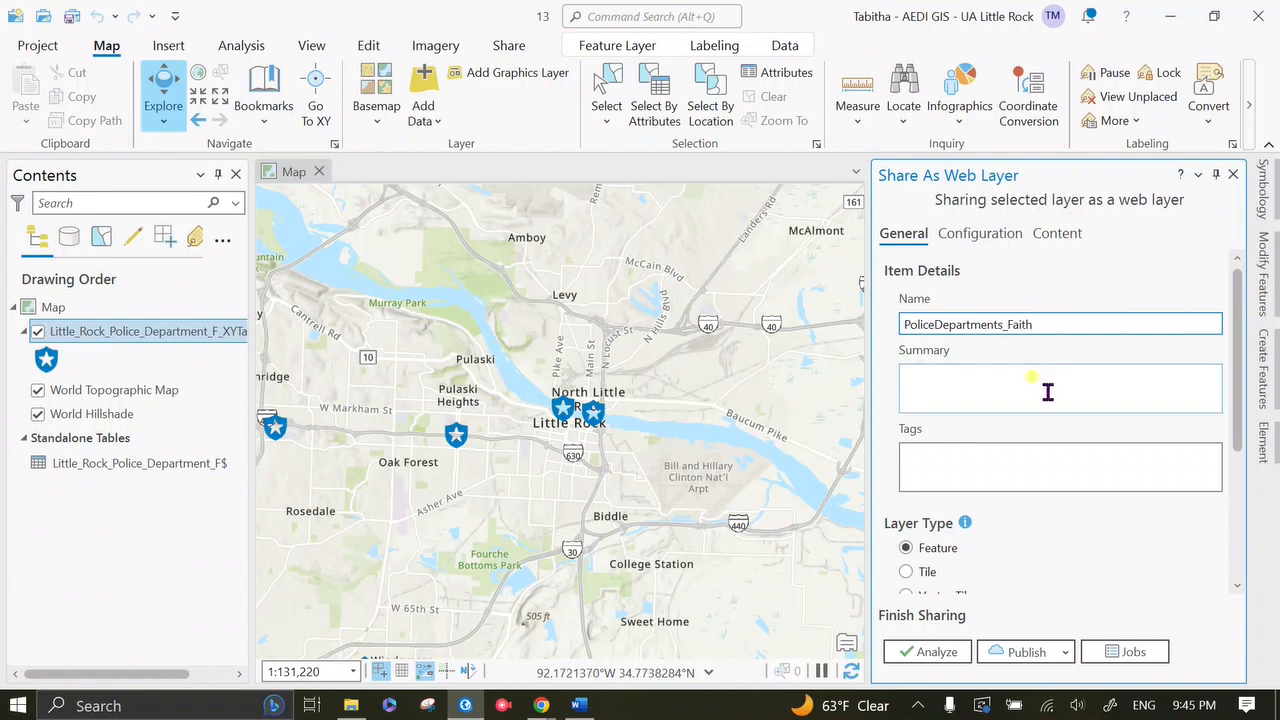
{"action": "scroll", "coordinate": [1030, 410], "scroll_direction": "down", "scroll_amount": 2}
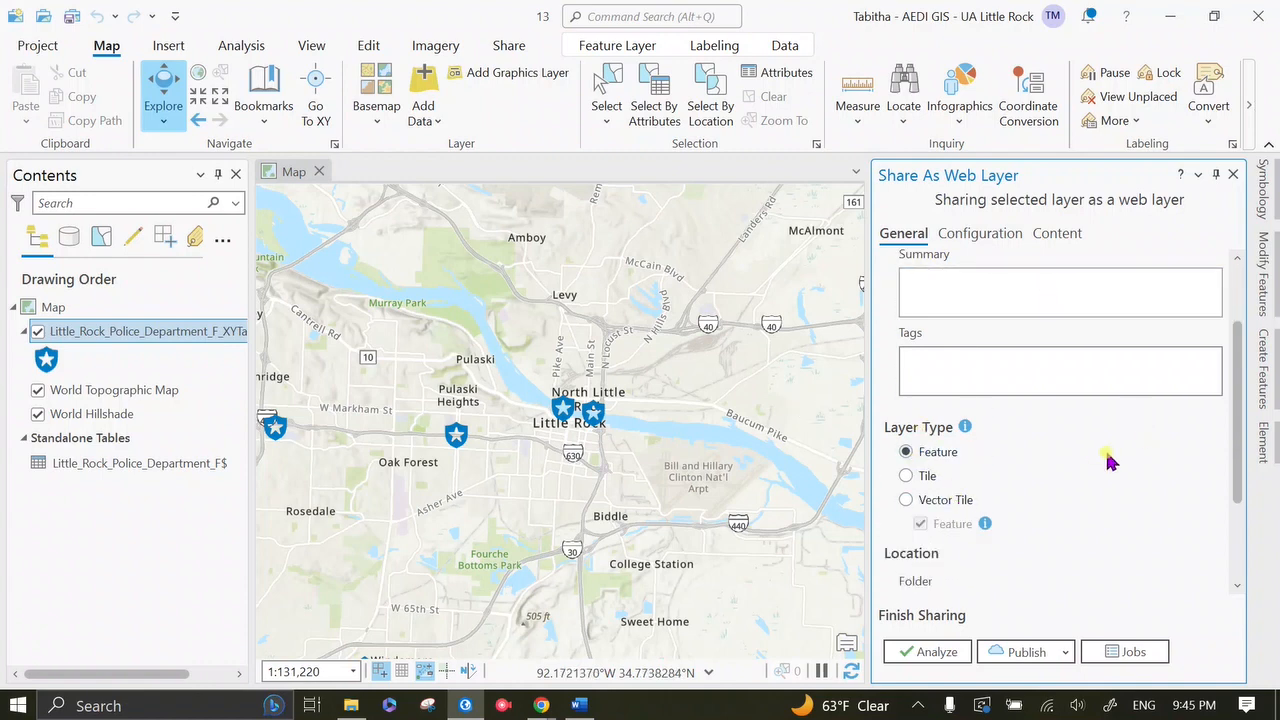
{"action": "scroll", "coordinate": [1108, 462], "scroll_direction": "down", "scroll_amount": 2}
Step: Share the web layer with the GIS II, Spring 2023 group and analyze it for problems
{"action": "left_click", "coordinate": [1185, 511]}
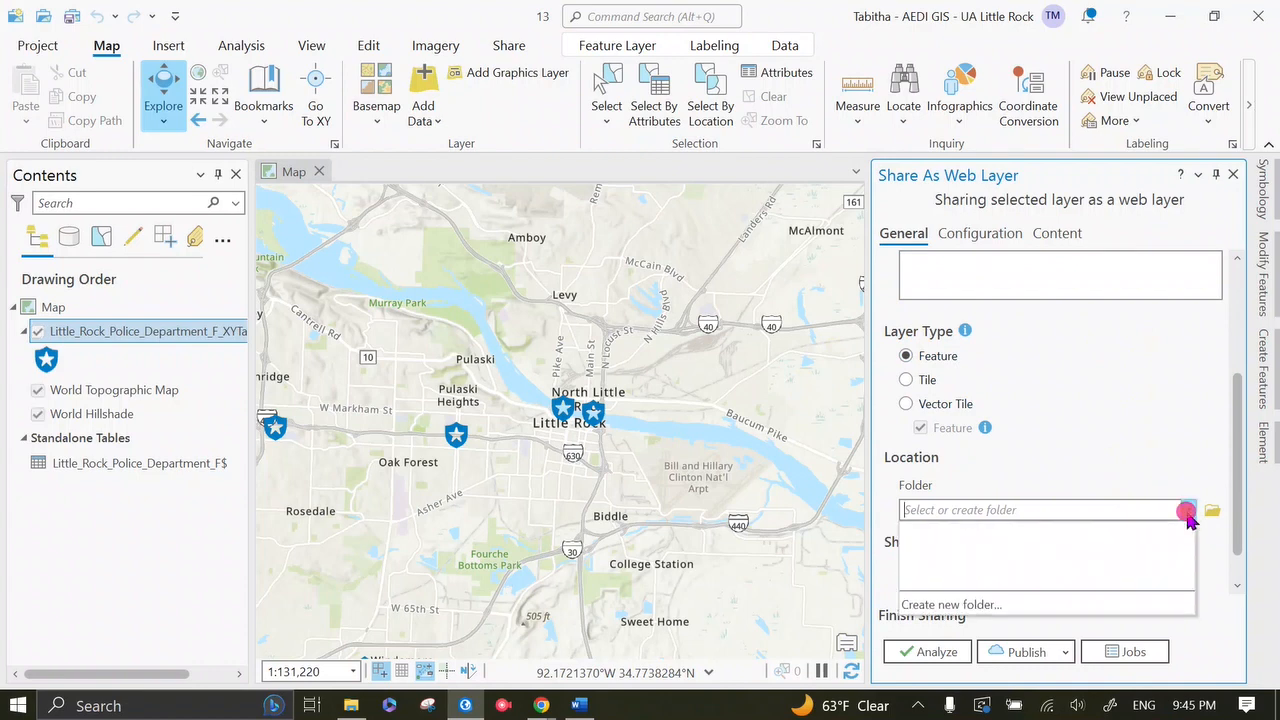
{"action": "left_click", "coordinate": [1215, 493]}
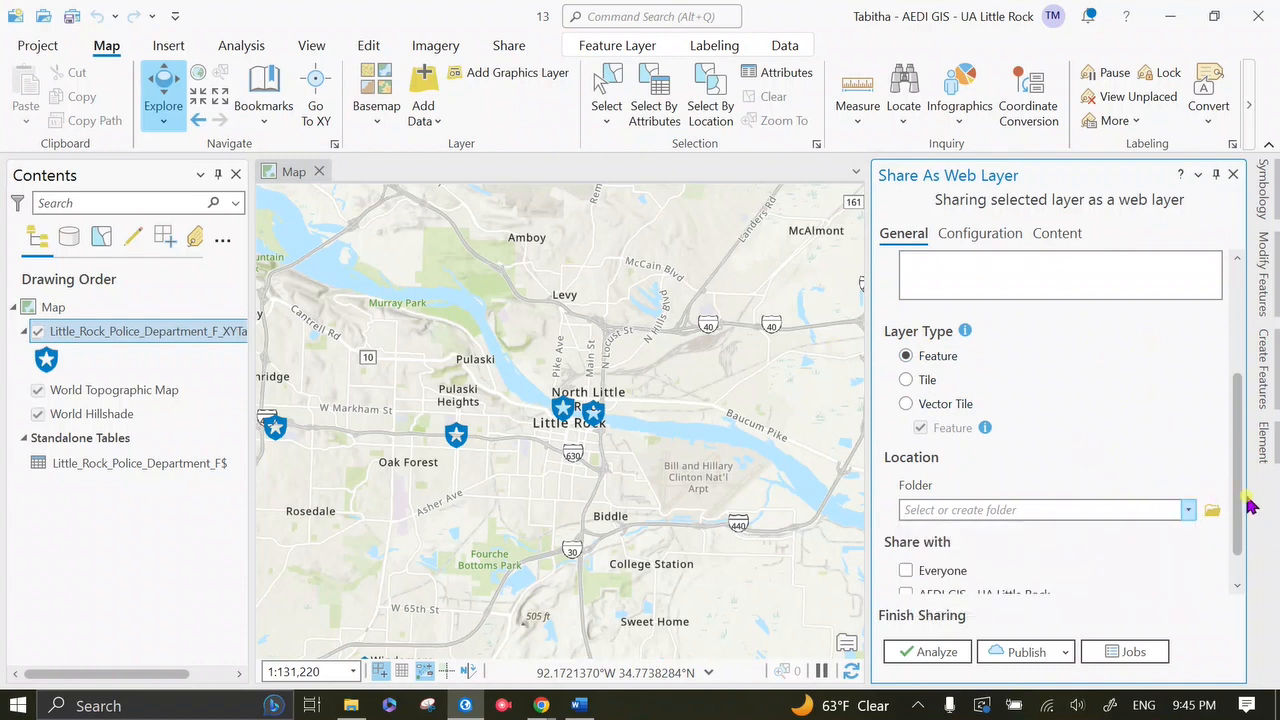
{"action": "left_click_drag", "start_coordinate": [1238, 502], "coordinate": [1246, 538]}
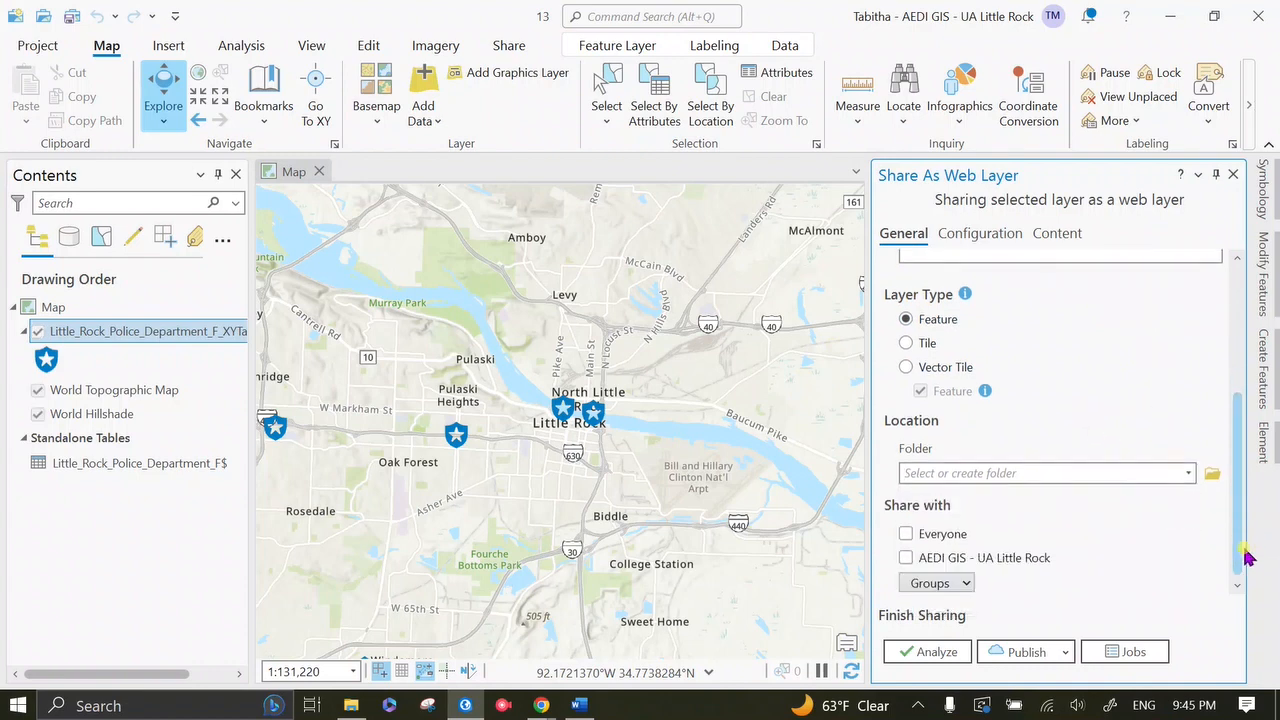
{"action": "left_click", "coordinate": [966, 583]}
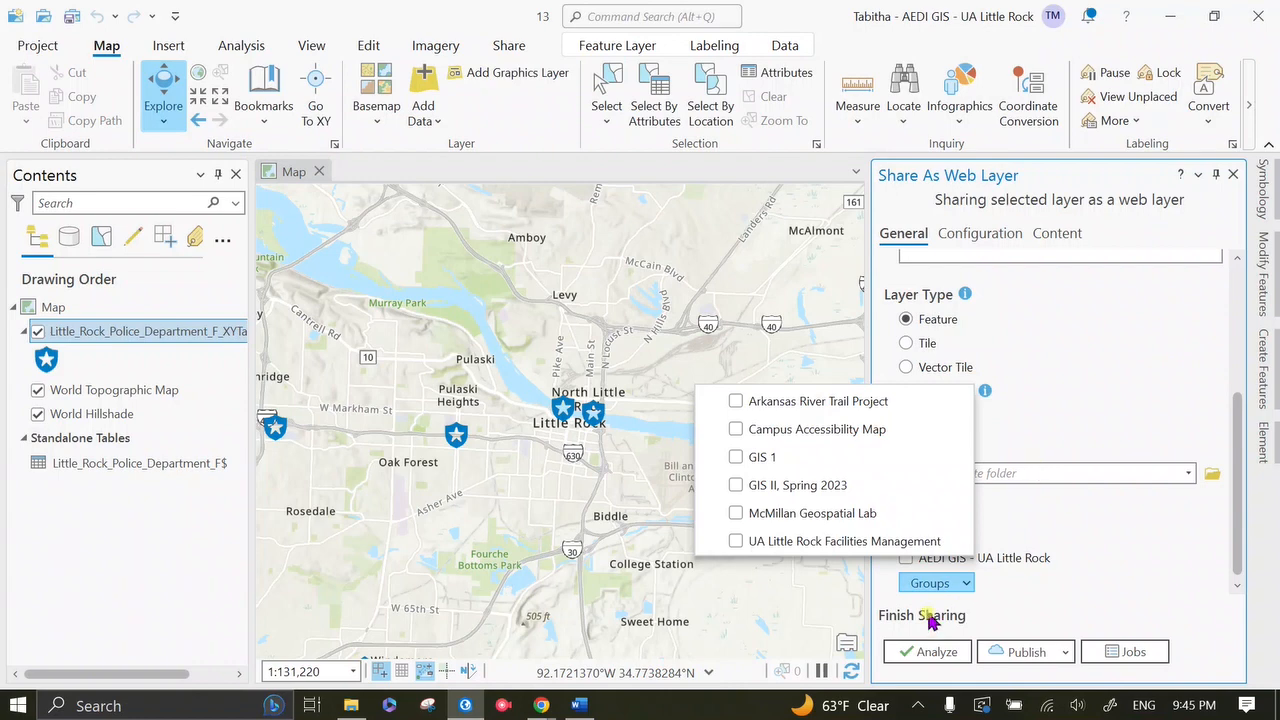
{"action": "left_click", "coordinate": [733, 487]}
{"action": "left_click", "coordinate": [992, 535]}
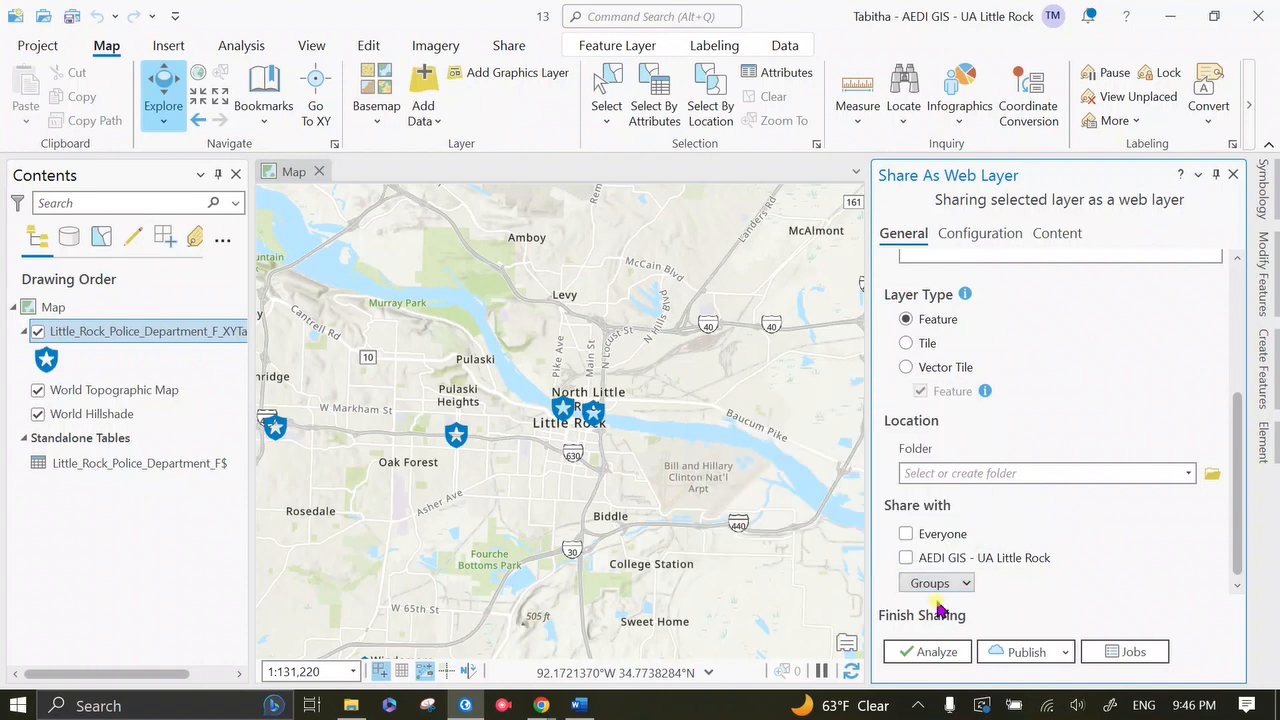
{"action": "left_click", "coordinate": [966, 584]}
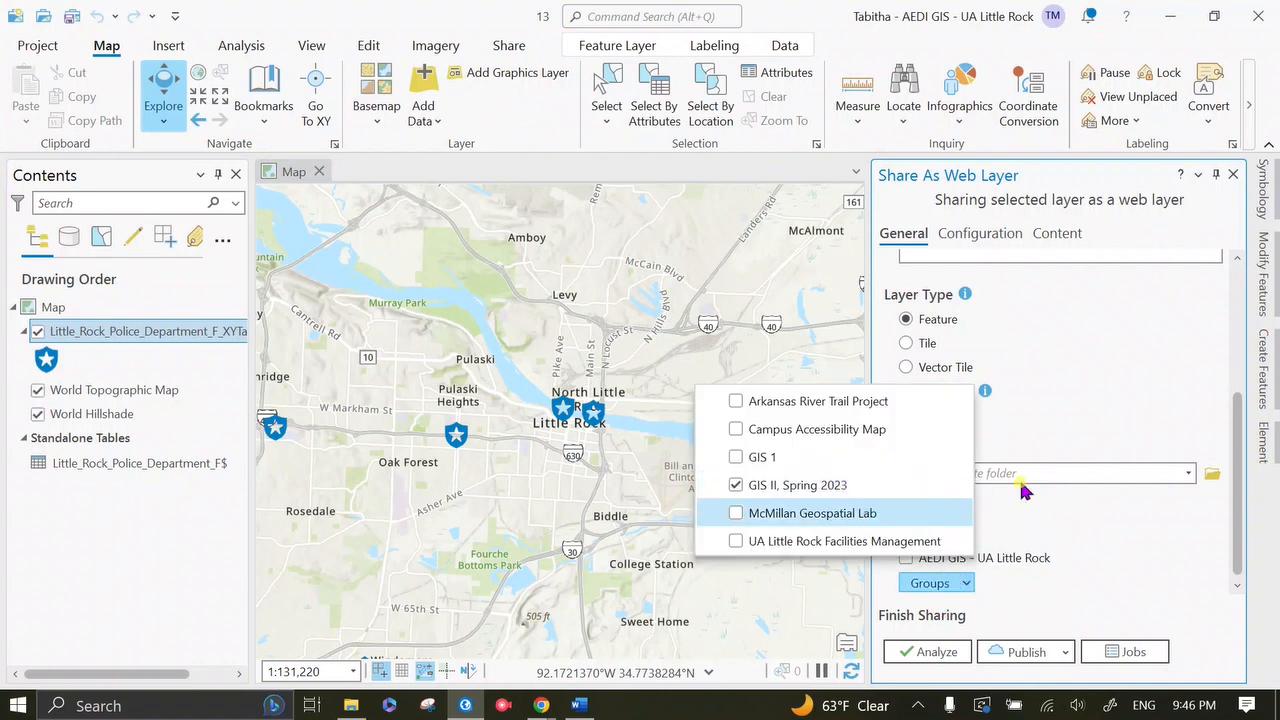
{"action": "left_click", "coordinate": [1115, 556]}
{"action": "left_click", "coordinate": [945, 652]}
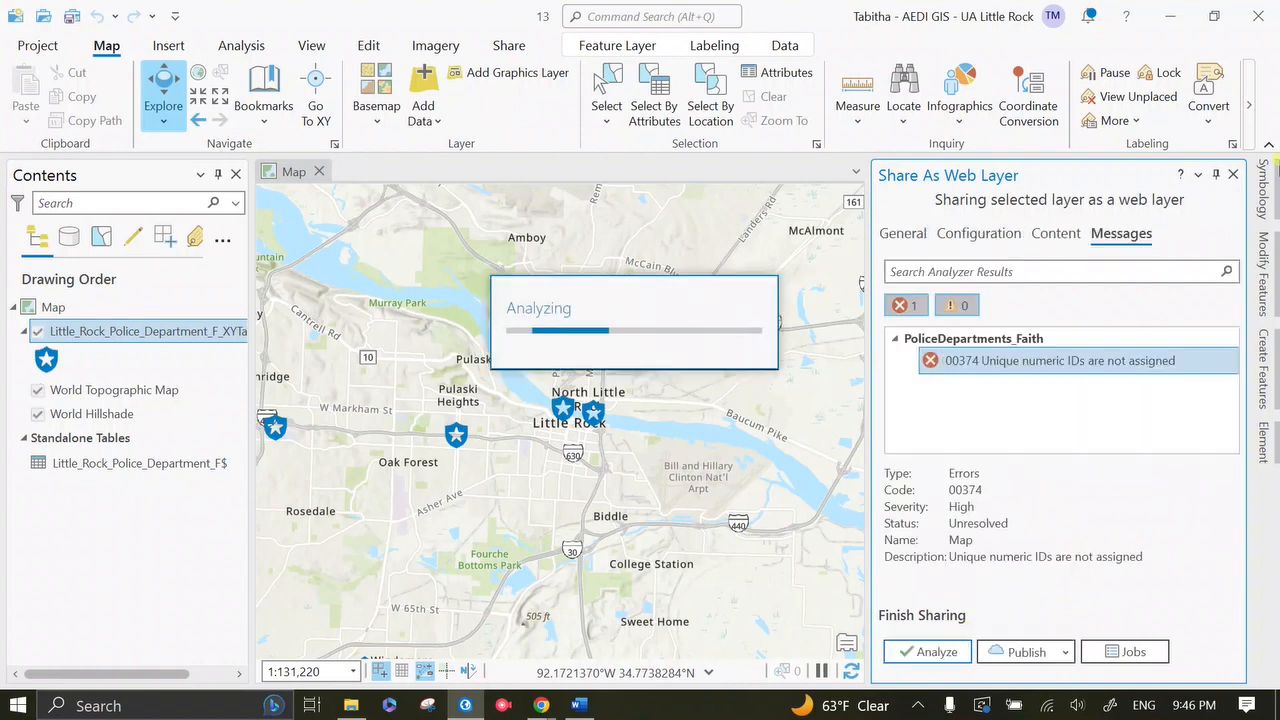
Step: Fix error 00374 by auto-assigning IDs sequentially, then publish the web layer
{"action": "mouse_move", "coordinate": [1013, 378]}
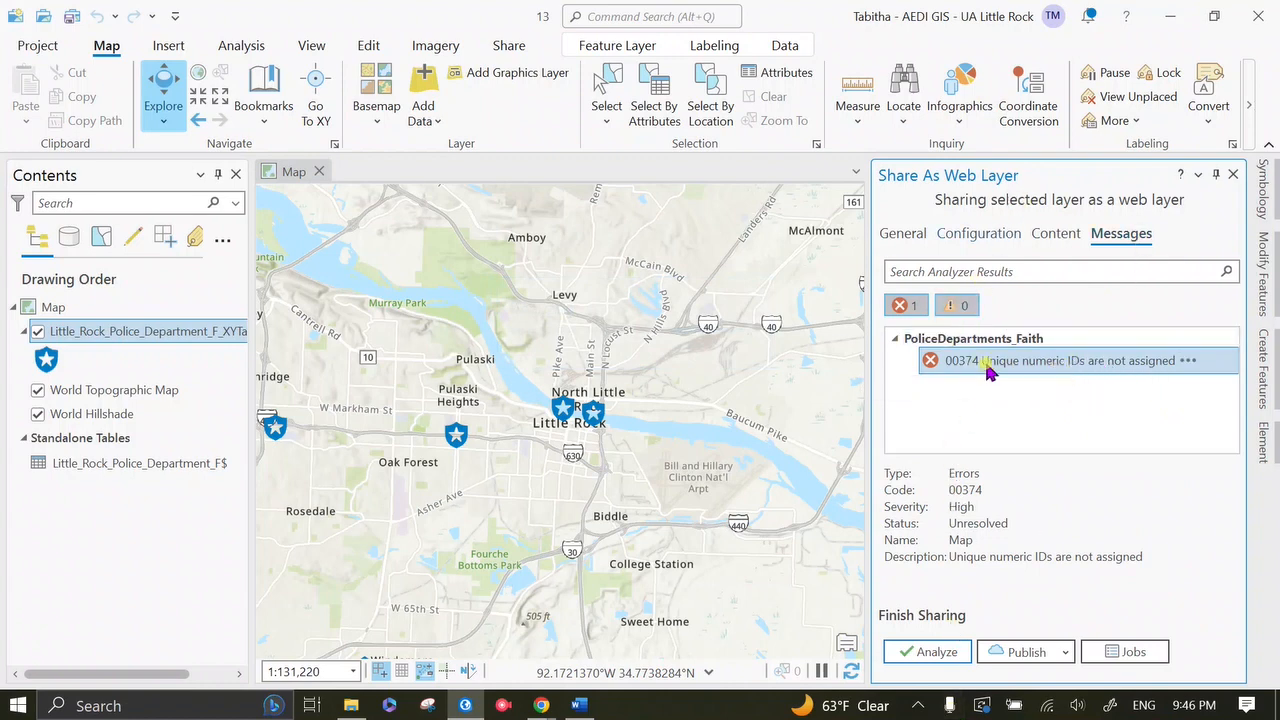
{"action": "left_click", "coordinate": [1187, 364]}
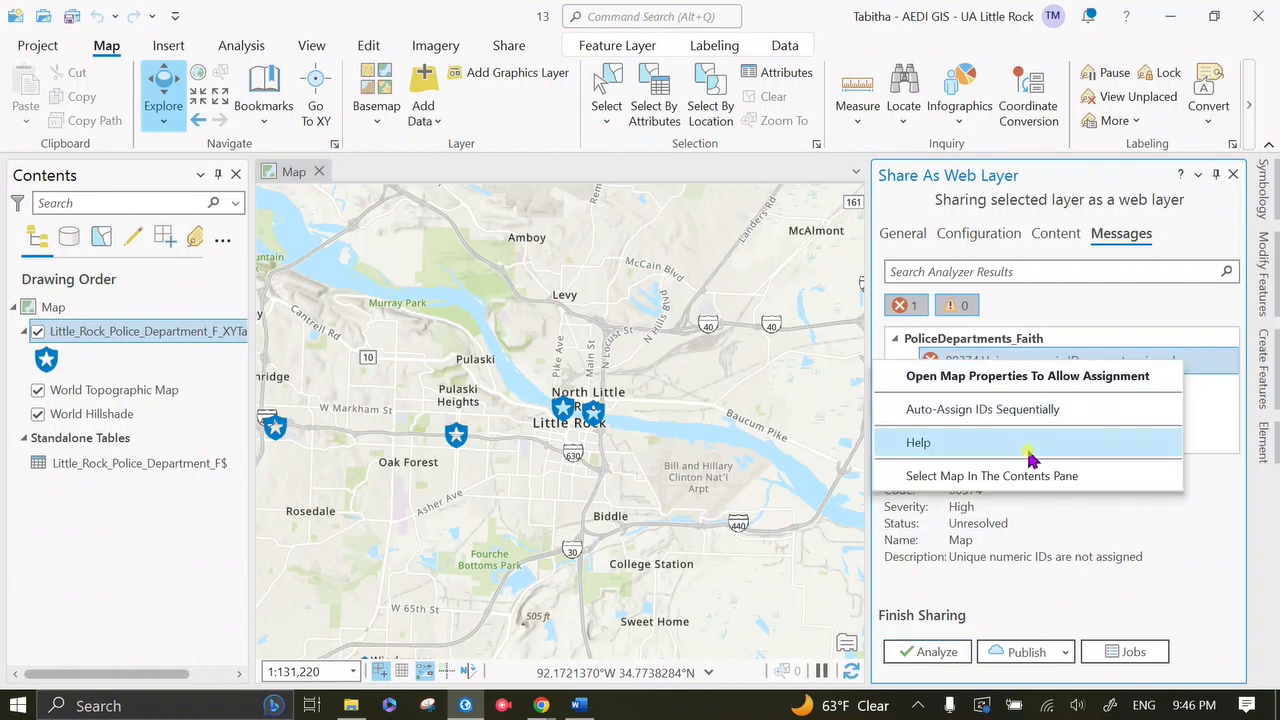
{"action": "left_click", "coordinate": [977, 412]}
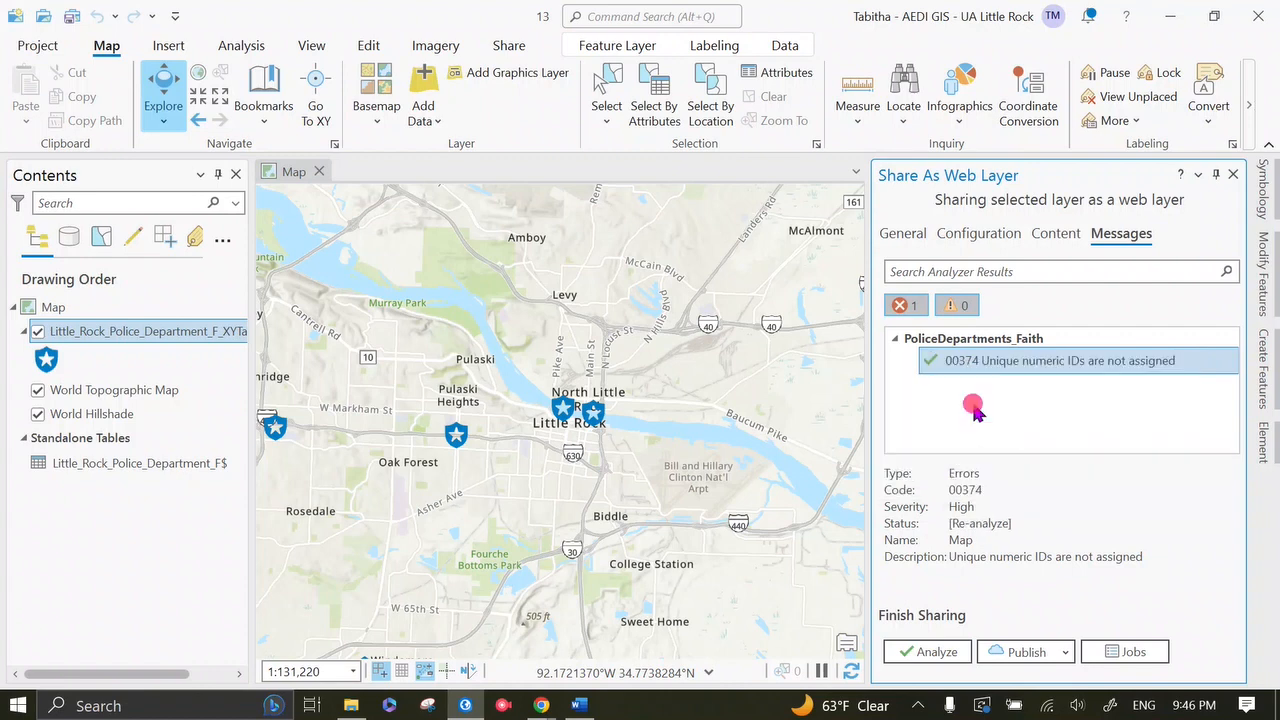
{"action": "left_click", "coordinate": [1027, 652]}
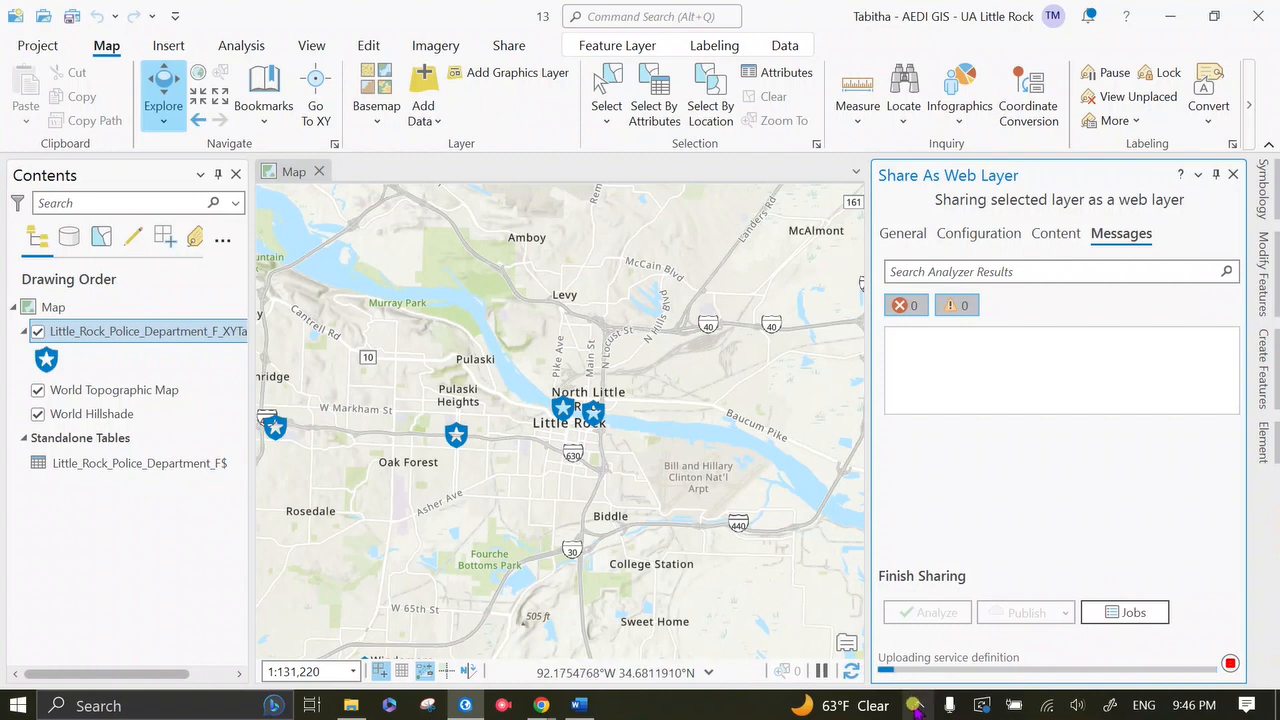
Step: Save the project, close ArcGIS Pro, and move the group's Members page into its own window
{"action": "left_click", "coordinate": [916, 706]}
{"action": "left_click", "coordinate": [878, 630]}
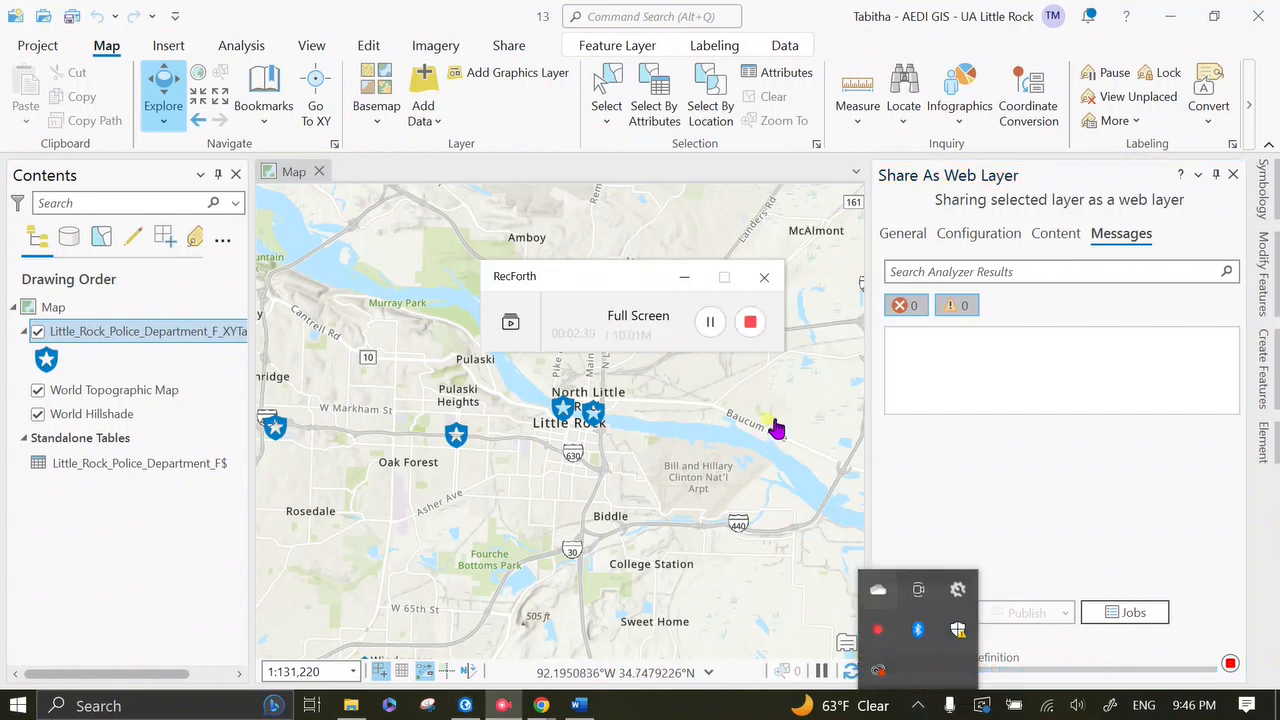
{"action": "left_click", "coordinate": [750, 321]}
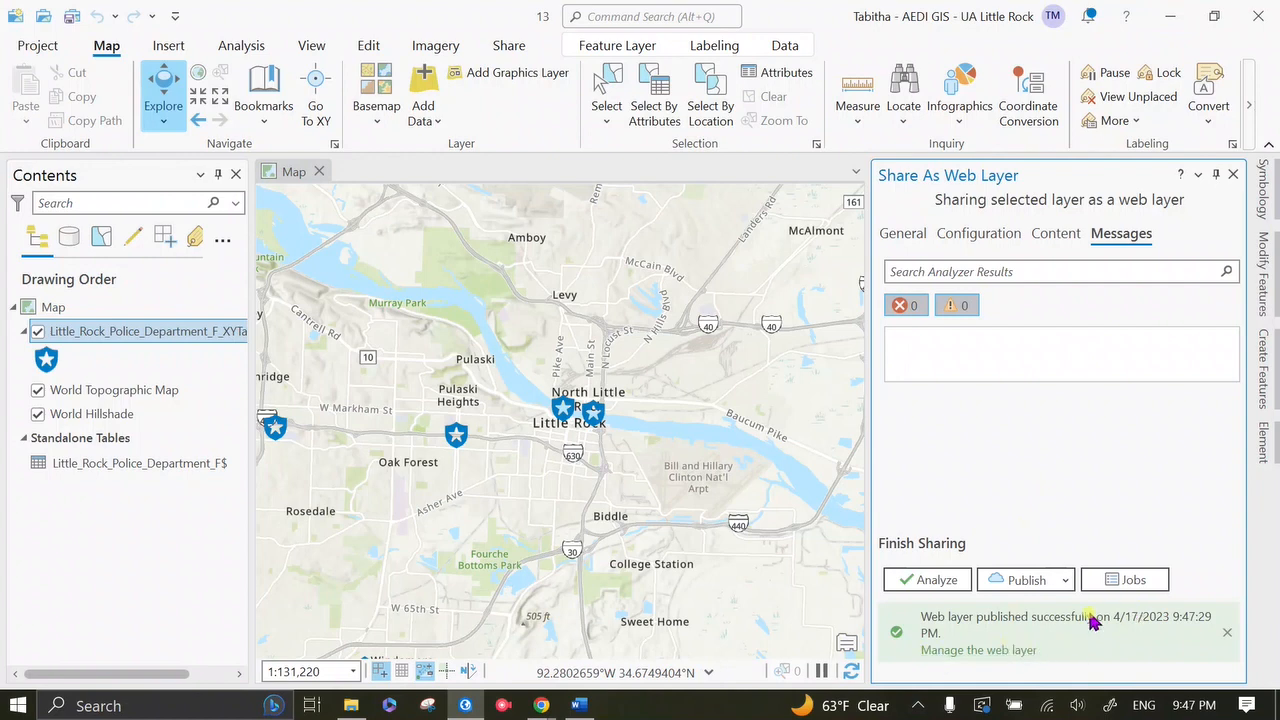
{"action": "left_click", "coordinate": [71, 16]}
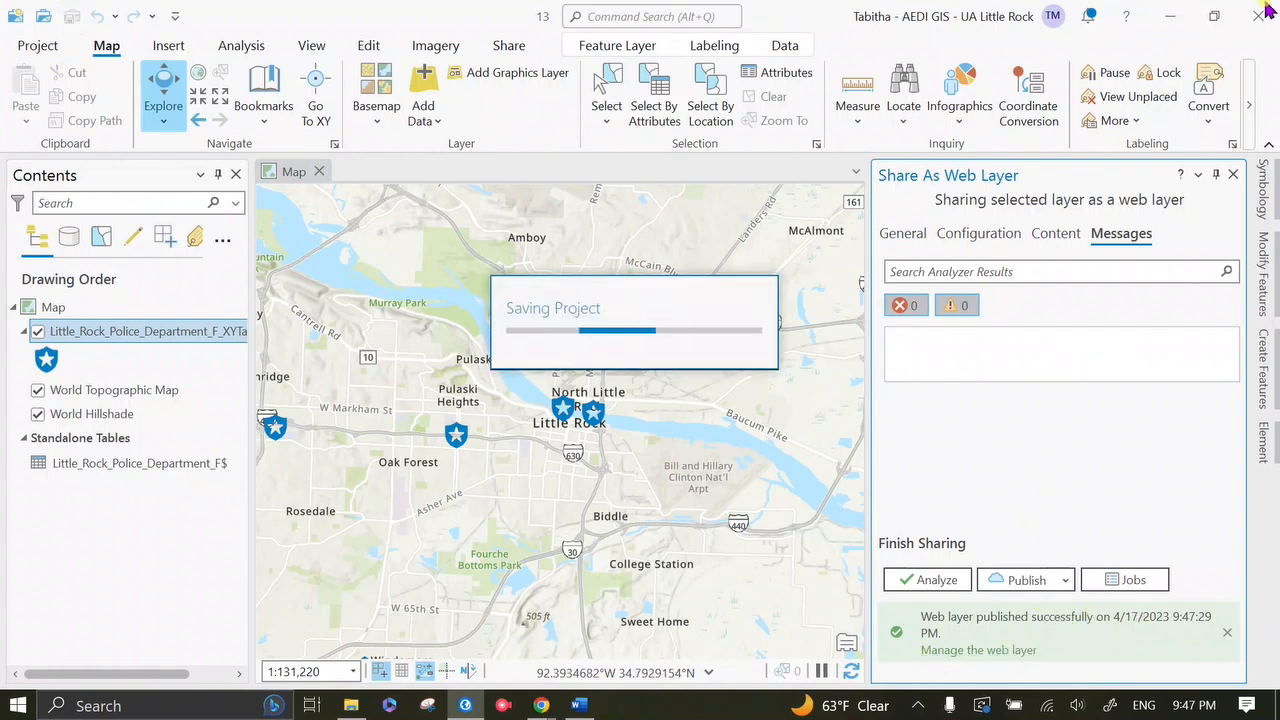
{"action": "left_click", "coordinate": [1258, 16]}
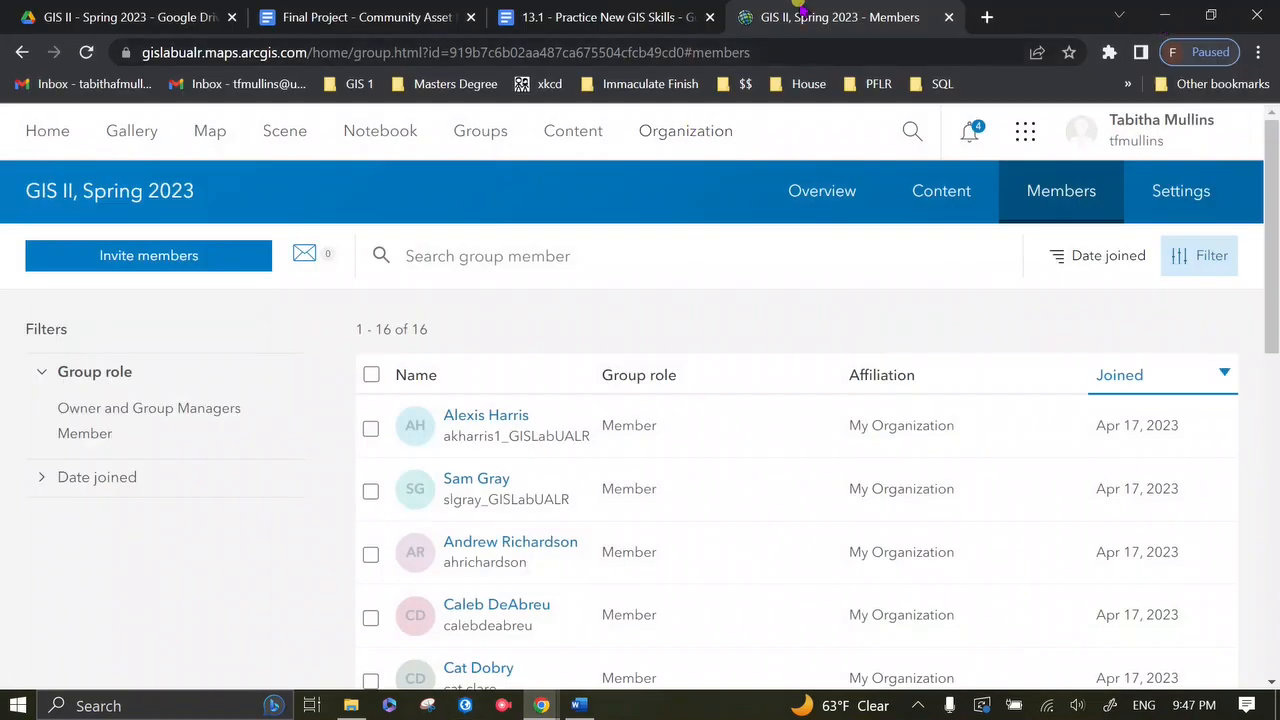
{"action": "left_click_drag", "start_coordinate": [783, 14], "coordinate": [537, 210]}
Step: Maximize the window and go to the ArcGIS Online home page
{"action": "left_click", "coordinate": [723, 194]}
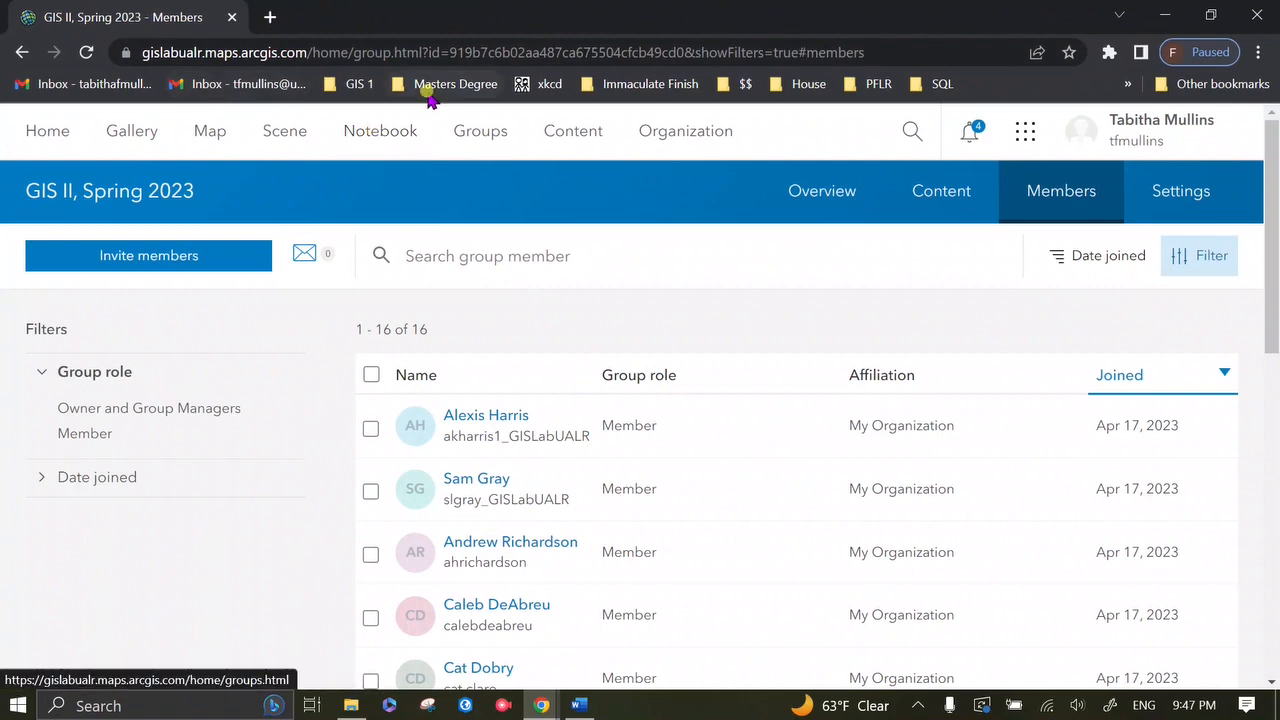
{"action": "left_click", "coordinate": [436, 44]}
{"action": "type", "text": "arcgis.com"}
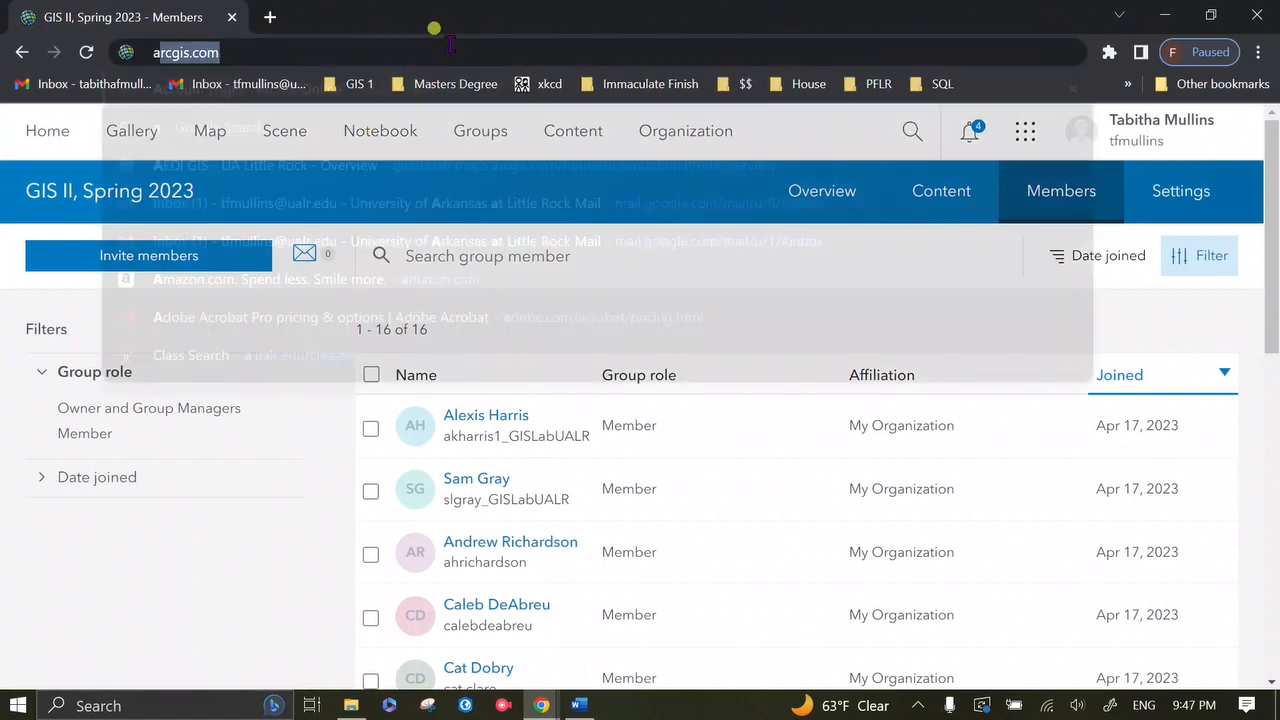
{"action": "key", "text": "Return"}
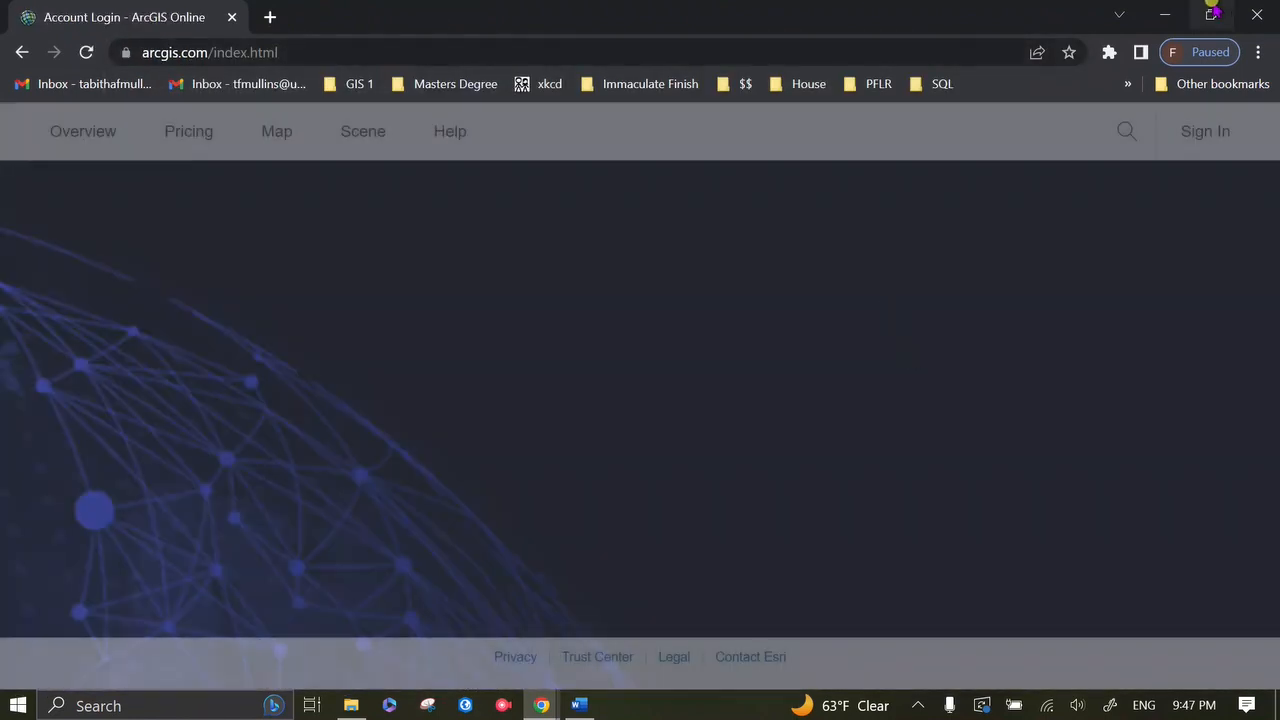
Step: Sign in with the AEDI GIS - UA Little Rock organization URL and account password, accepting the Terms of Service
{"action": "left_click", "coordinate": [1197, 132]}
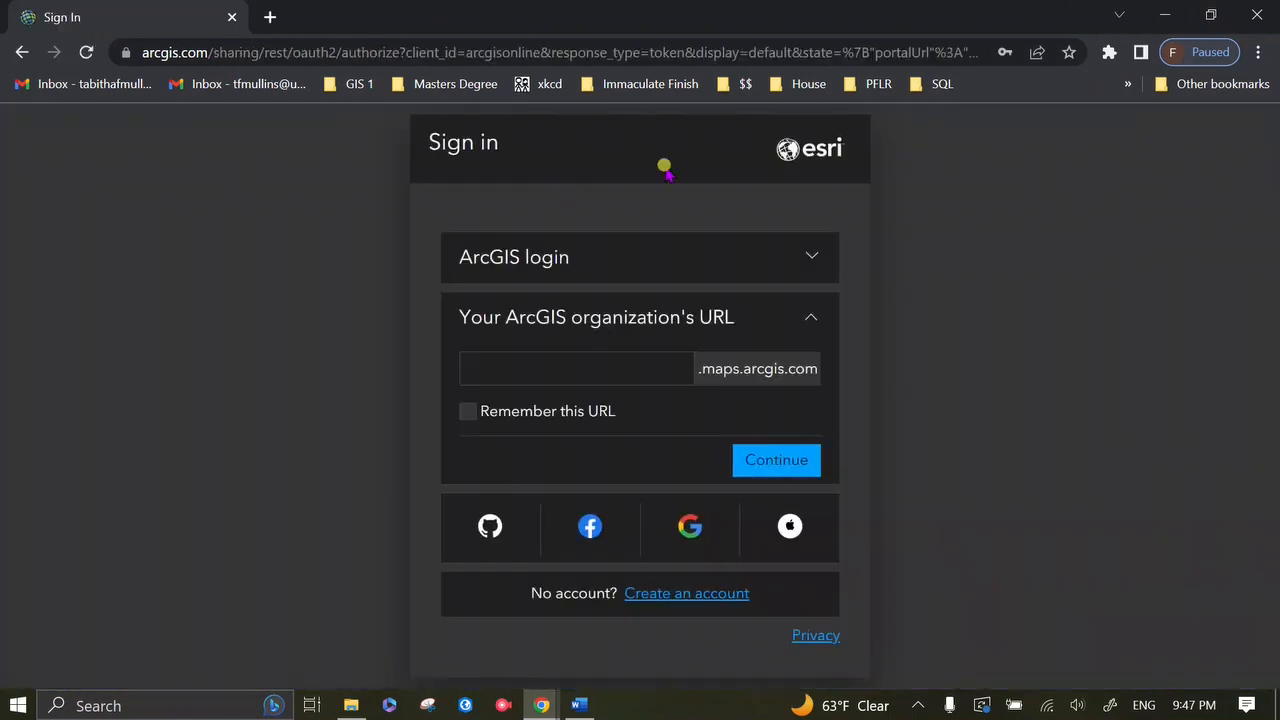
{"action": "left_click", "coordinate": [616, 355]}
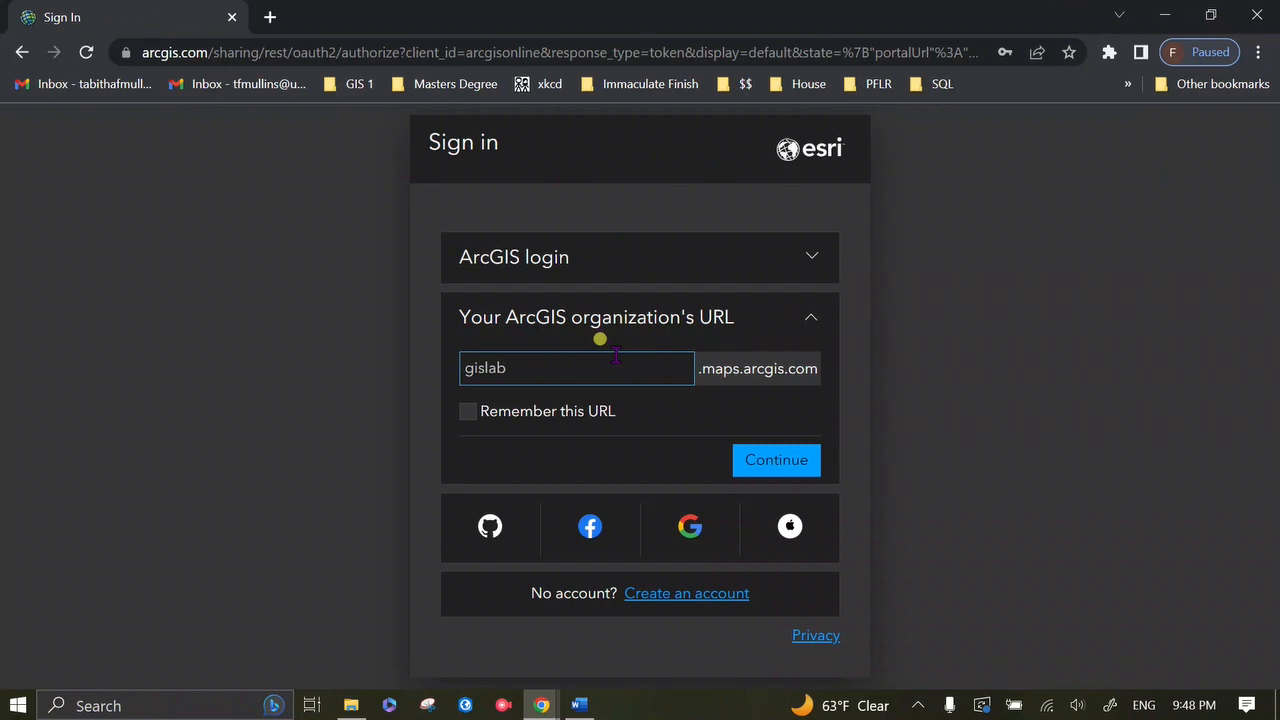
{"action": "key", "text": "Return"}
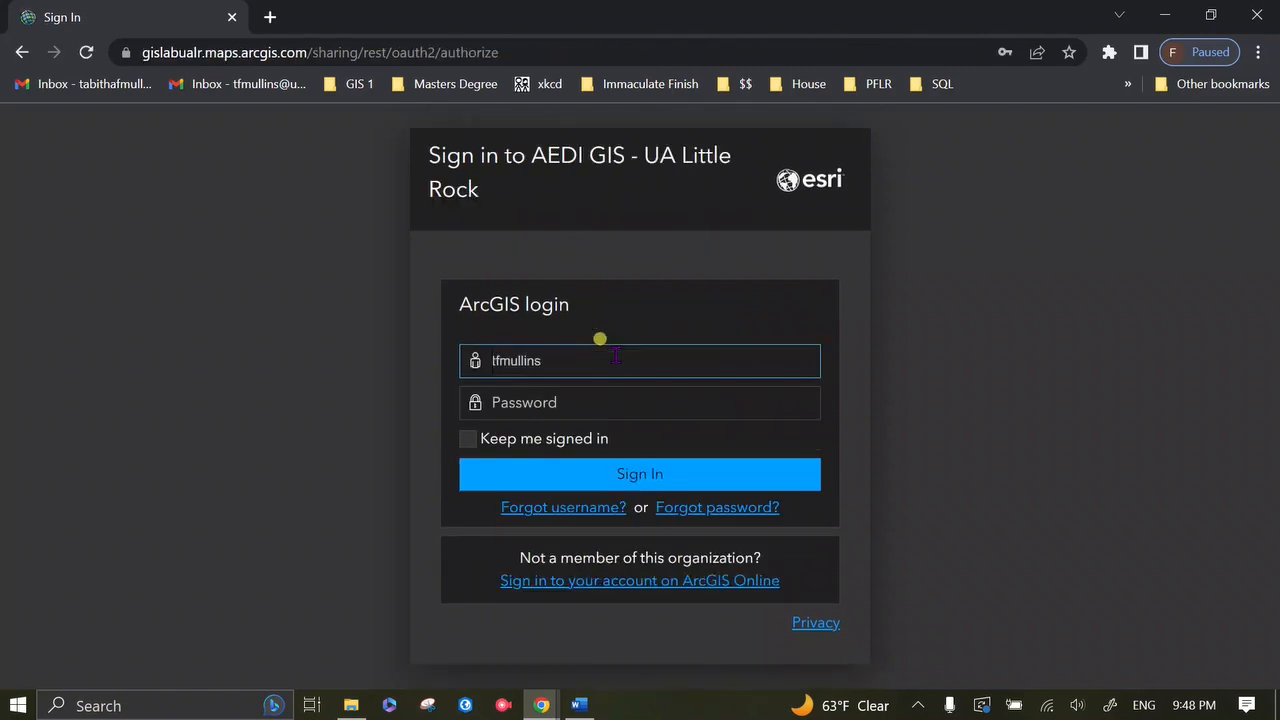
{"action": "left_click", "coordinate": [612, 396]}
{"action": "type", "text": "*****"}
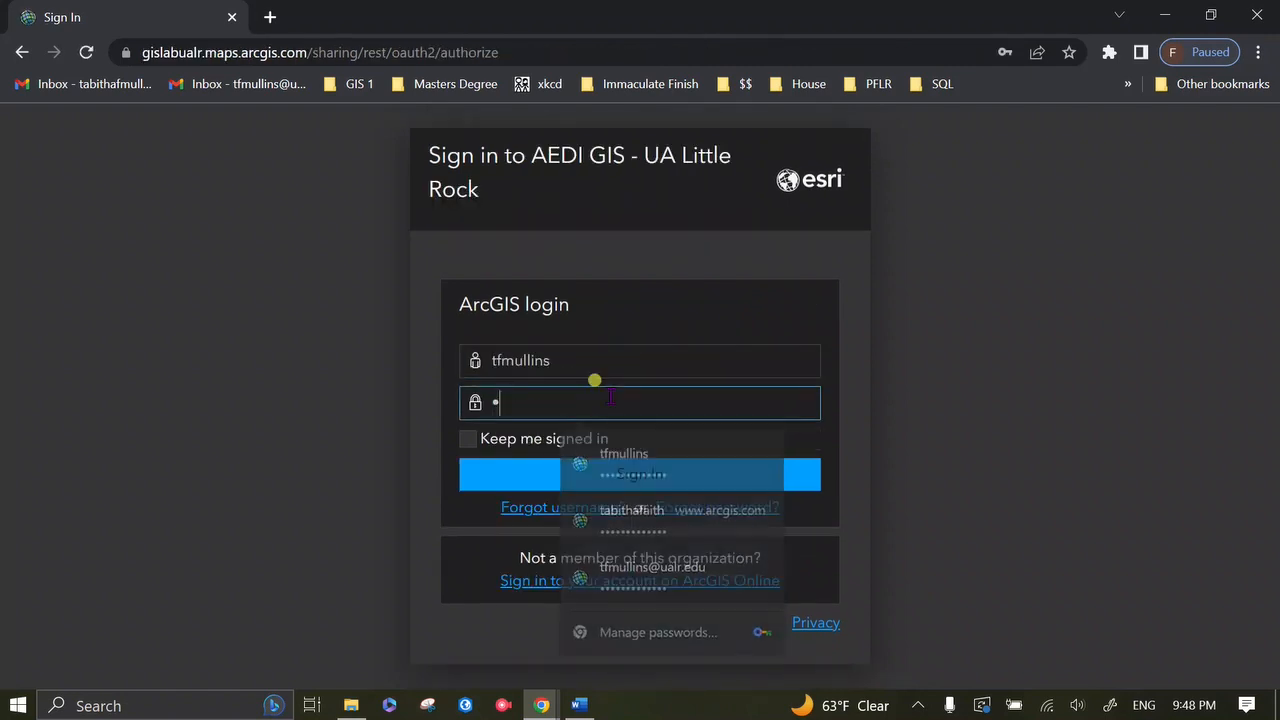
{"action": "key", "text": "Return"}
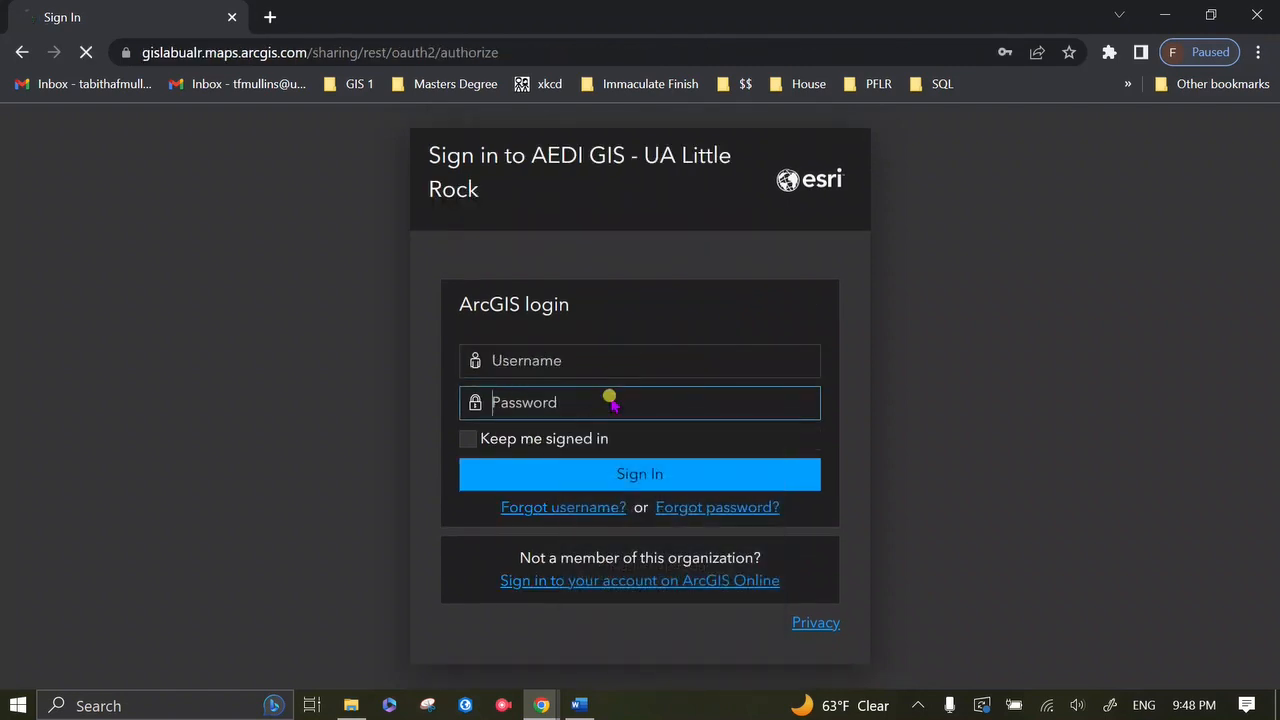
{"action": "key", "text": "Return"}
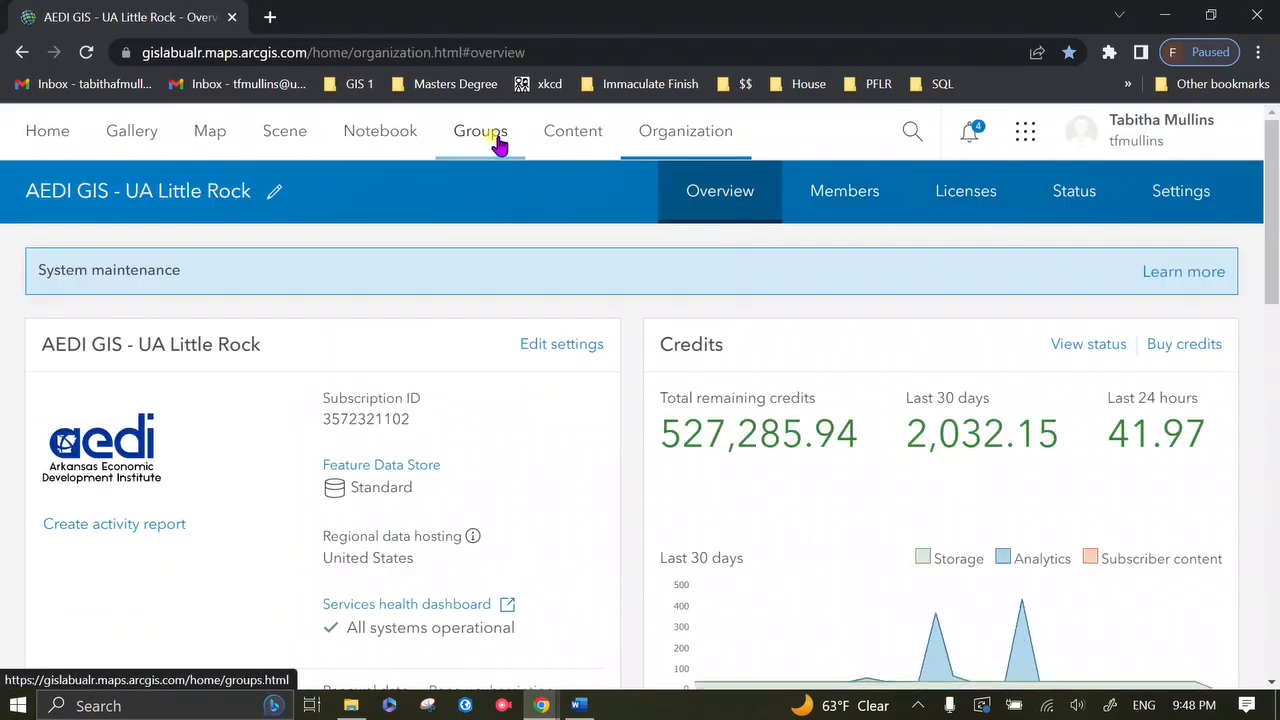
Step: Check the GIS II, Spring 2023 group's shared items, then open PoliceDepartments_Faith from My Content
{"action": "left_click", "coordinate": [492, 138]}
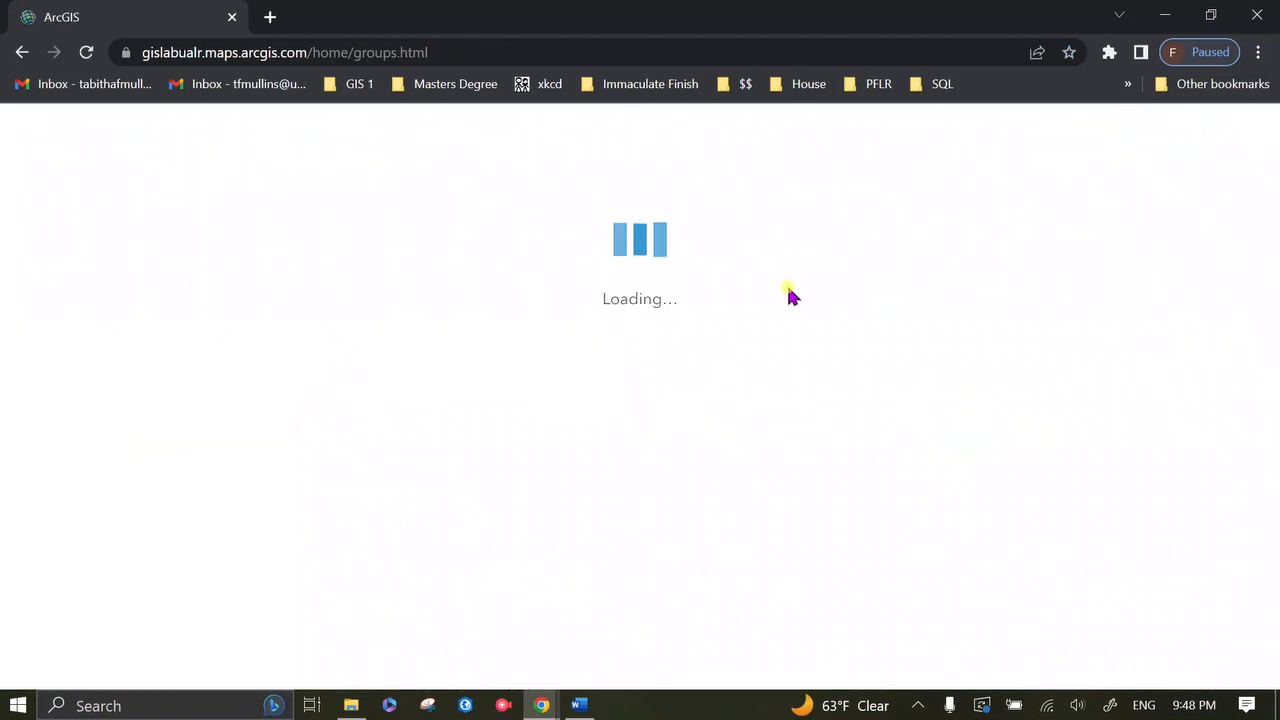
{"action": "scroll", "coordinate": [772, 430], "scroll_direction": "down", "scroll_amount": 4}
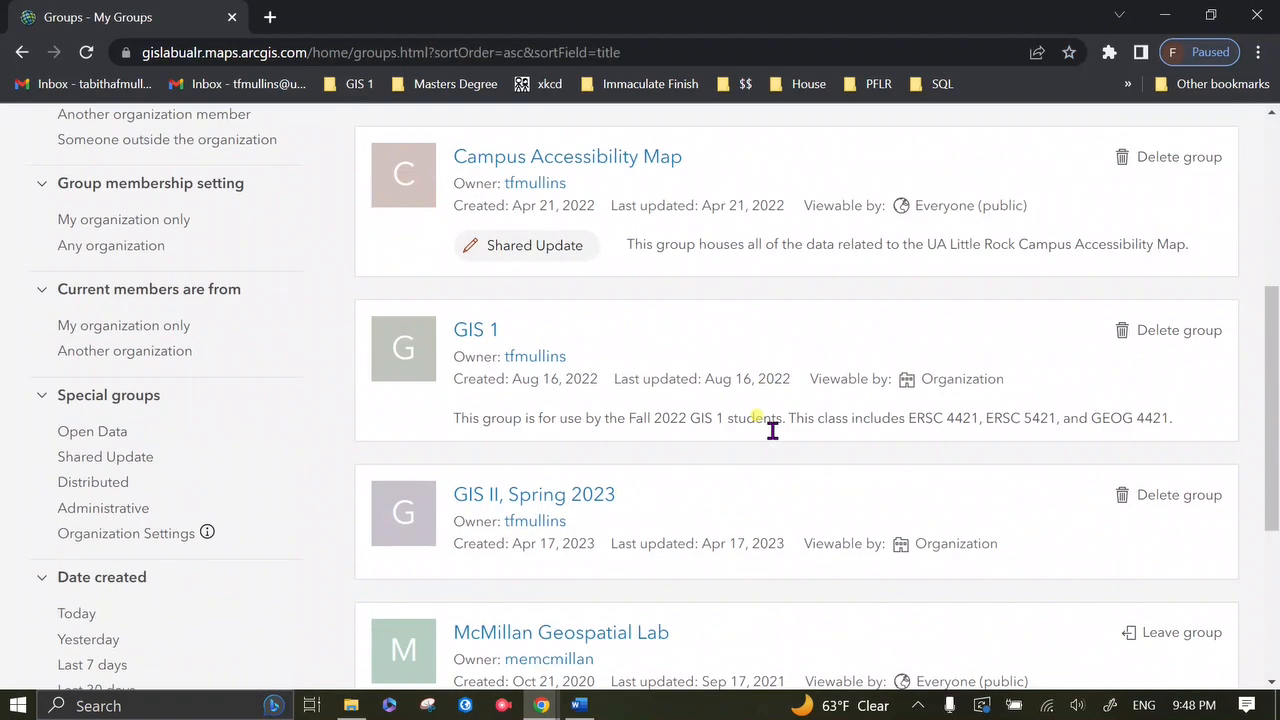
{"action": "left_click", "coordinate": [563, 496]}
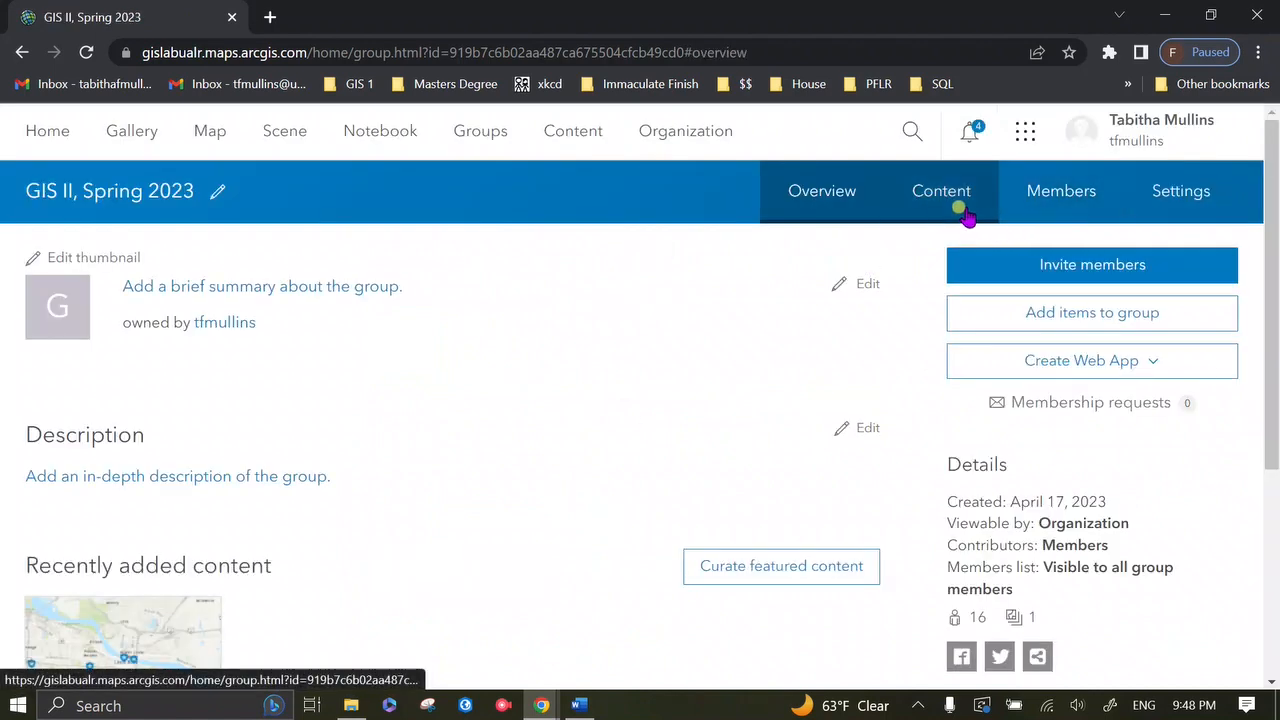
{"action": "left_click", "coordinate": [975, 210]}
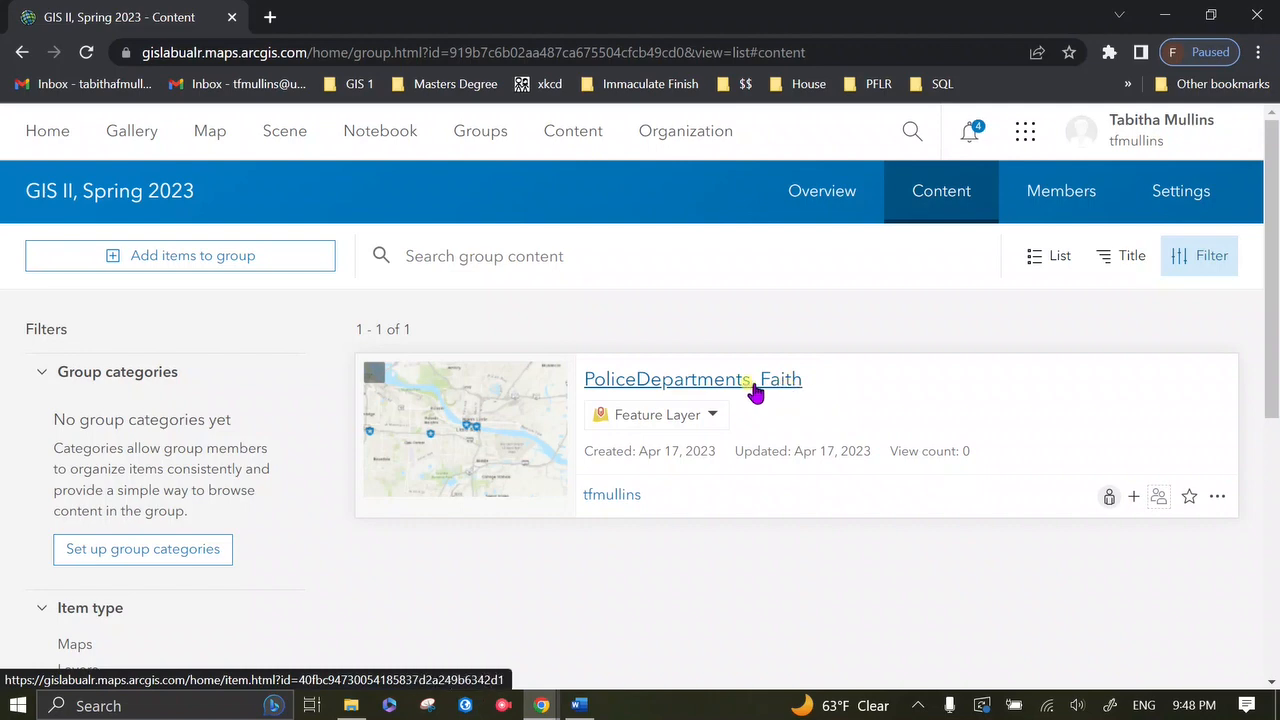
{"action": "left_click", "coordinate": [570, 138]}
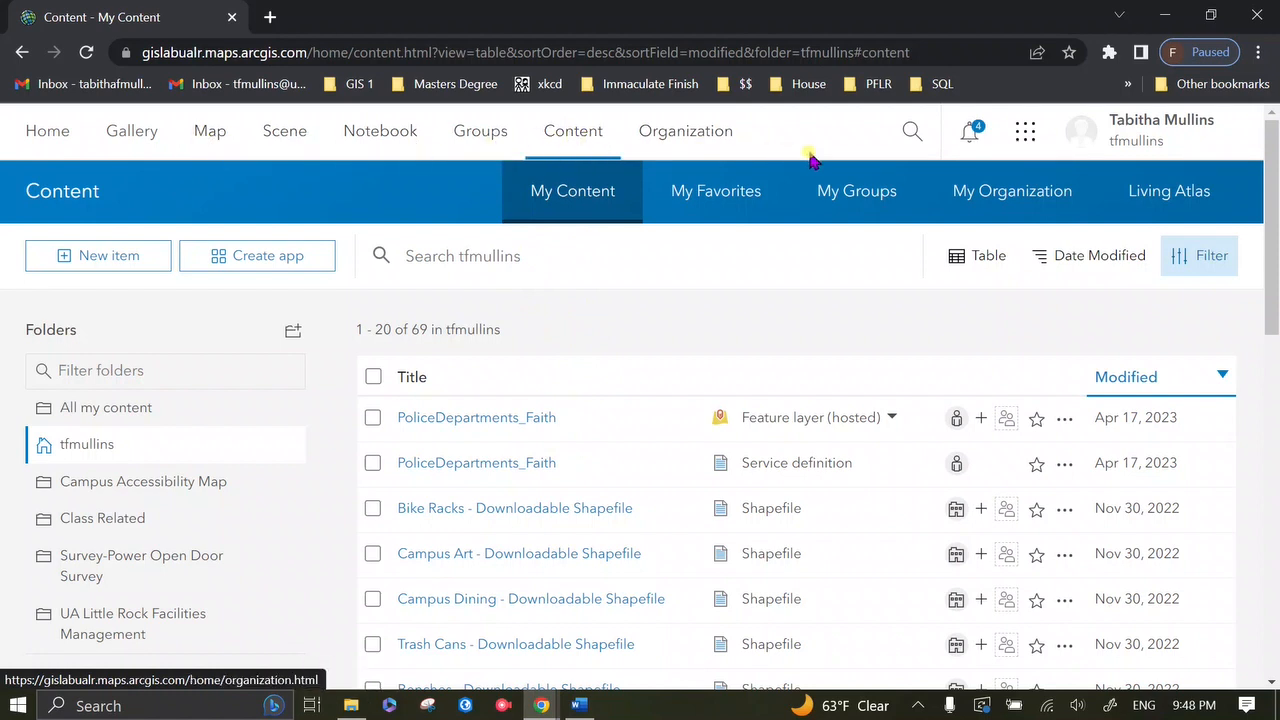
{"action": "left_click", "coordinate": [530, 419]}
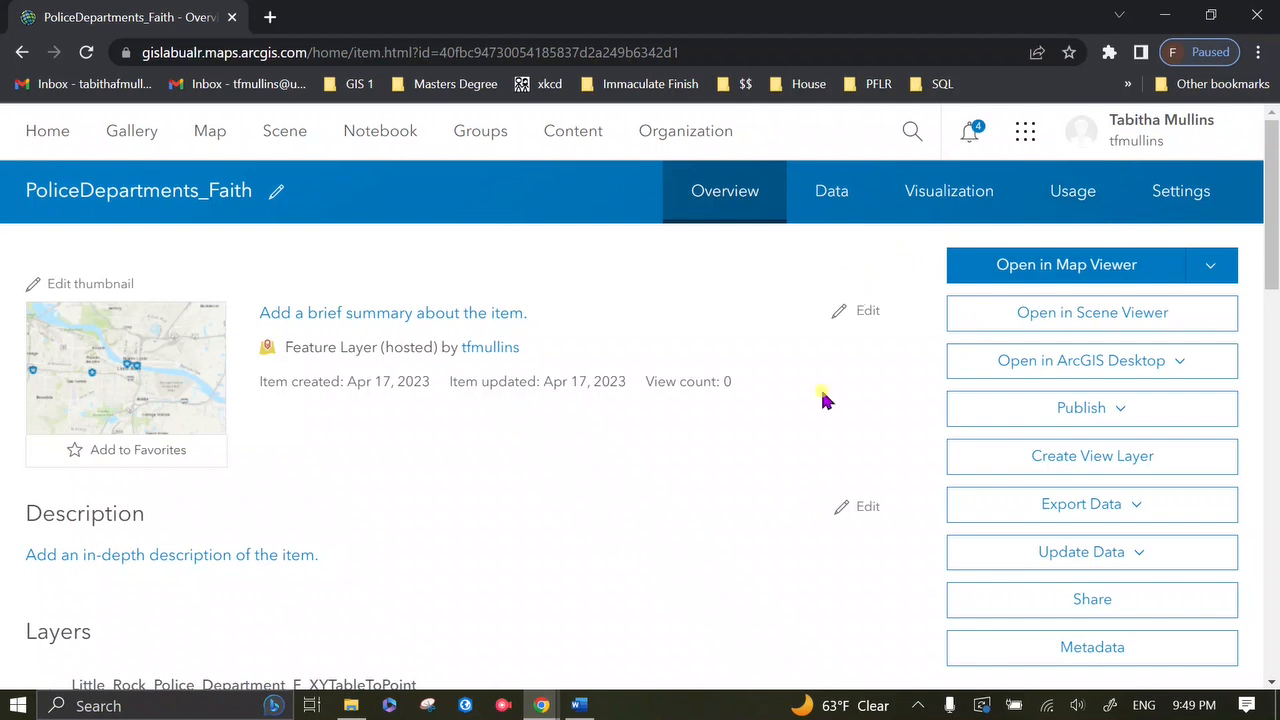
Step: Open PoliceDepartments_Faith in a new Map Viewer web map and save it as PoliceLocations_Faith
{"action": "left_click", "coordinate": [1150, 272]}
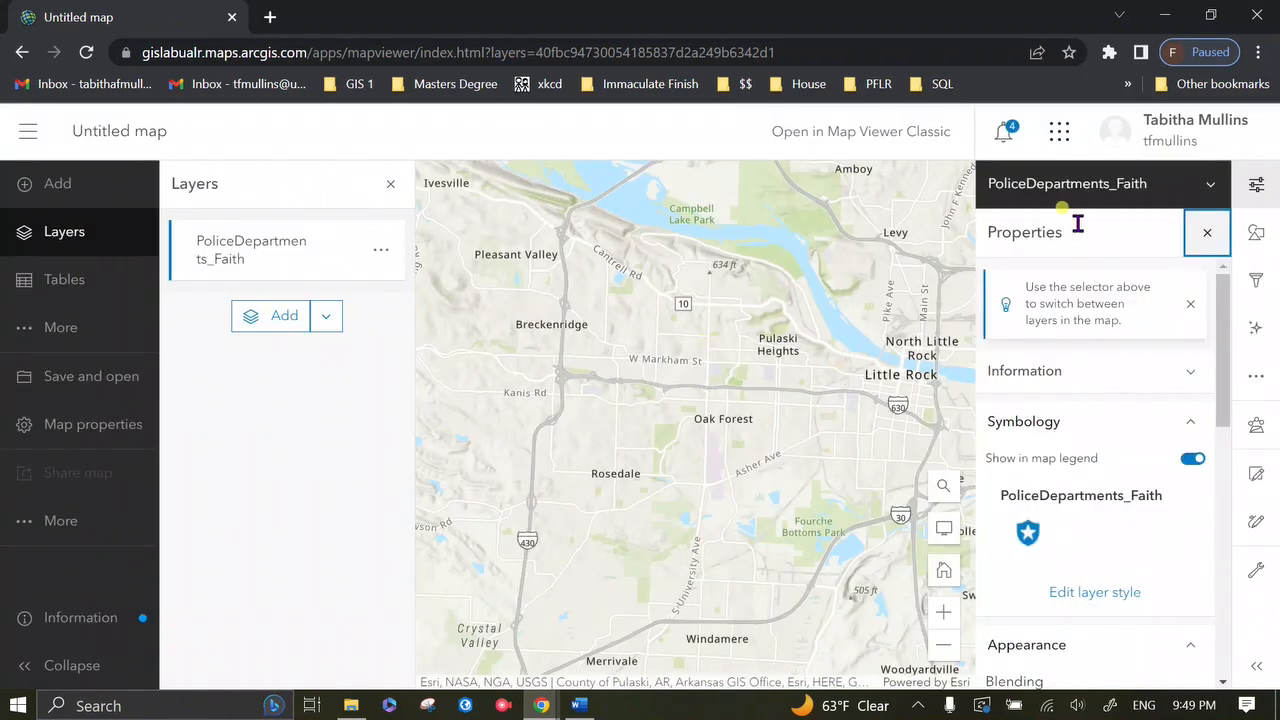
{"action": "left_click", "coordinate": [62, 376]}
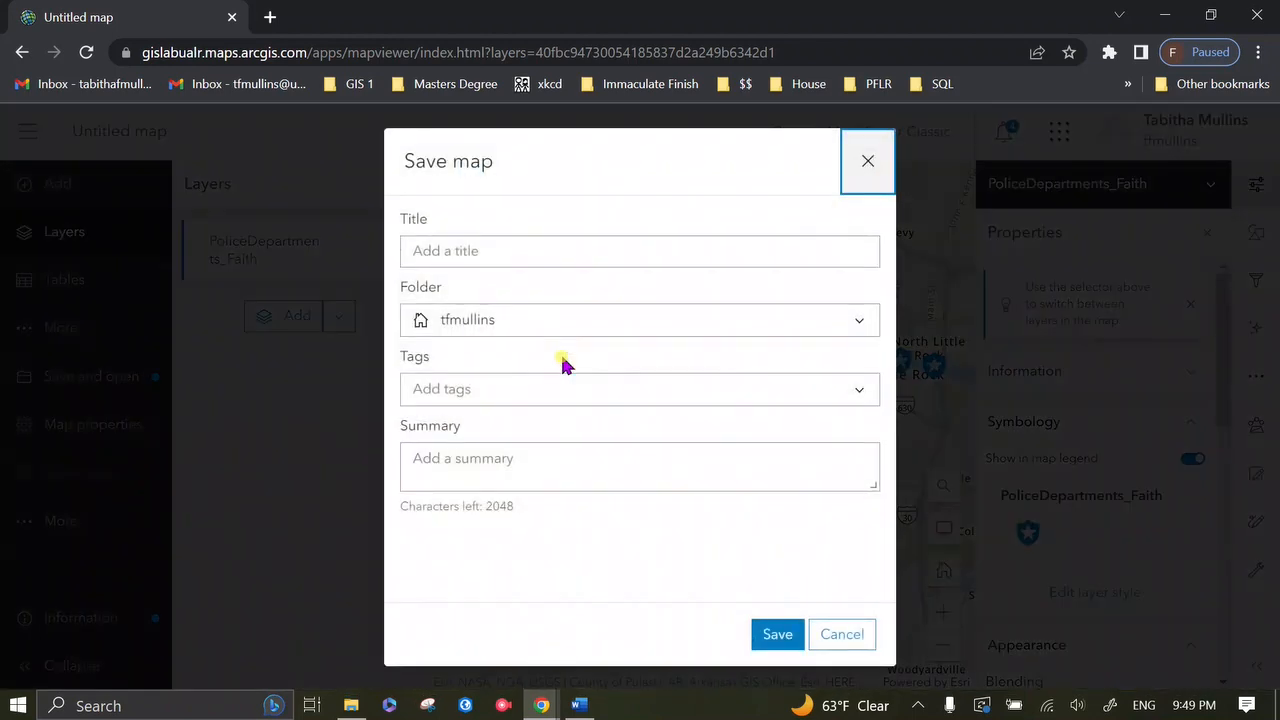
{"action": "left_click", "coordinate": [577, 254]}
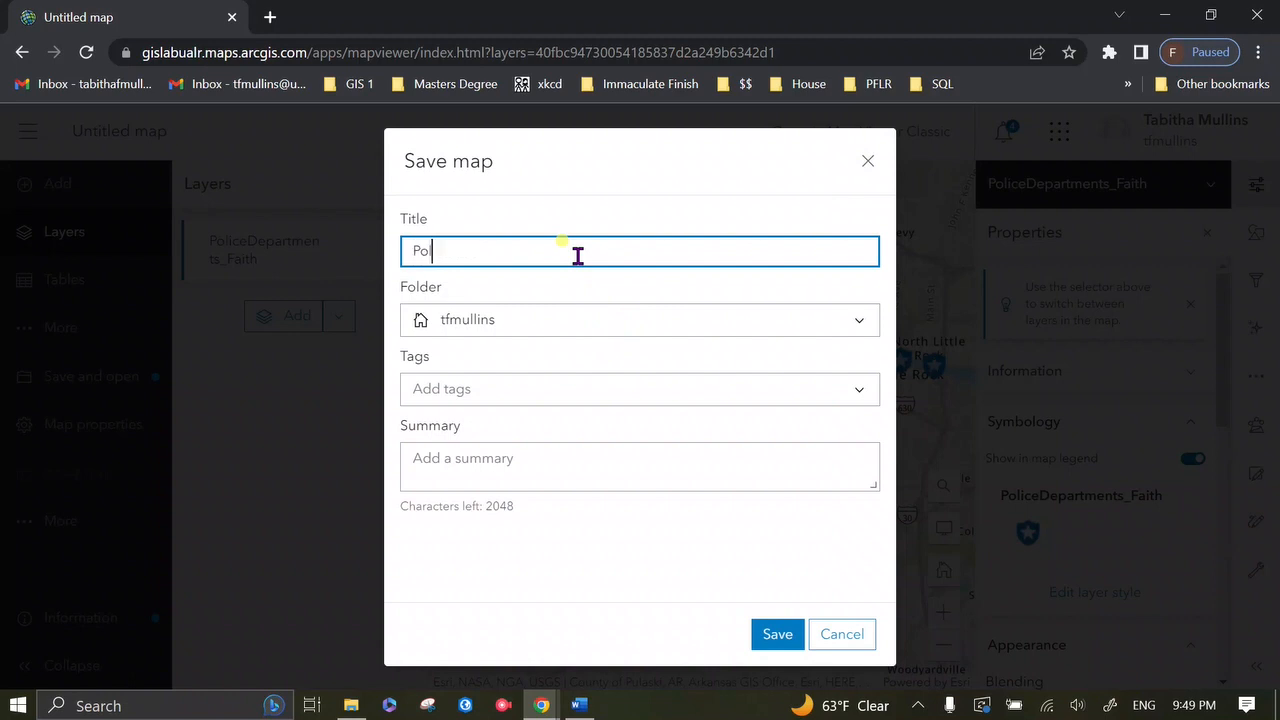
{"action": "key", "text": "BackSpace"}
{"action": "key", "text": "BackSpace"}
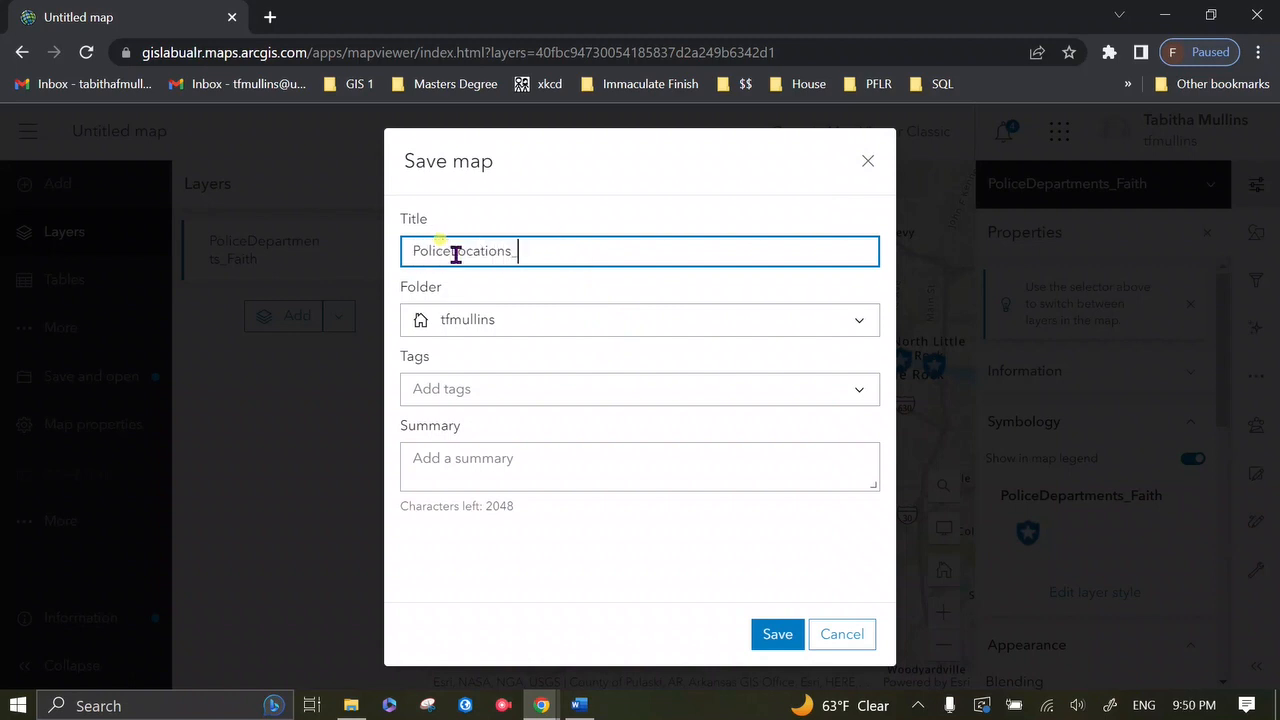
{"action": "left_click", "coordinate": [776, 630]}
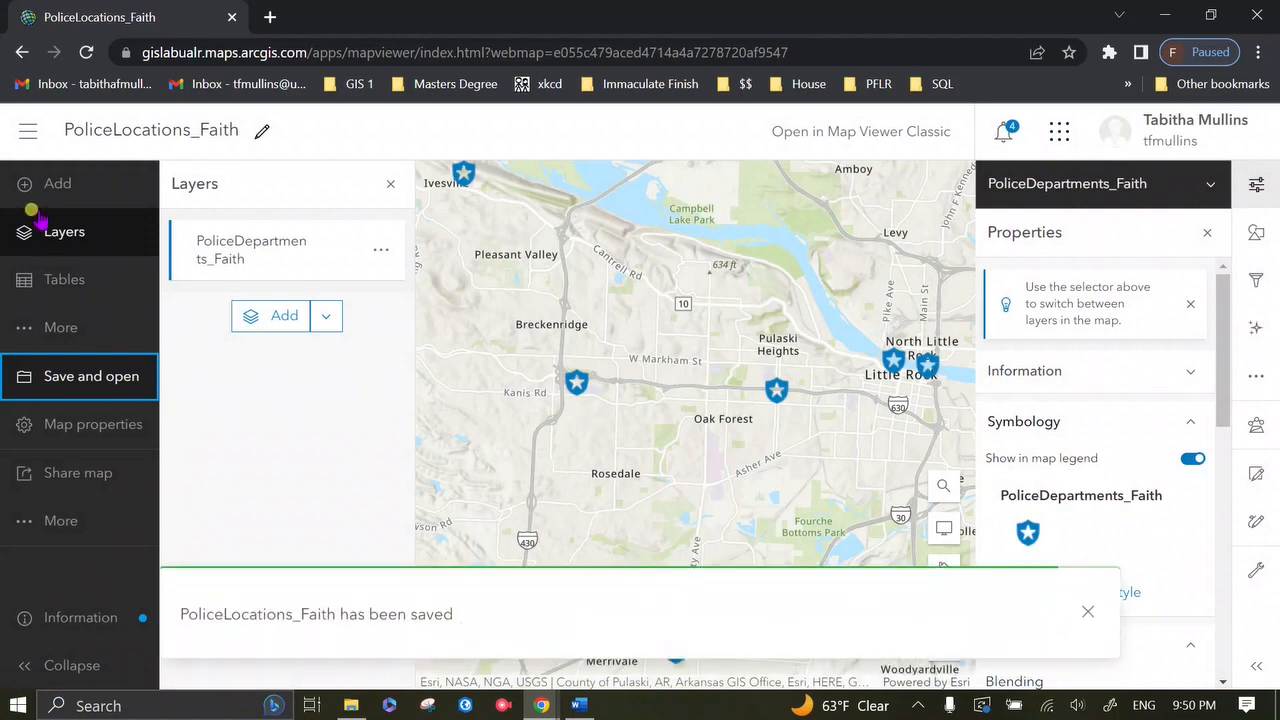
{"action": "left_click", "coordinate": [28, 130]}
Step: Open the PoliceLocations_Faith web map item from the GIS II, Spring 2023 group's content
{"action": "left_click", "coordinate": [105, 504]}
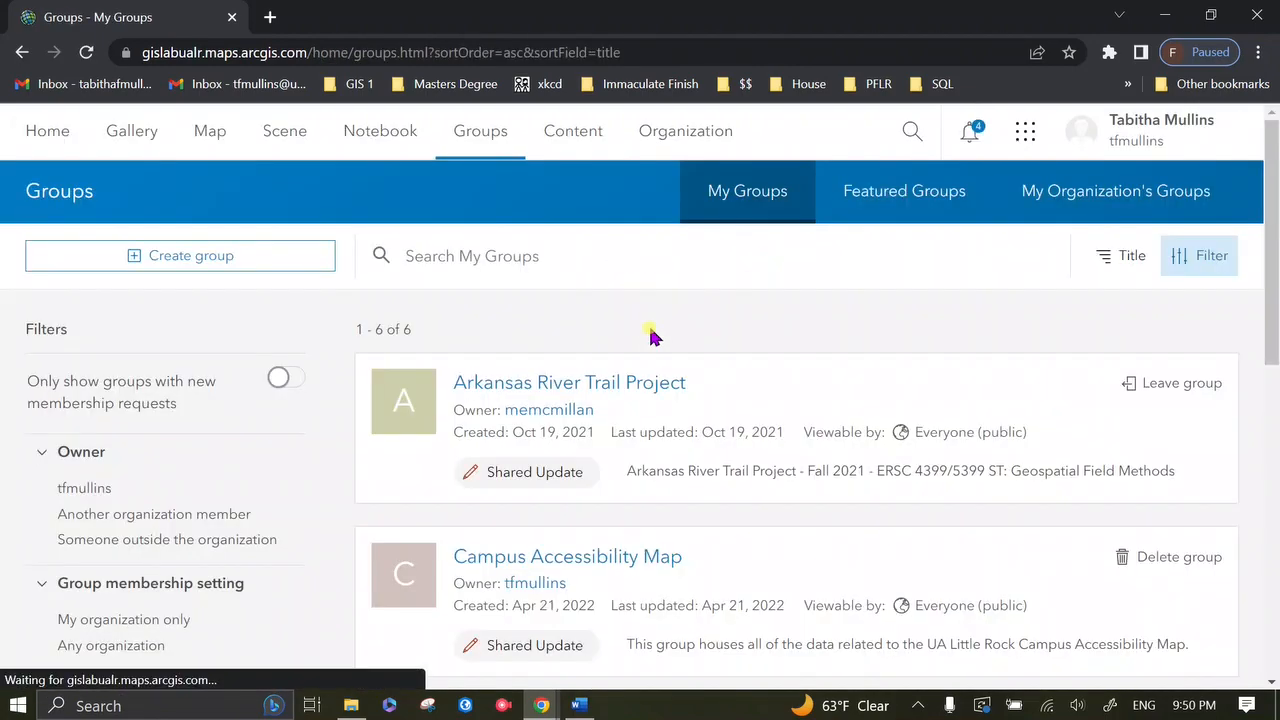
{"action": "scroll", "coordinate": [576, 631], "scroll_direction": "down", "scroll_amount": 5}
{"action": "left_click", "coordinate": [541, 360]}
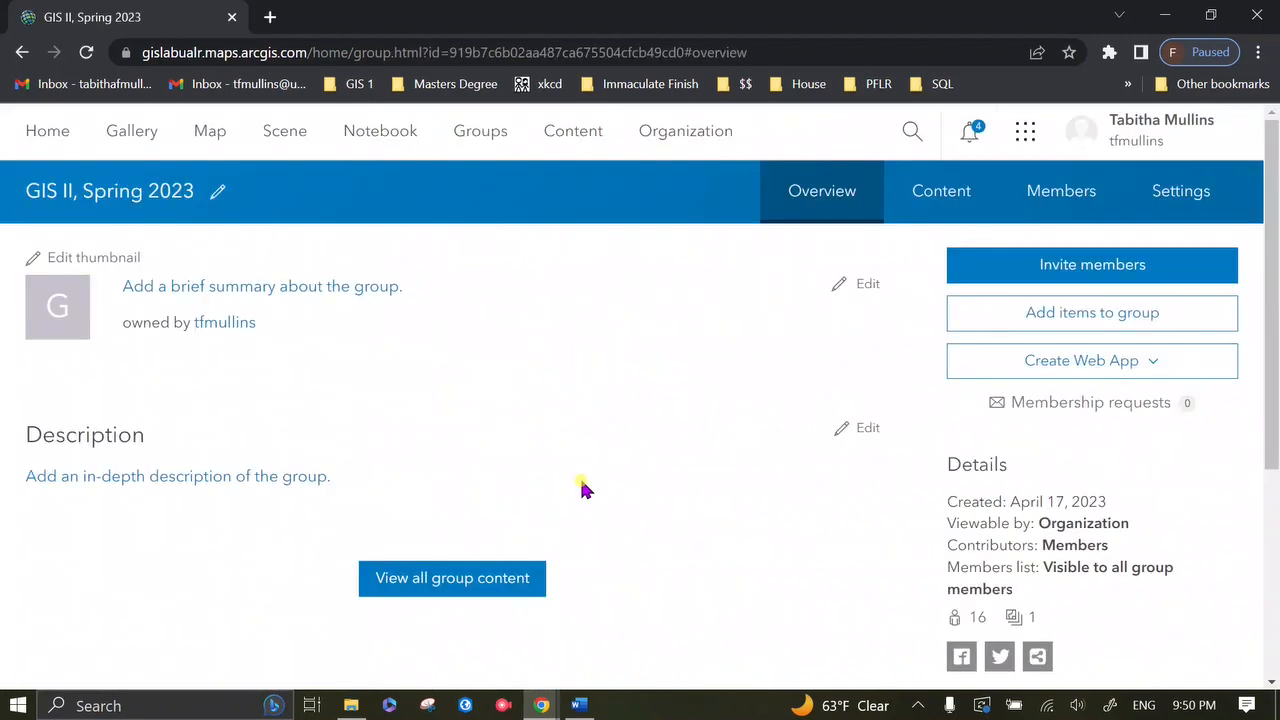
{"action": "left_click", "coordinate": [952, 193]}
{"action": "scroll", "coordinate": [757, 529], "scroll_direction": "down", "scroll_amount": 2}
{"action": "scroll", "coordinate": [760, 540], "scroll_direction": "up", "scroll_amount": 2}
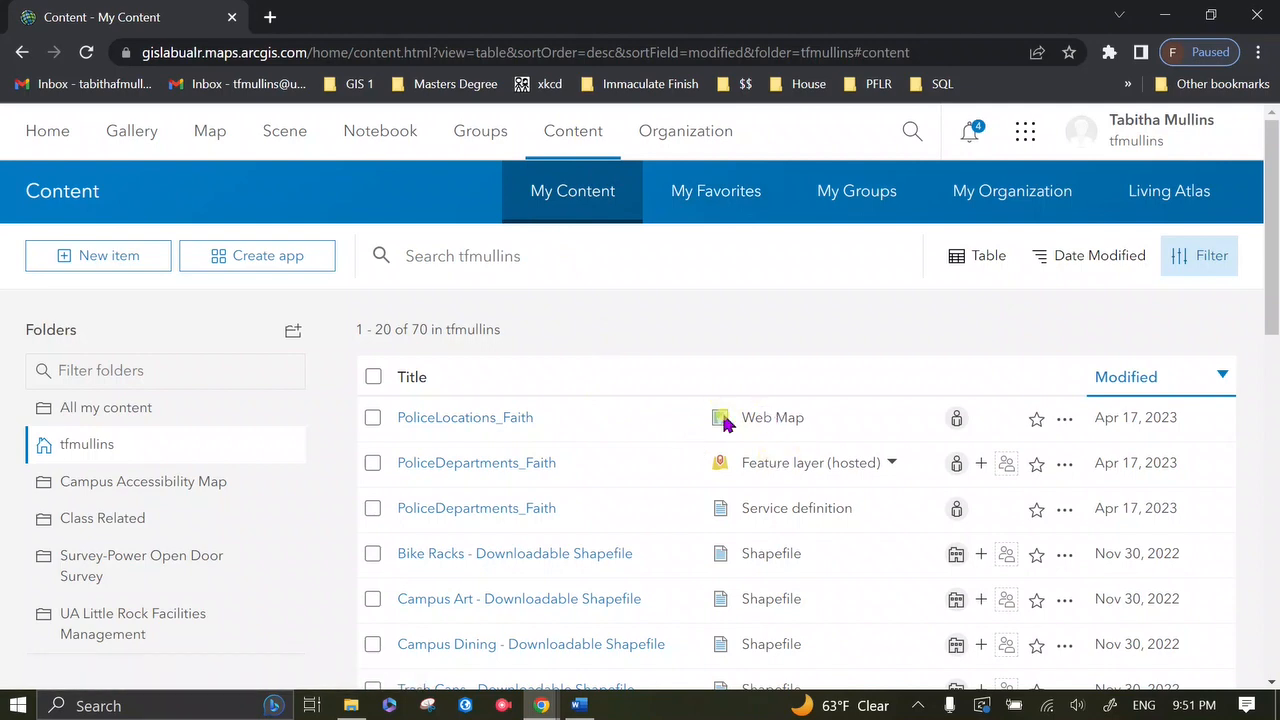
{"action": "left_click", "coordinate": [489, 420]}
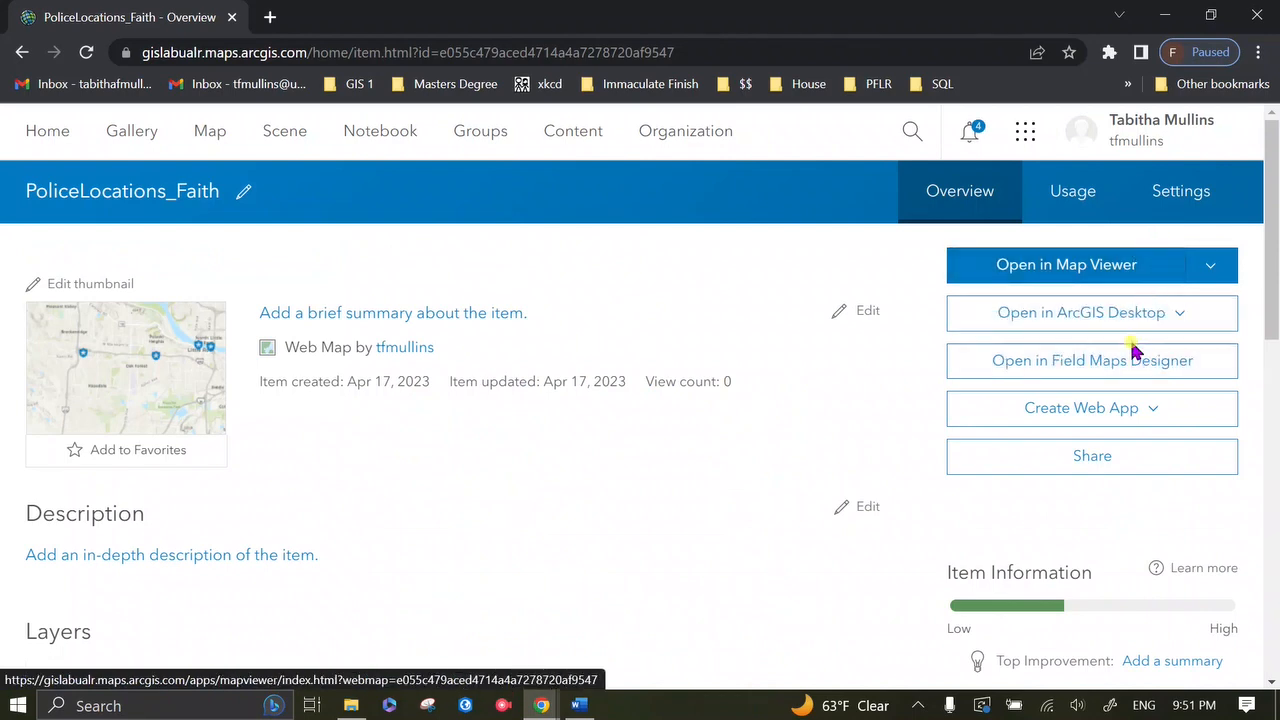
Step: Share PoliceLocations_Faith with Organization and the GIS II, Spring 2023 group, updating the layer's sharing
{"action": "left_click", "coordinate": [1136, 464]}
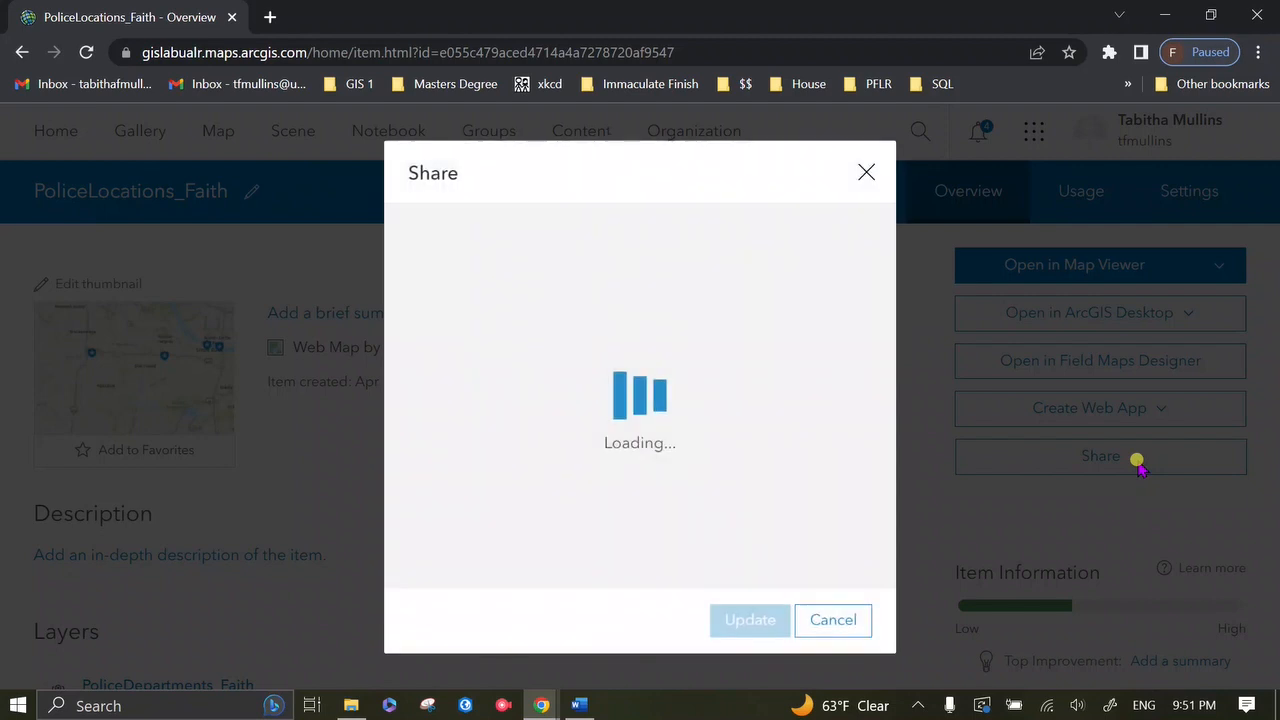
{"action": "left_click", "coordinate": [621, 345]}
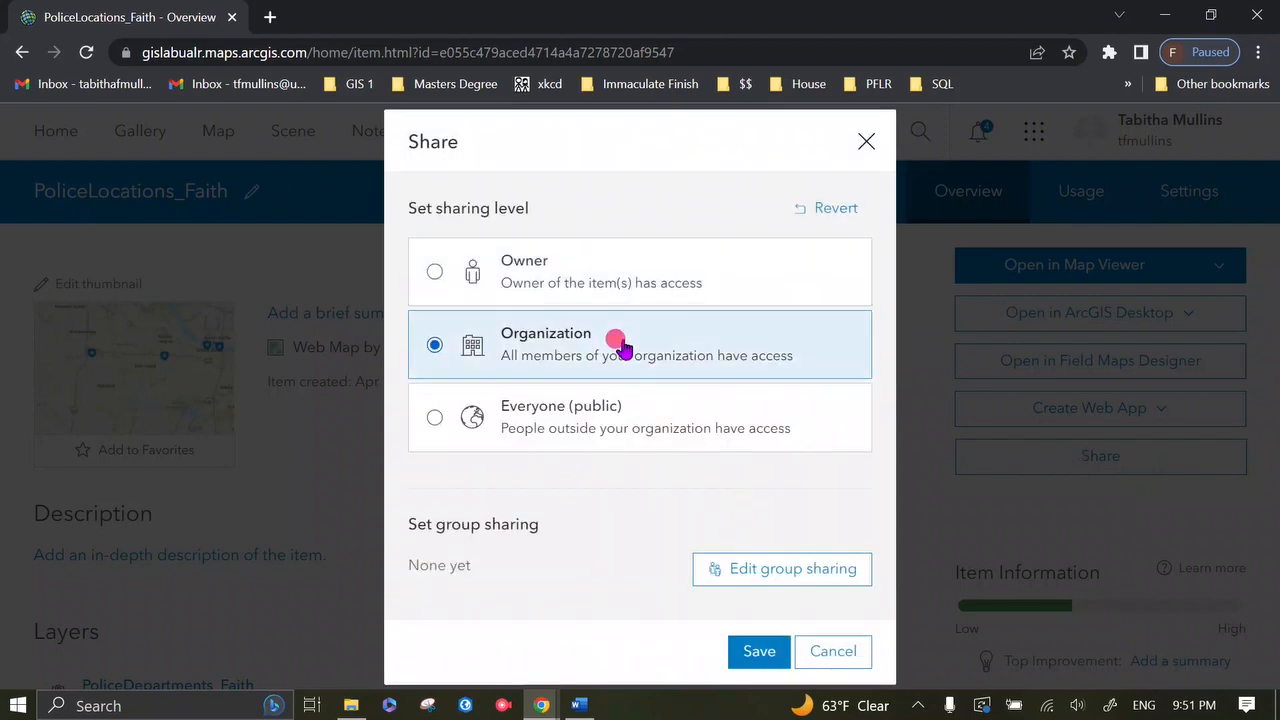
{"action": "left_click", "coordinate": [733, 580]}
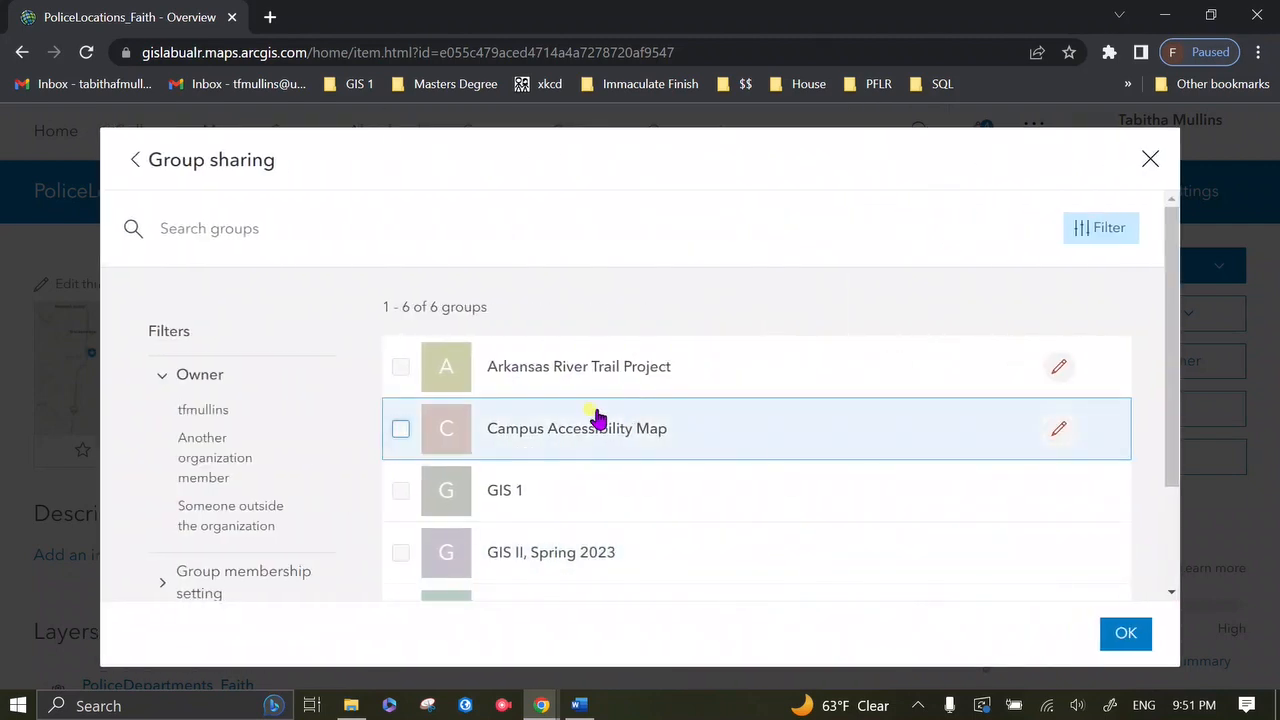
{"action": "left_click", "coordinate": [400, 552]}
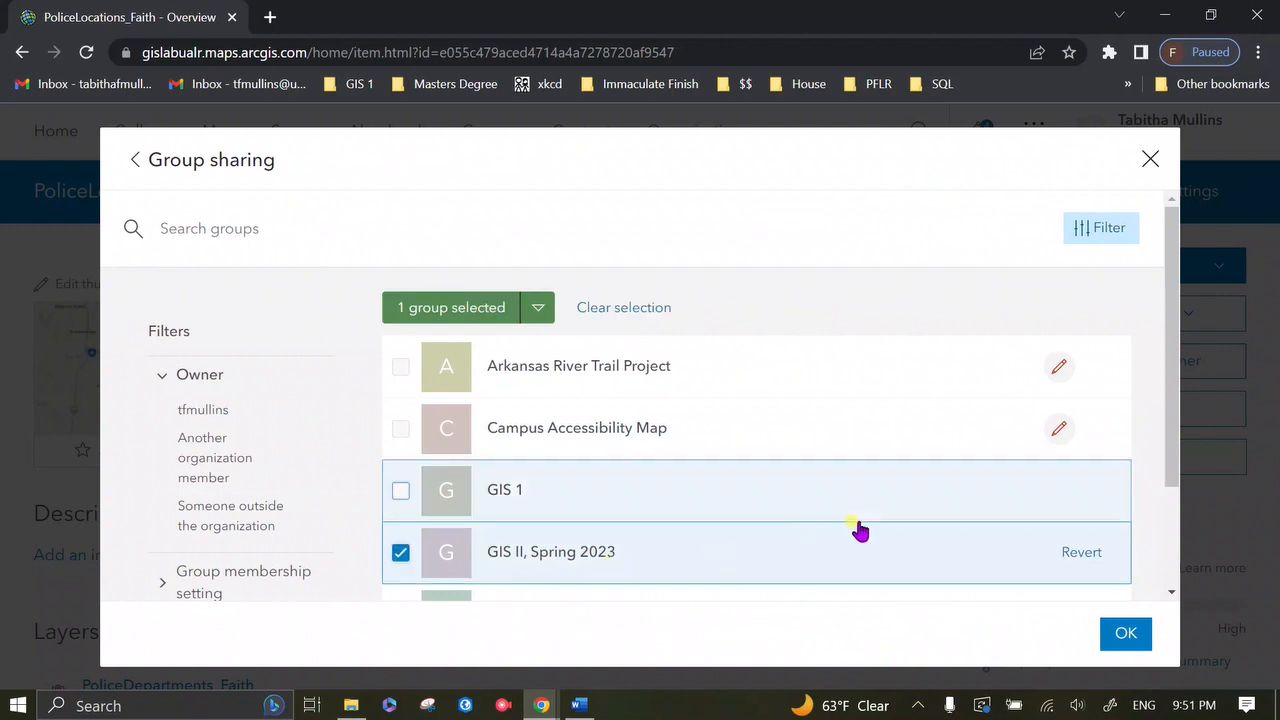
{"action": "left_click", "coordinate": [1126, 640]}
{"action": "left_click", "coordinate": [750, 660]}
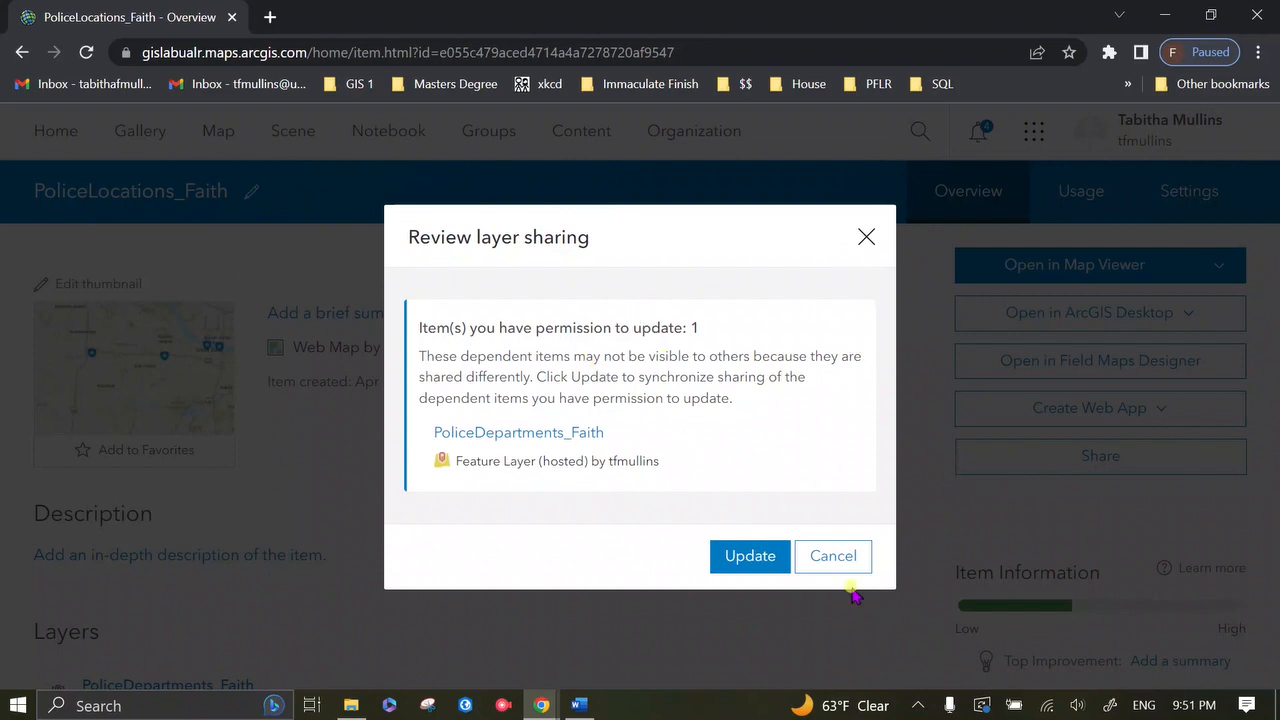
{"action": "left_click", "coordinate": [748, 558]}
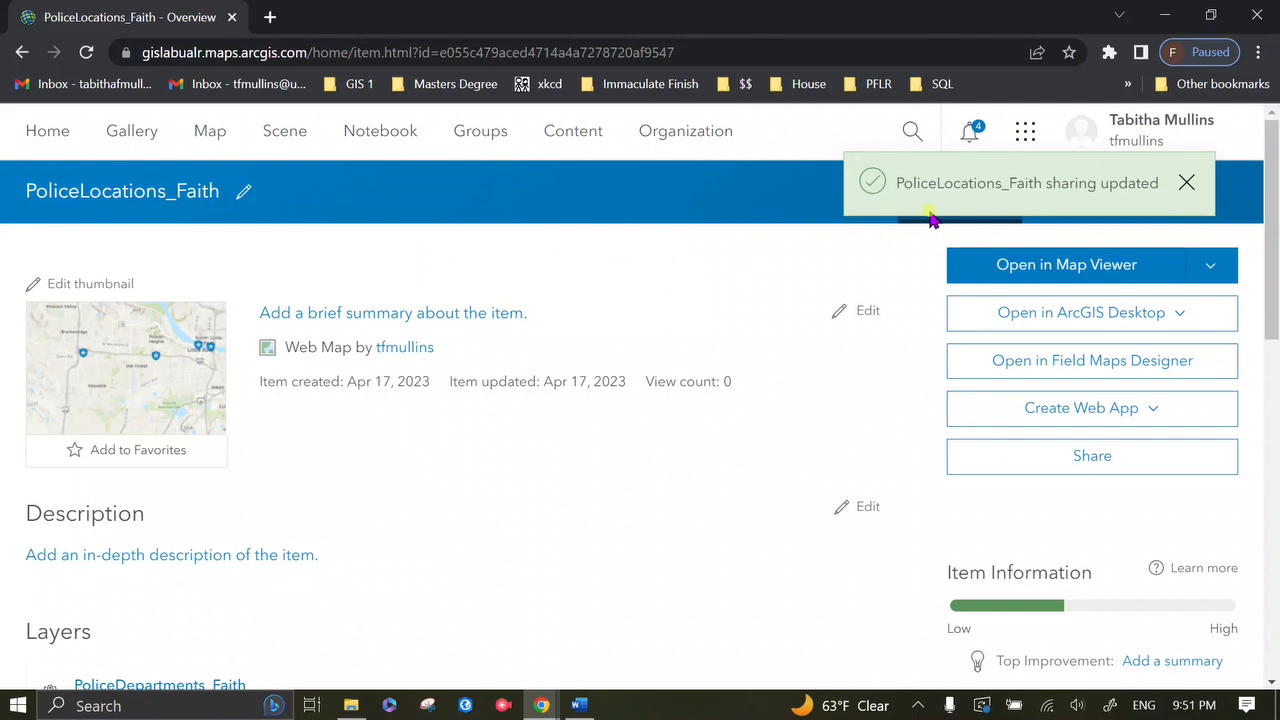
{"action": "left_click", "coordinate": [1190, 184]}
Step: Return to the GIS II, Spring 2023 group's content list and open the PoliceLocations_Faith item page
{"action": "left_click", "coordinate": [468, 131]}
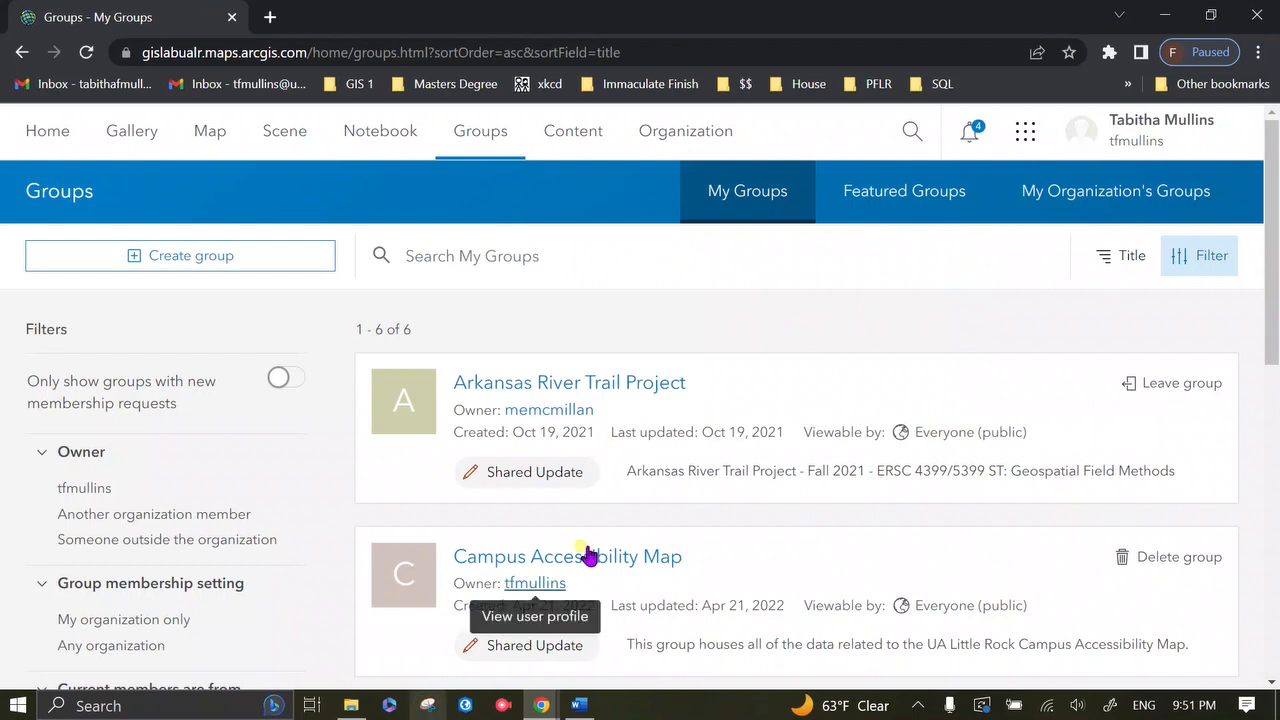
{"action": "scroll", "coordinate": [580, 550], "scroll_direction": "down", "scroll_amount": 4}
{"action": "left_click", "coordinate": [532, 515]}
{"action": "double_click", "coordinate": [530, 500]}
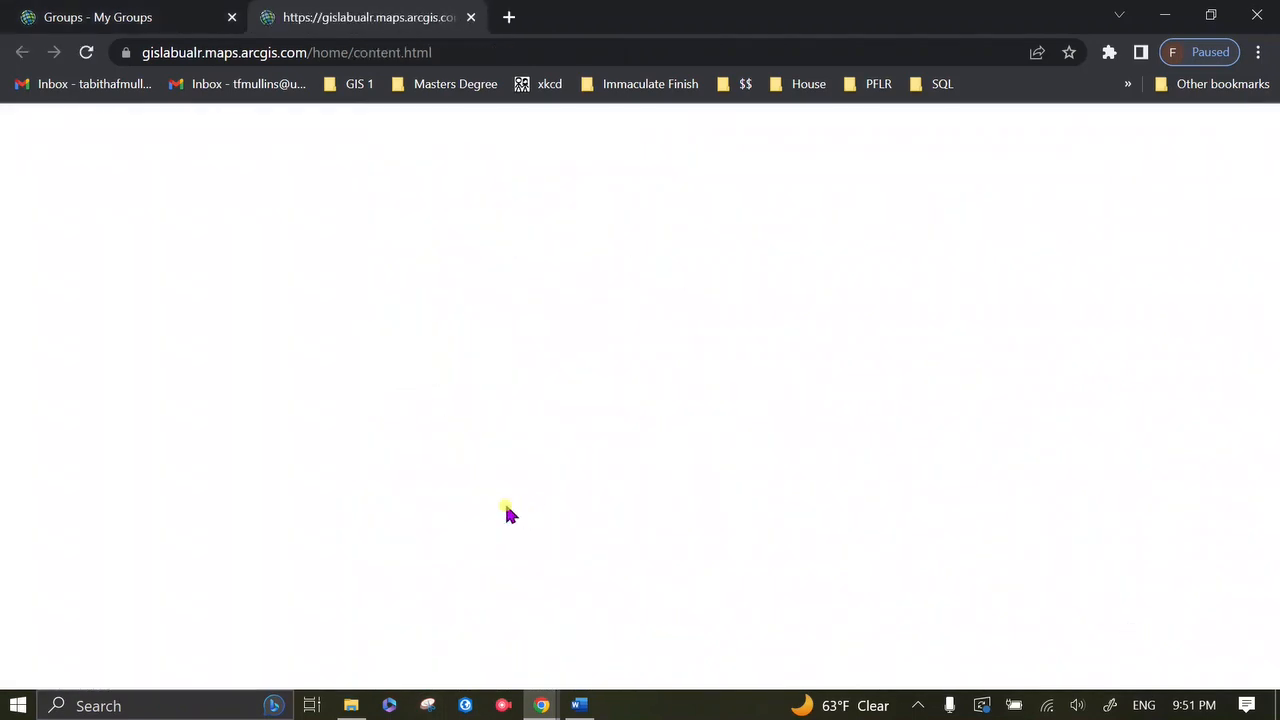
{"action": "left_click", "coordinate": [90, 17]}
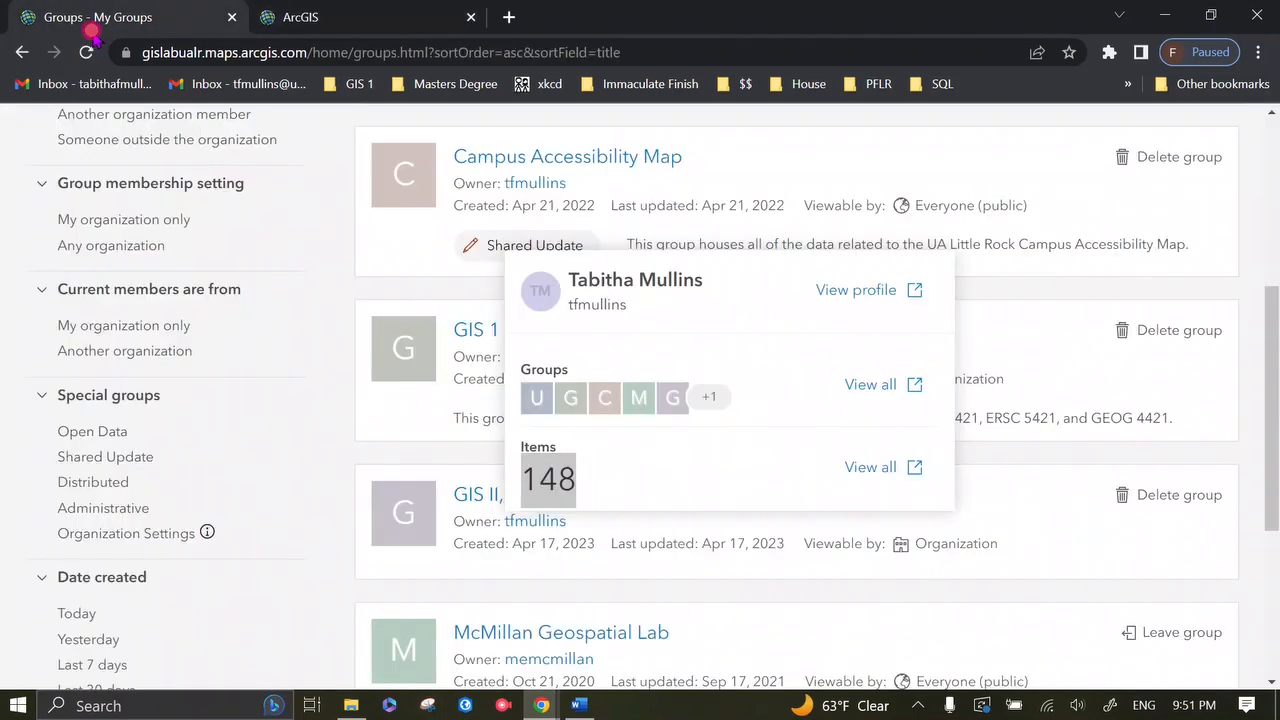
{"action": "left_click", "coordinate": [477, 492]}
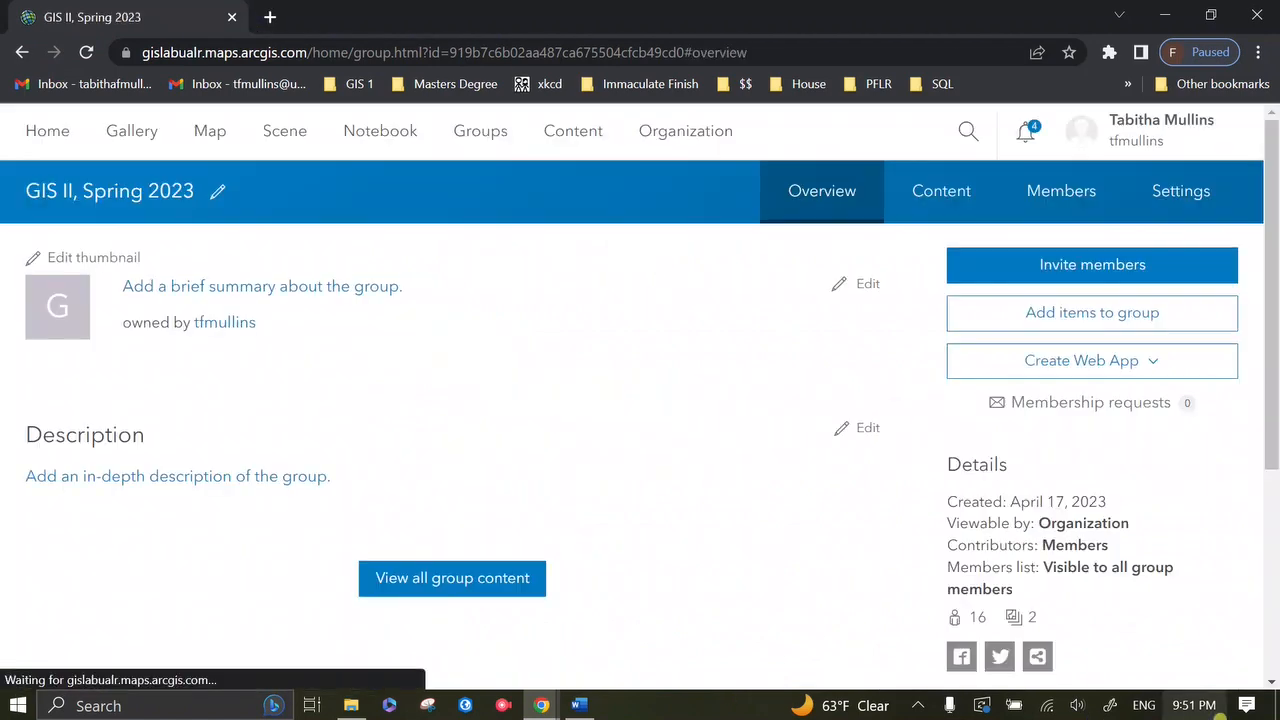
{"action": "left_click", "coordinate": [964, 212]}
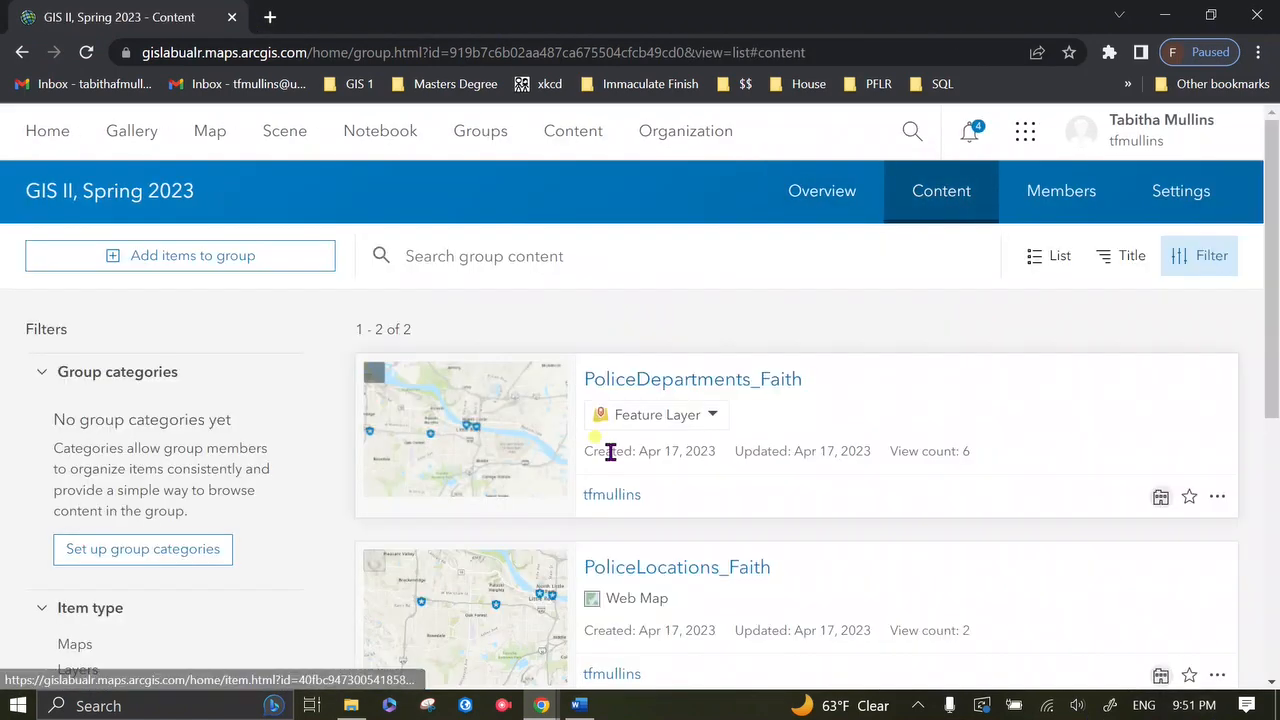
{"action": "scroll", "coordinate": [934, 446], "scroll_direction": "down", "scroll_amount": 3}
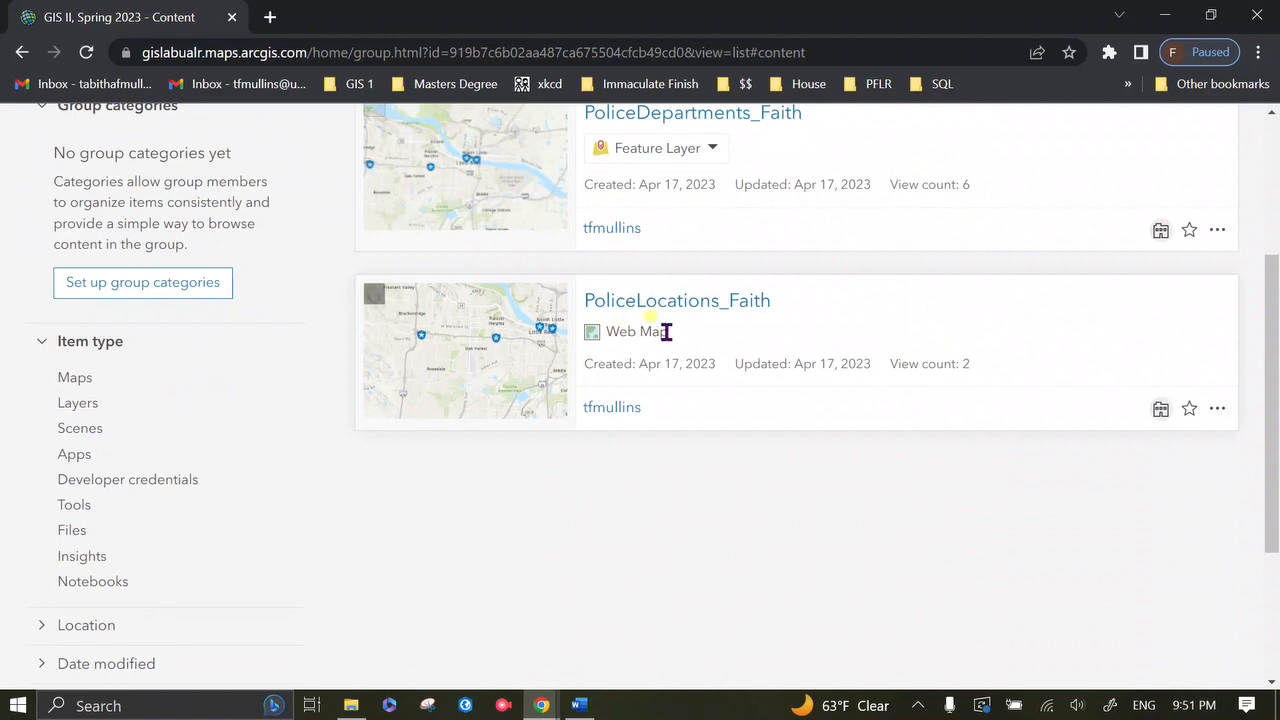
{"action": "scroll", "coordinate": [640, 332], "scroll_direction": "up", "scroll_amount": 2}
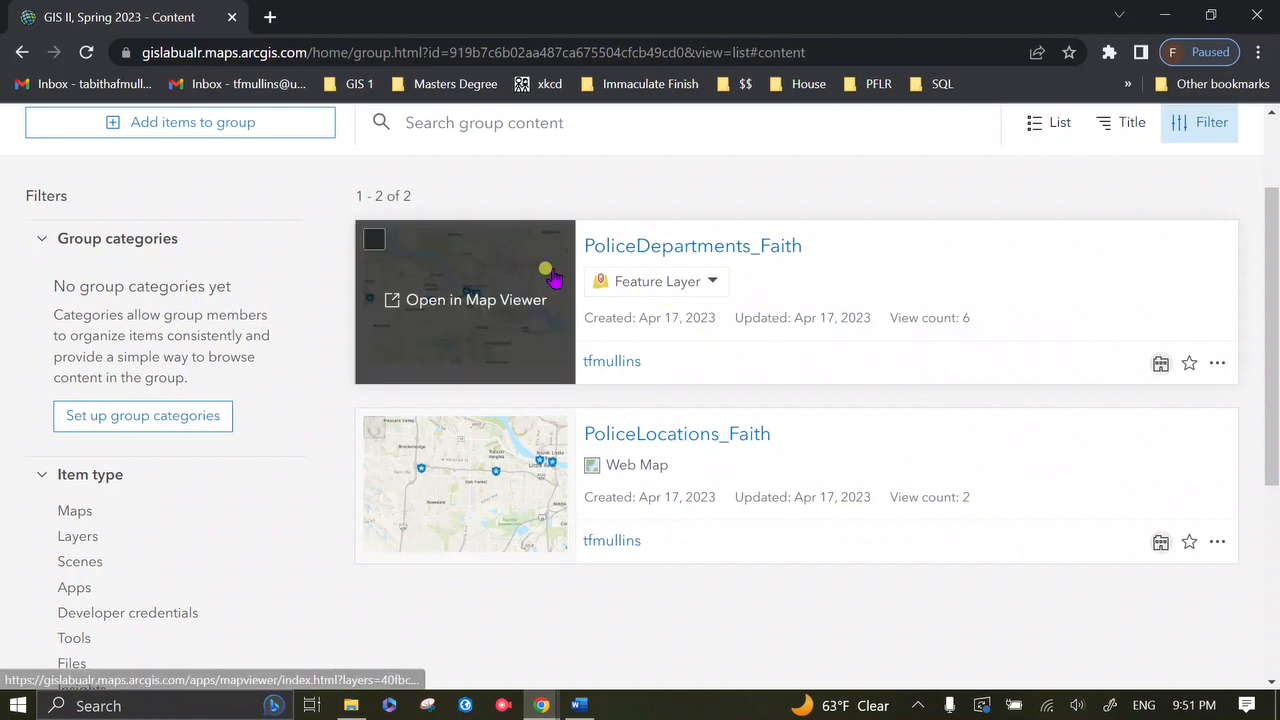
{"action": "left_click", "coordinate": [676, 437]}
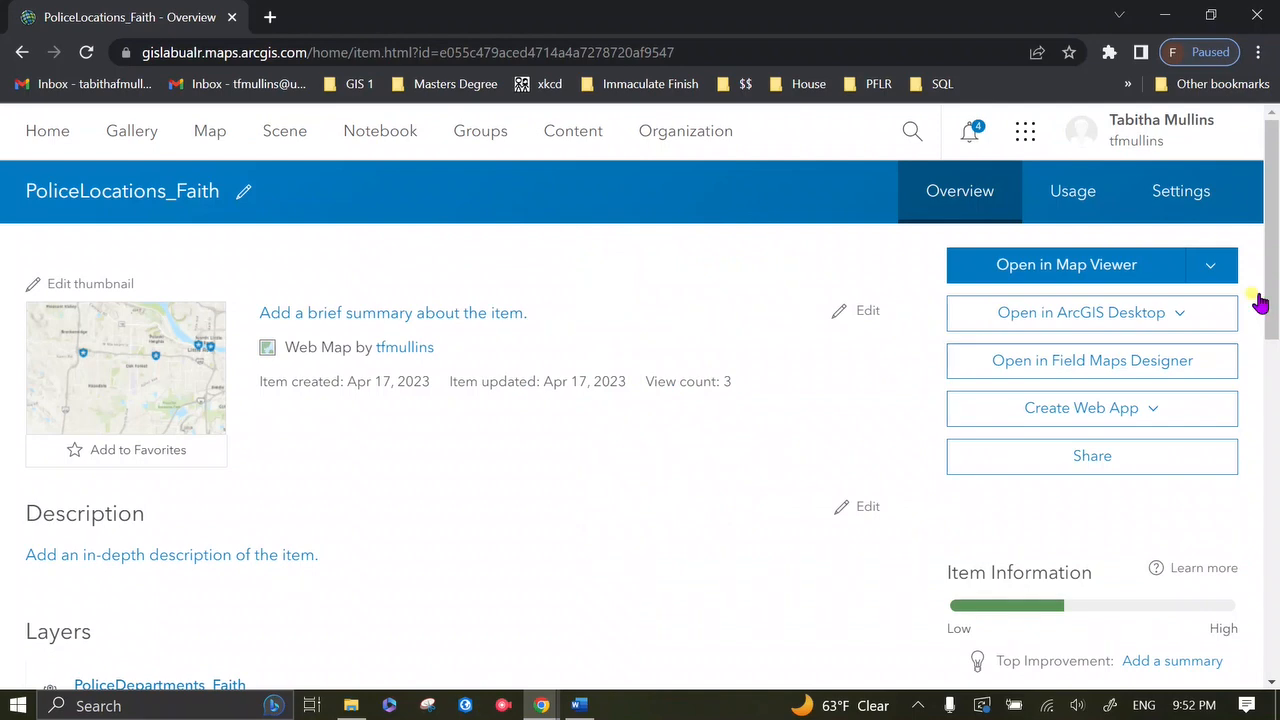
Step: Open the PoliceLocations_Faith web map in Map Viewer
{"action": "left_click", "coordinate": [1094, 276]}
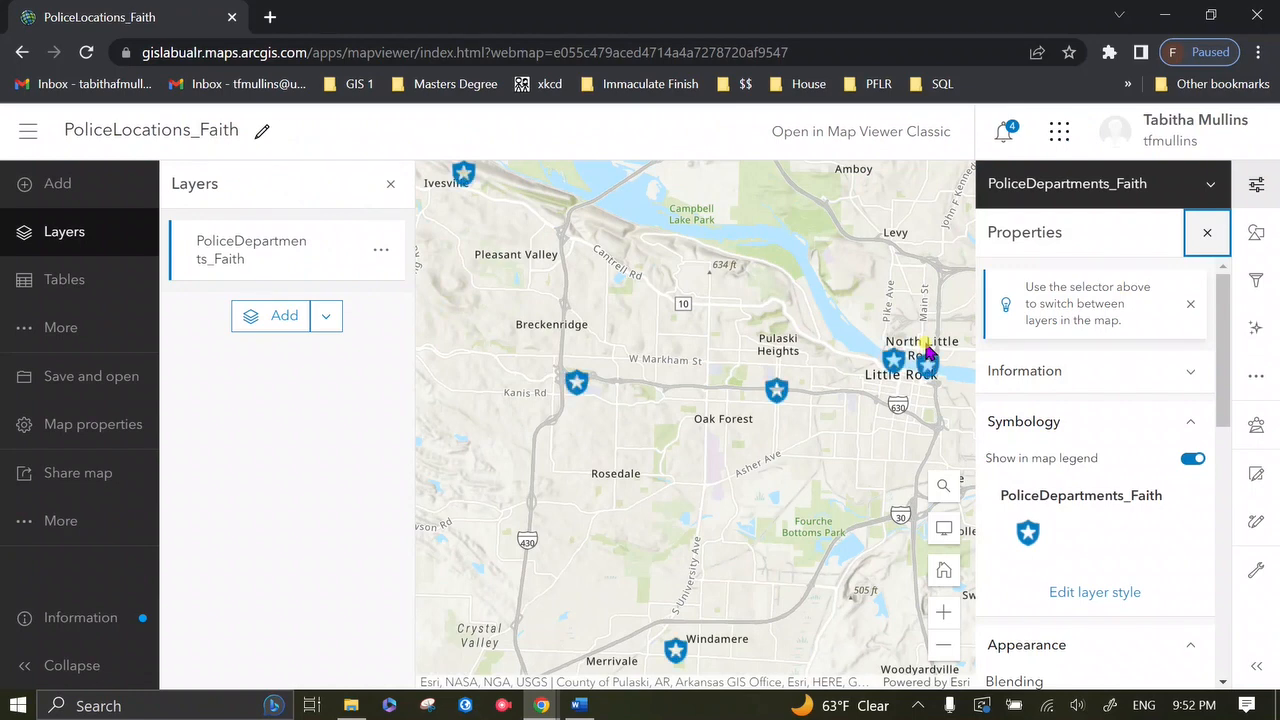
{"action": "left_click", "coordinate": [1209, 232]}
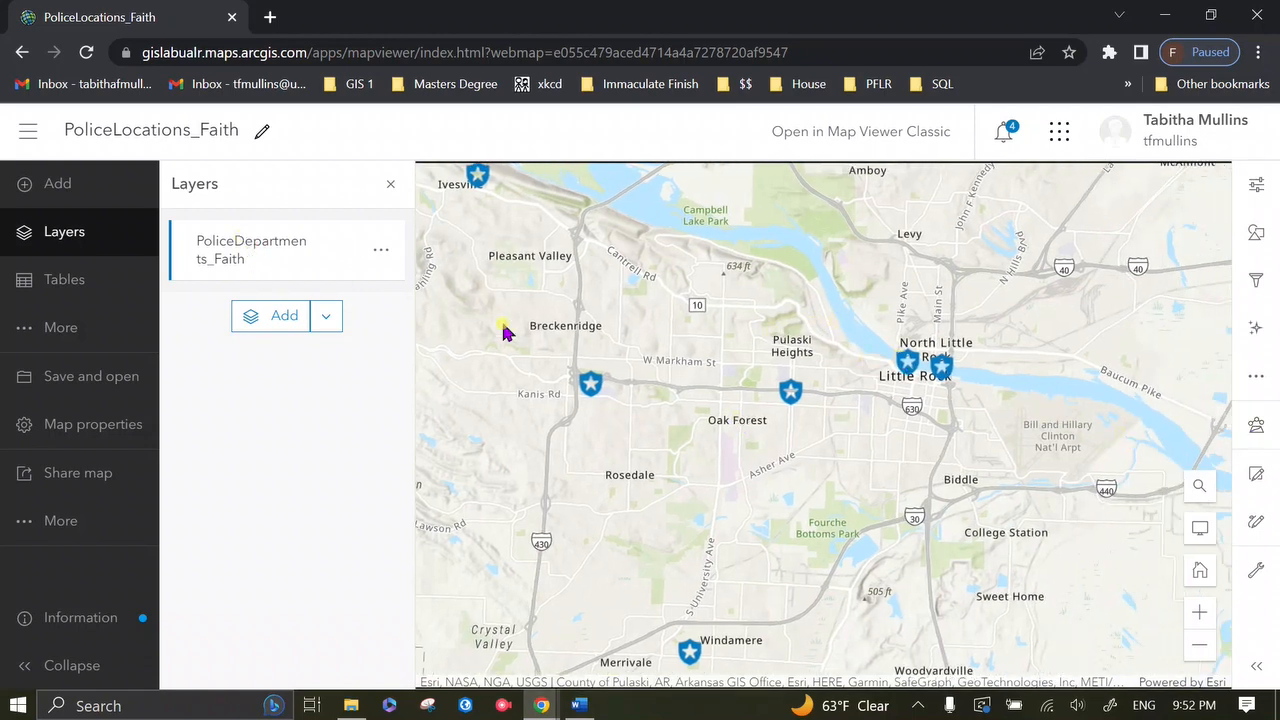
{"action": "left_click", "coordinate": [360, 300]}
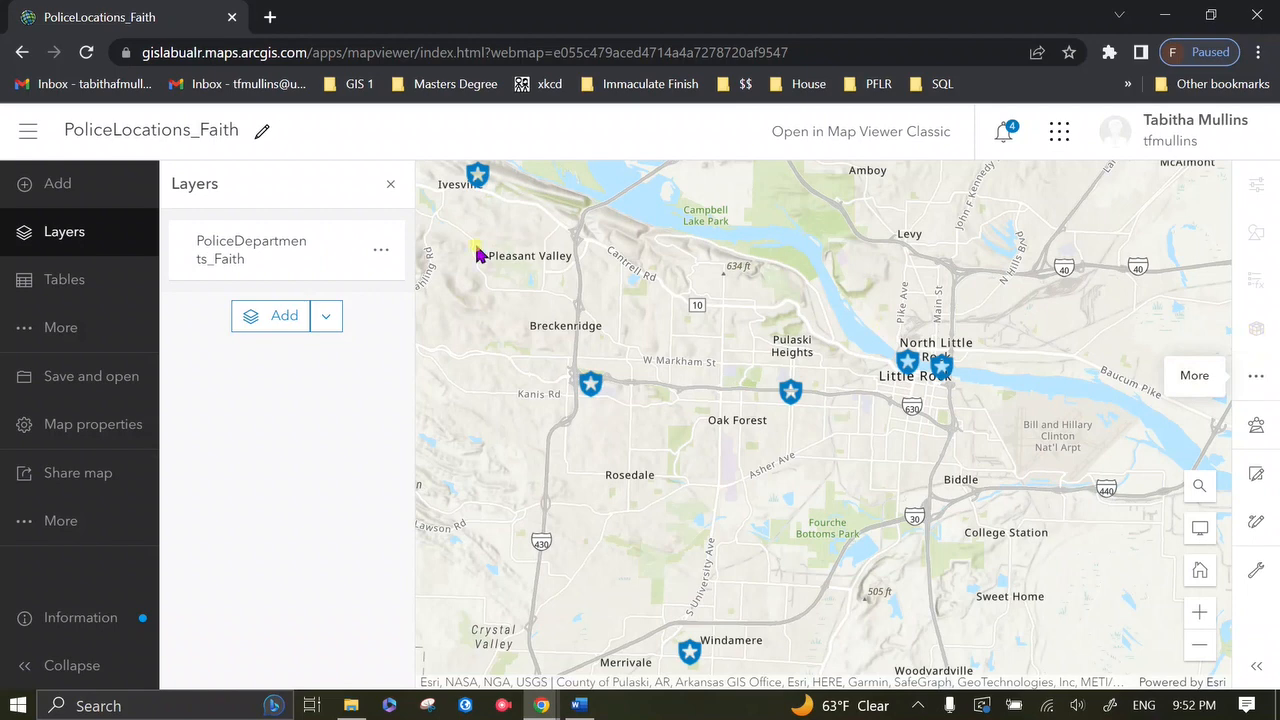
Step: Review the PoliceDepartments_Faith layer's properties and filter, then bring up its pop-up settings
{"action": "left_click", "coordinate": [210, 268]}
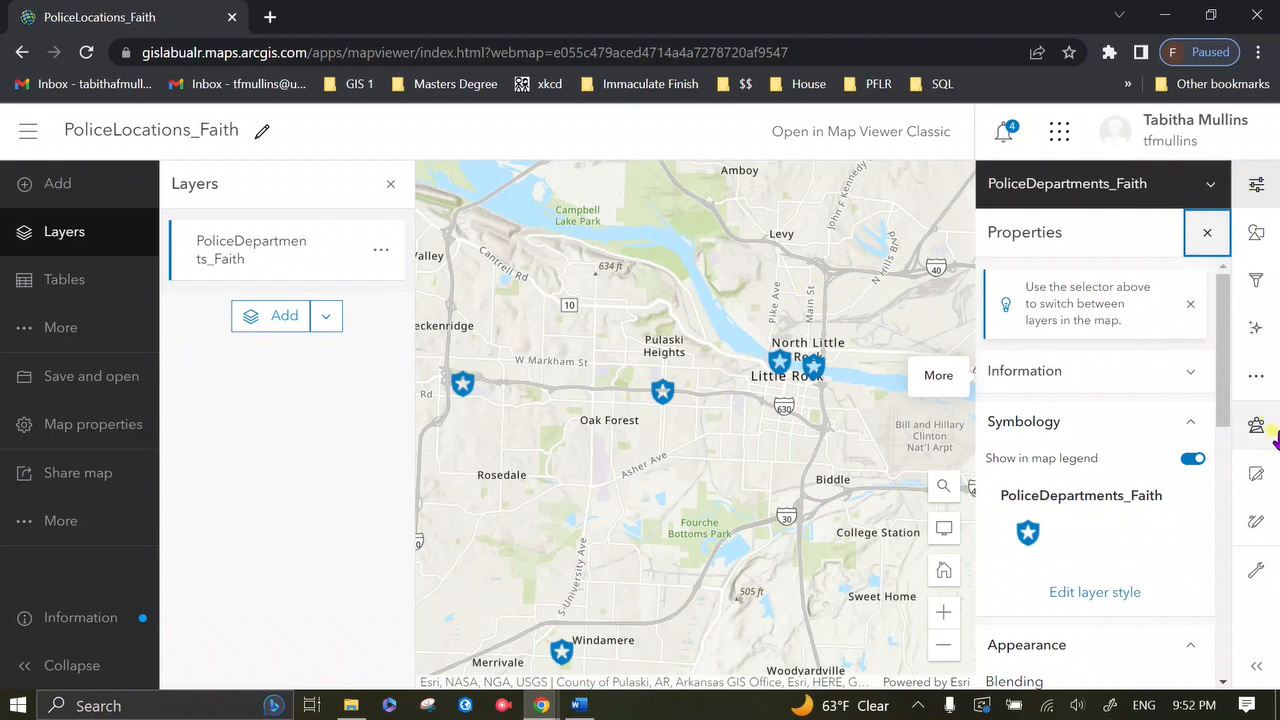
{"action": "left_click", "coordinate": [1253, 195]}
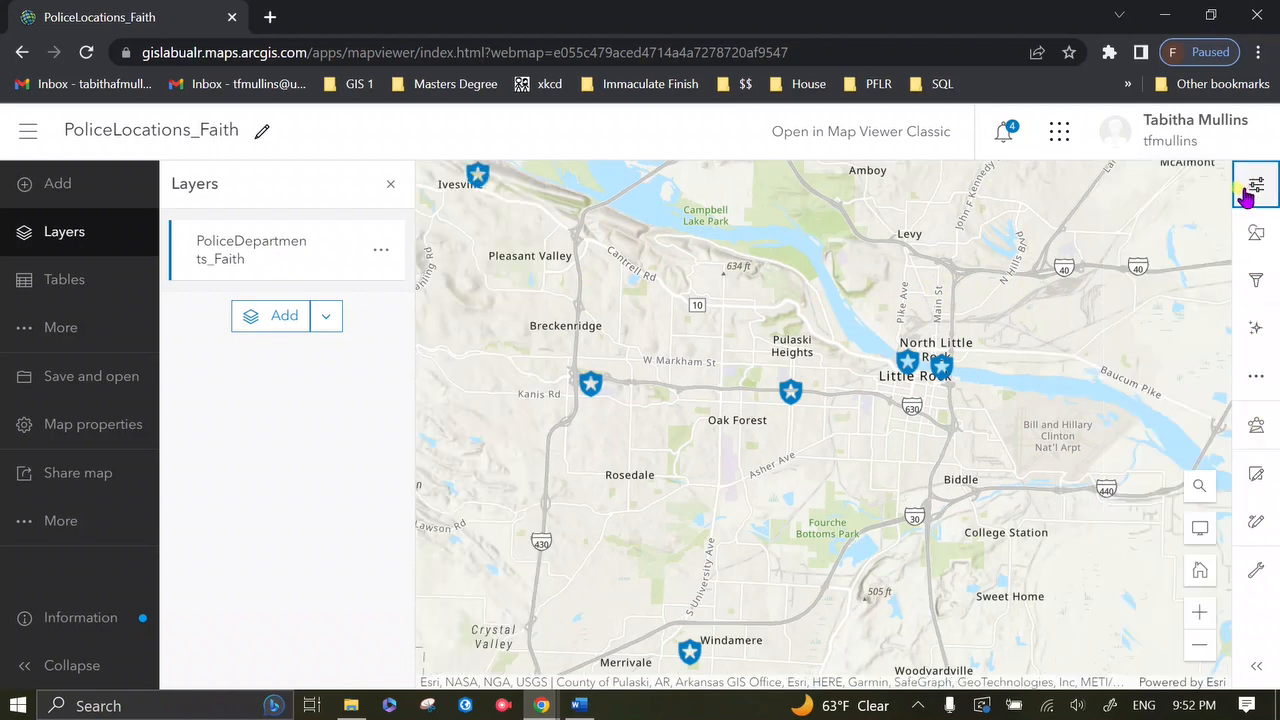
{"action": "left_click", "coordinate": [1252, 190]}
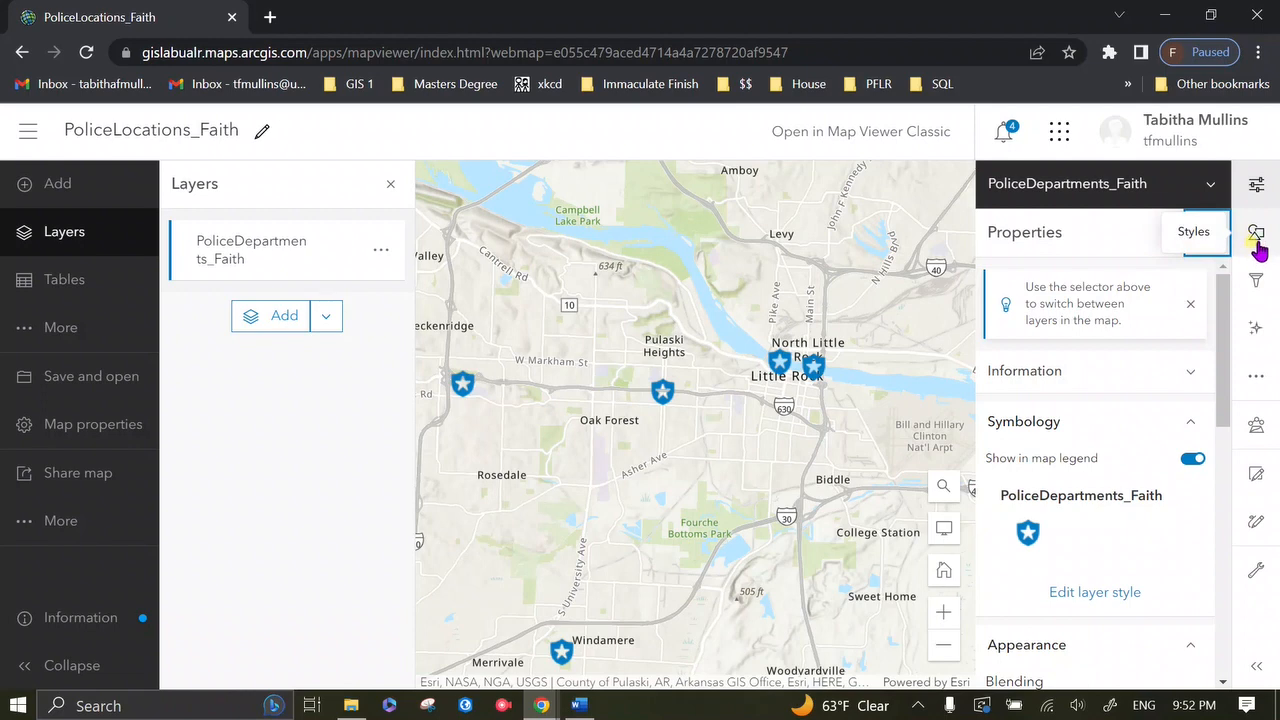
{"action": "left_click", "coordinate": [1260, 290]}
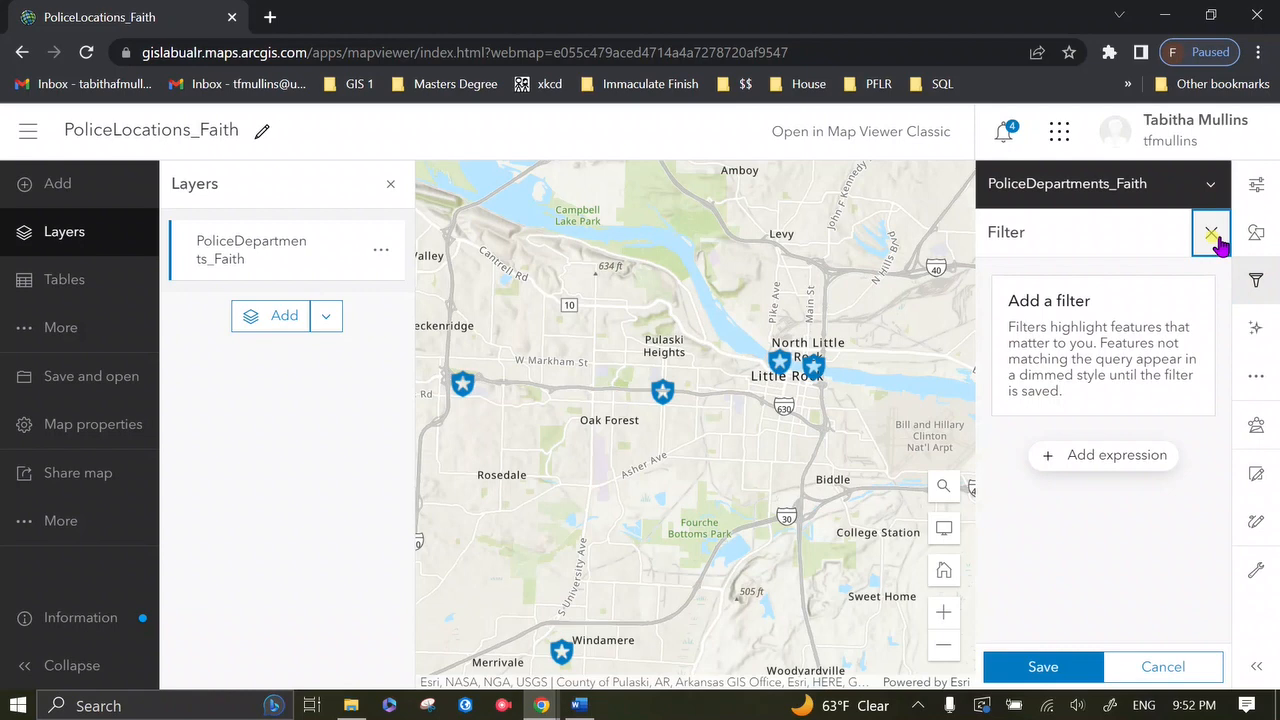
{"action": "left_click", "coordinate": [1177, 664]}
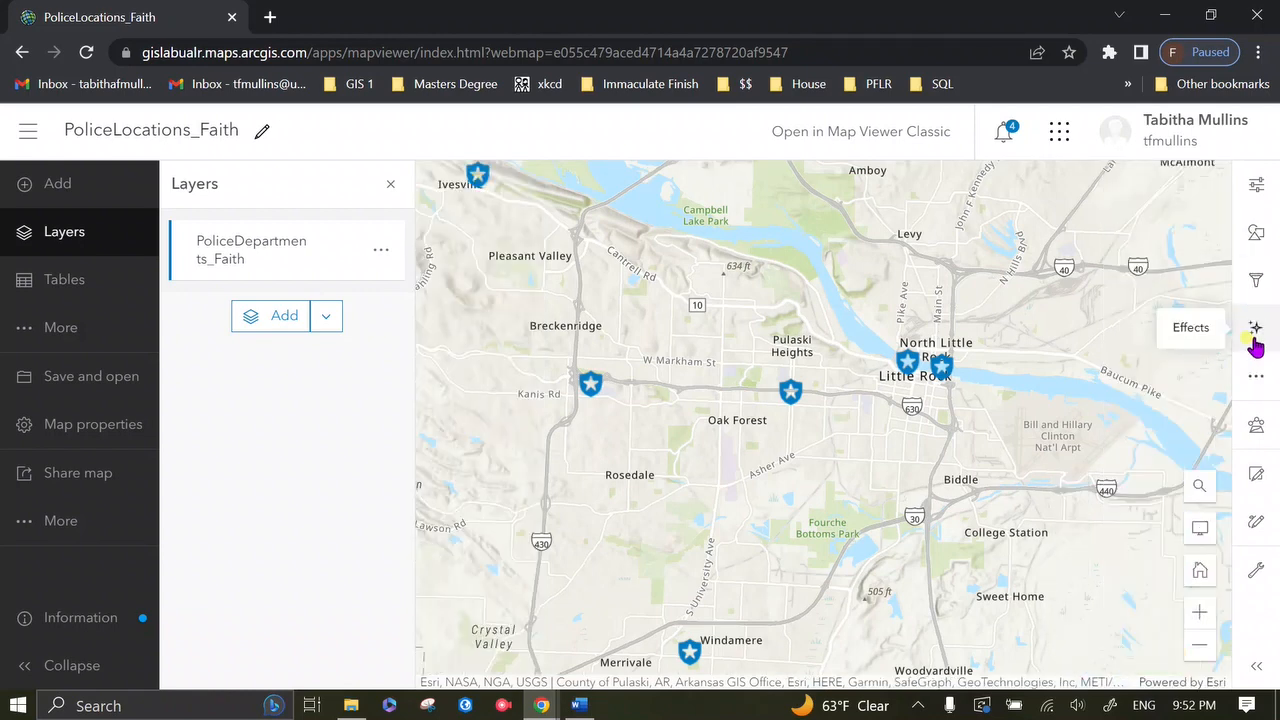
{"action": "left_click", "coordinate": [1256, 374]}
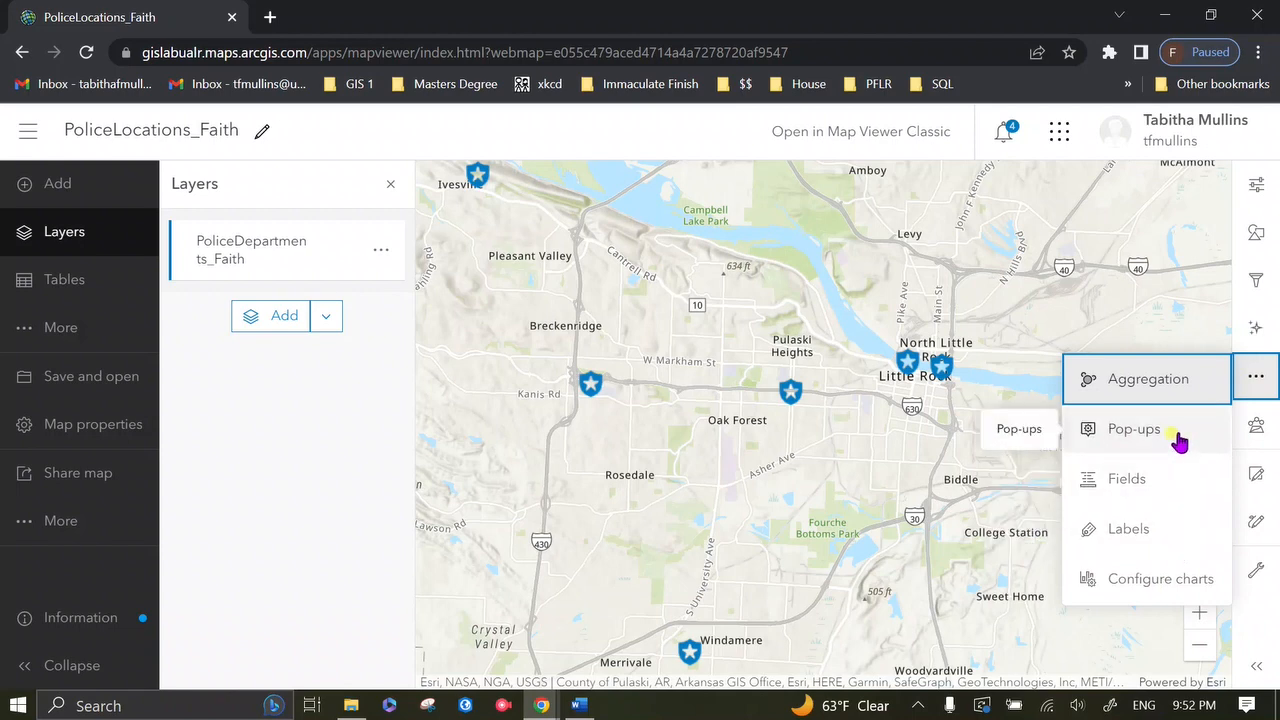
{"action": "left_click", "coordinate": [1178, 438]}
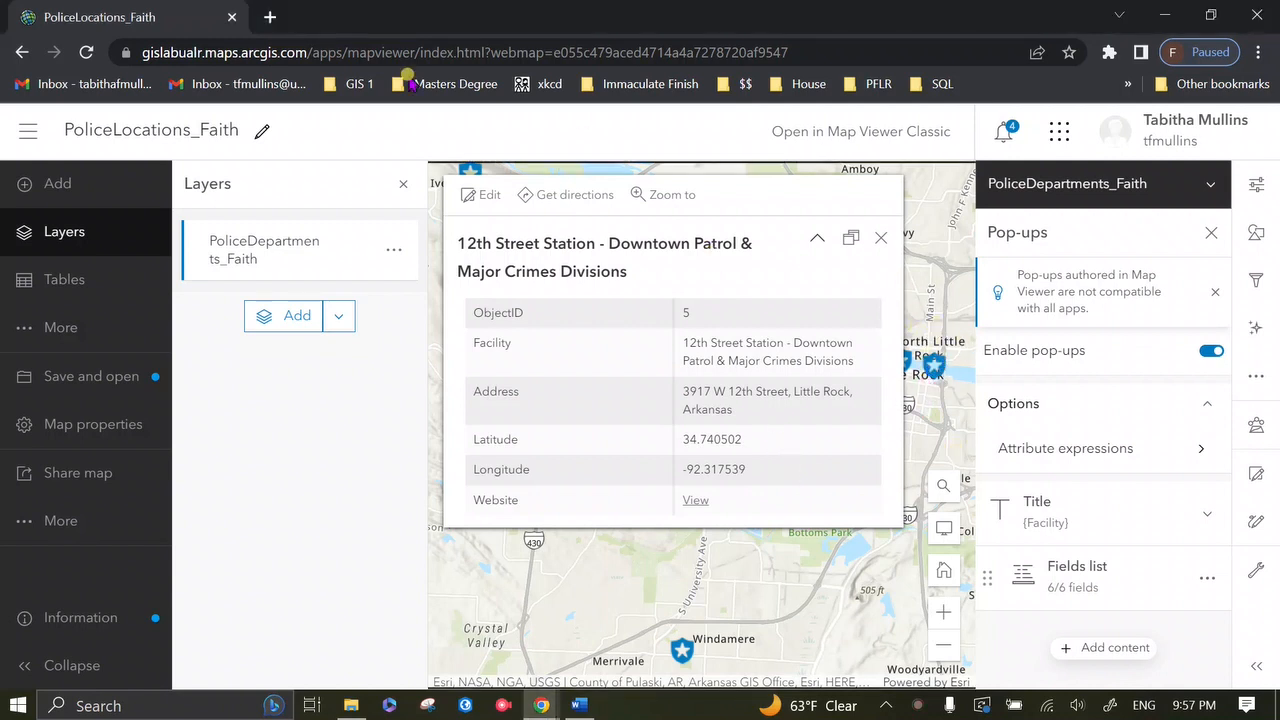
Step: Hide the Layers list and select the 12th Street Station marker to preview its pop-up
{"action": "left_click", "coordinate": [880, 238]}
{"action": "left_click", "coordinate": [403, 184]}
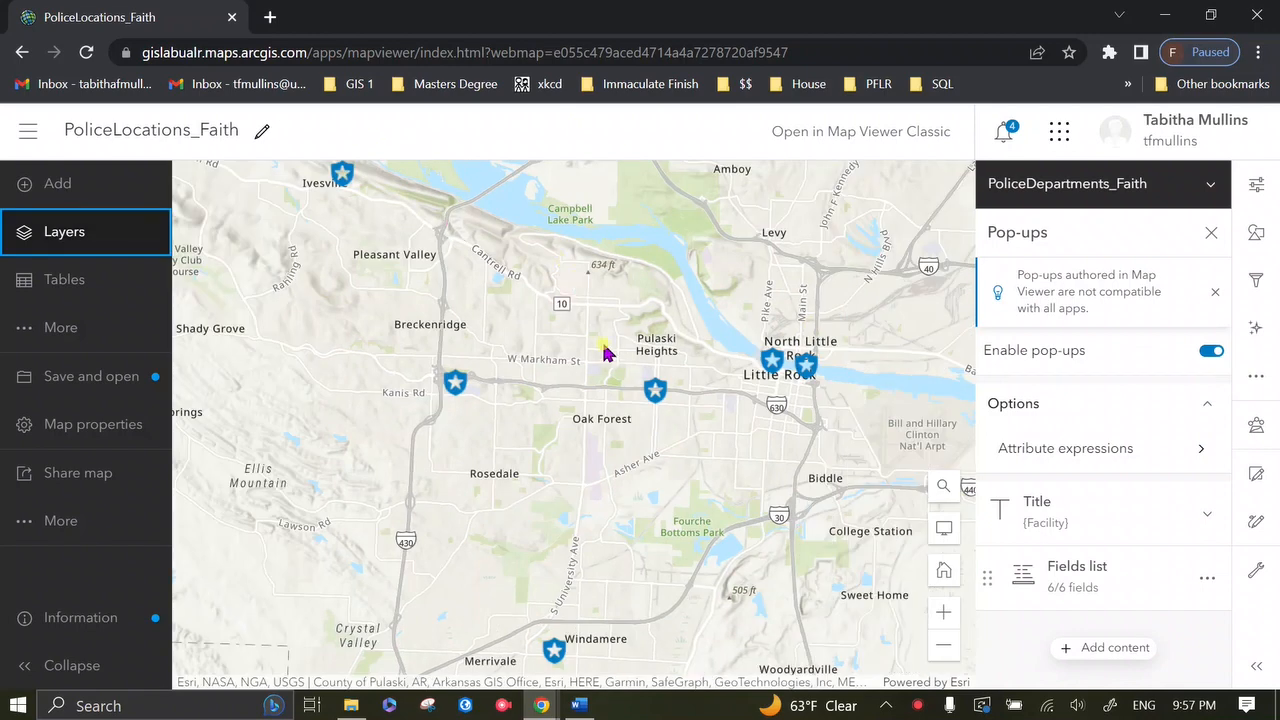
{"action": "left_click", "coordinate": [654, 393]}
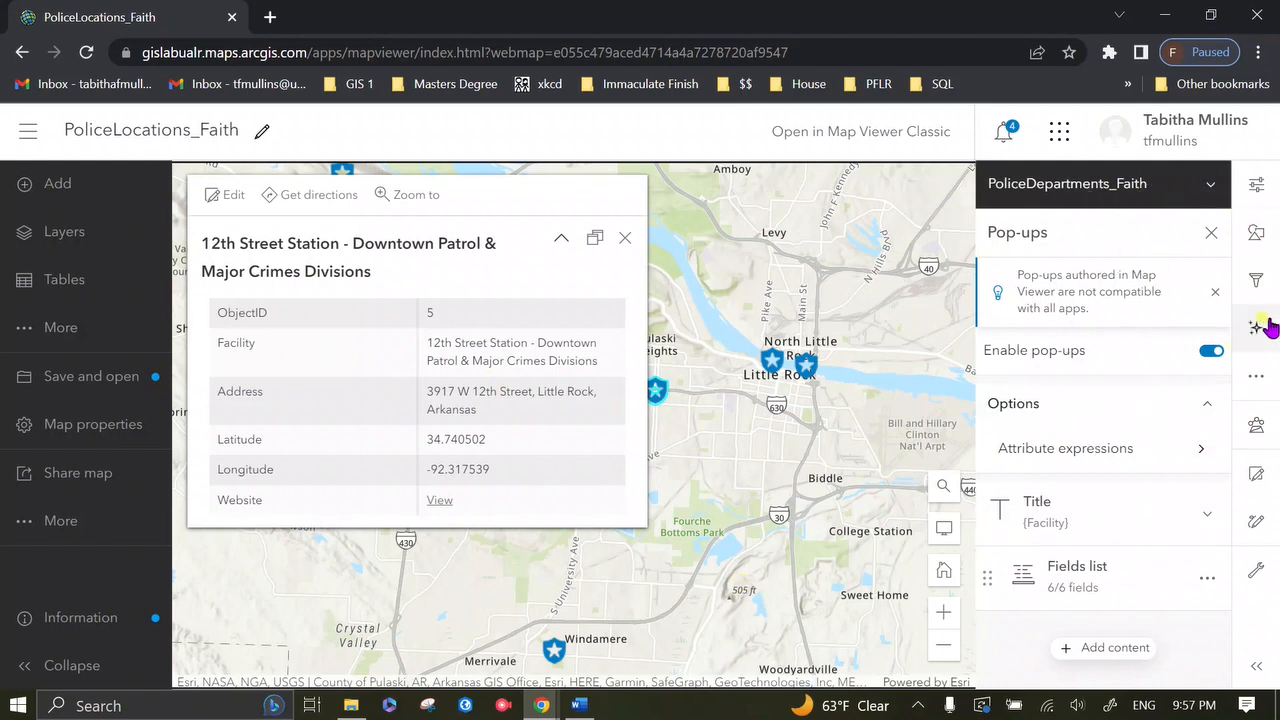
{"action": "left_click", "coordinate": [1220, 306]}
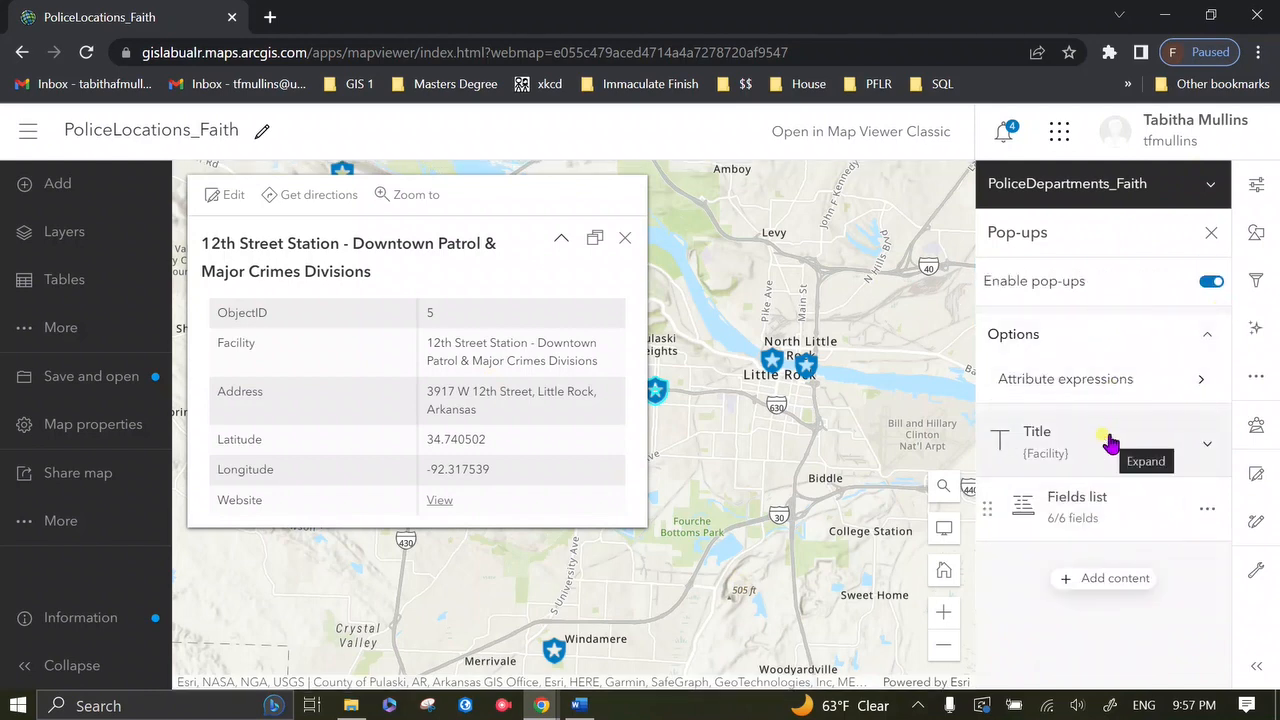
Step: Keep the {Facility} title and remove ObjectID, Latitude and Longitude from the pop-up fields list
{"action": "left_click", "coordinate": [1205, 446]}
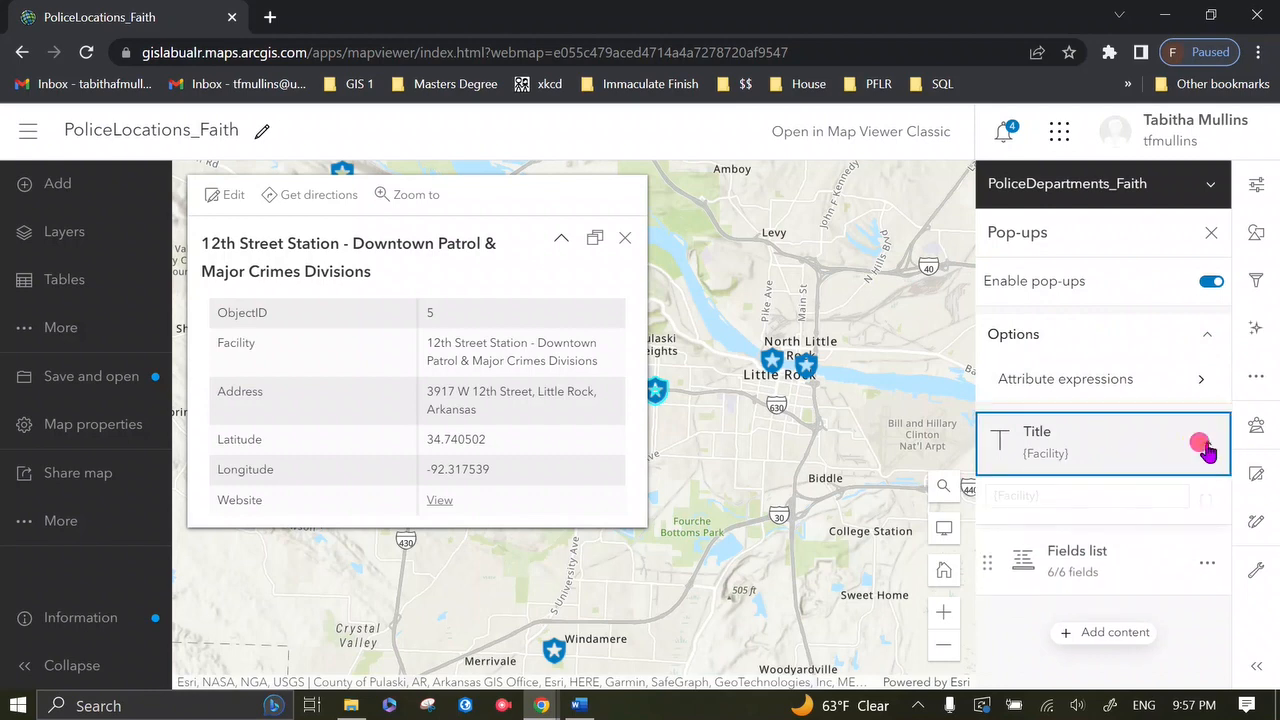
{"action": "left_click", "coordinate": [1052, 500]}
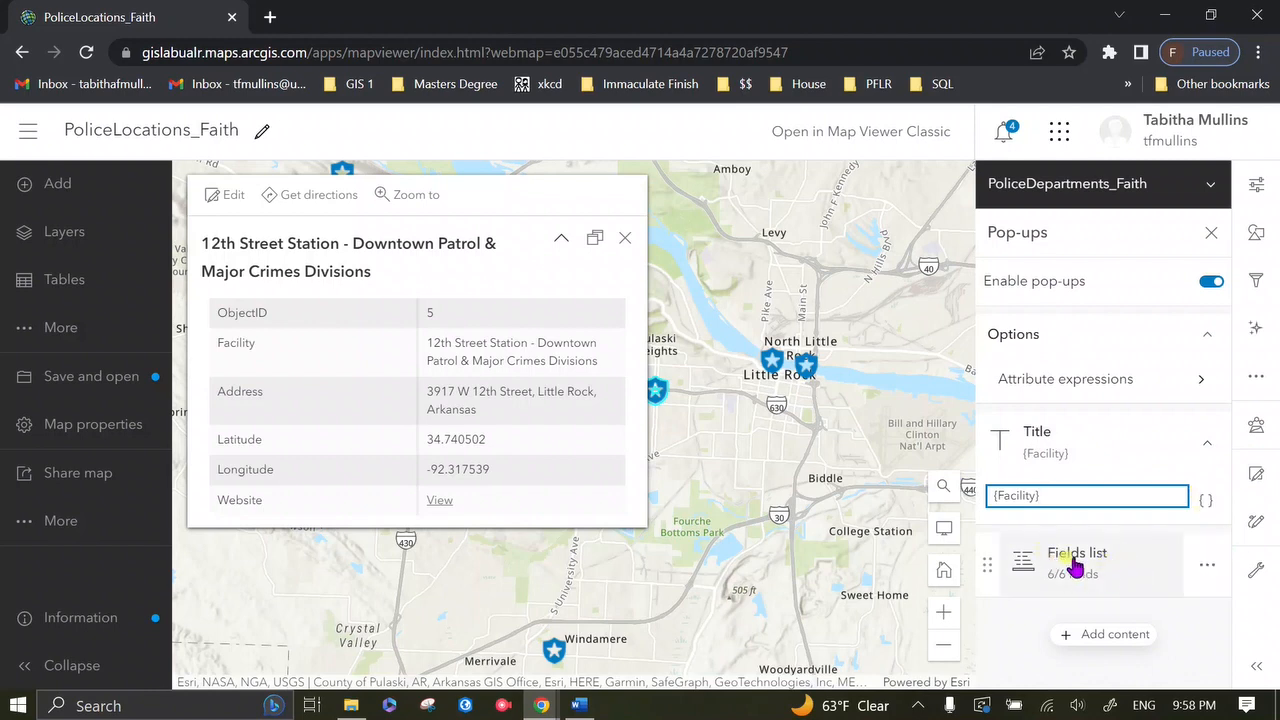
{"action": "left_click", "coordinate": [1129, 573]}
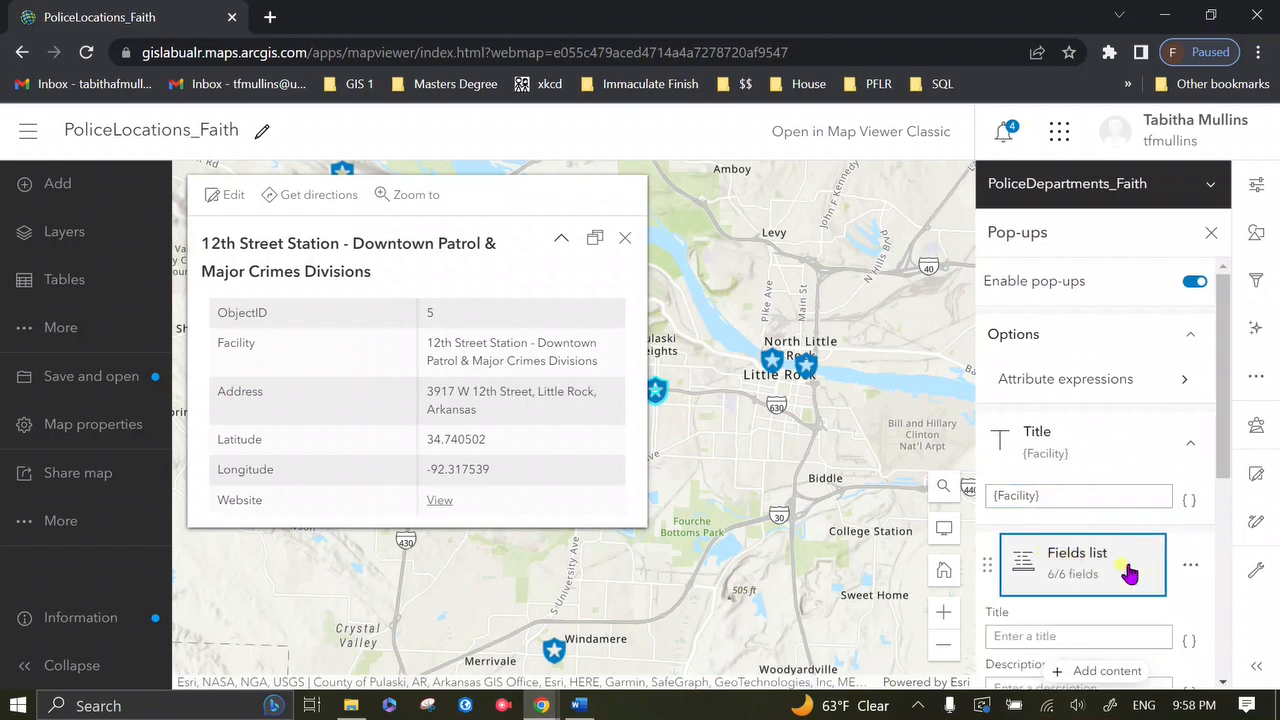
{"action": "scroll", "coordinate": [1118, 425], "scroll_direction": "down", "scroll_amount": 5}
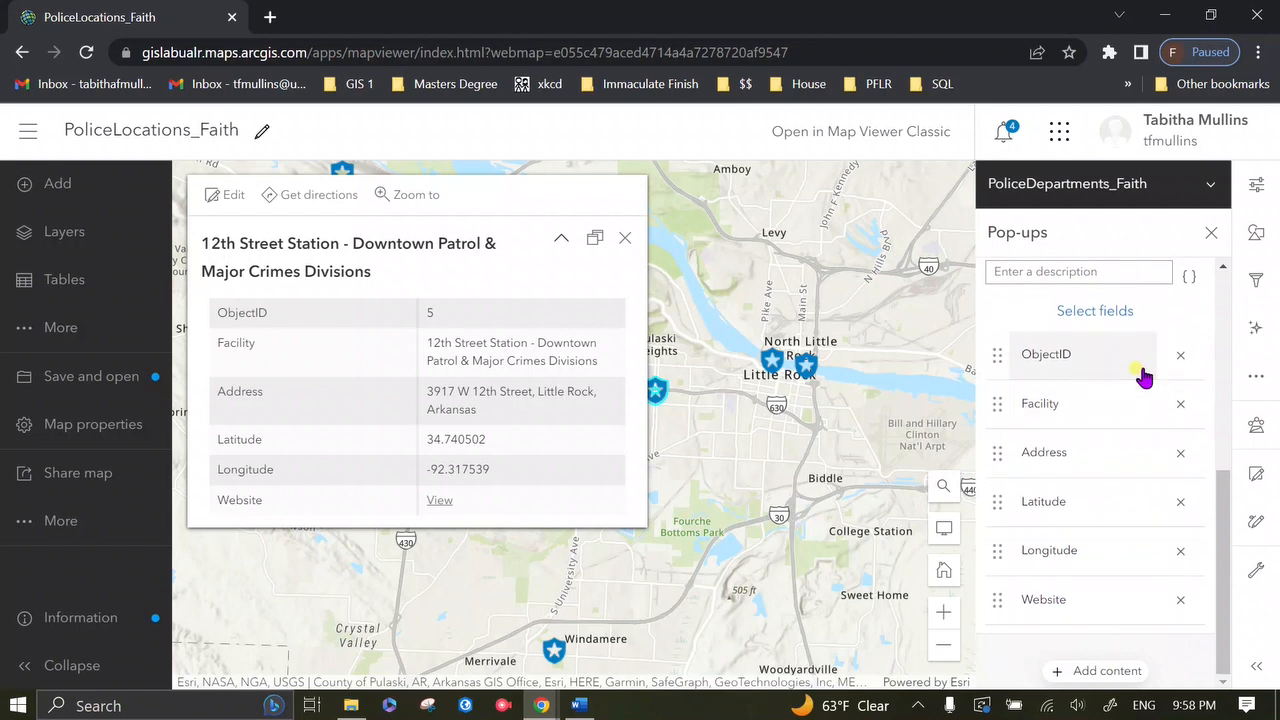
{"action": "left_click", "coordinate": [1194, 374]}
{"action": "left_click", "coordinate": [1180, 510]}
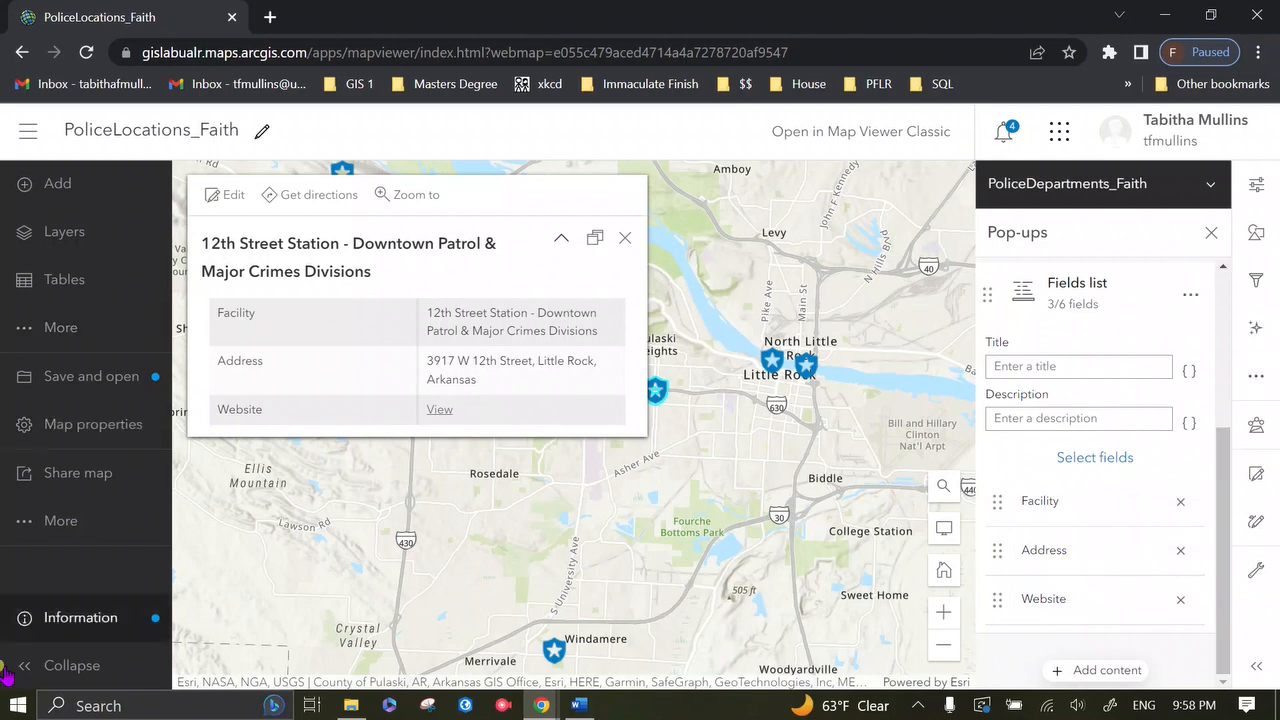
Step: Save the web map so its pop-up shows only Facility, Address and a Website link
{"action": "left_click", "coordinate": [130, 376]}
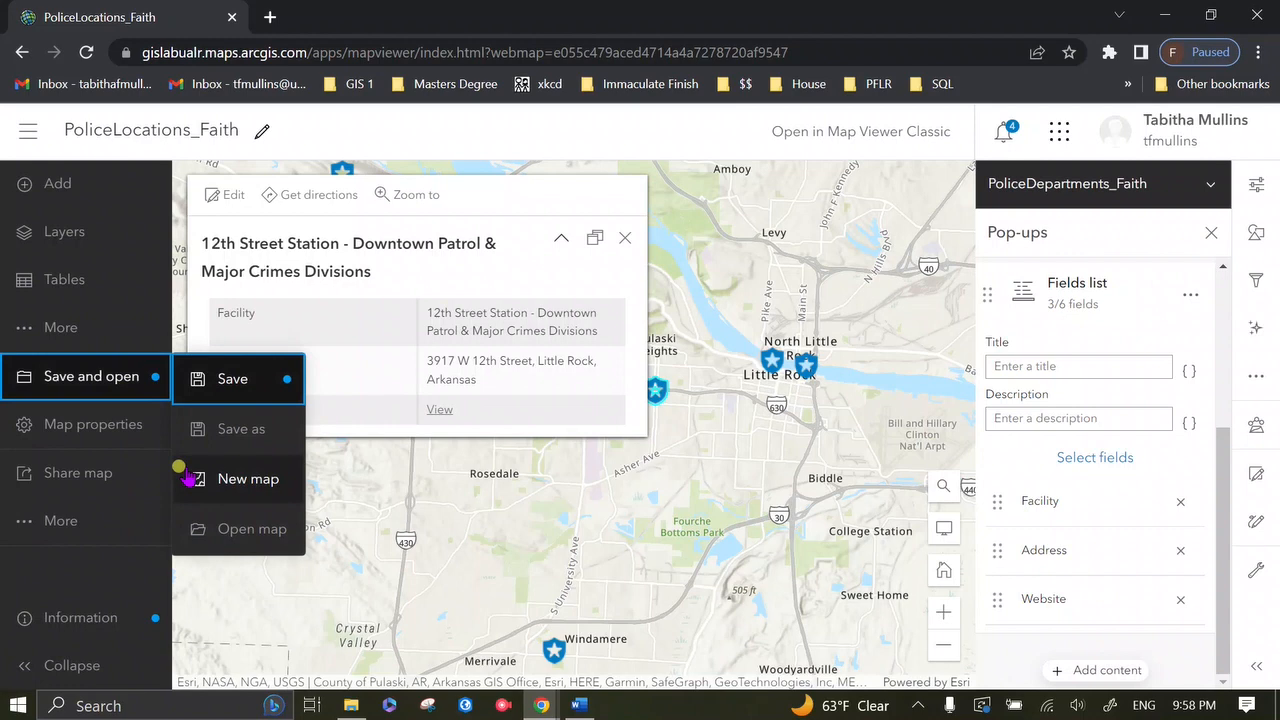
{"action": "left_click", "coordinate": [250, 374]}
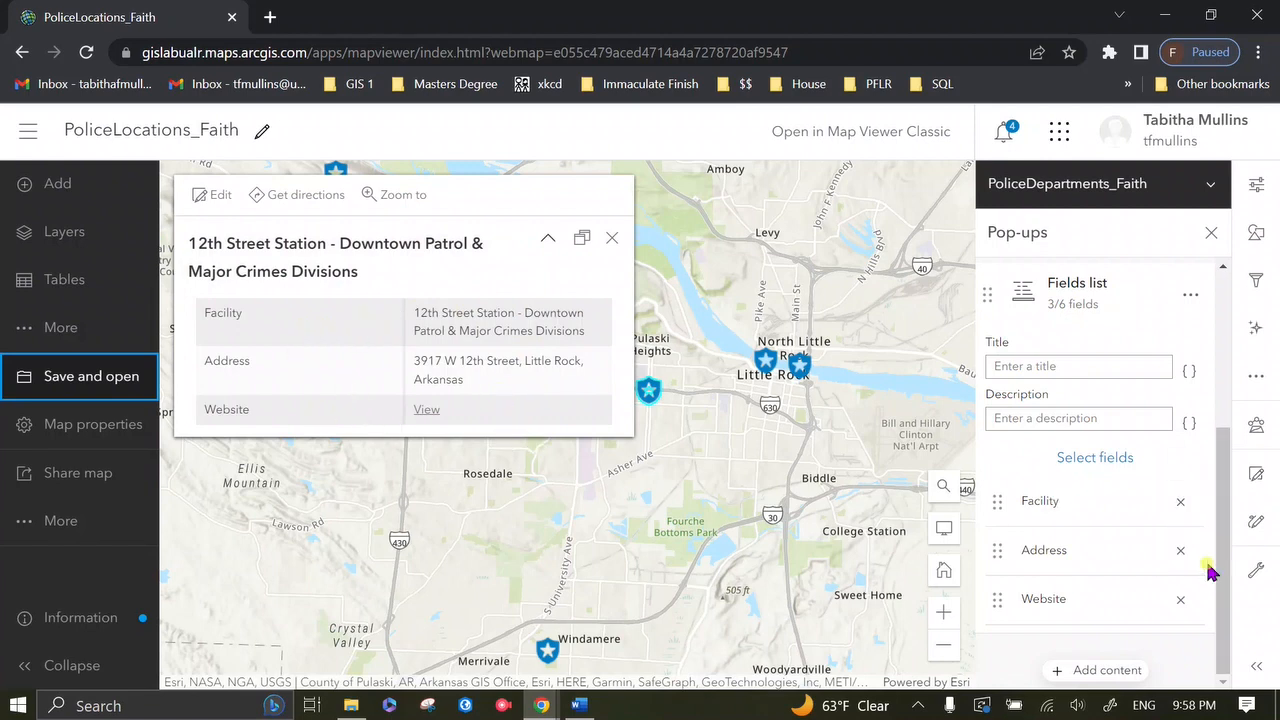
{"action": "left_click", "coordinate": [1218, 602]}
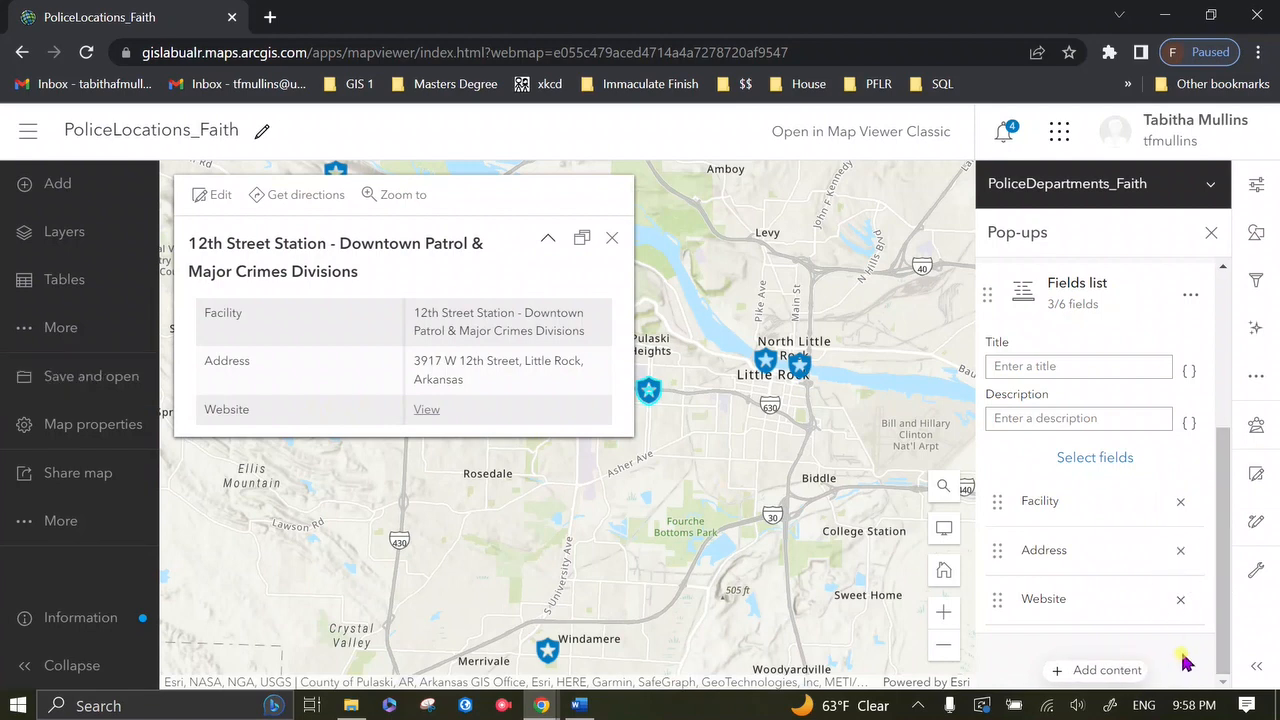
Step: Add a text element to the pop-up that reads 'The {Facility}'
{"action": "left_click", "coordinate": [1134, 672]}
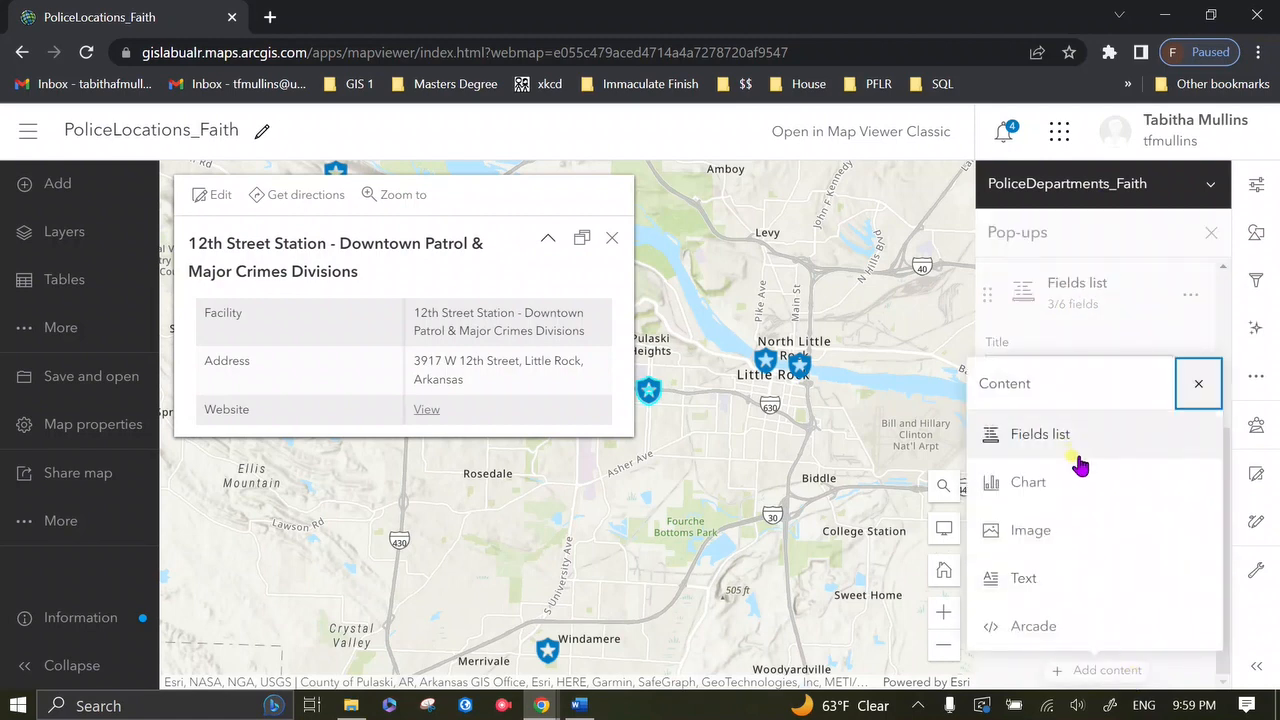
{"action": "left_click", "coordinate": [1045, 579]}
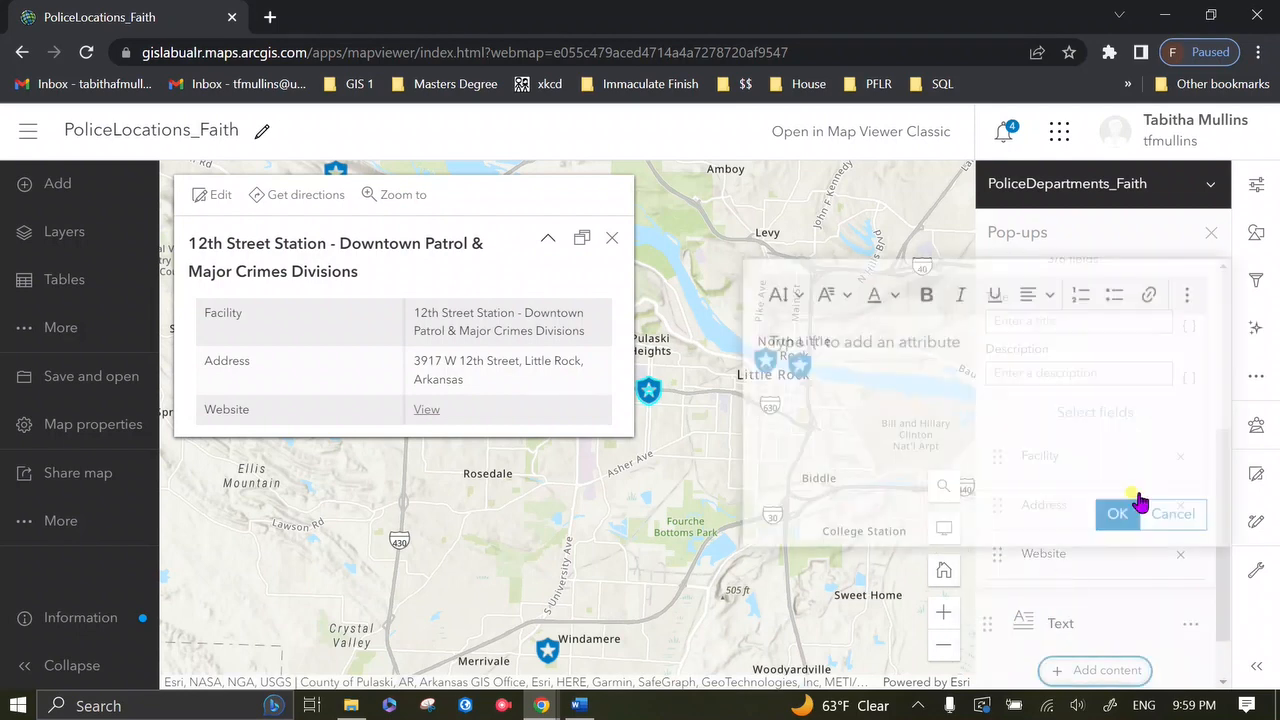
{"action": "left_click", "coordinate": [858, 335]}
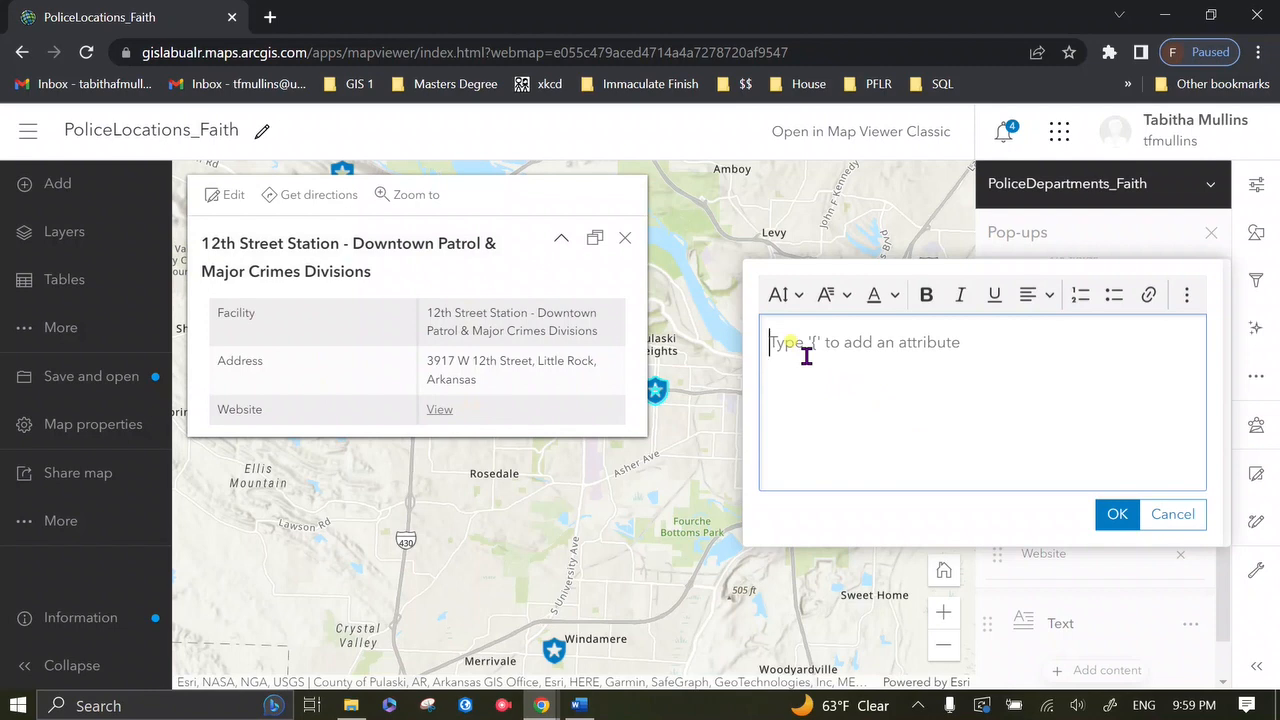
{"action": "type", "text": "This"}
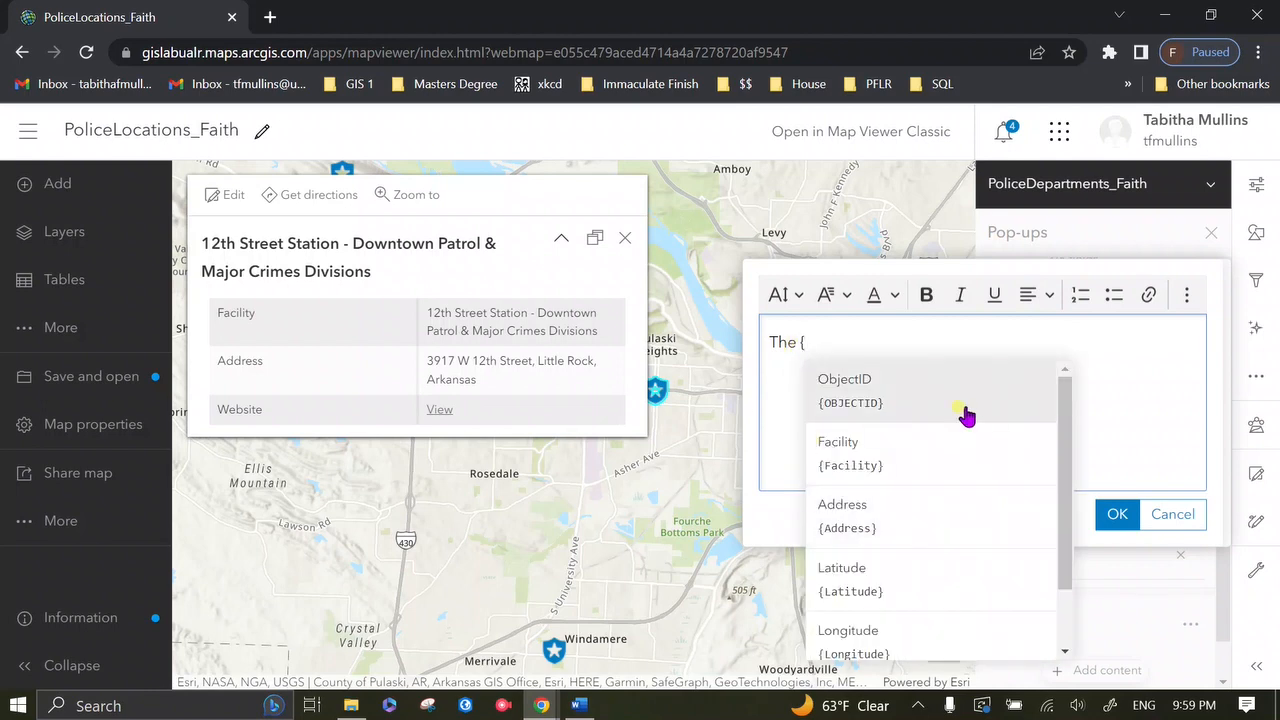
{"action": "left_click", "coordinate": [965, 430]}
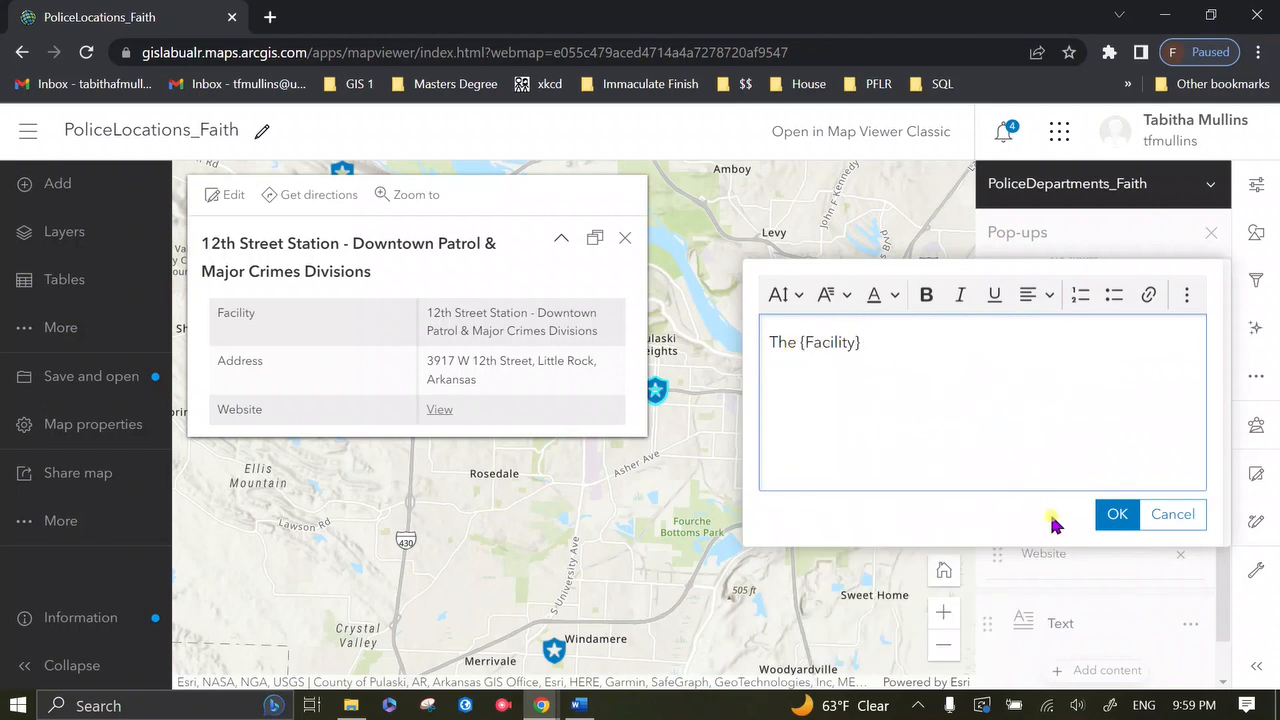
{"action": "left_click", "coordinate": [1117, 514]}
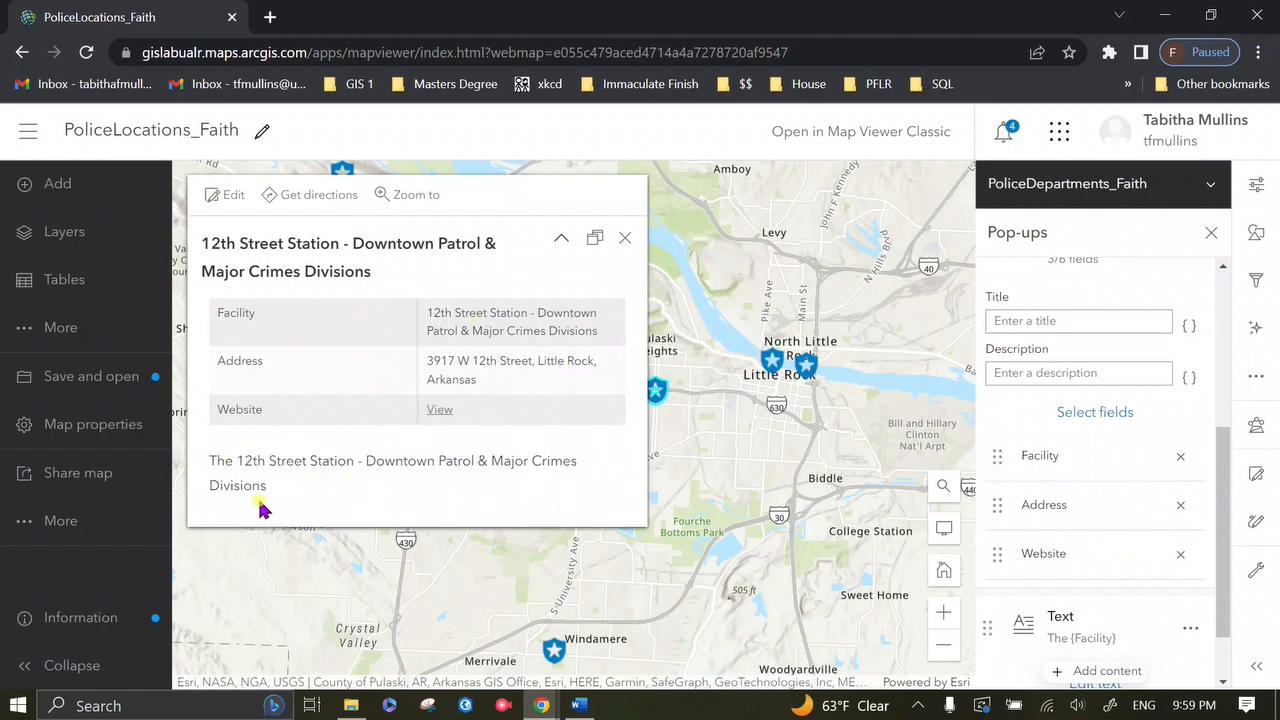
Step: Preview the new text in the Headquarters and Southwest Patrol Division station pop-ups
{"action": "left_click", "coordinate": [806, 376]}
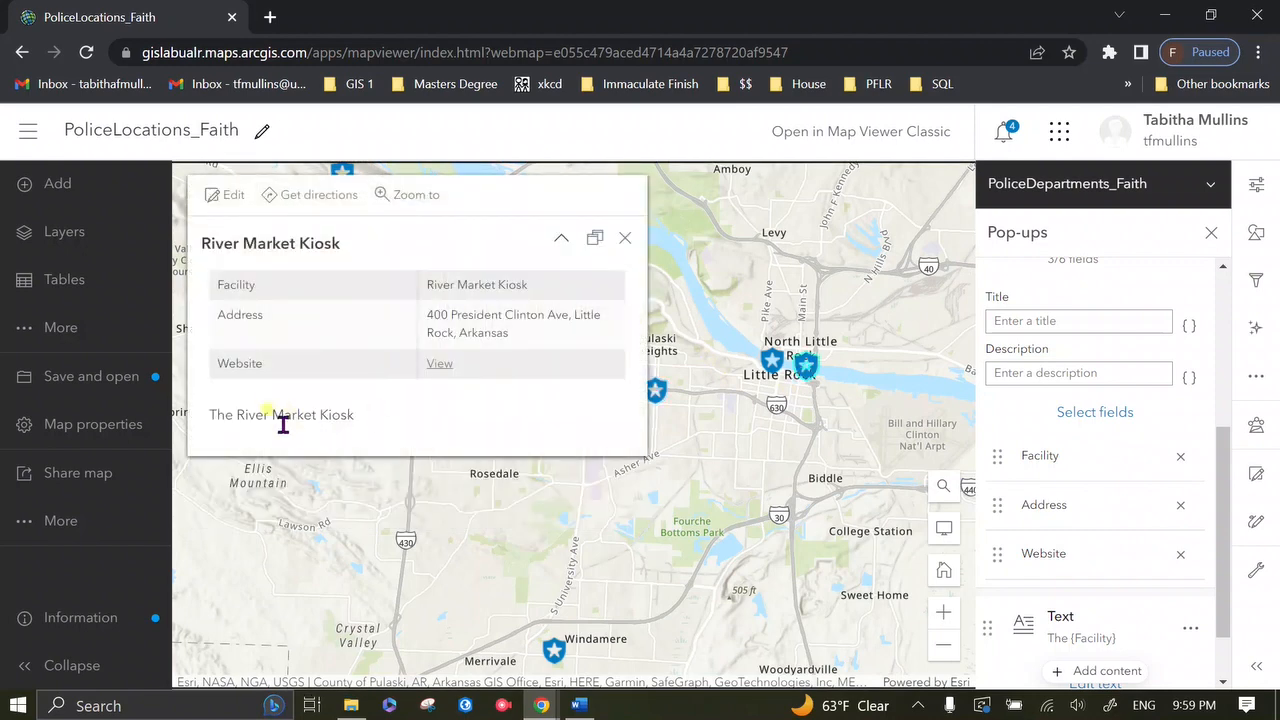
{"action": "left_click", "coordinate": [768, 364]}
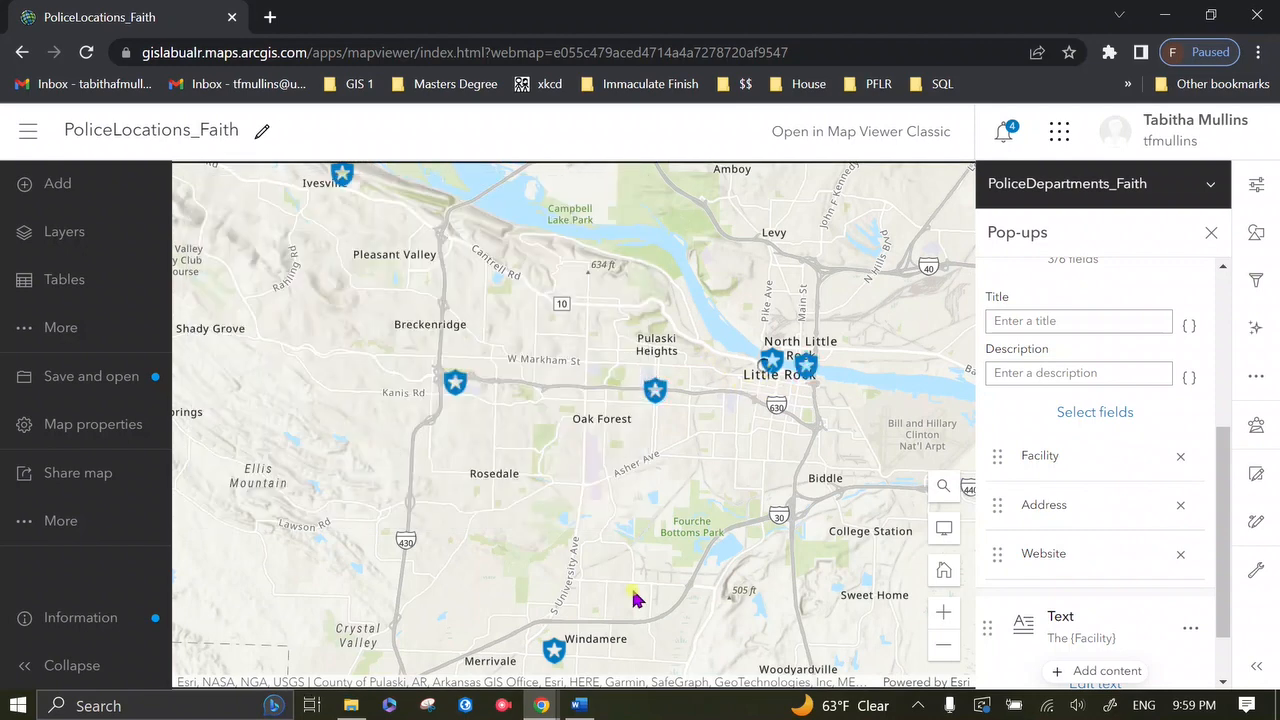
{"action": "left_click", "coordinate": [554, 652]}
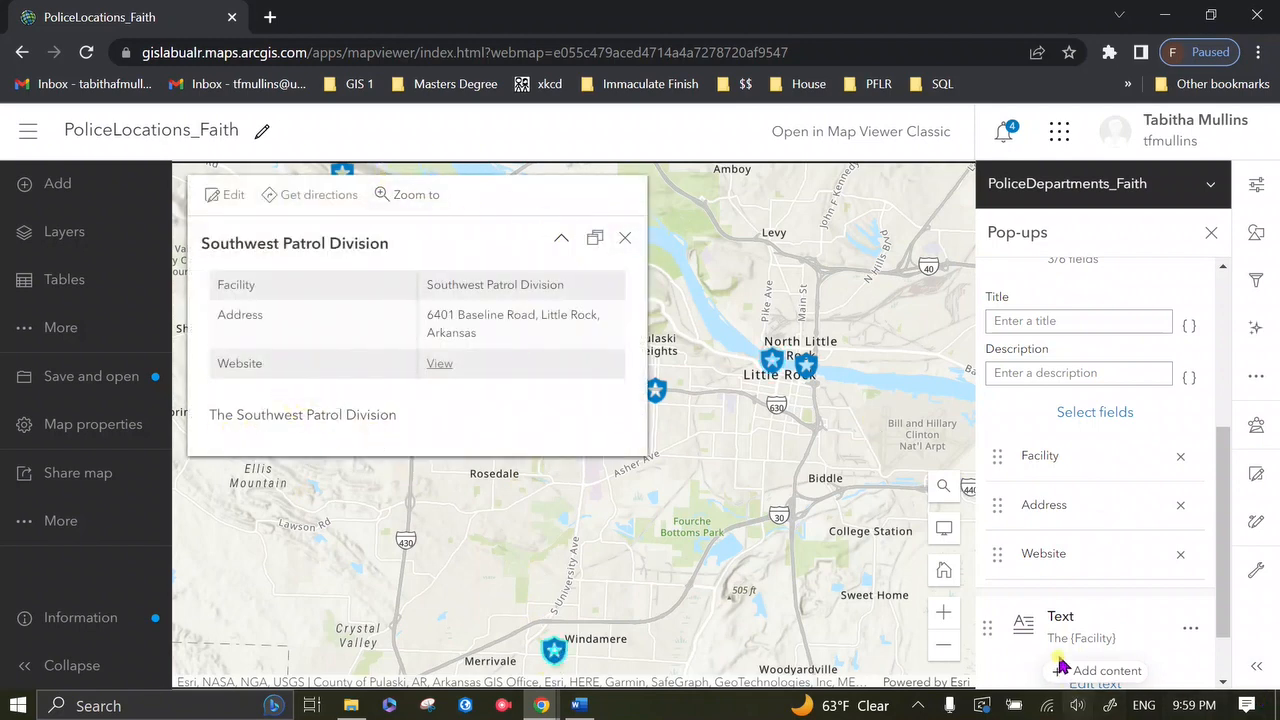
Step: Append 'is located at {Address}.' to the pop-up sentence, using the Address field
{"action": "scroll", "coordinate": [1099, 570], "scroll_direction": "down", "scroll_amount": 1}
{"action": "left_click", "coordinate": [1112, 612]}
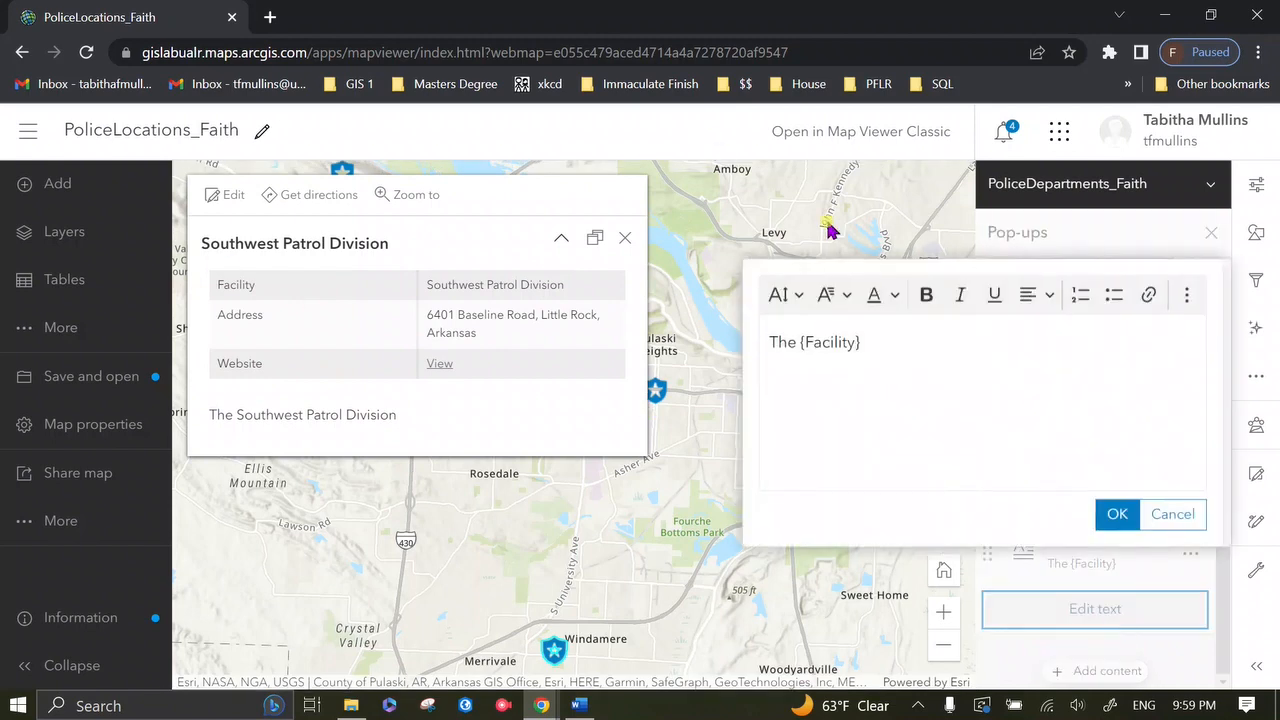
{"action": "left_click", "coordinate": [870, 345]}
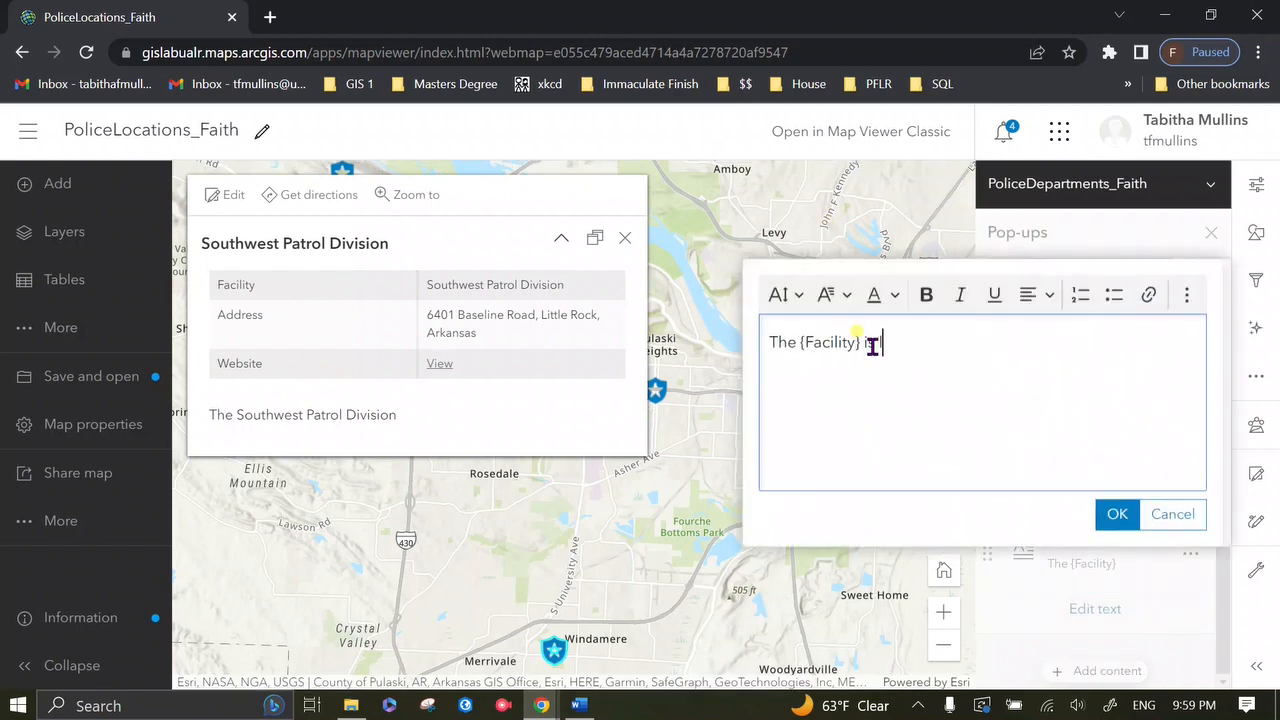
{"action": "type", "text": "is located at {"}
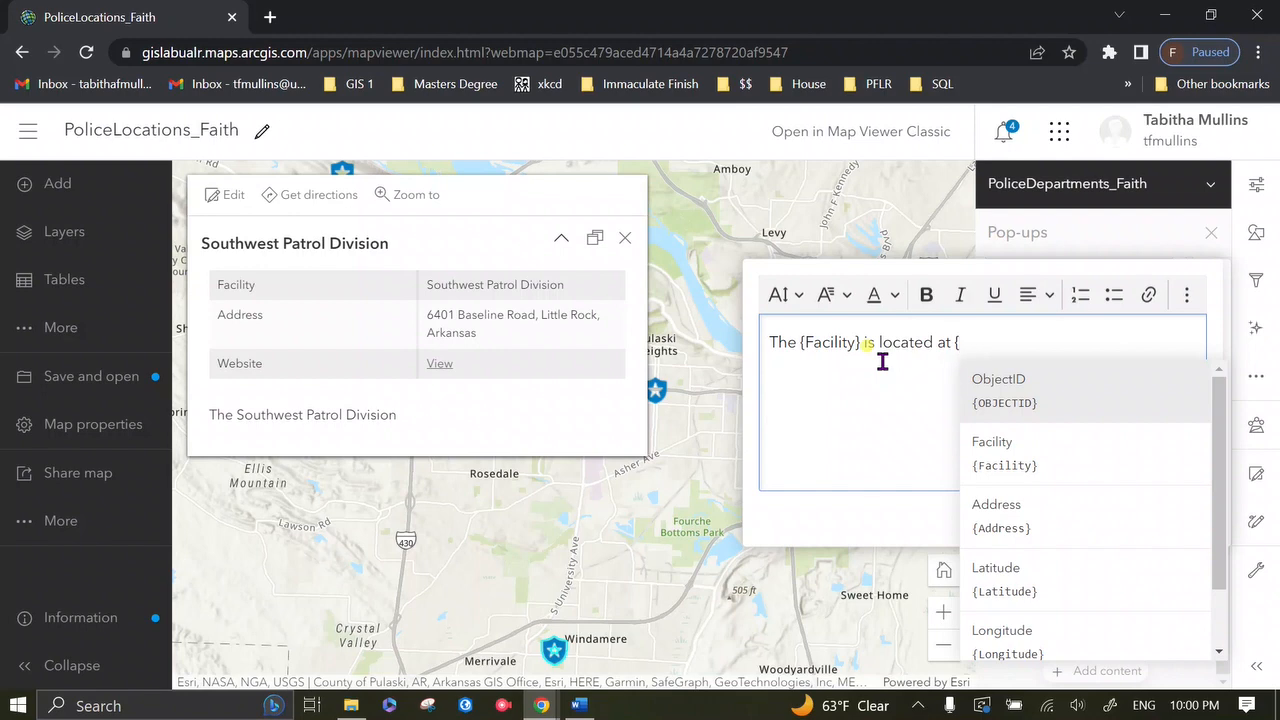
{"action": "left_click_drag", "start_coordinate": [808, 346], "coordinate": [943, 431]}
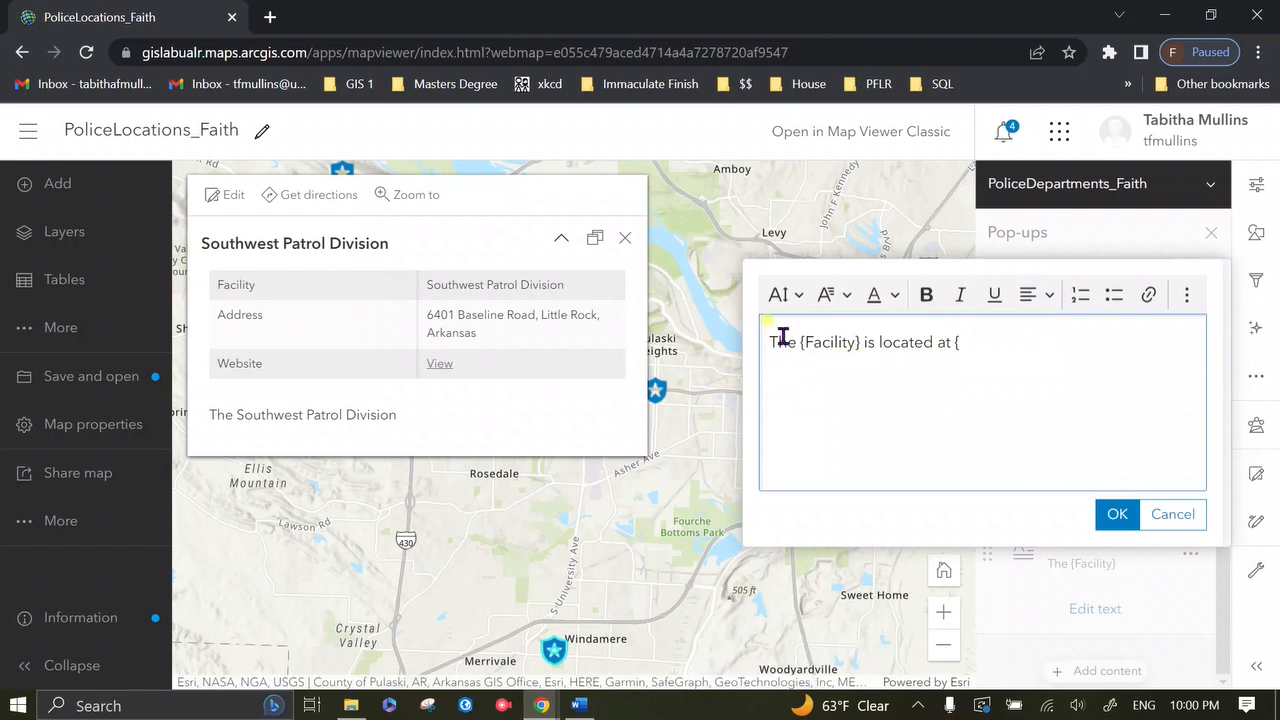
{"action": "left_click", "coordinate": [956, 342]}
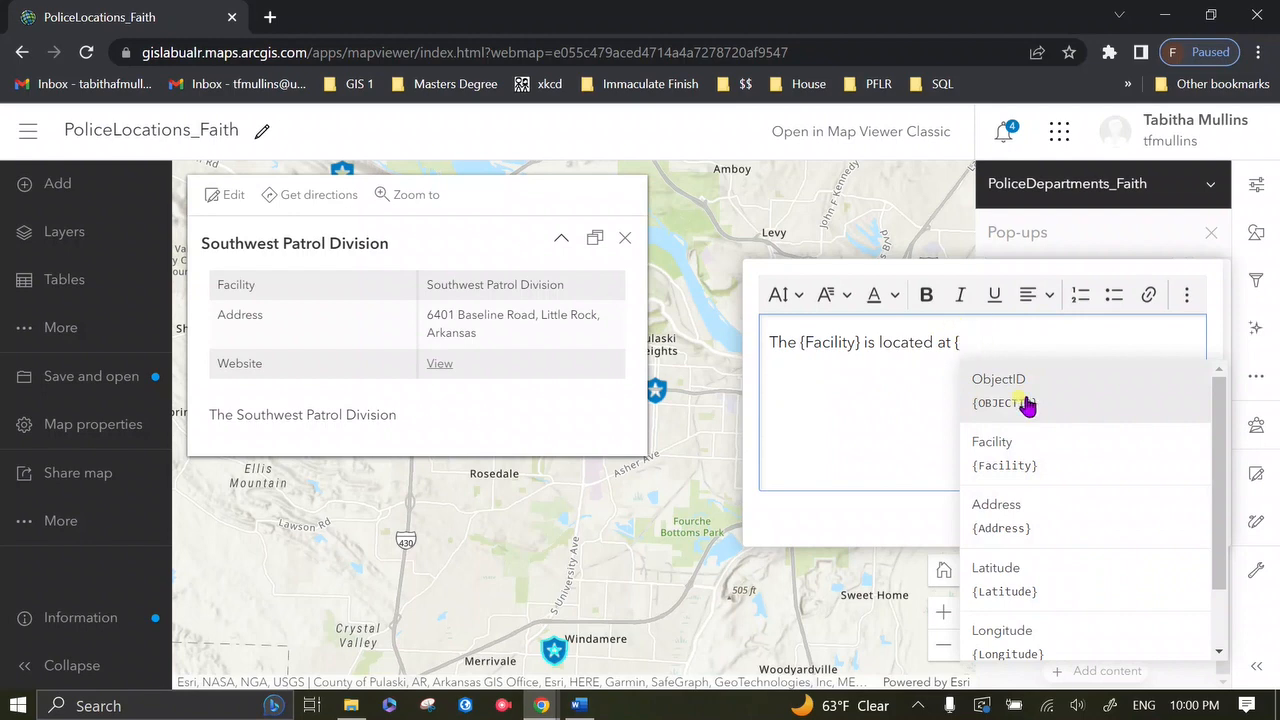
{"action": "scroll", "coordinate": [1086, 434], "scroll_direction": "down", "scroll_amount": 1}
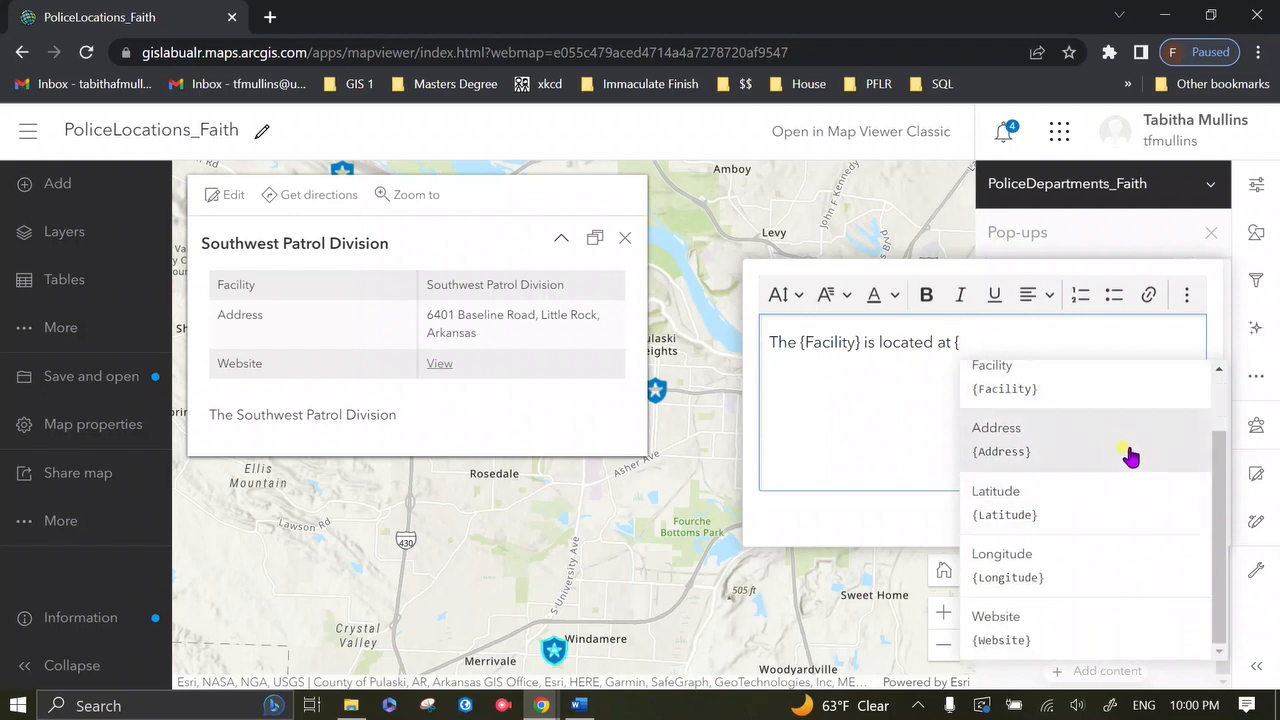
{"action": "left_click", "coordinate": [1128, 443]}
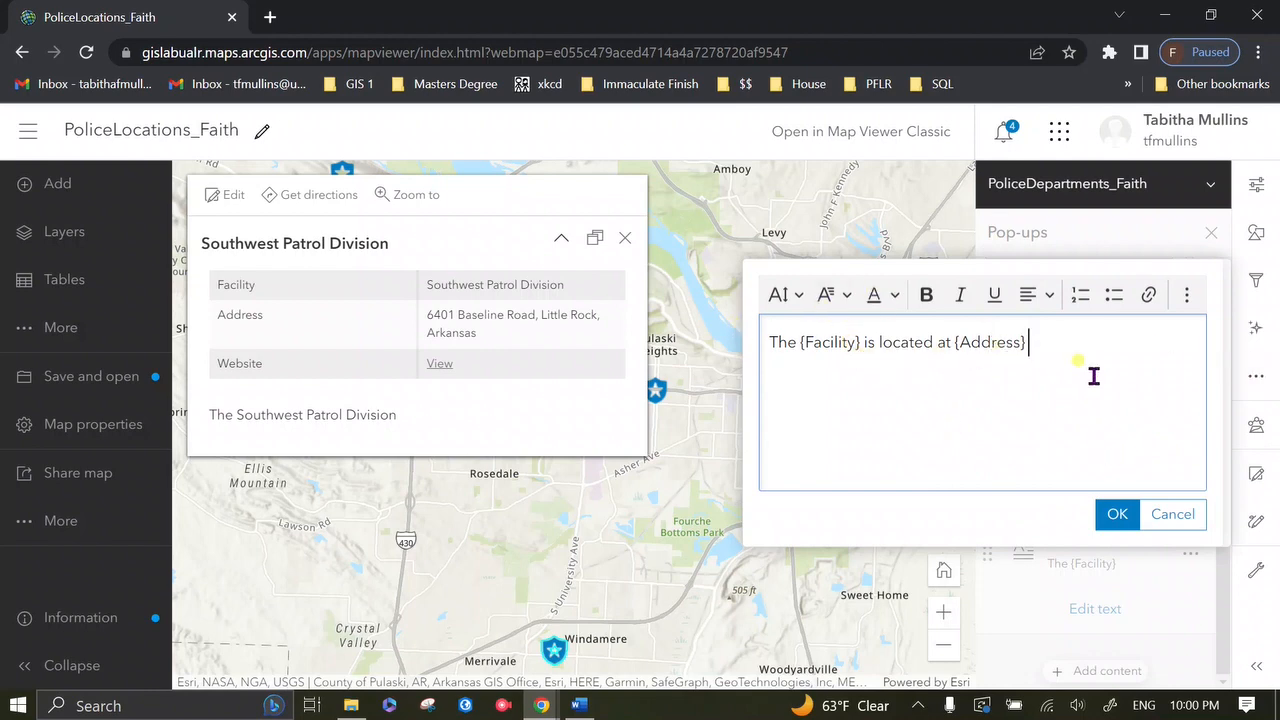
{"action": "left_click", "coordinate": [1110, 518]}
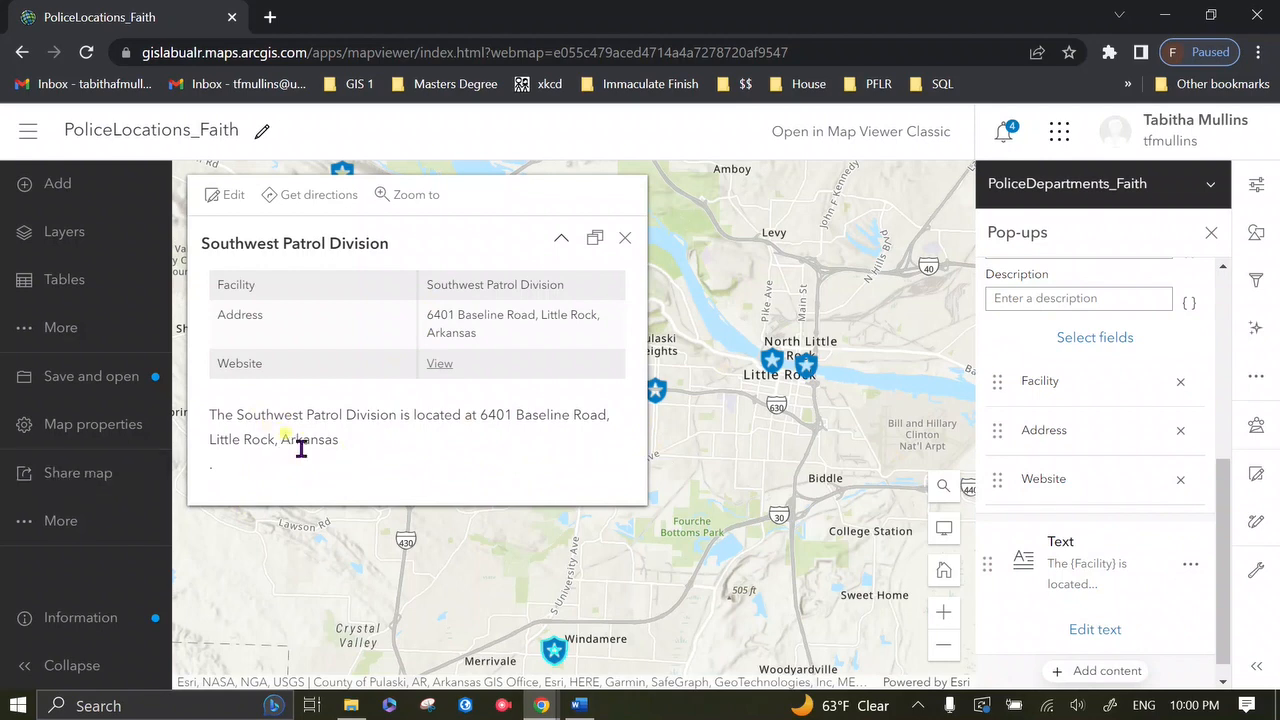
Step: Add a sentence inviting readers to view more information on the {Website} webpage
{"action": "left_click", "coordinate": [1115, 624]}
{"action": "left_click", "coordinate": [1048, 343]}
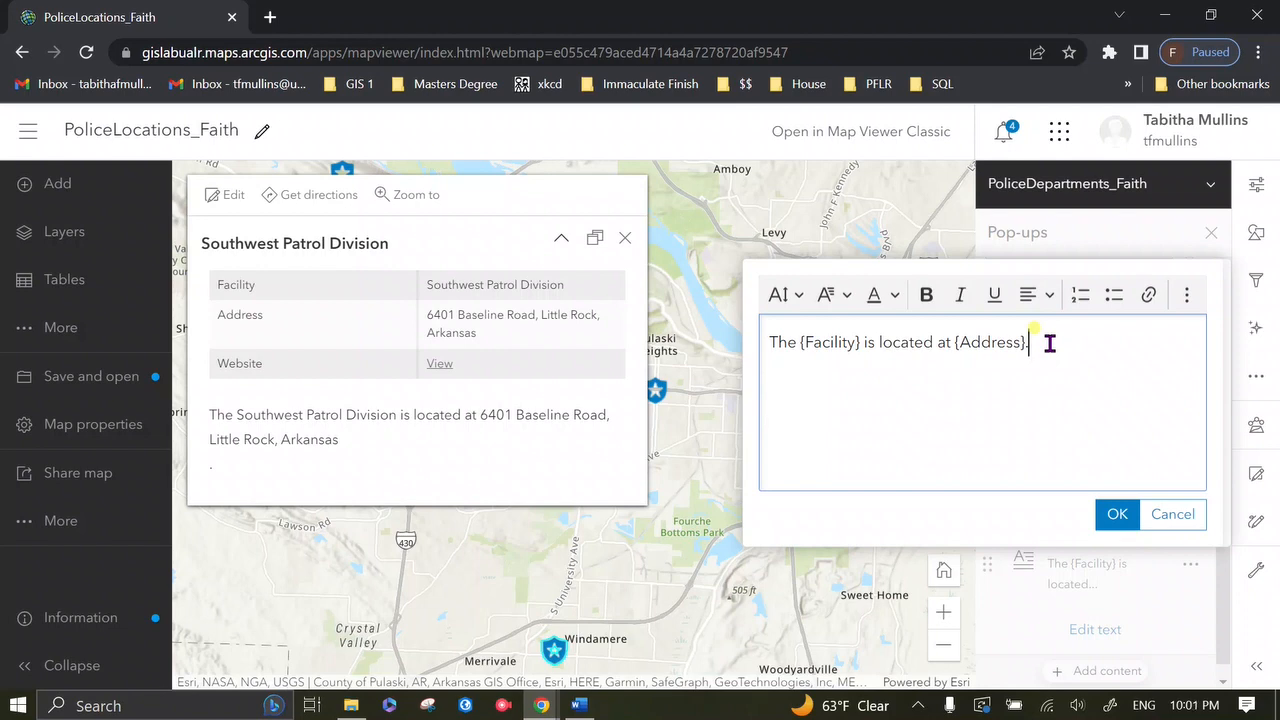
{"action": "key", "text": "BackSpace"}
{"action": "type", "text": "information about this facility at the following web"}
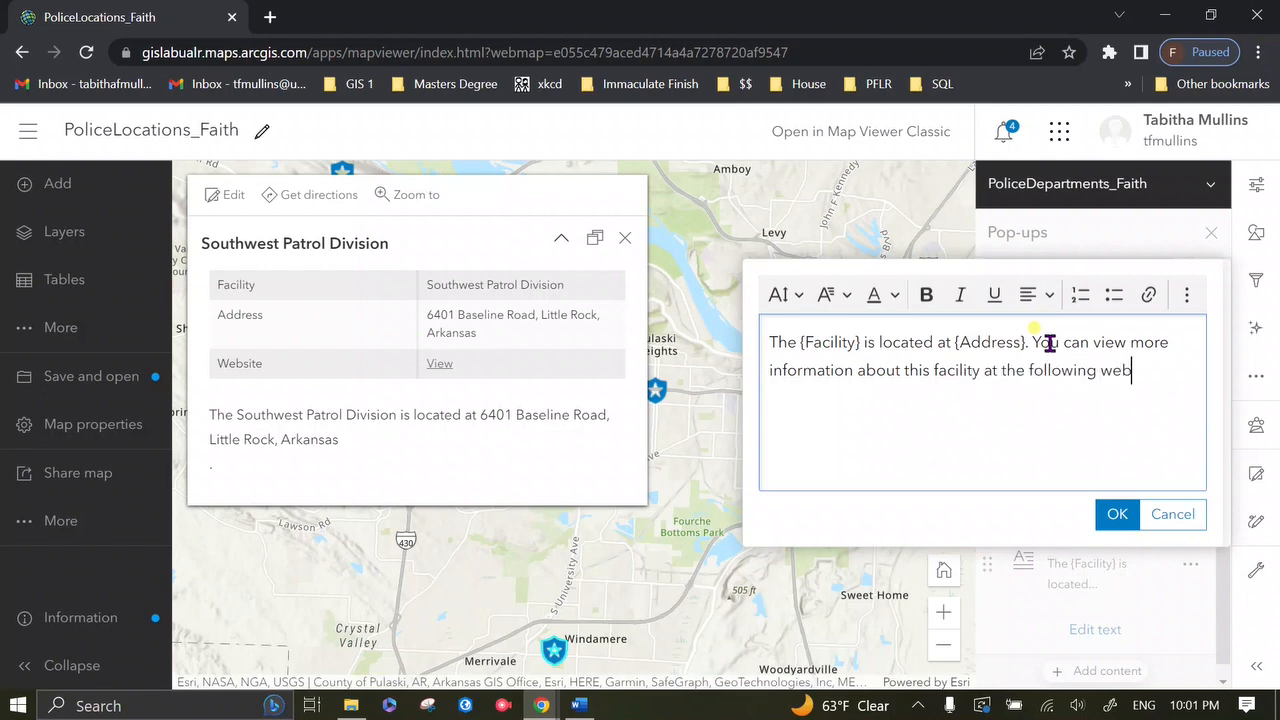
{"action": "type", "text": "page"}
{"action": "key", "text": "Down"}
{"action": "key", "text": "Down"}
{"action": "key", "text": "Down"}
{"action": "key", "text": "Down"}
{"action": "key", "text": "Down"}
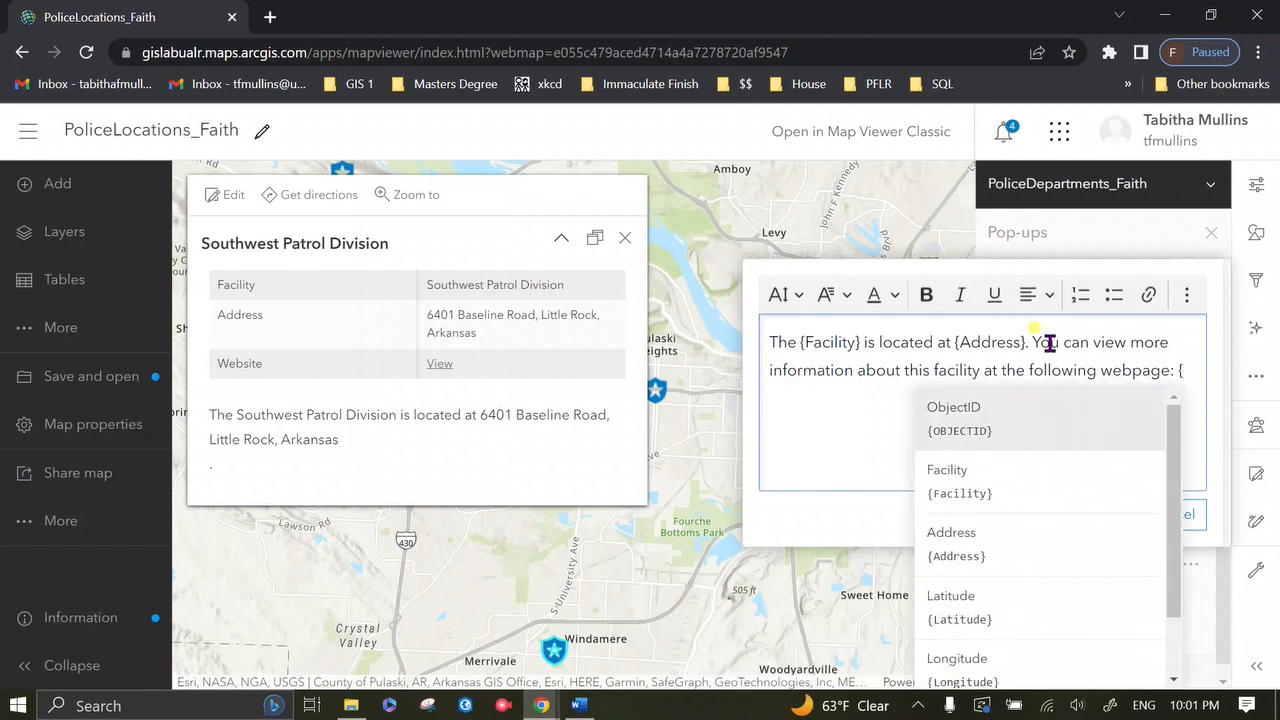
{"action": "key", "text": "Return"}
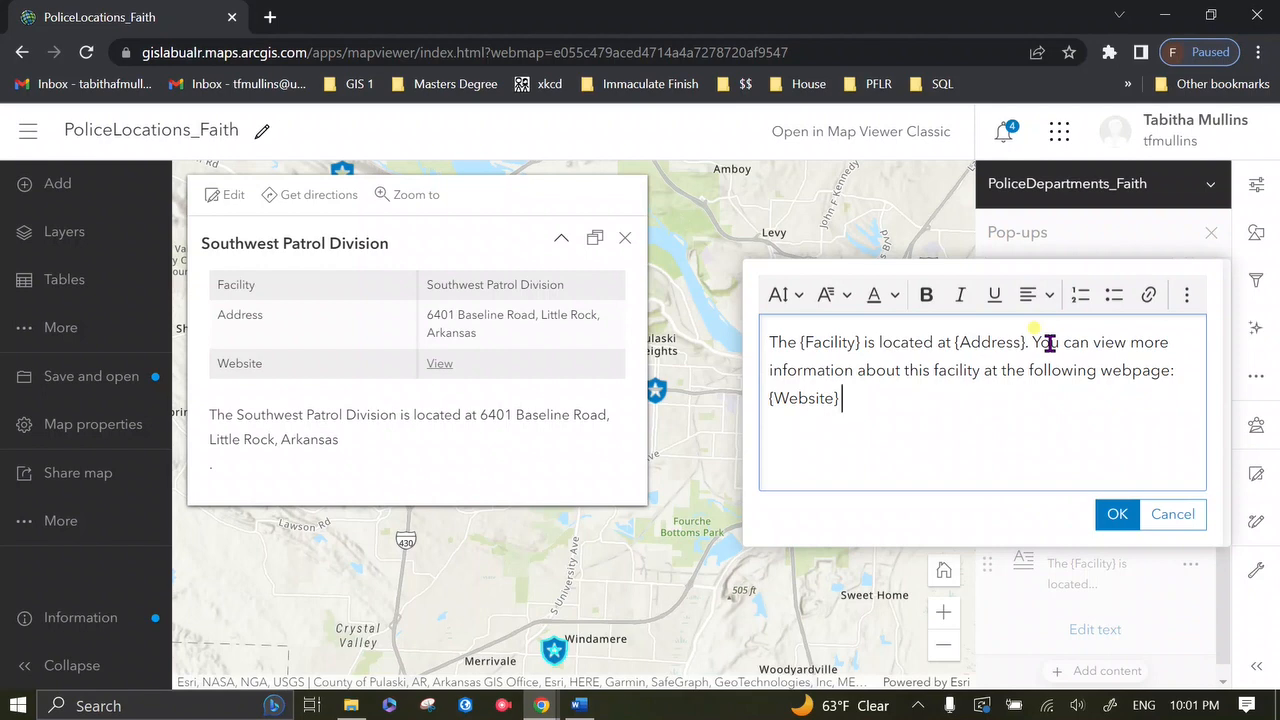
Step: Format the {Website} field as underlined blue text
{"action": "left_click_drag", "start_coordinate": [843, 398], "coordinate": [764, 398]}
{"action": "left_click", "coordinate": [990, 298]}
{"action": "left_click", "coordinate": [832, 295]}
{"action": "left_click", "coordinate": [893, 296]}
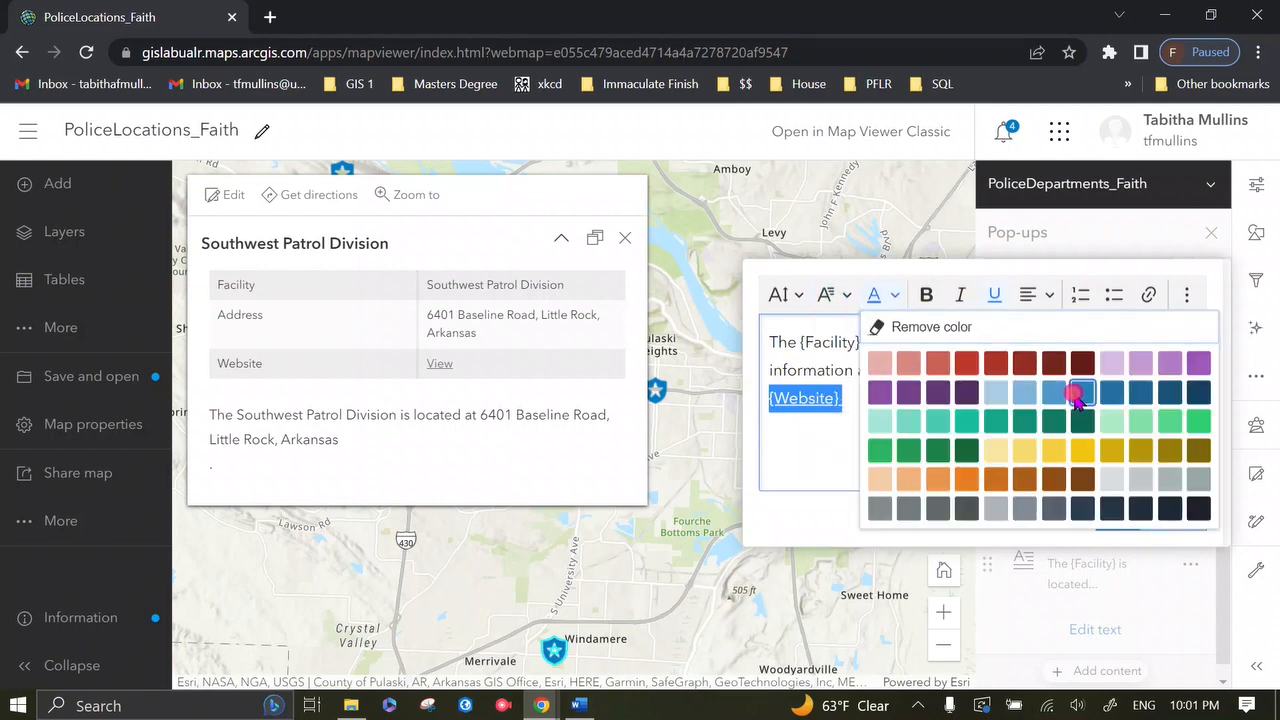
{"action": "left_click", "coordinate": [1043, 428]}
{"action": "left_click", "coordinate": [1117, 514]}
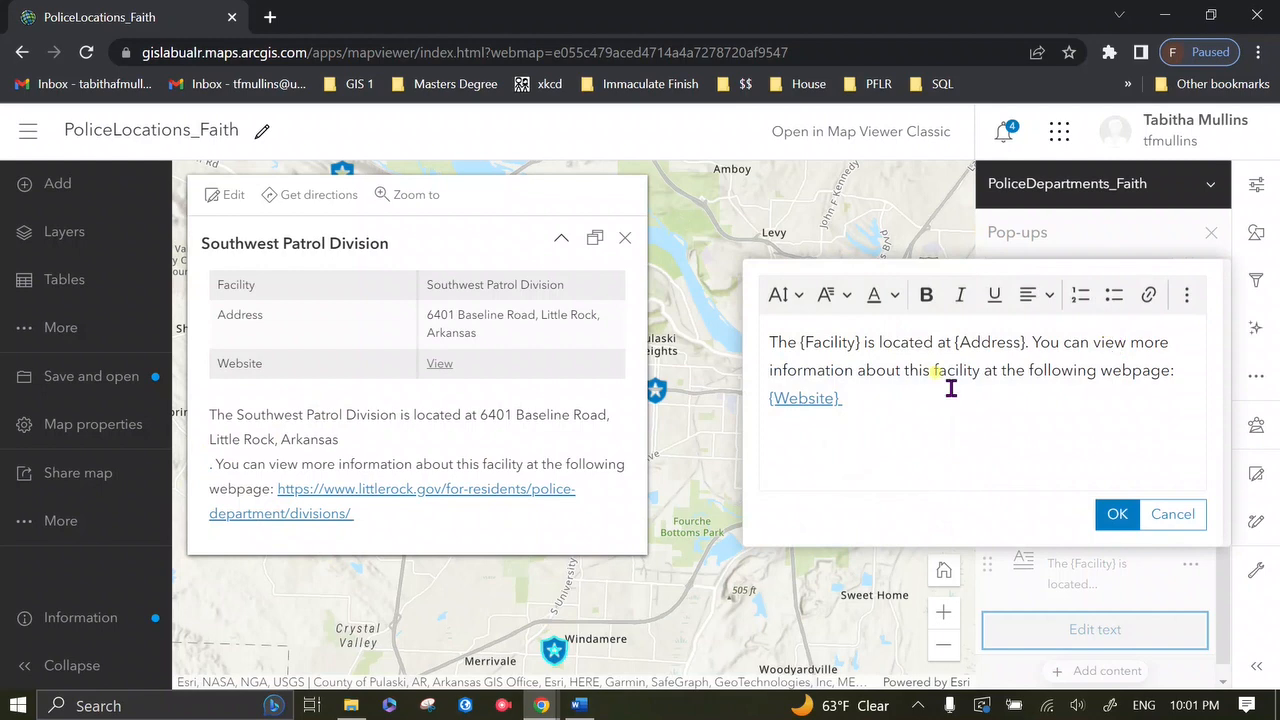
Step: Move the webpage sentence into its own paragraph below the address sentence
{"action": "left_click", "coordinate": [1033, 342]}
{"action": "key", "text": "BackSpace"}
{"action": "key", "text": "BackSpace"}
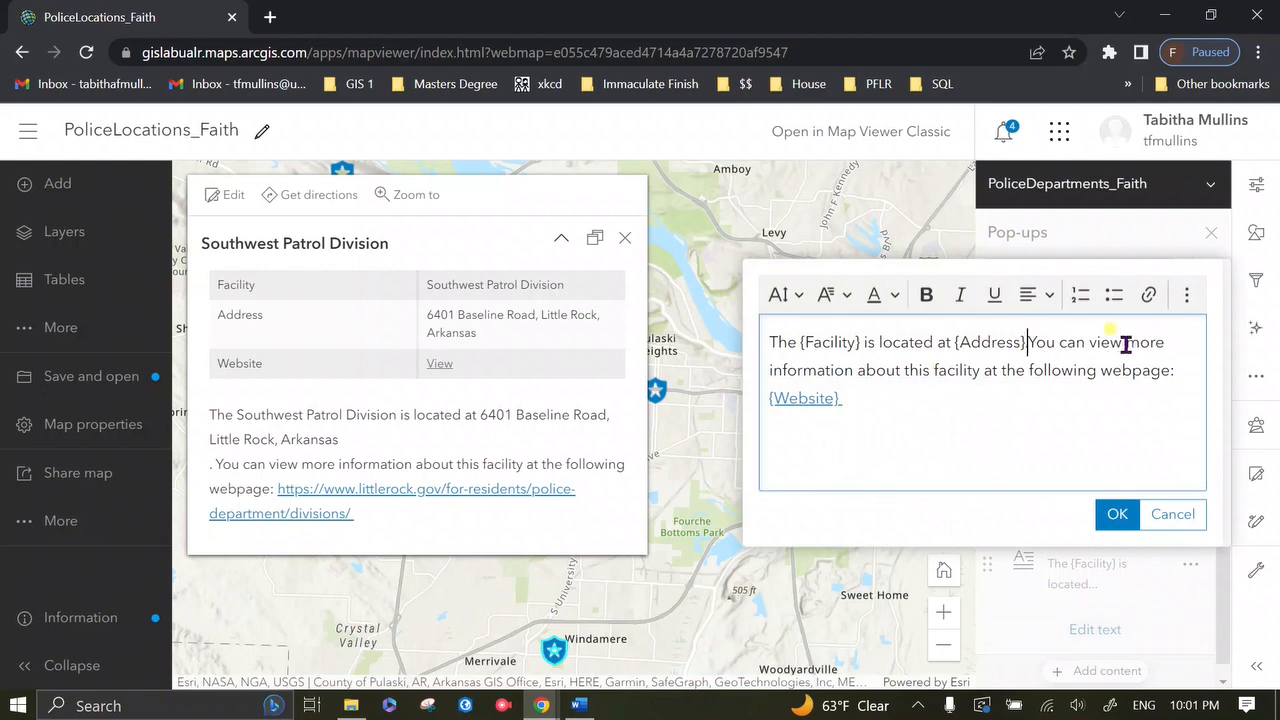
{"action": "key", "text": "Escape"}
{"action": "key", "text": "Return"}
{"action": "left_click", "coordinate": [1117, 514]}
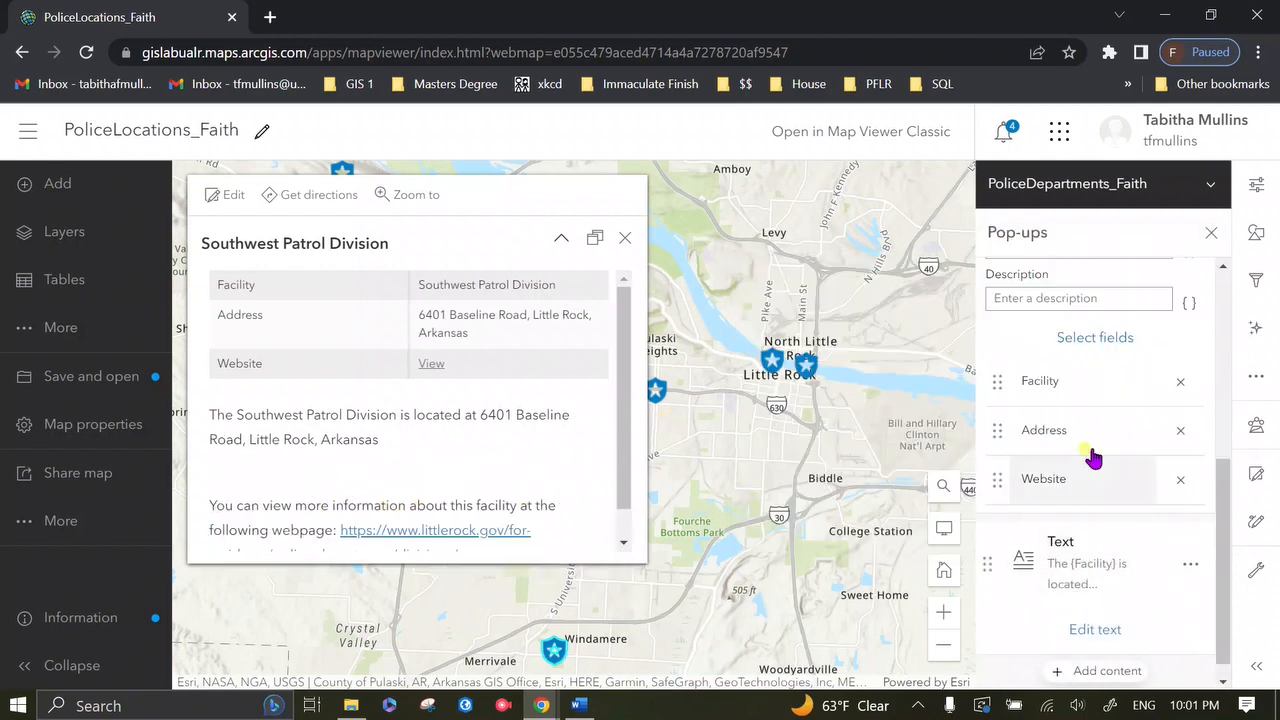
Step: Delete the blank line after {Address} and save the PoliceLocations_Faith map
{"action": "left_click", "coordinate": [1095, 628]}
{"action": "left_click", "coordinate": [1037, 336]}
{"action": "key", "text": "Delete"}
{"action": "left_click", "coordinate": [1115, 514]}
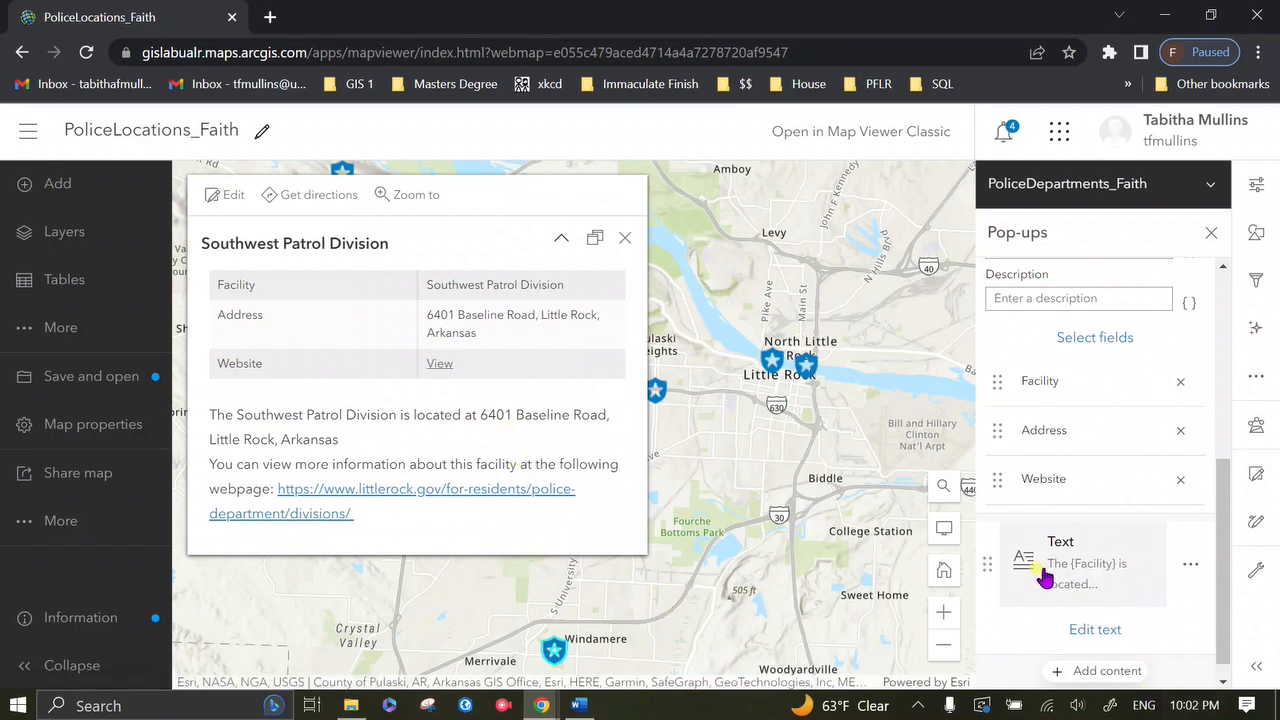
{"action": "left_click", "coordinate": [22, 397]}
{"action": "left_click", "coordinate": [216, 380]}
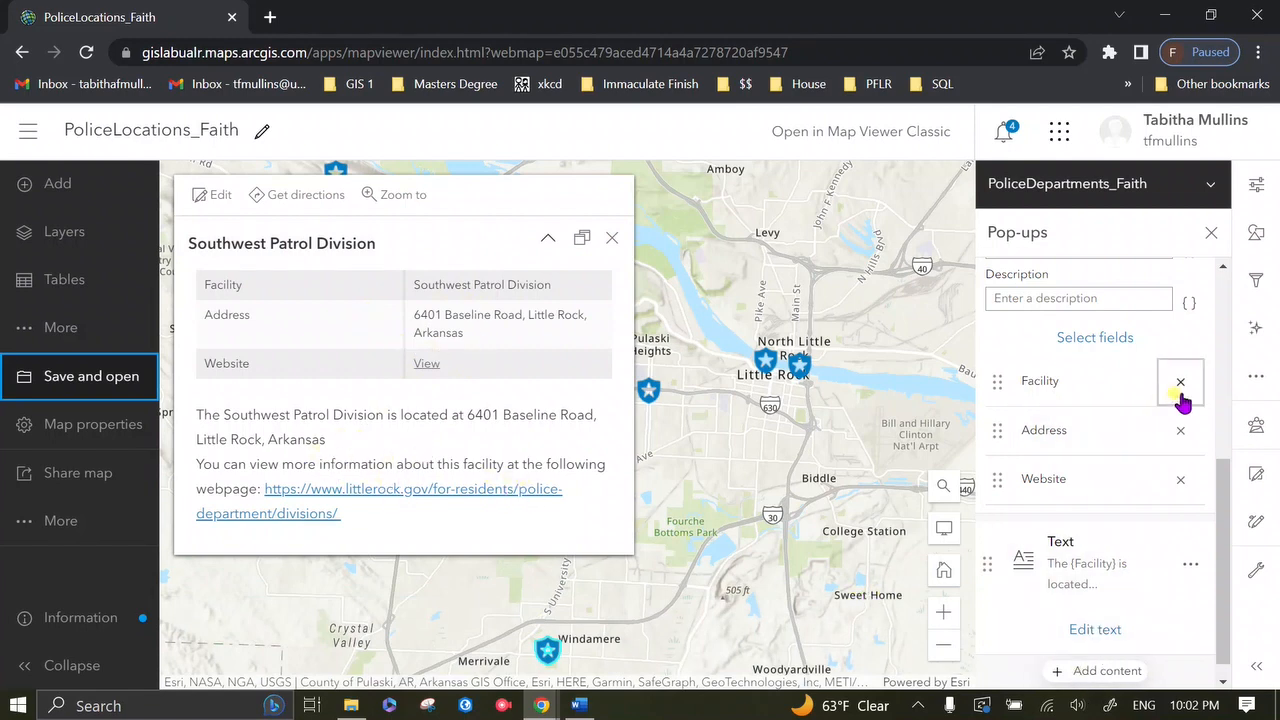
Step: Remove the Facility, Address and Website fields, then delete the empty fields list
{"action": "scroll", "coordinate": [1175, 395], "scroll_direction": "up", "scroll_amount": 3}
{"action": "scroll", "coordinate": [1128, 505], "scroll_direction": "down", "scroll_amount": 2}
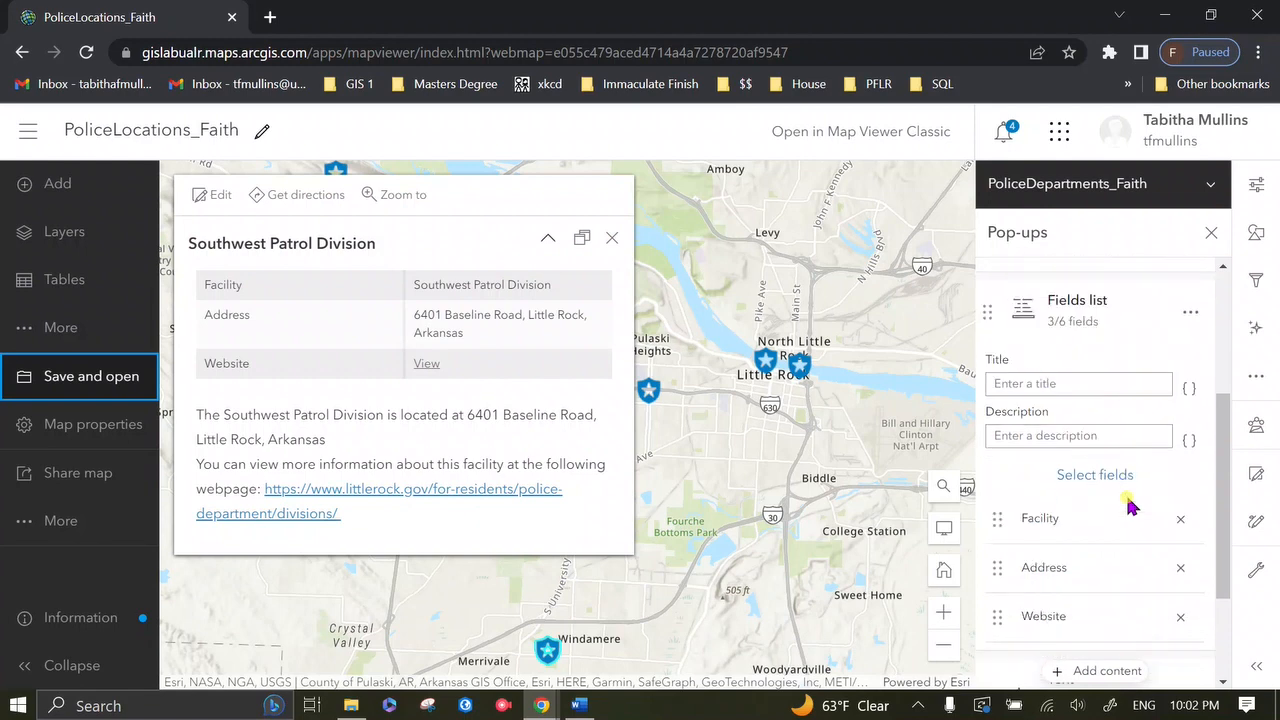
{"action": "scroll", "coordinate": [1178, 507], "scroll_direction": "down", "scroll_amount": 2}
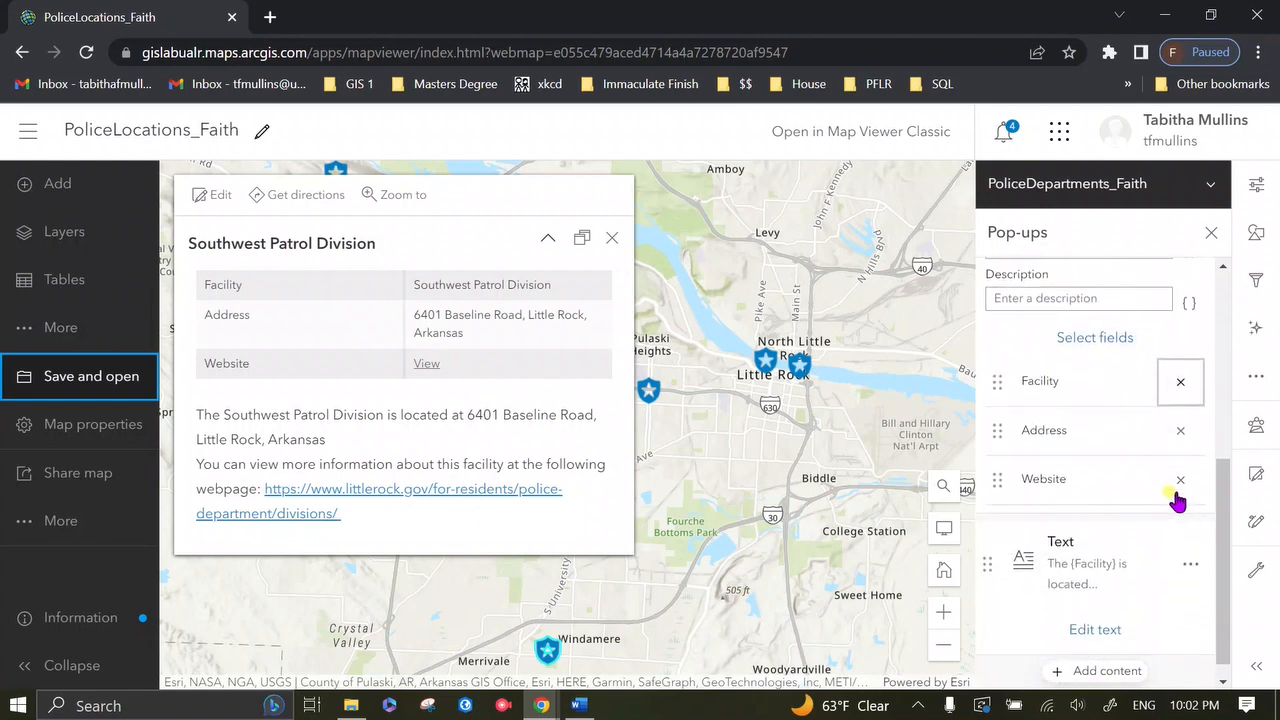
{"action": "left_click", "coordinate": [1179, 382]}
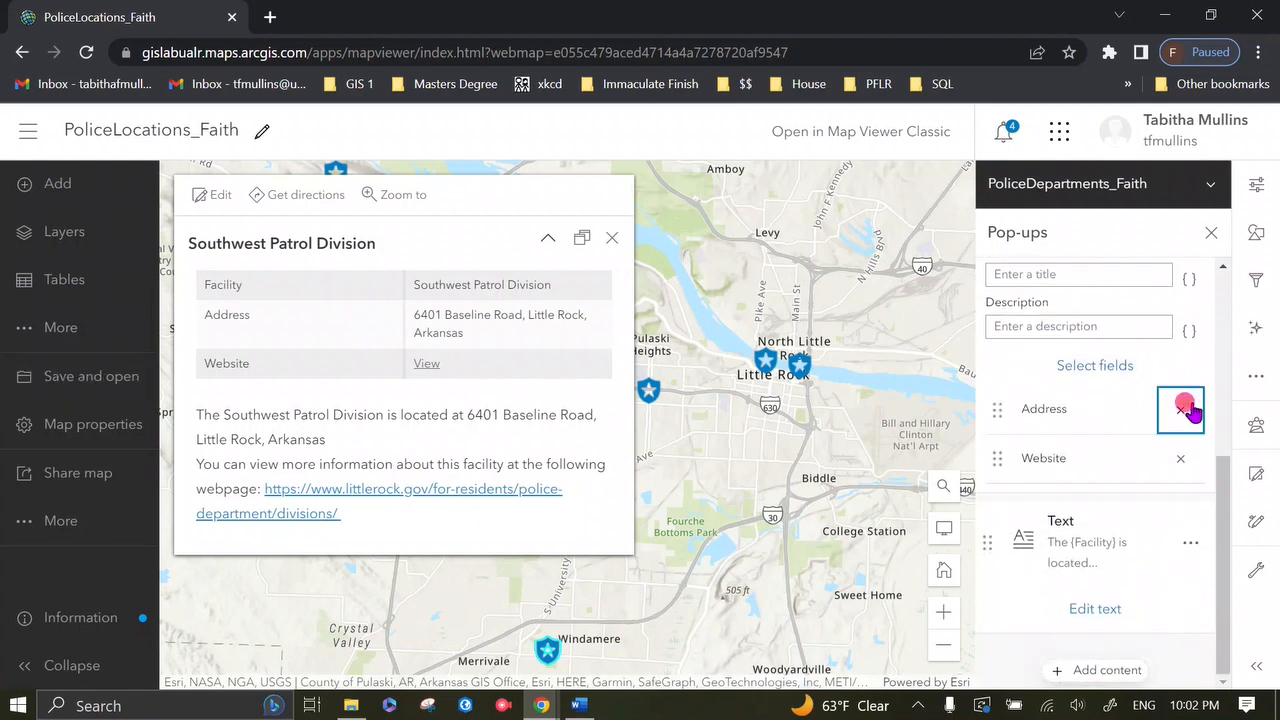
{"action": "left_click", "coordinate": [1181, 410]}
{"action": "left_click", "coordinate": [1178, 460]}
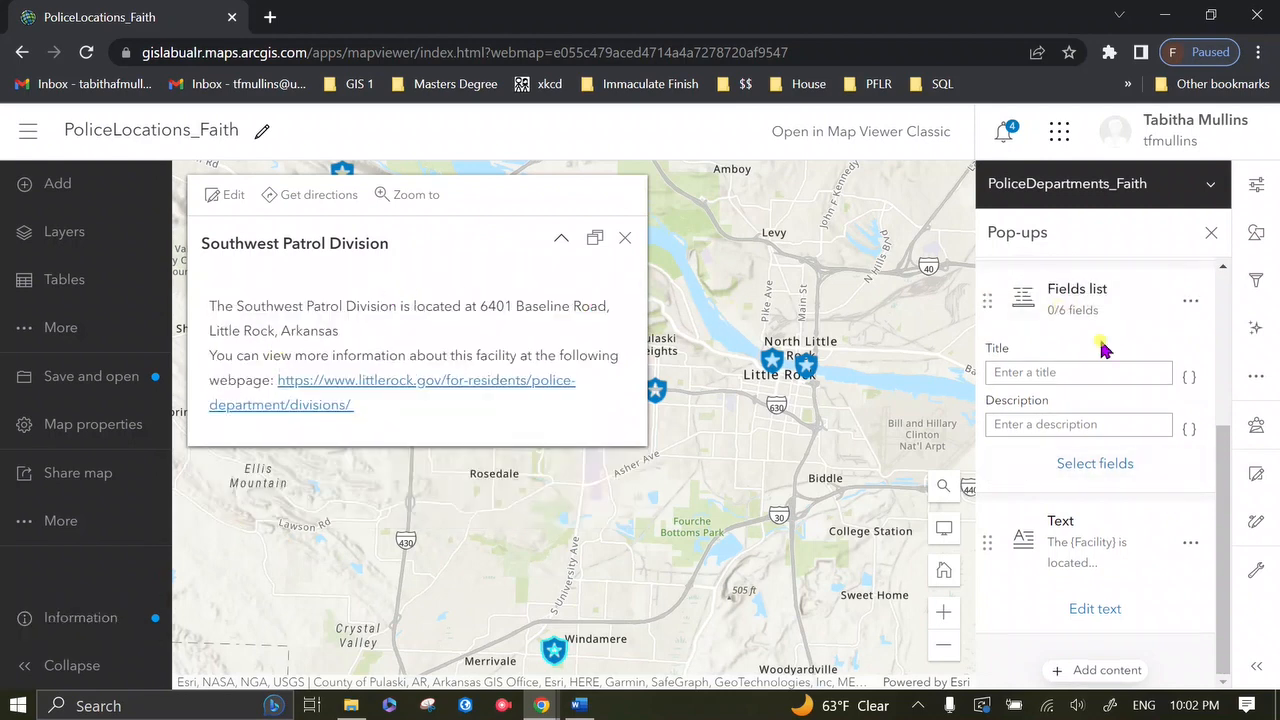
{"action": "left_click", "coordinate": [1190, 300]}
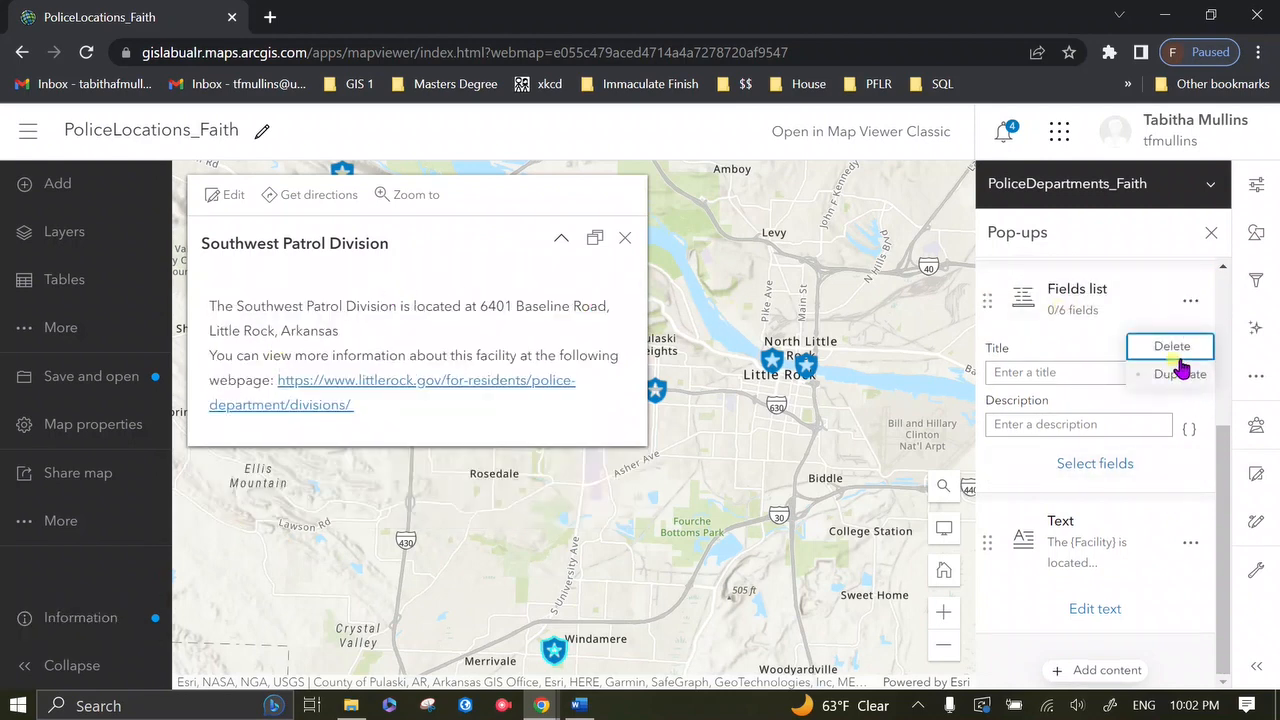
{"action": "left_click", "coordinate": [1171, 348]}
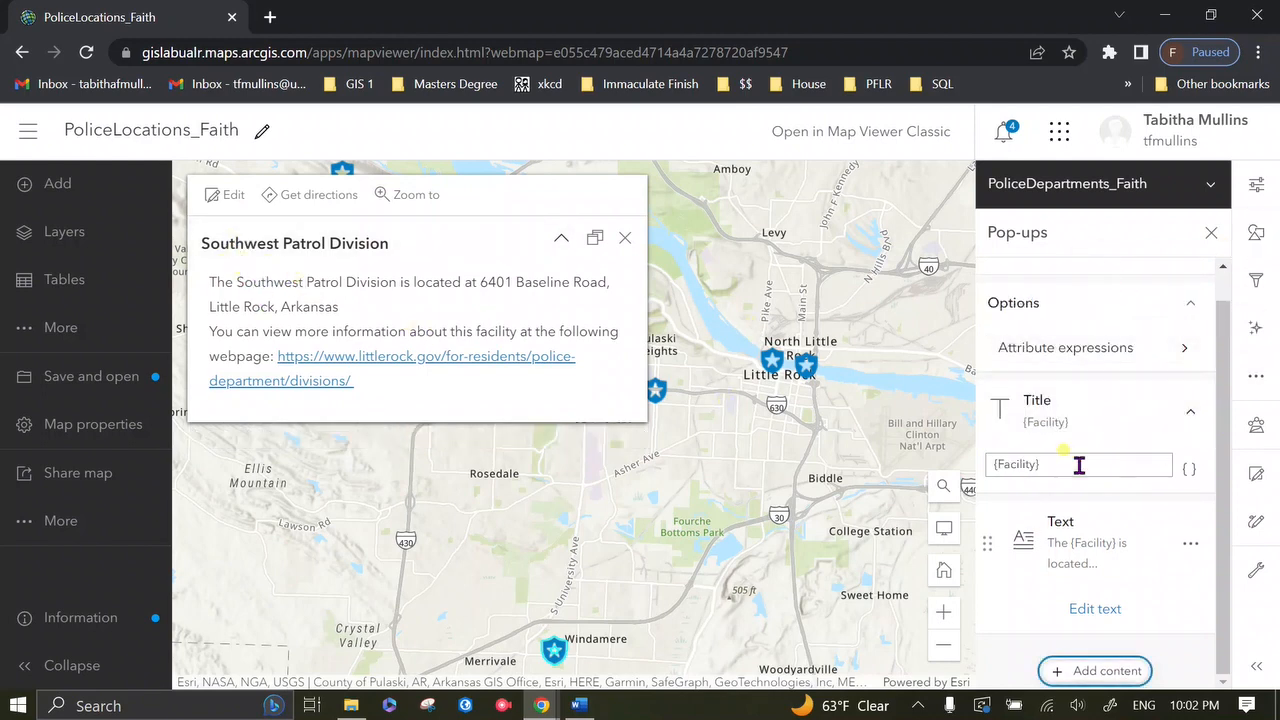
Step: Bold the {Address} field in the pop-up text and save the PoliceLocations_Faith map
{"action": "left_click", "coordinate": [1090, 608]}
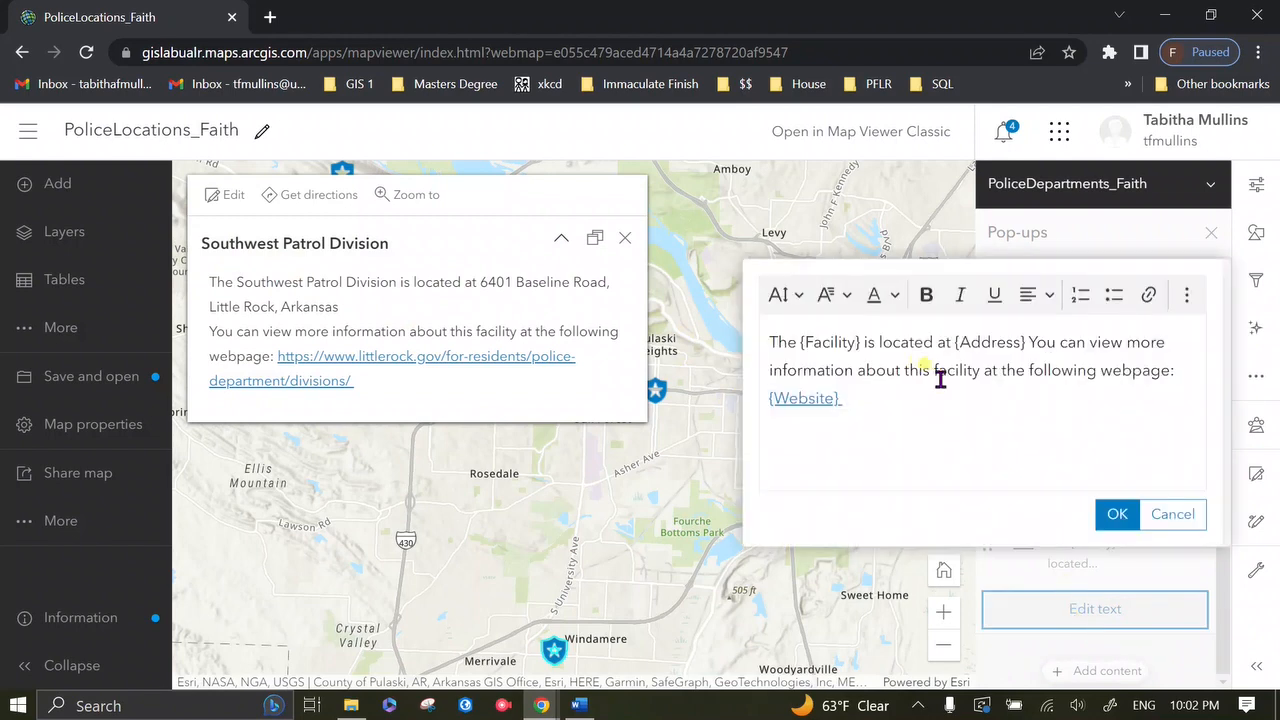
{"action": "left_click_drag", "start_coordinate": [954, 342], "coordinate": [1021, 342]}
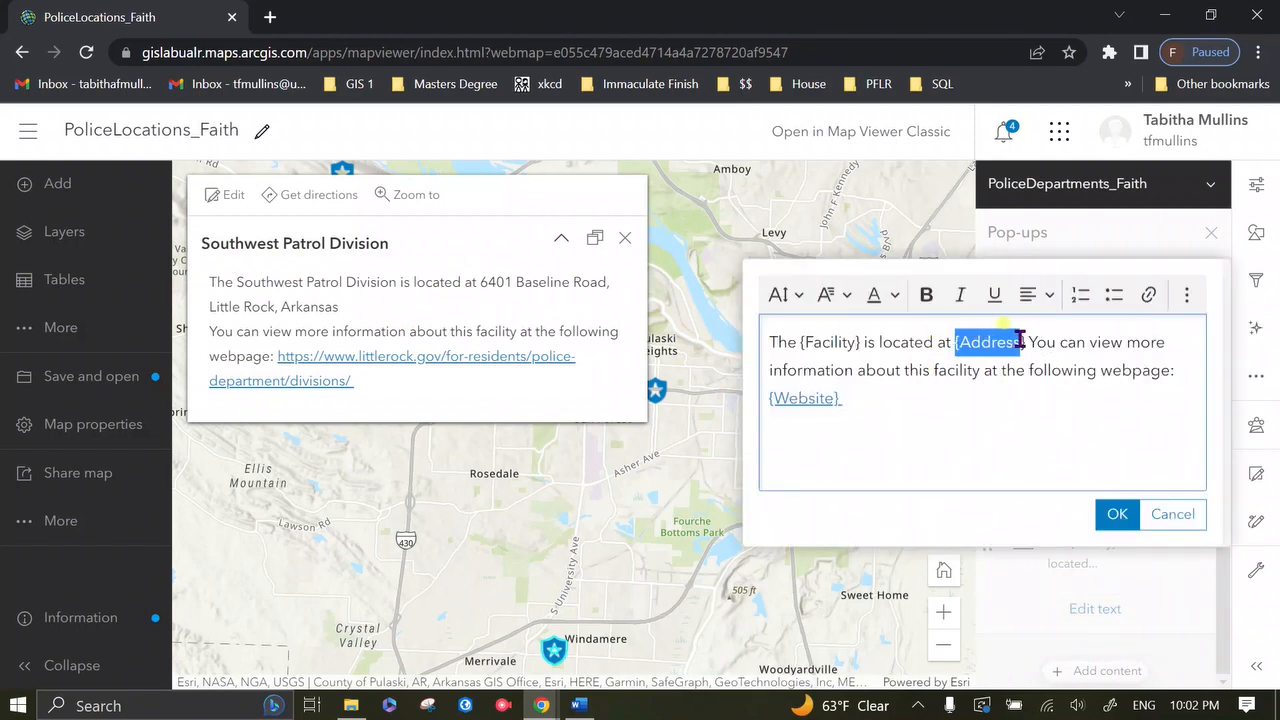
{"action": "left_click", "coordinate": [927, 294]}
{"action": "left_click", "coordinate": [1117, 514]}
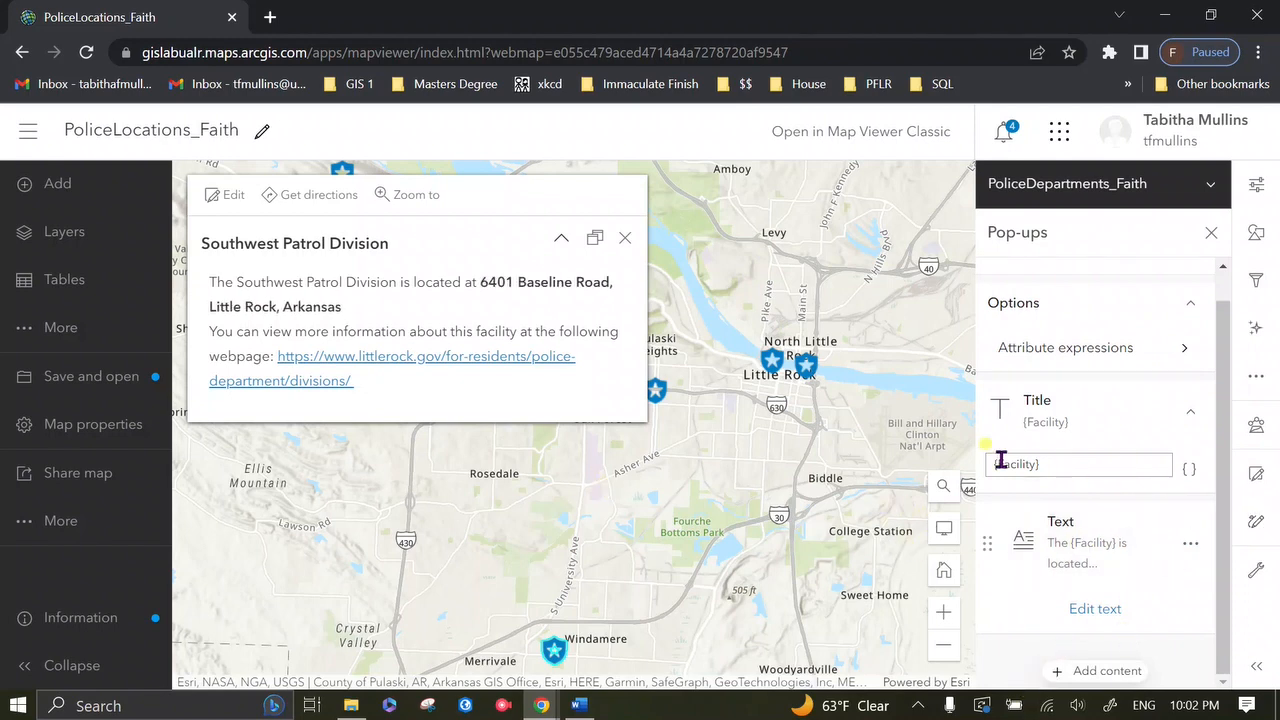
{"action": "left_click", "coordinate": [130, 376]}
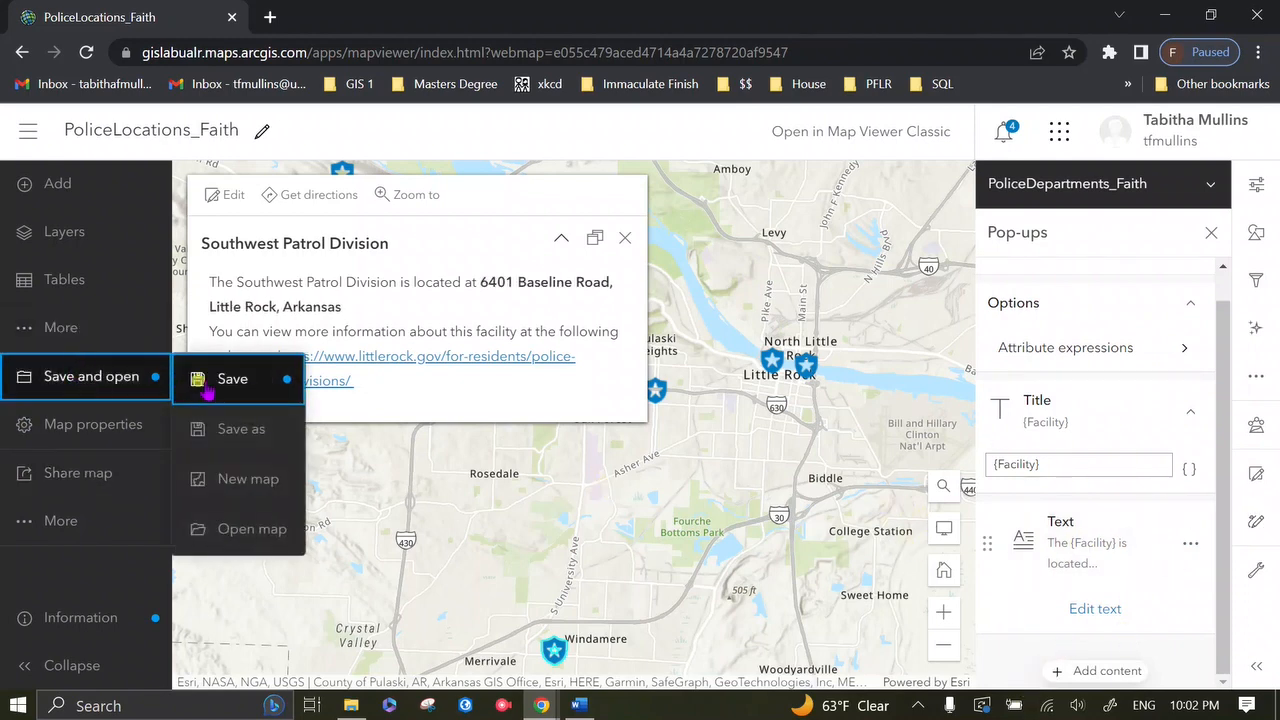
{"action": "left_click", "coordinate": [207, 385]}
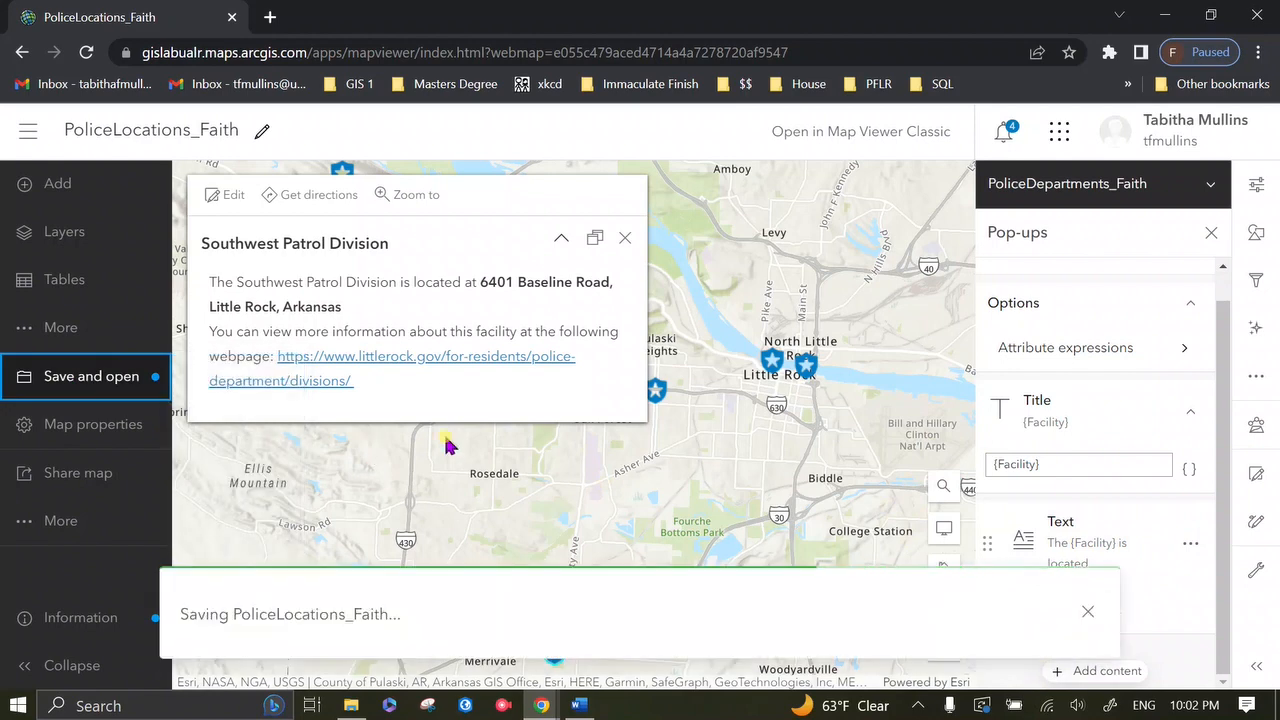
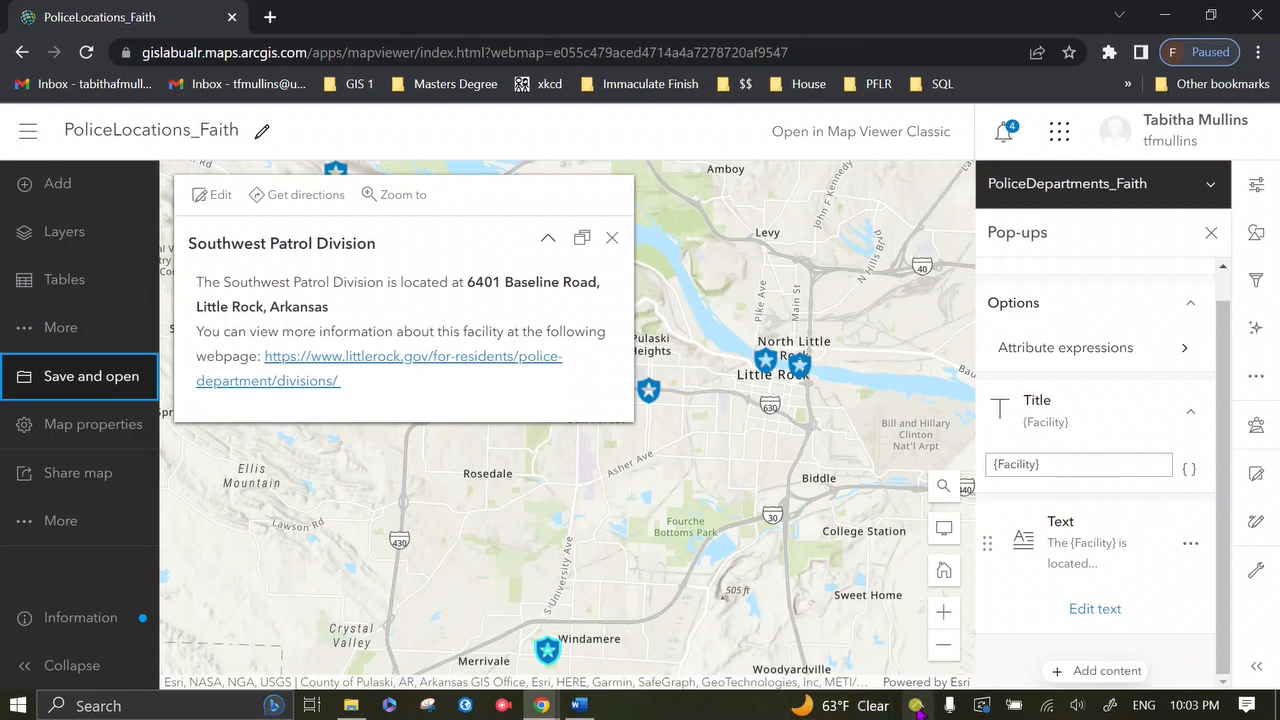
Step: Zoom in on North Little Rock and recentre the county on the Experience Builder map
{"action": "left_click", "coordinate": [918, 705]}
{"action": "left_click", "coordinate": [904, 636]}
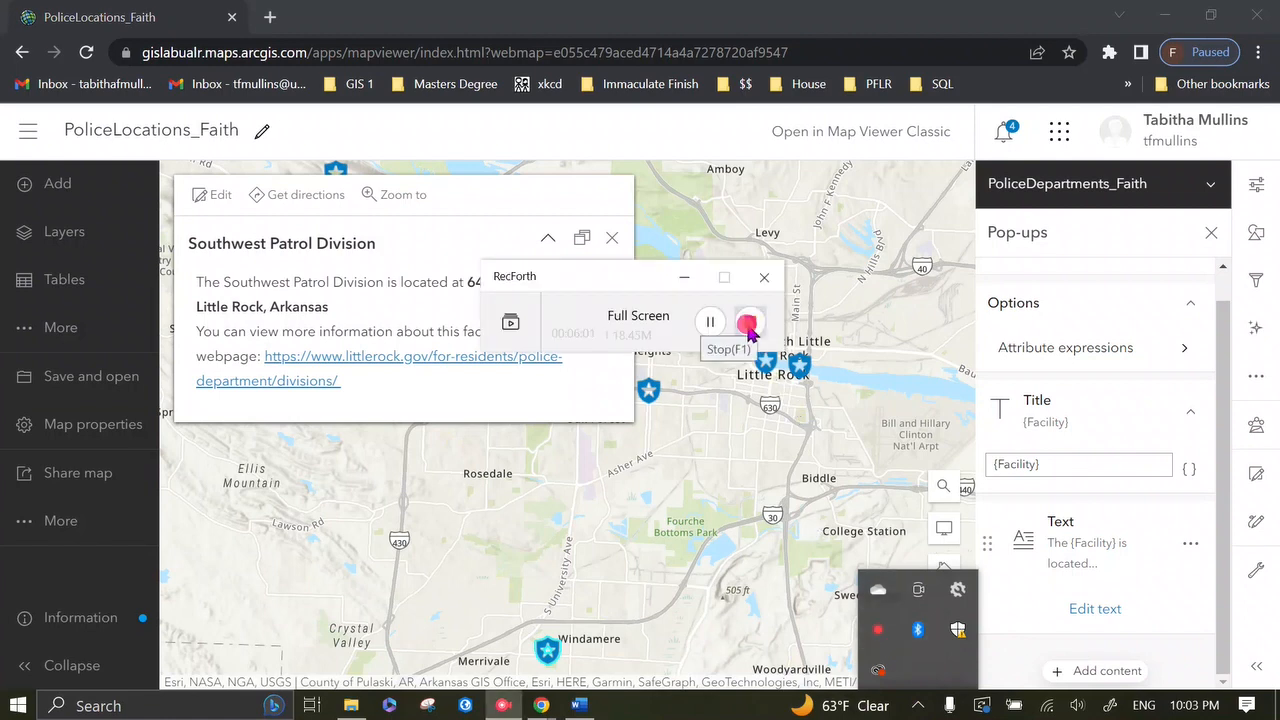
{"action": "left_click", "coordinate": [748, 323]}
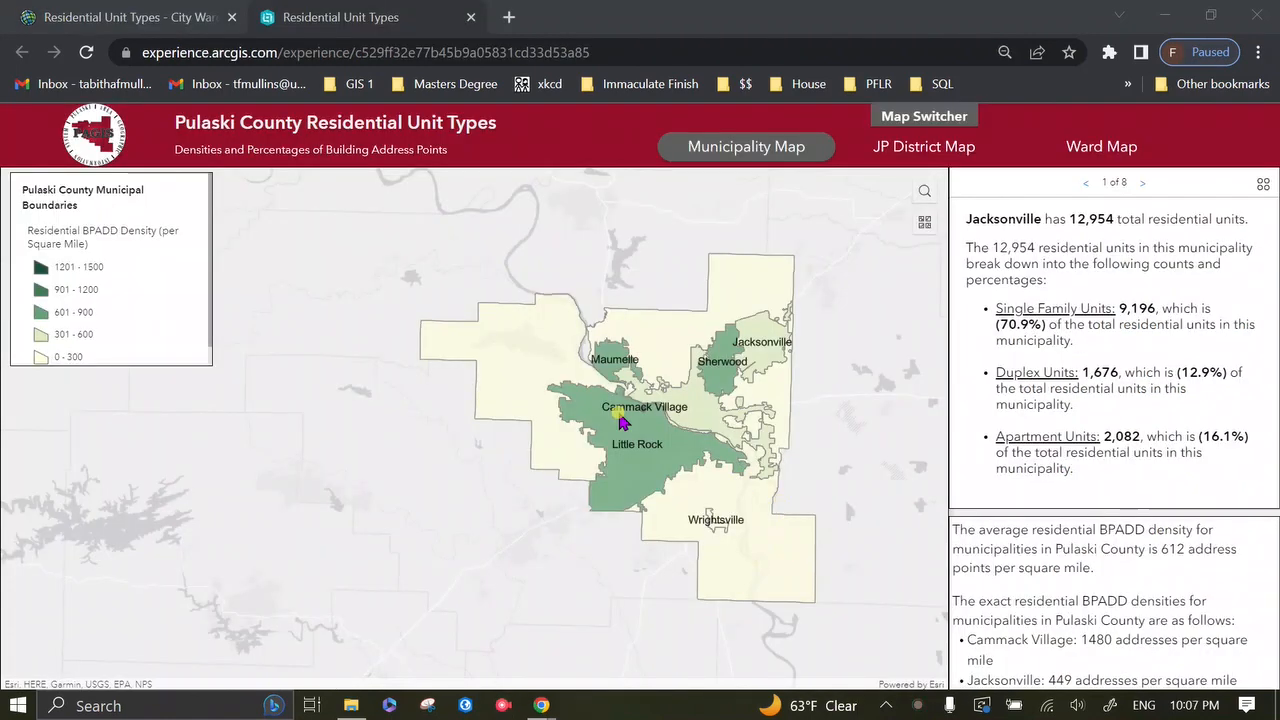
{"action": "double_click", "coordinate": [700, 425]}
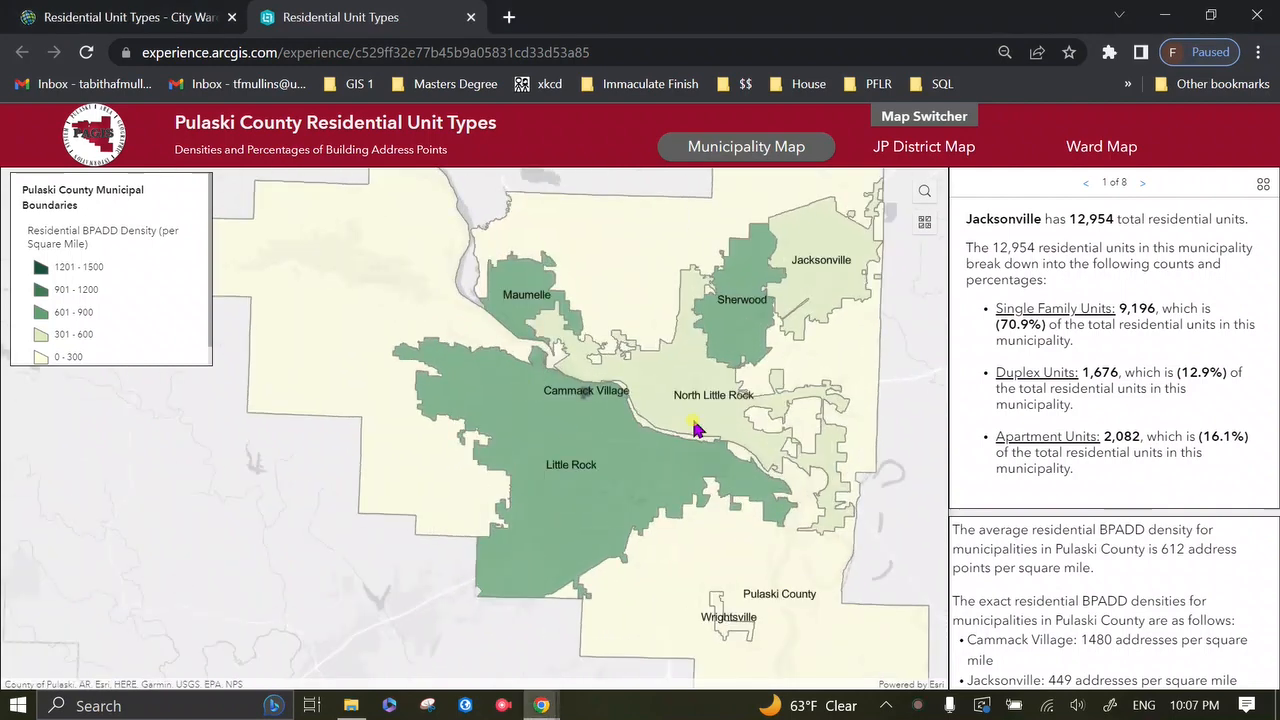
{"action": "scroll", "coordinate": [697, 428], "scroll_direction": "down", "scroll_amount": 1}
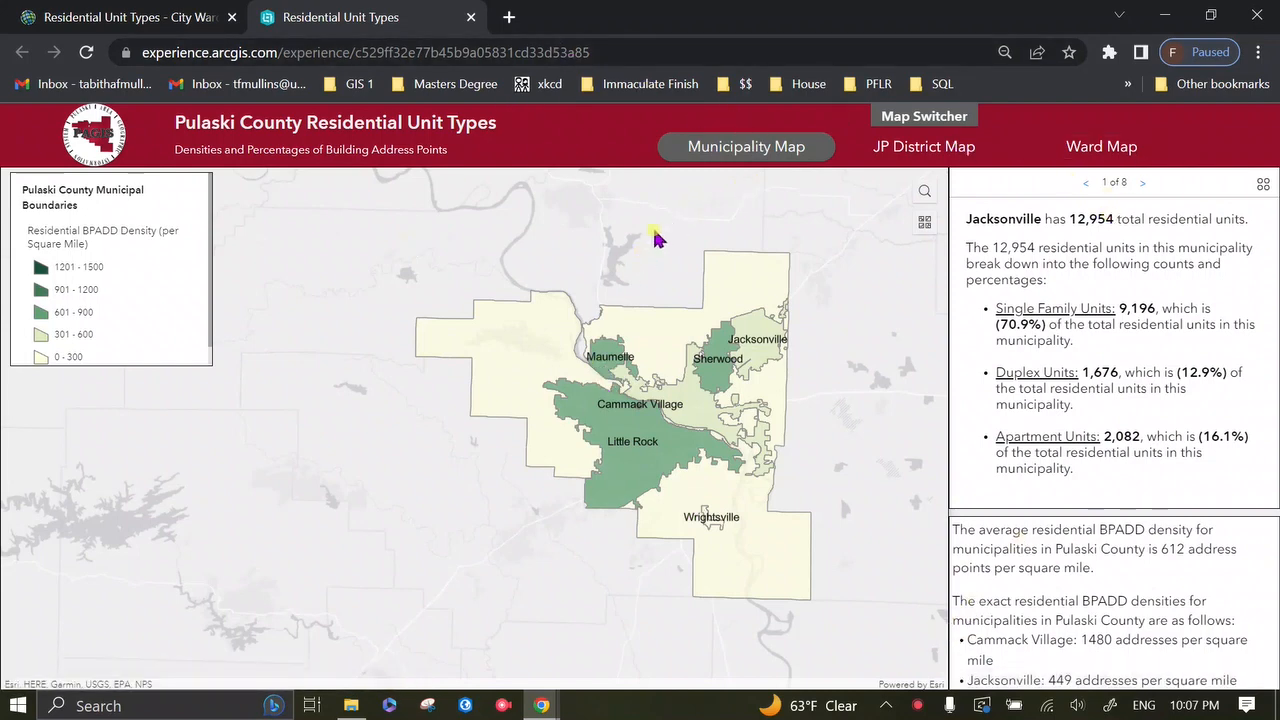
{"action": "left_click_drag", "start_coordinate": [620, 403], "coordinate": [518, 365]}
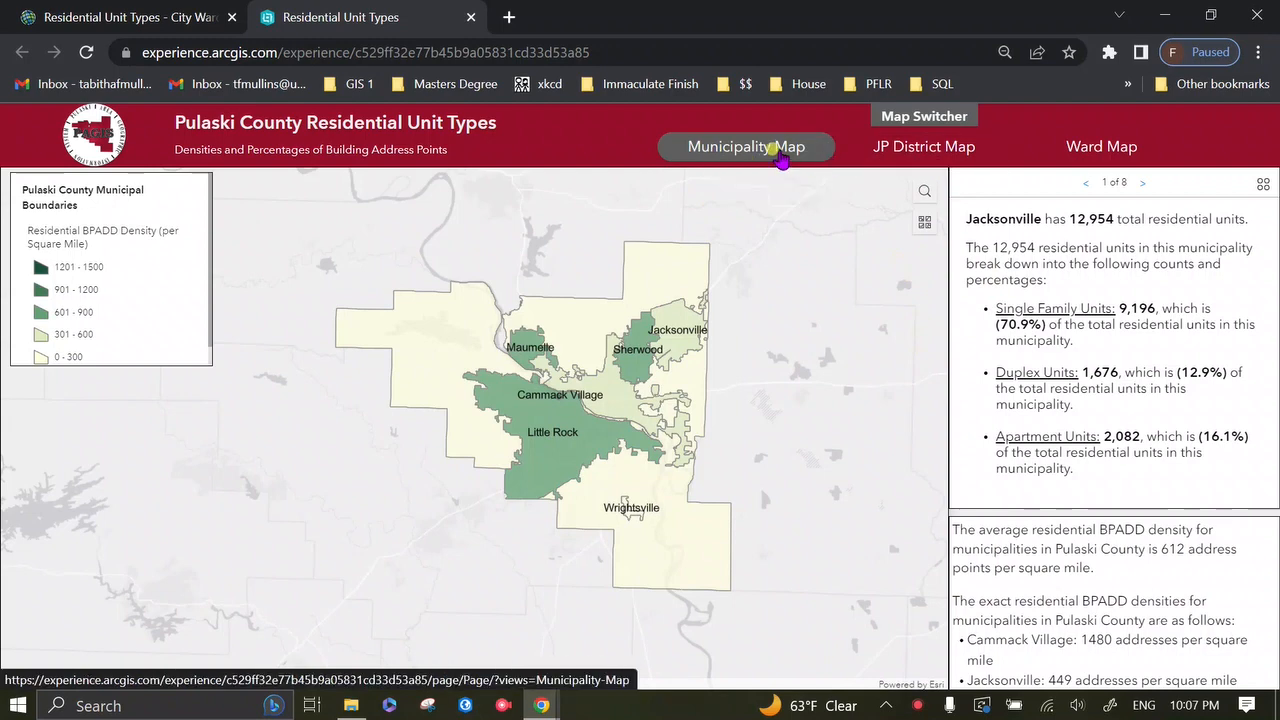
Step: Show the JP District Map, then the Ward Map, and return to the City Wards web map
{"action": "left_click", "coordinate": [930, 142]}
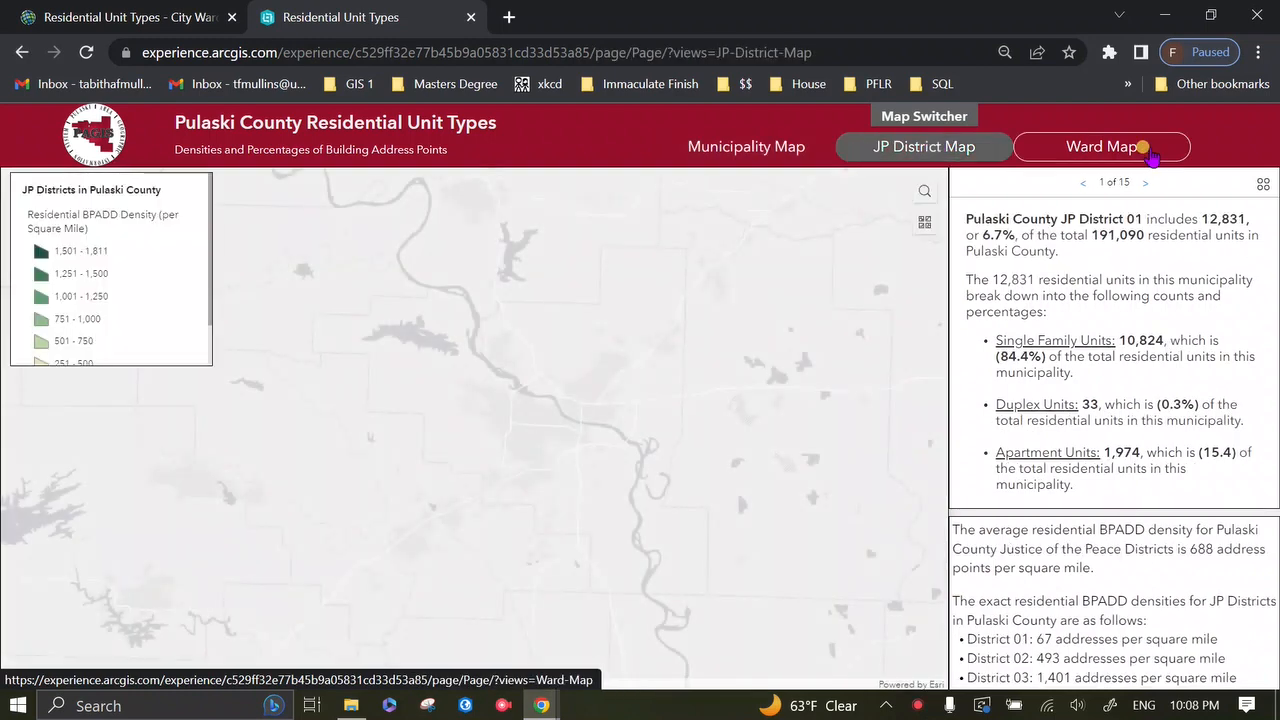
{"action": "left_click", "coordinate": [1138, 146]}
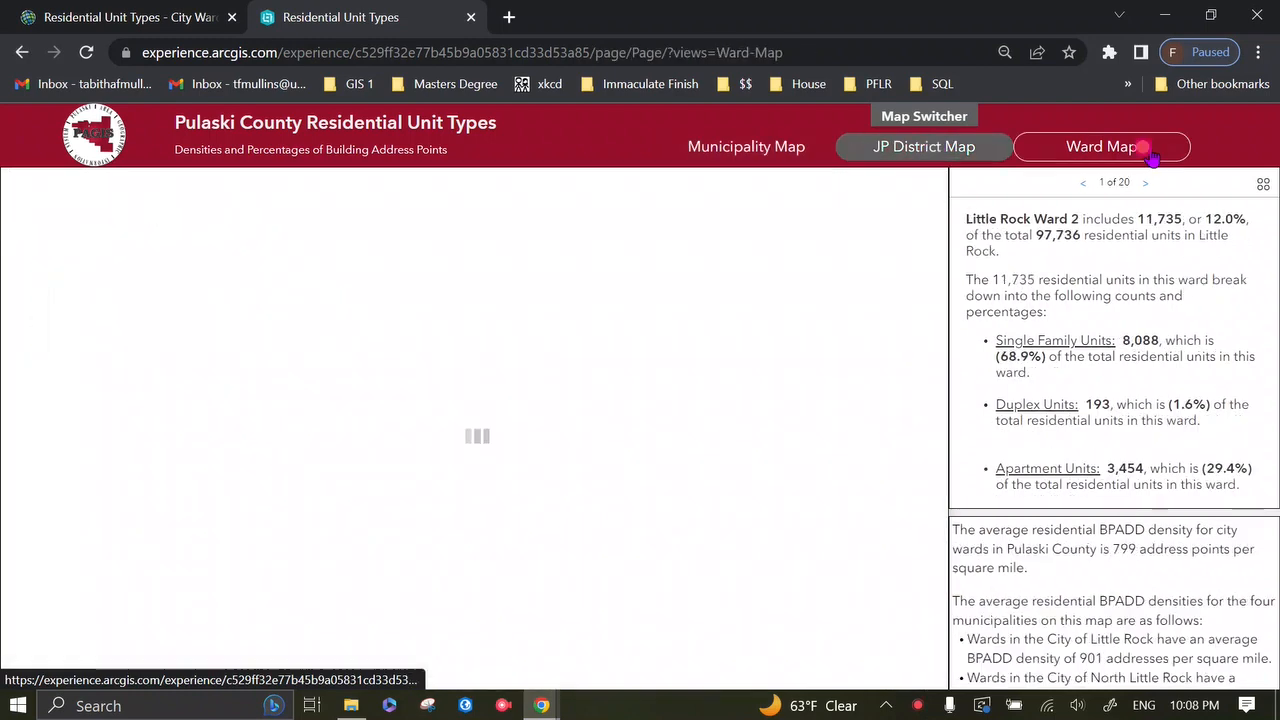
{"action": "left_click", "coordinate": [60, 17]}
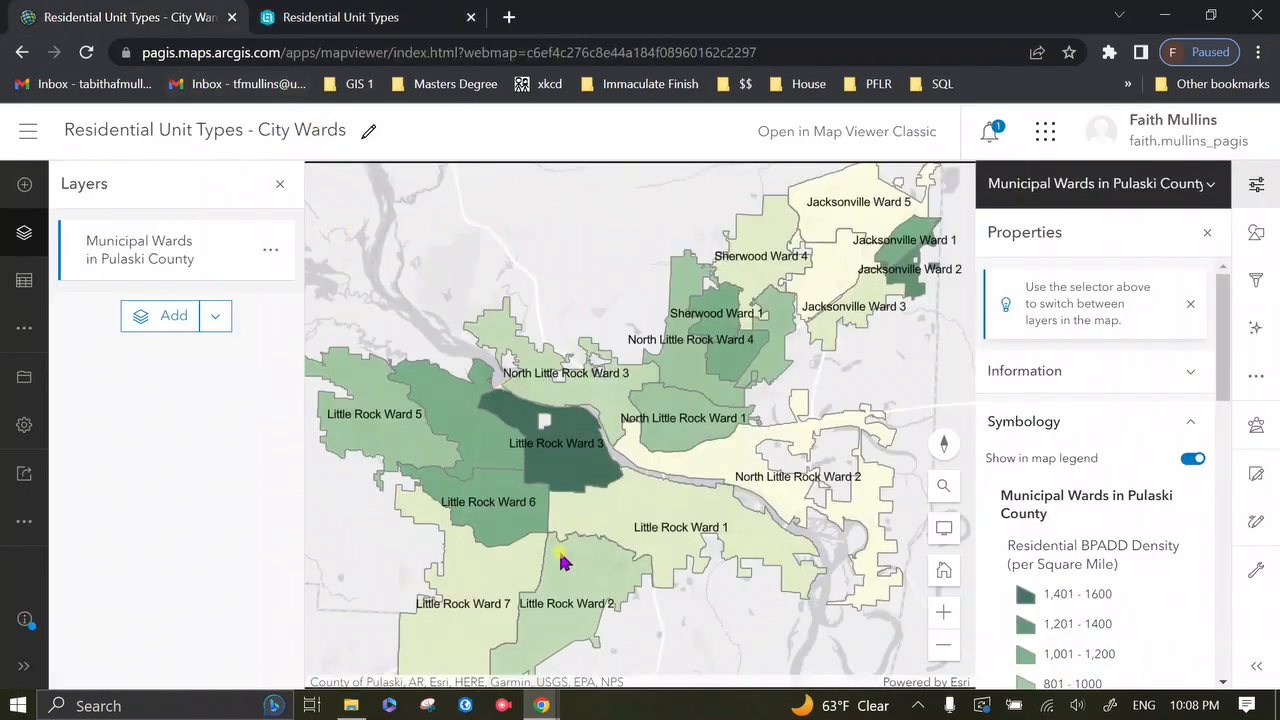
Step: Open the wards layer's Pop-ups settings and review the North Little Rock Ward 1 pop-up
{"action": "left_click", "coordinate": [1252, 376]}
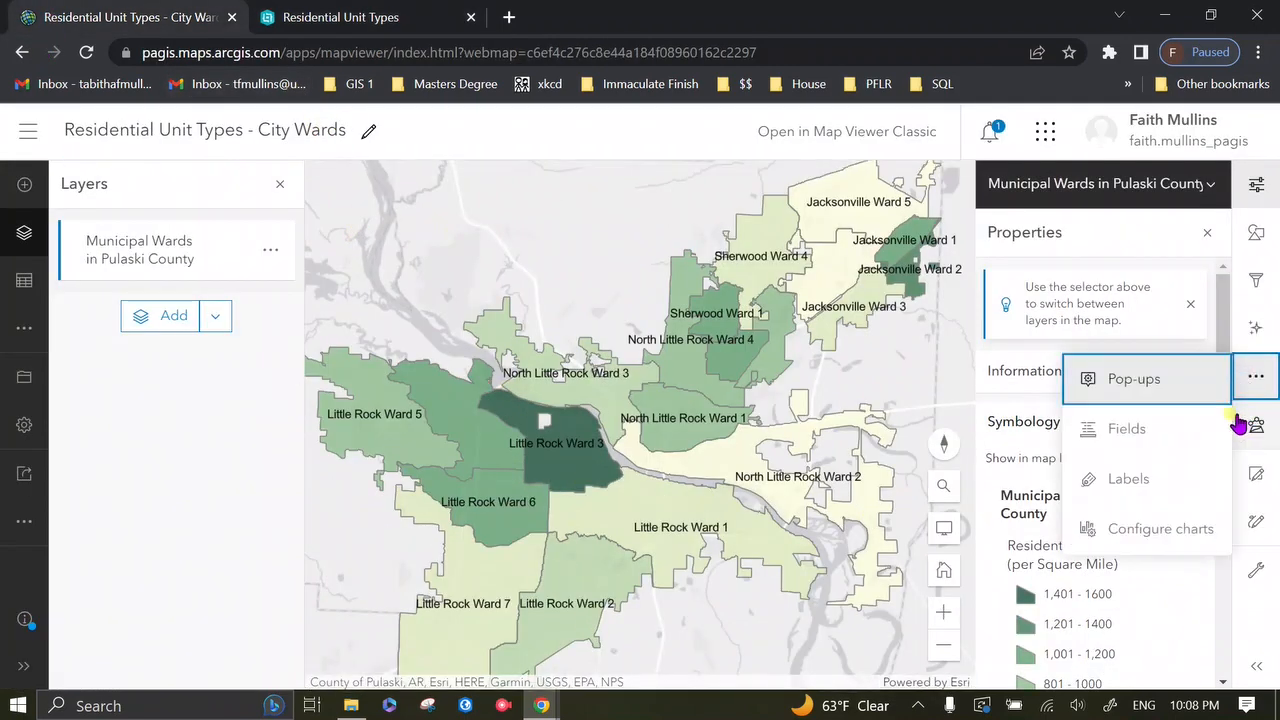
{"action": "left_click", "coordinate": [1186, 377]}
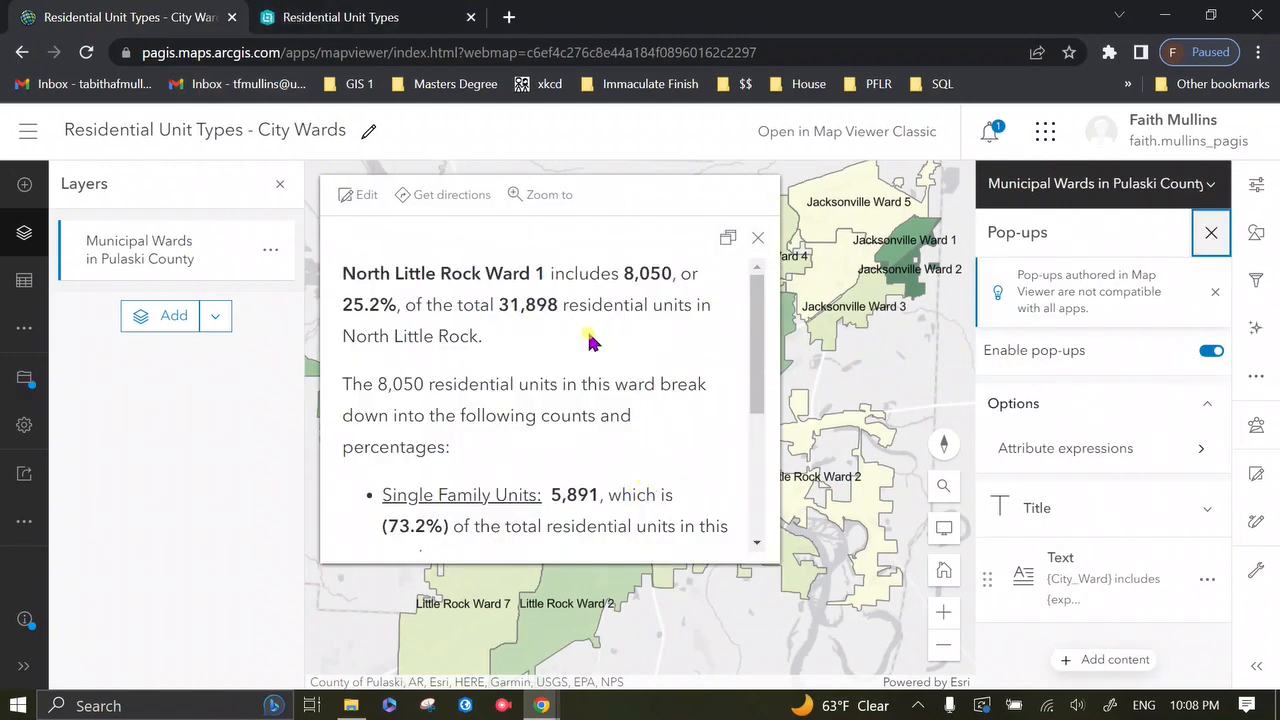
{"action": "scroll", "coordinate": [590, 340], "scroll_direction": "down", "scroll_amount": 3}
{"action": "scroll", "coordinate": [590, 340], "scroll_direction": "up", "scroll_amount": 3}
{"action": "left_click_drag", "start_coordinate": [760, 380], "coordinate": [772, 355]}
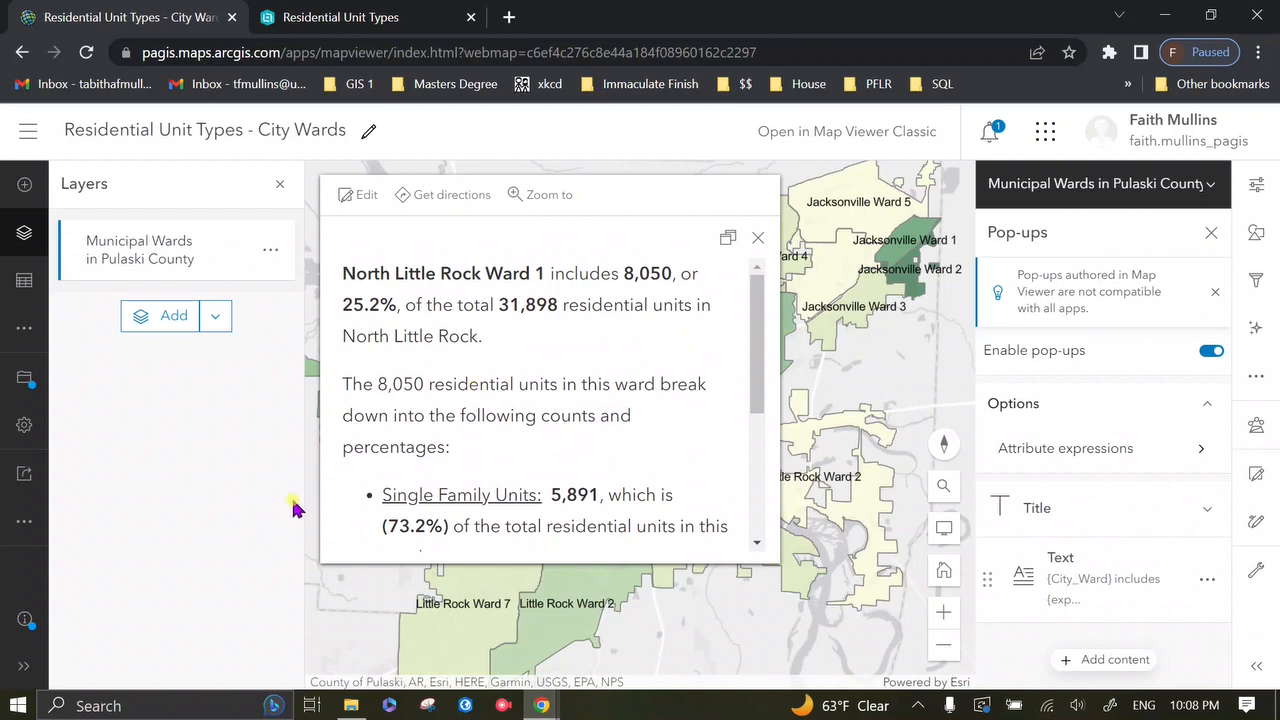
{"action": "mouse_move", "coordinate": [760, 314]}
{"action": "left_mouse_down"}
{"action": "mouse_move", "coordinate": [757, 460]}
{"action": "mouse_move", "coordinate": [766, 374]}
{"action": "mouse_move", "coordinate": [752, 310]}
{"action": "left_mouse_up"}
{"action": "left_click_drag", "start_coordinate": [754, 331], "coordinate": [763, 417]}
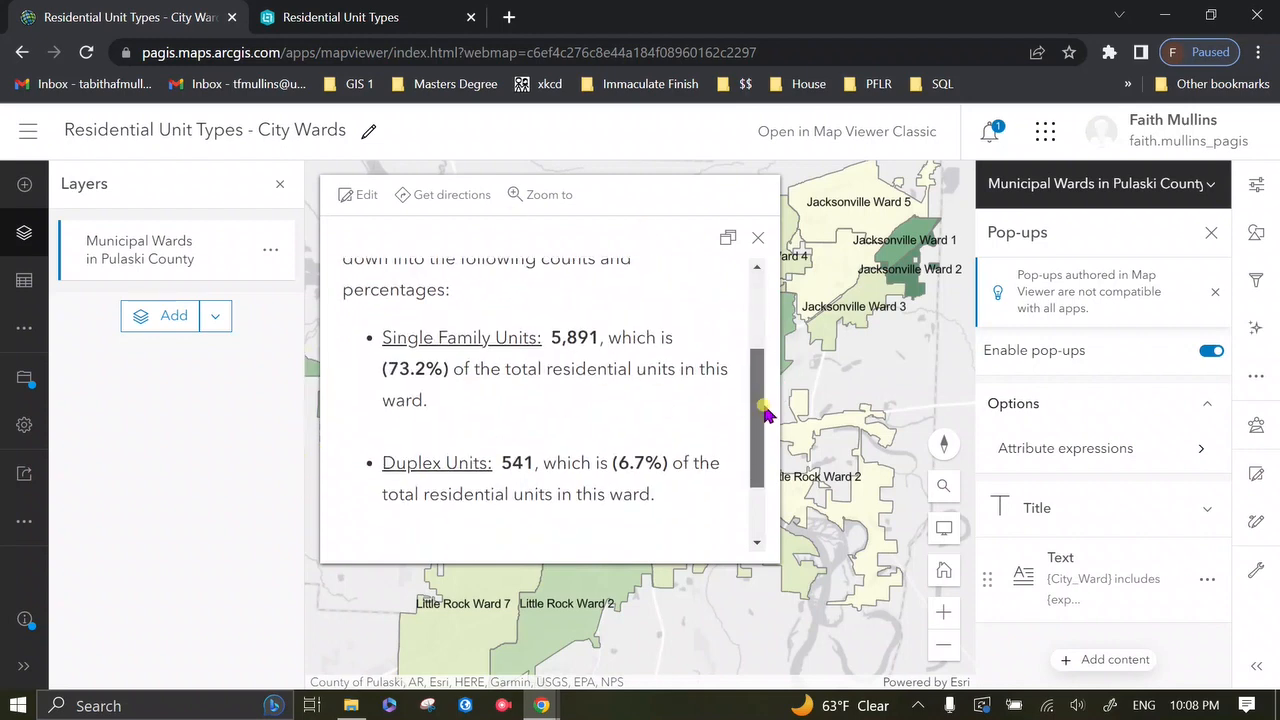
{"action": "left_click", "coordinate": [340, 25]}
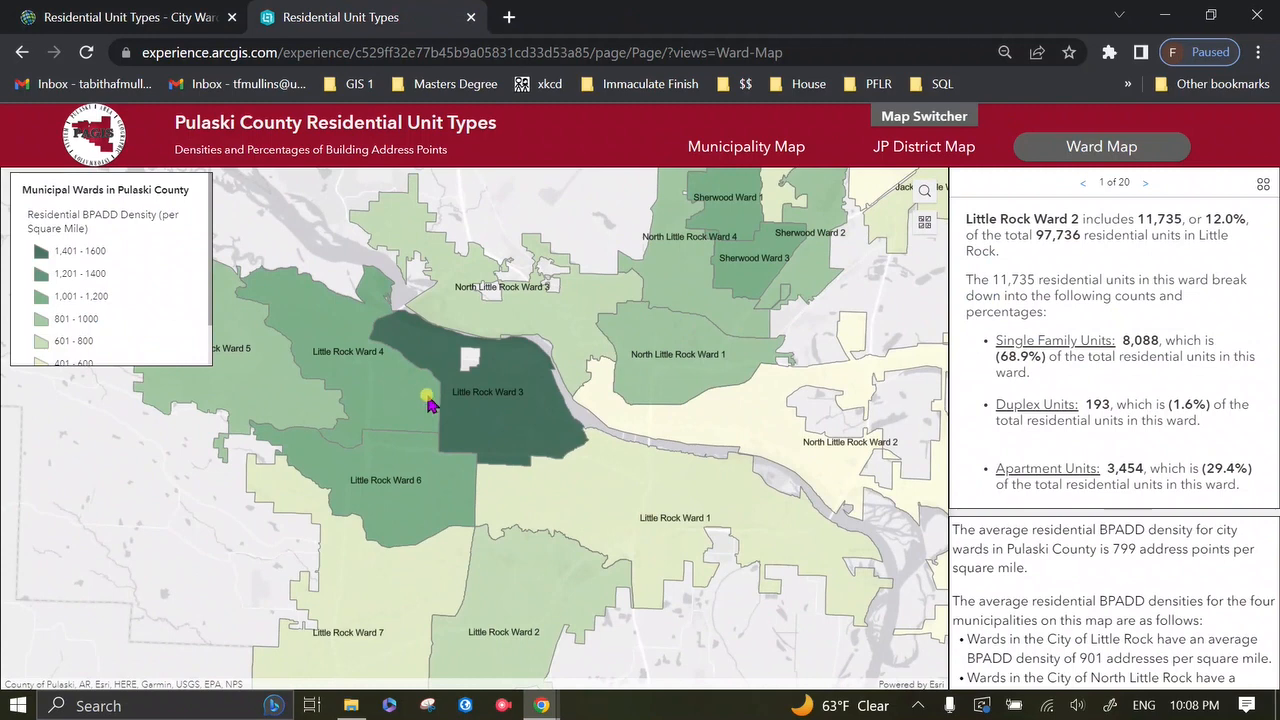
Step: Show Little Rock Ward 4 and North Little Rock Ward 3 statistics, then go back to Map Viewer
{"action": "left_click", "coordinate": [428, 400]}
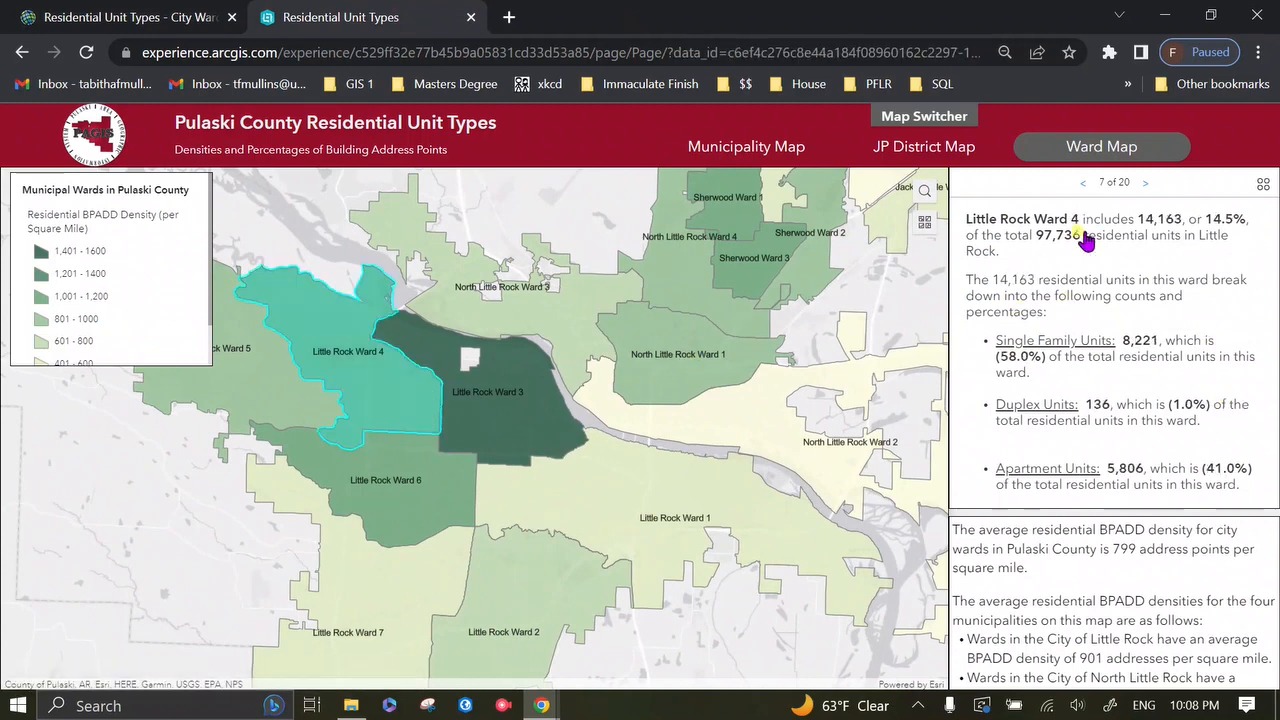
{"action": "left_click_drag", "start_coordinate": [855, 390], "coordinate": [735, 480]}
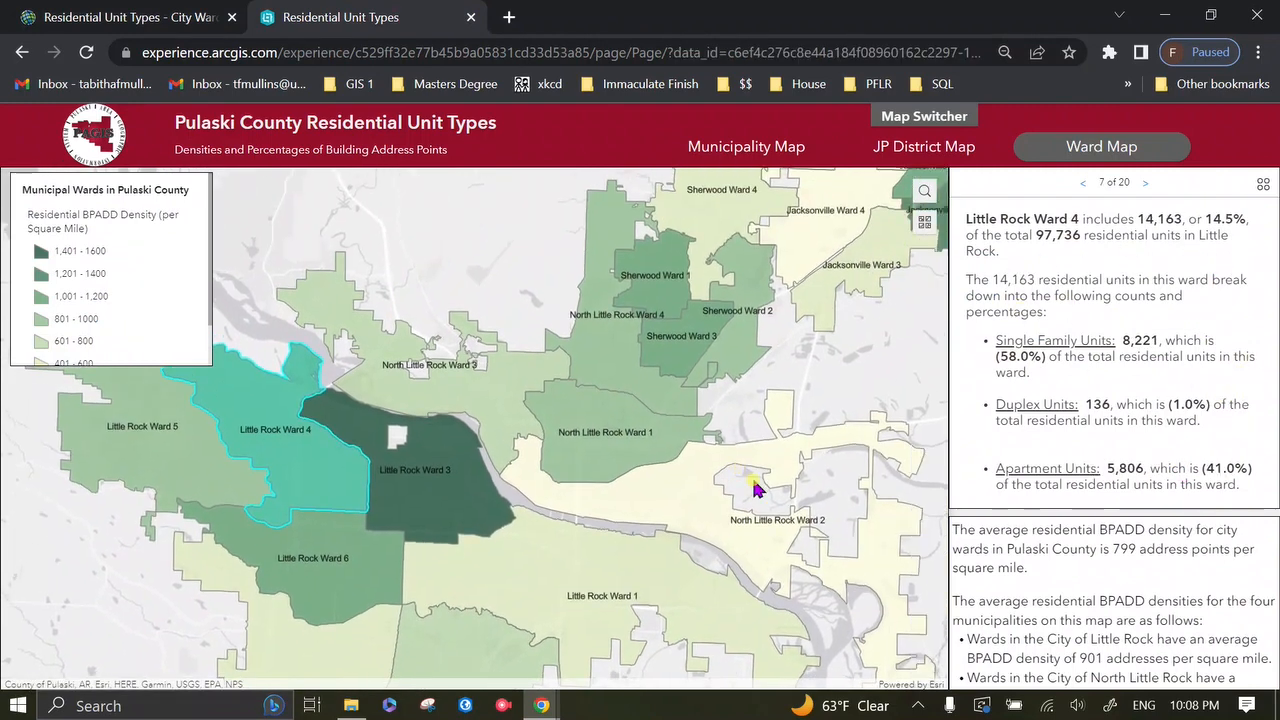
{"action": "left_click", "coordinate": [494, 398]}
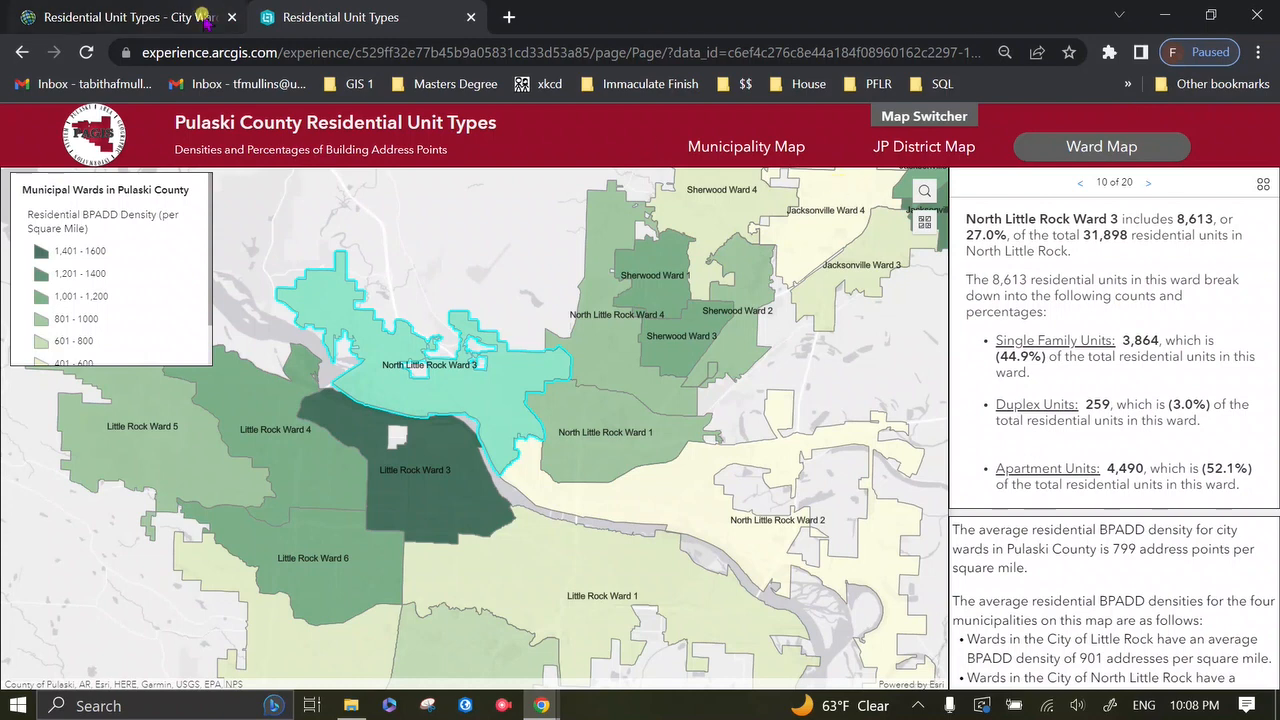
{"action": "left_click", "coordinate": [97, 12]}
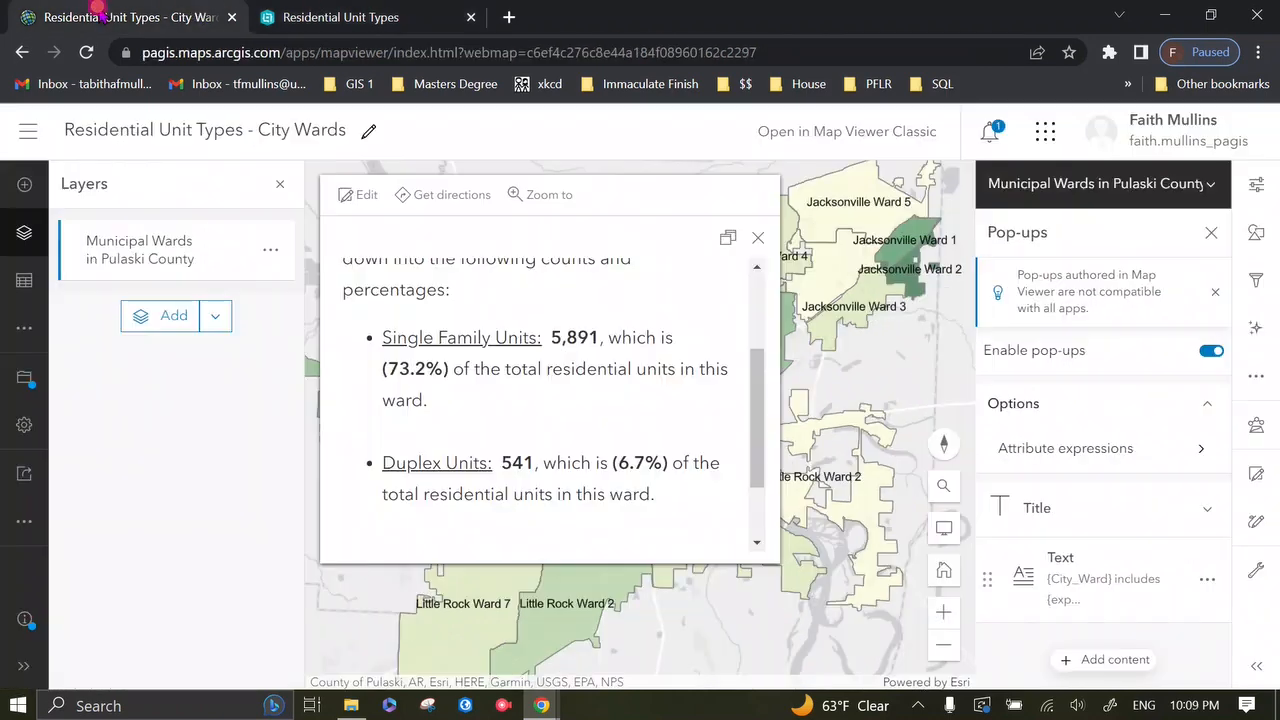
Step: Close the ward pop-up, dismiss the compatibility notice, and expand the pop-up's Text element
{"action": "left_click", "coordinate": [758, 238]}
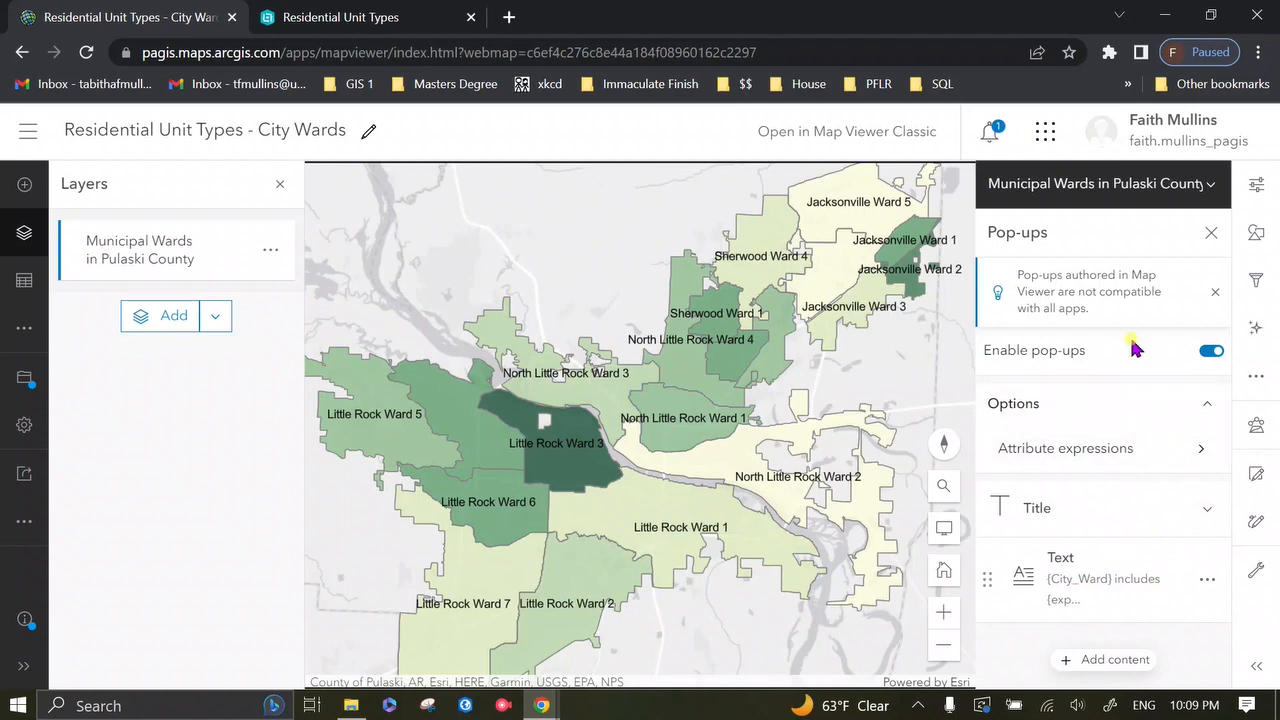
{"action": "left_click", "coordinate": [1214, 294]}
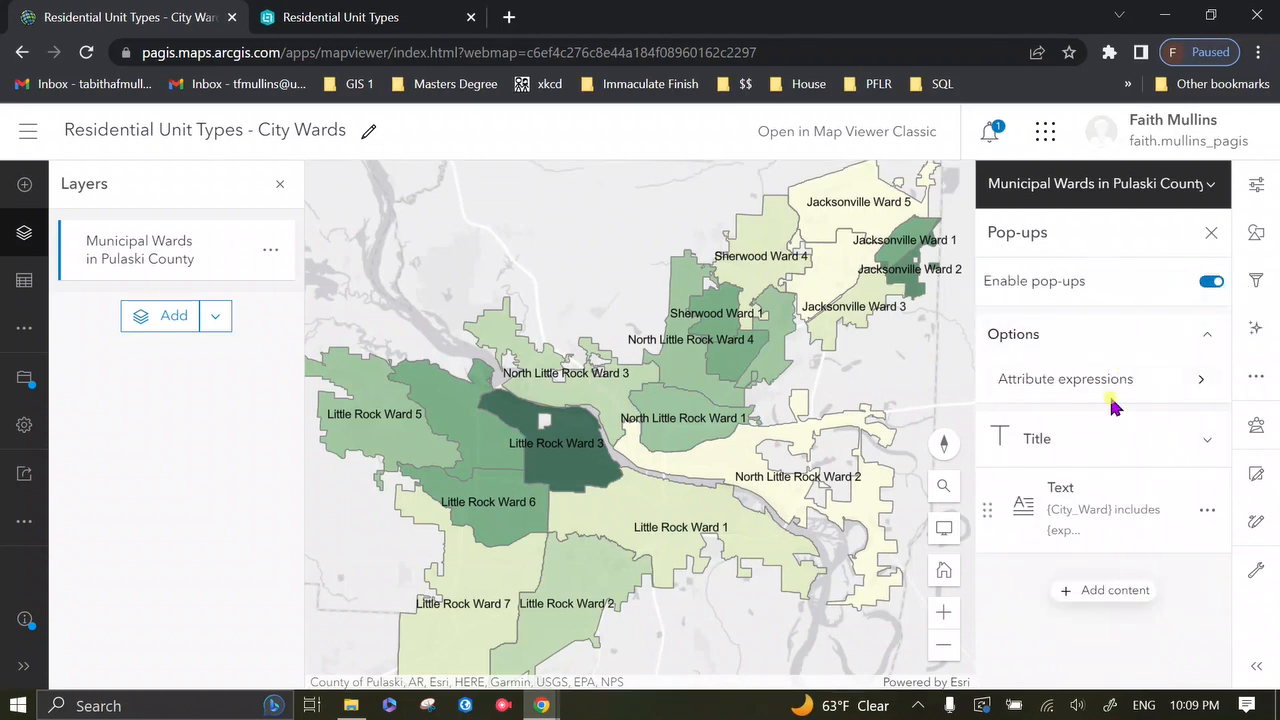
{"action": "left_click", "coordinate": [1108, 591]}
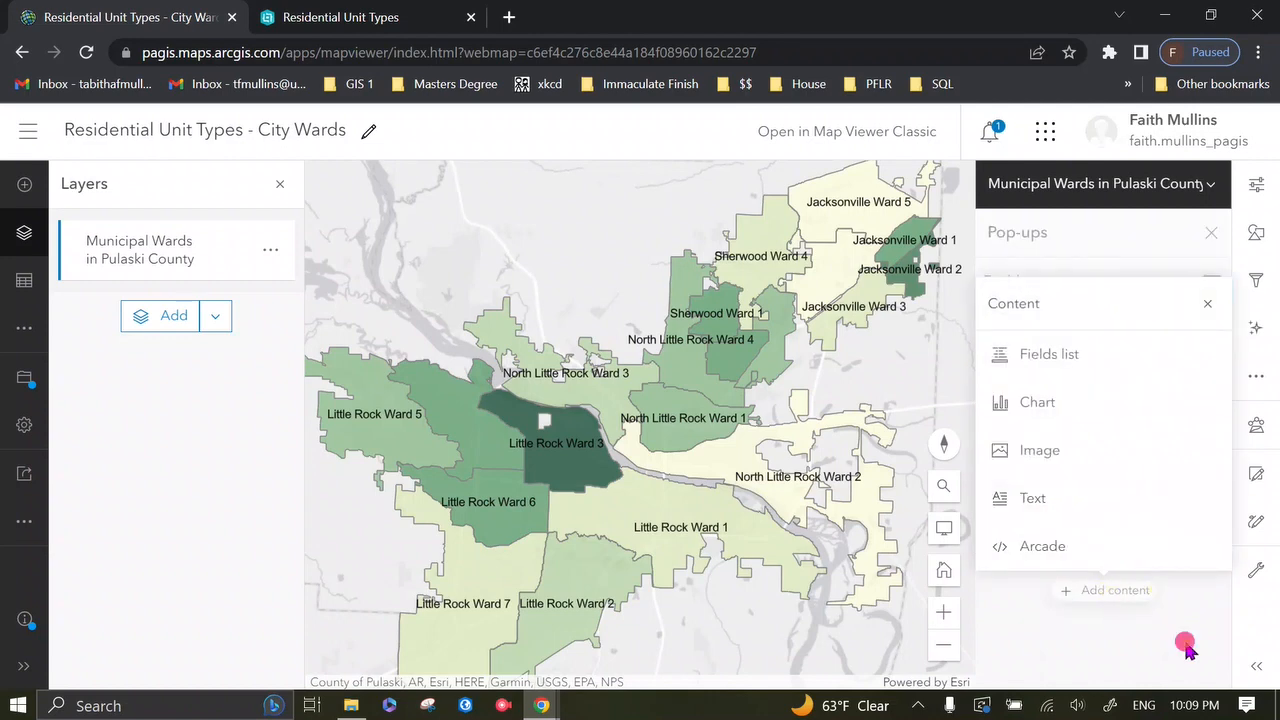
{"action": "left_click", "coordinate": [1212, 297]}
{"action": "left_click", "coordinate": [1163, 515]}
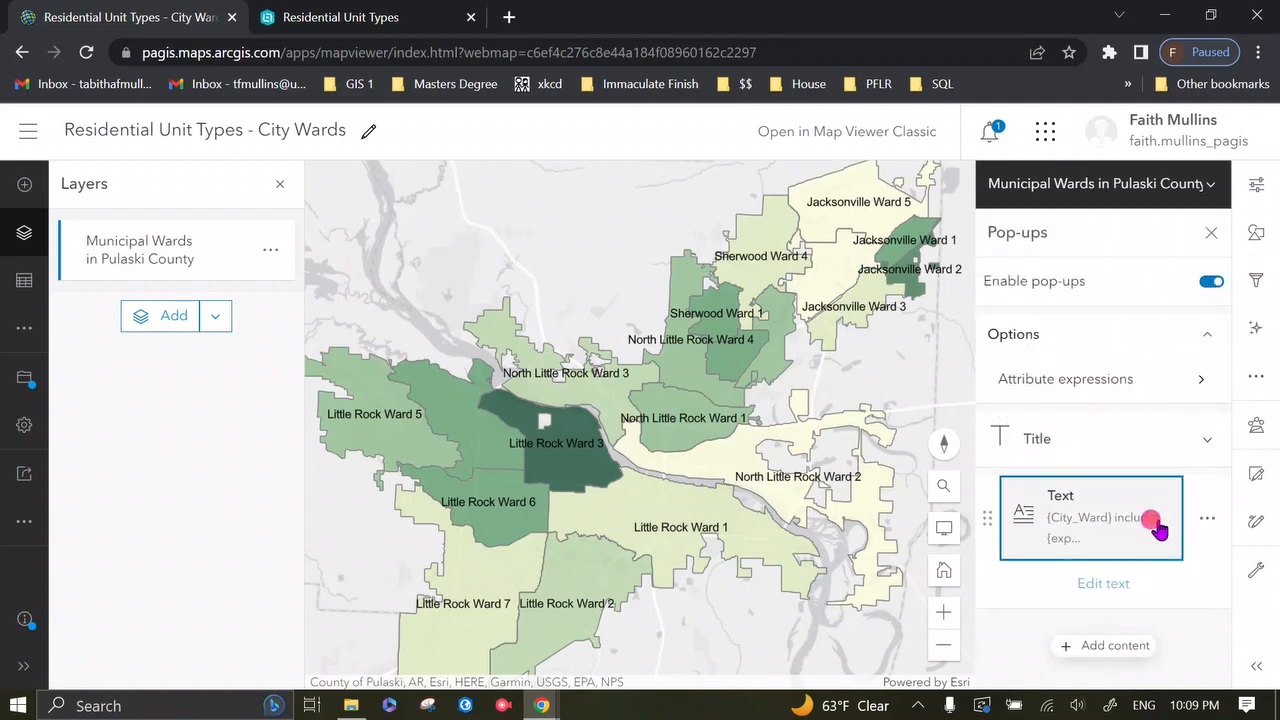
Step: Look over the Text element's wording without changes and check the pop-up title is empty
{"action": "left_click", "coordinate": [1105, 590]}
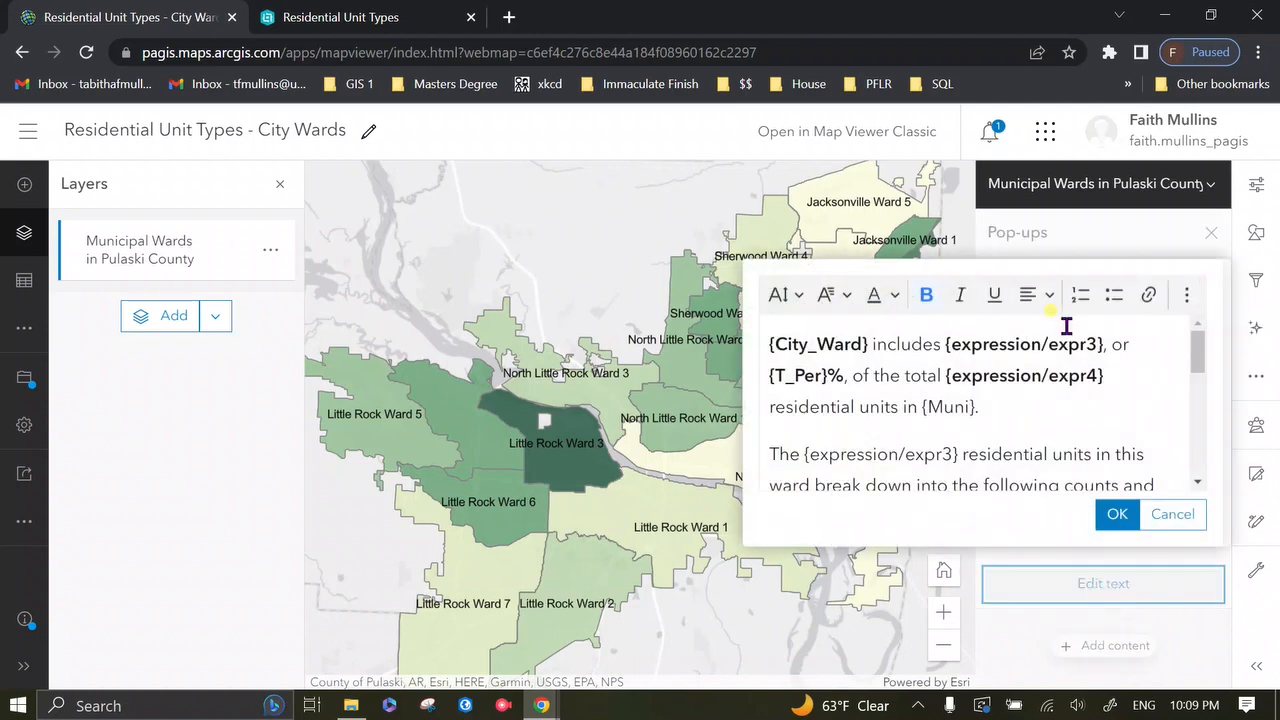
{"action": "scroll", "coordinate": [1015, 368], "scroll_direction": "down", "scroll_amount": 5}
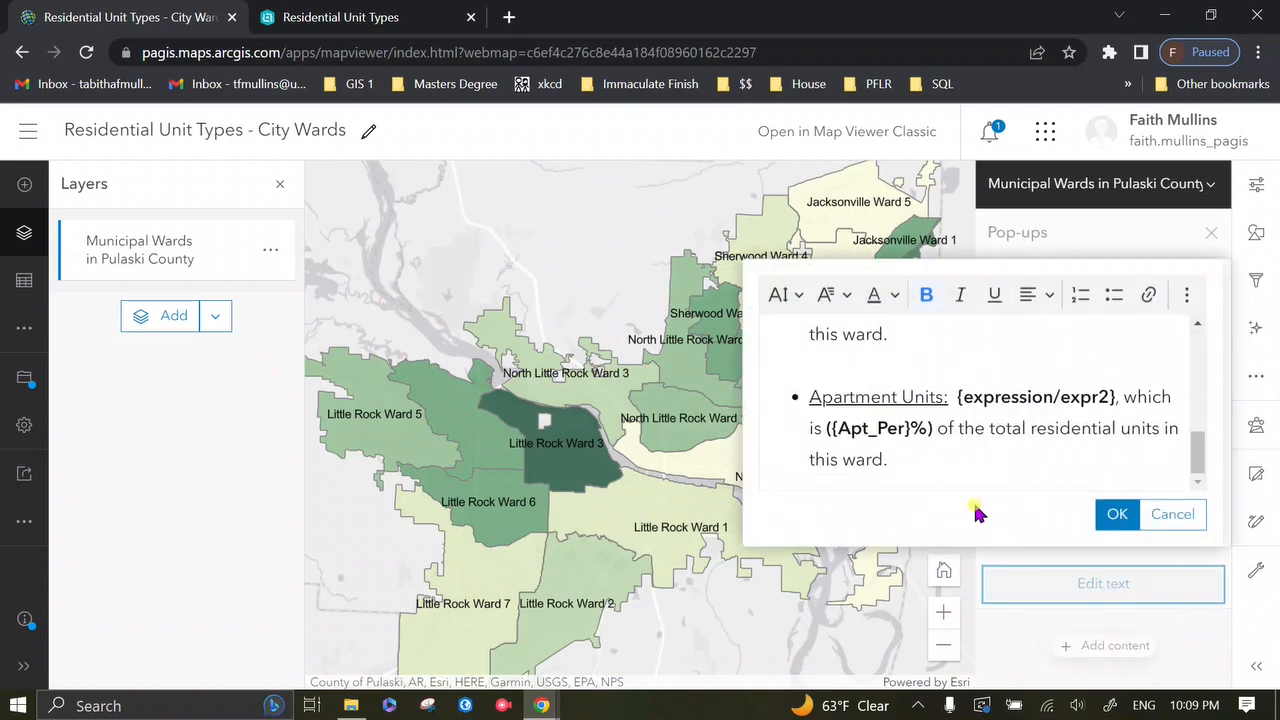
{"action": "scroll", "coordinate": [966, 463], "scroll_direction": "up", "scroll_amount": 4}
{"action": "scroll", "coordinate": [966, 463], "scroll_direction": "up", "scroll_amount": 2}
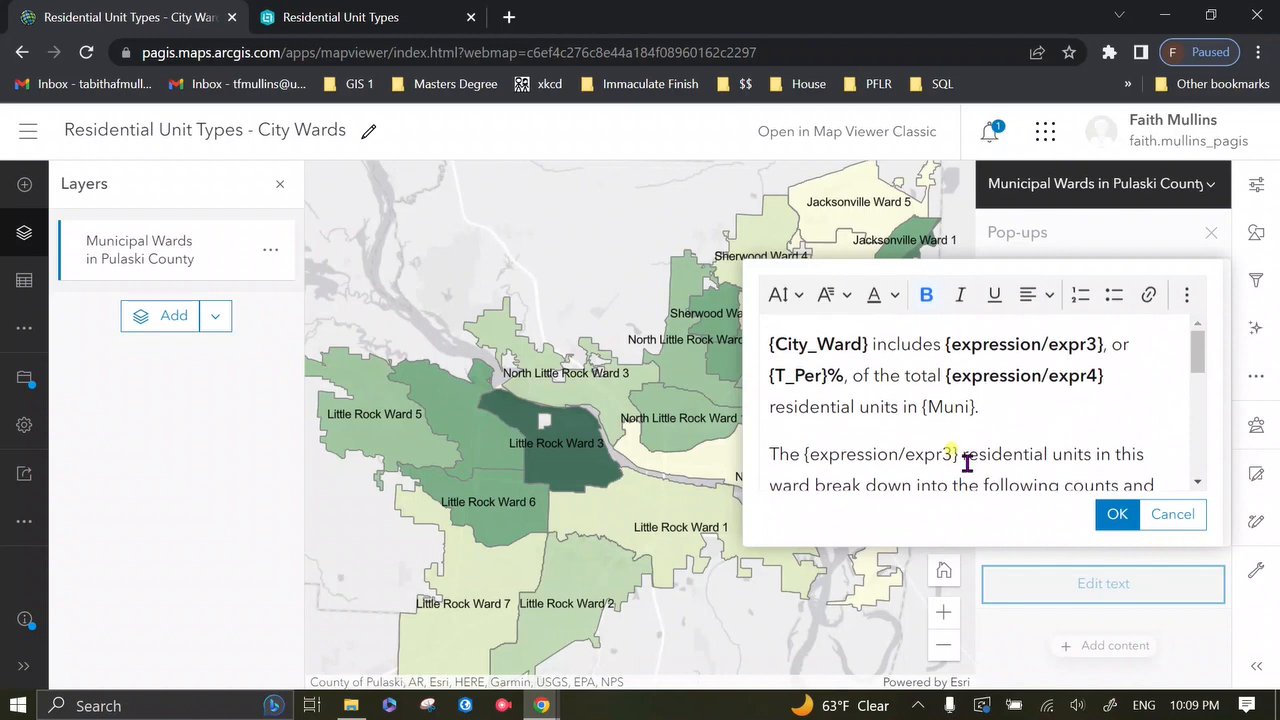
{"action": "scroll", "coordinate": [966, 460], "scroll_direction": "down", "scroll_amount": 6}
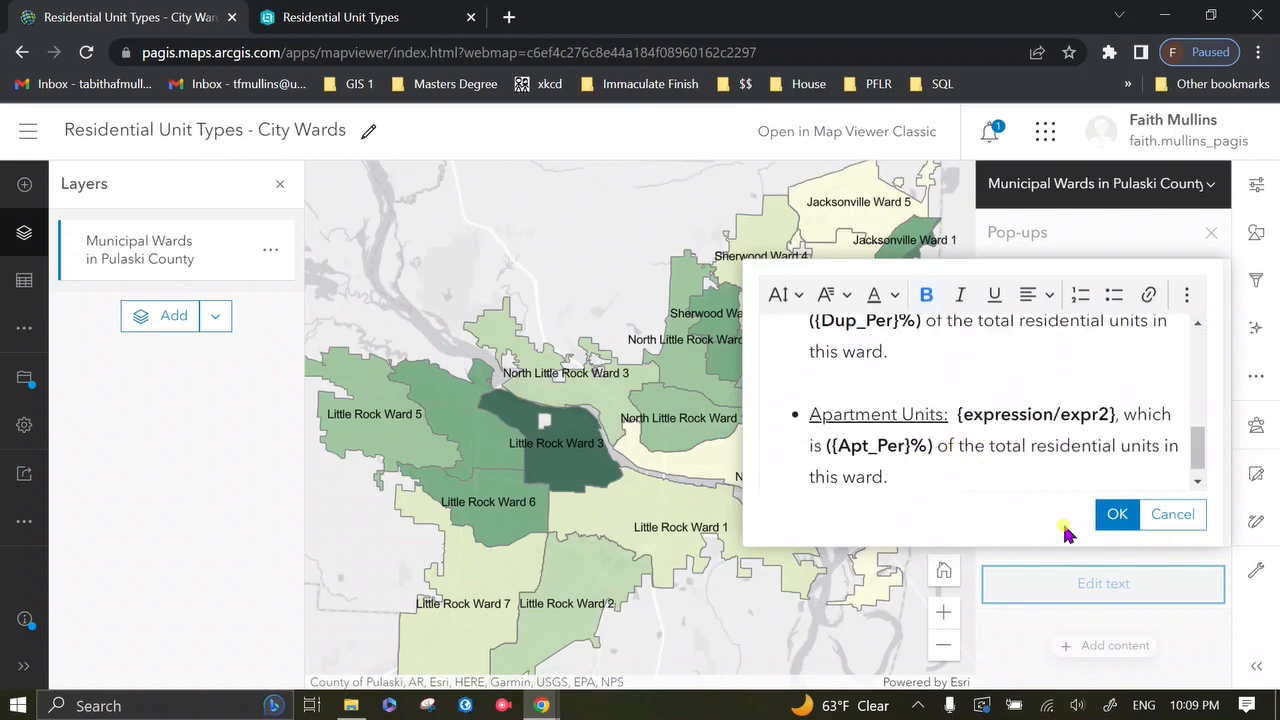
{"action": "left_click", "coordinate": [1170, 515]}
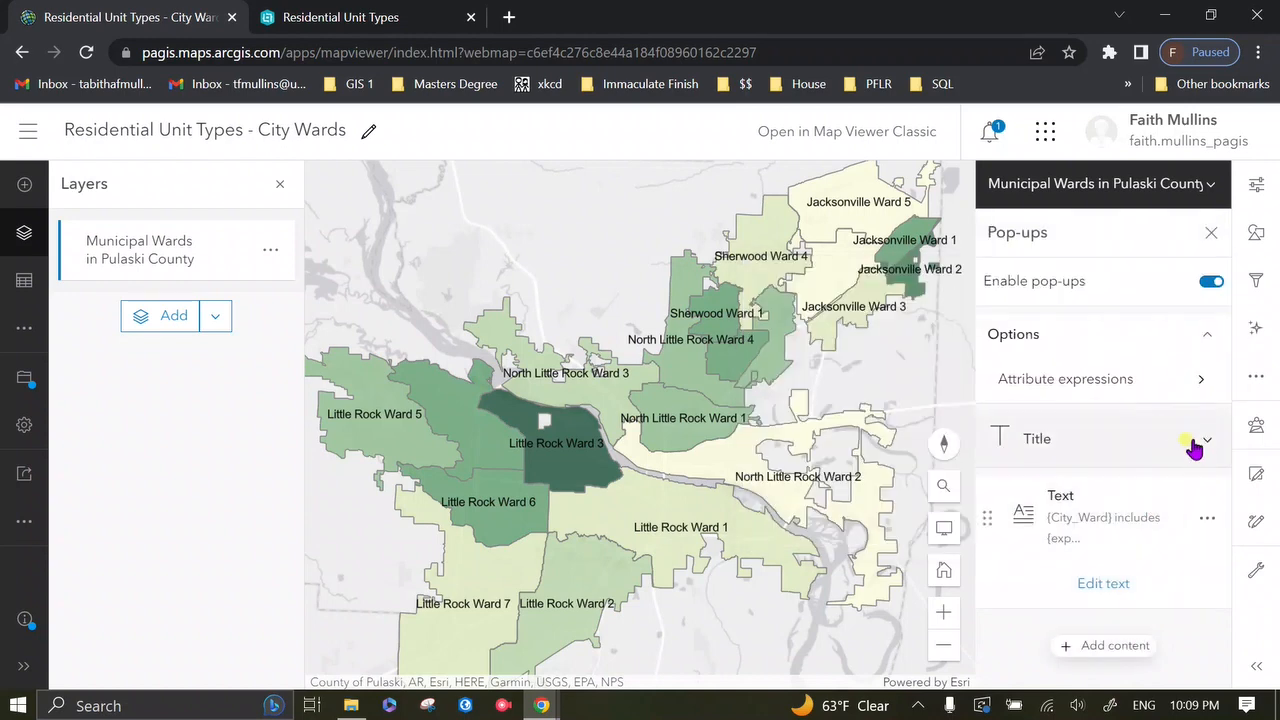
{"action": "left_click", "coordinate": [1193, 449]}
{"action": "left_click", "coordinate": [1108, 486]}
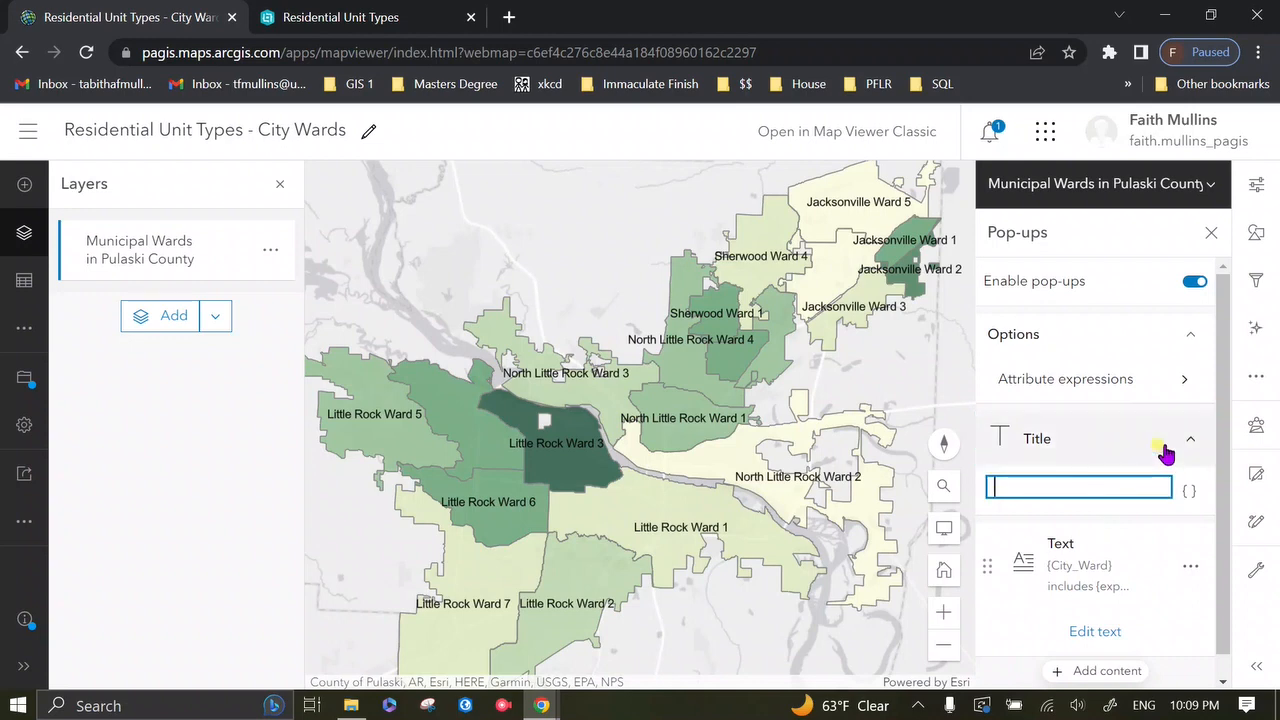
{"action": "left_click", "coordinate": [1188, 449]}
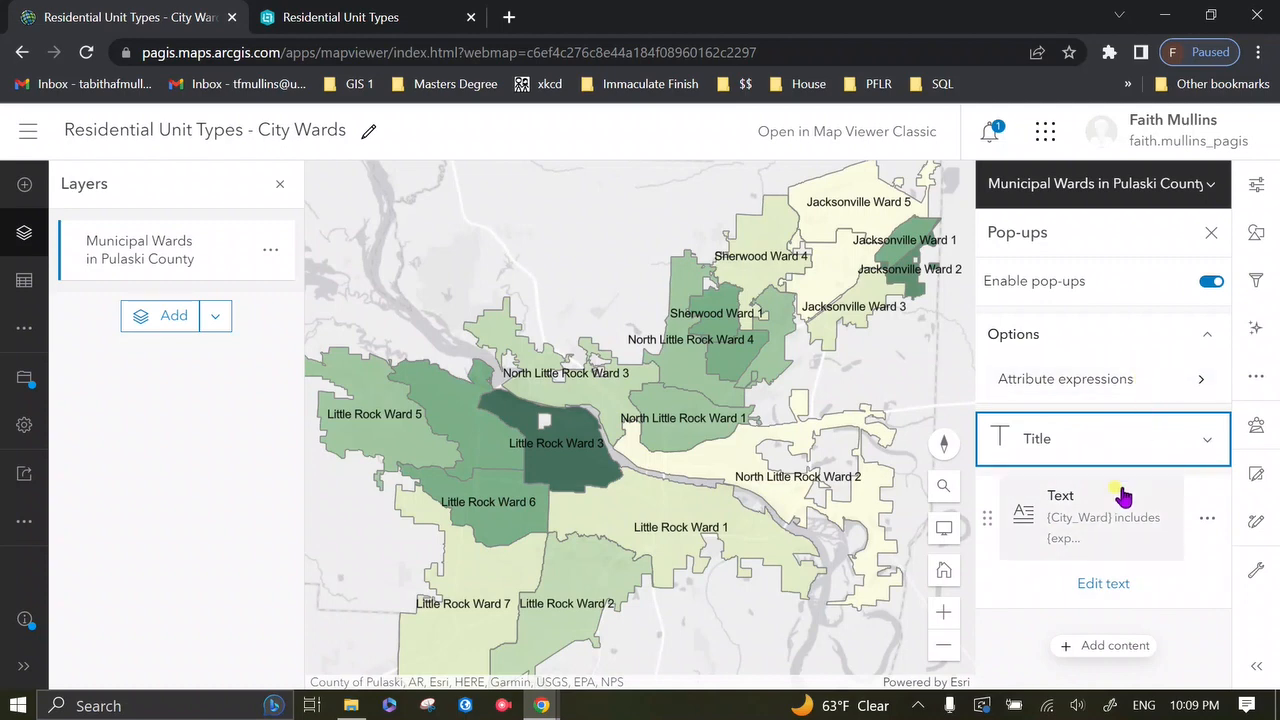
Step: Reread the expr3 and T_Per% pop-up text, keep it, and open North Little Rock Ward 1's pop-up
{"action": "left_click", "coordinate": [1090, 583]}
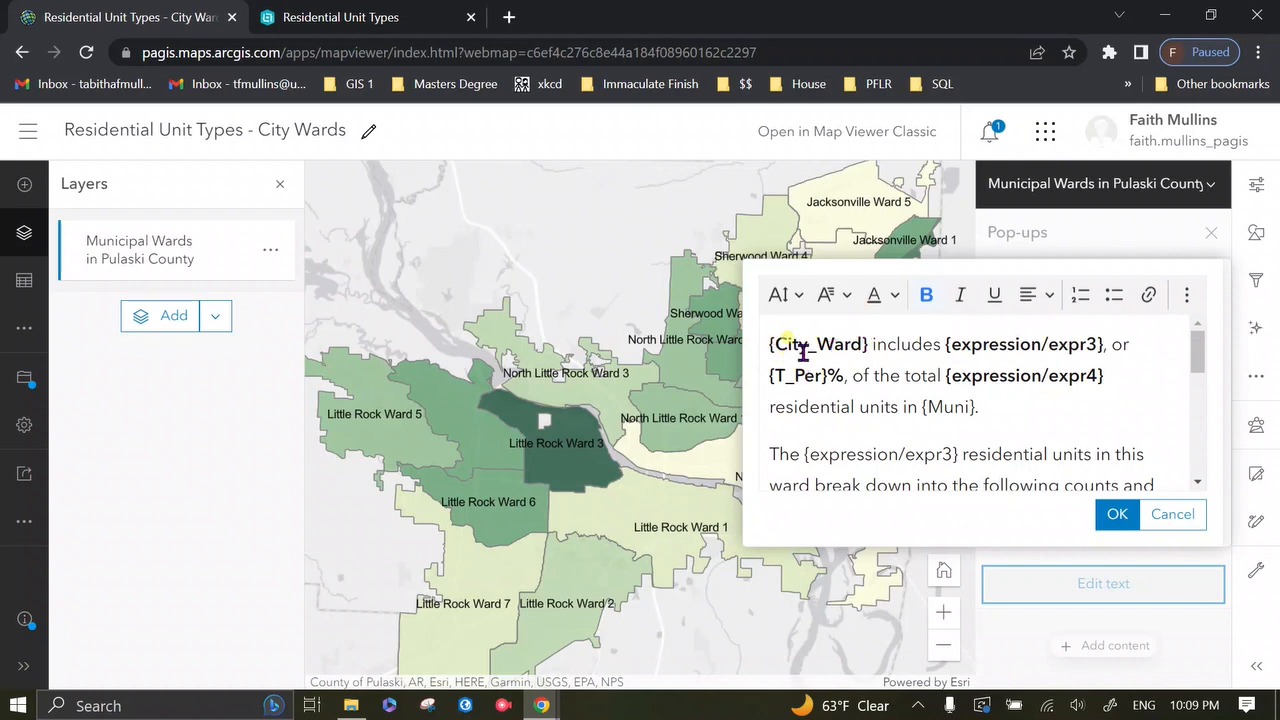
{"action": "scroll", "coordinate": [820, 357], "scroll_direction": "down", "scroll_amount": 5}
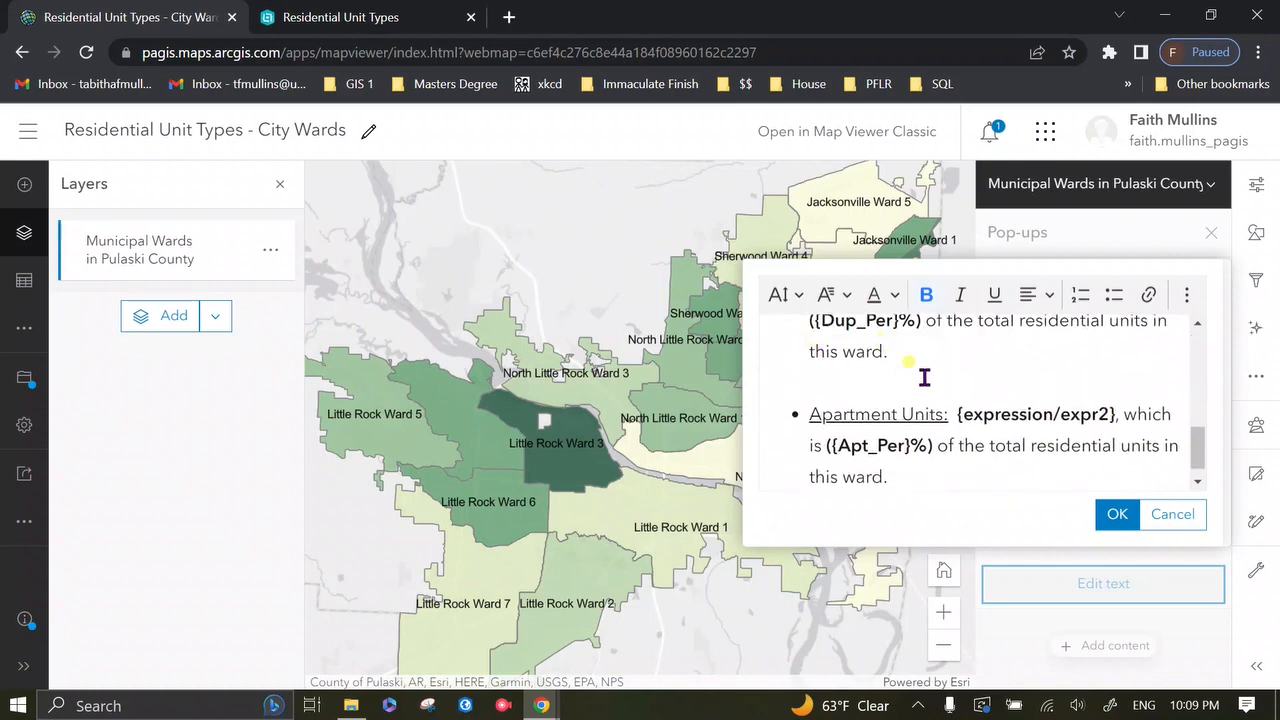
{"action": "scroll", "coordinate": [926, 374], "scroll_direction": "up", "scroll_amount": 2}
{"action": "scroll", "coordinate": [903, 420], "scroll_direction": "up", "scroll_amount": 3}
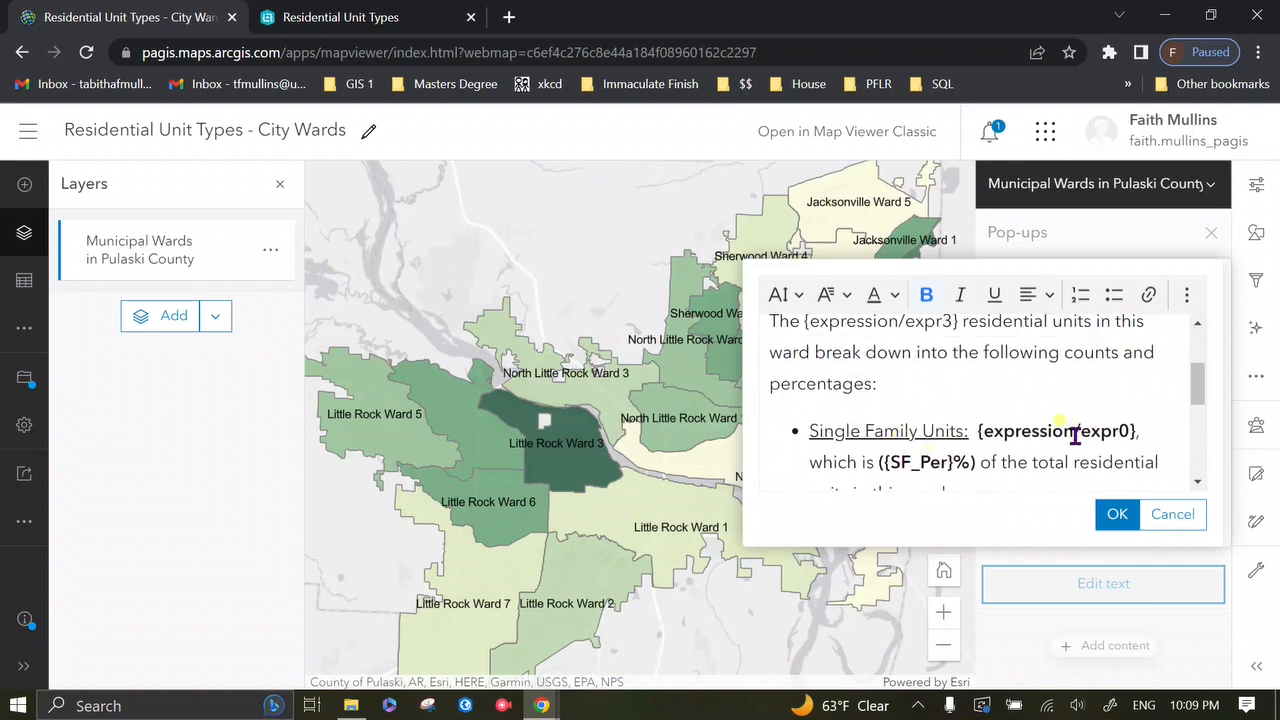
{"action": "scroll", "coordinate": [1060, 425], "scroll_direction": "up", "scroll_amount": 2}
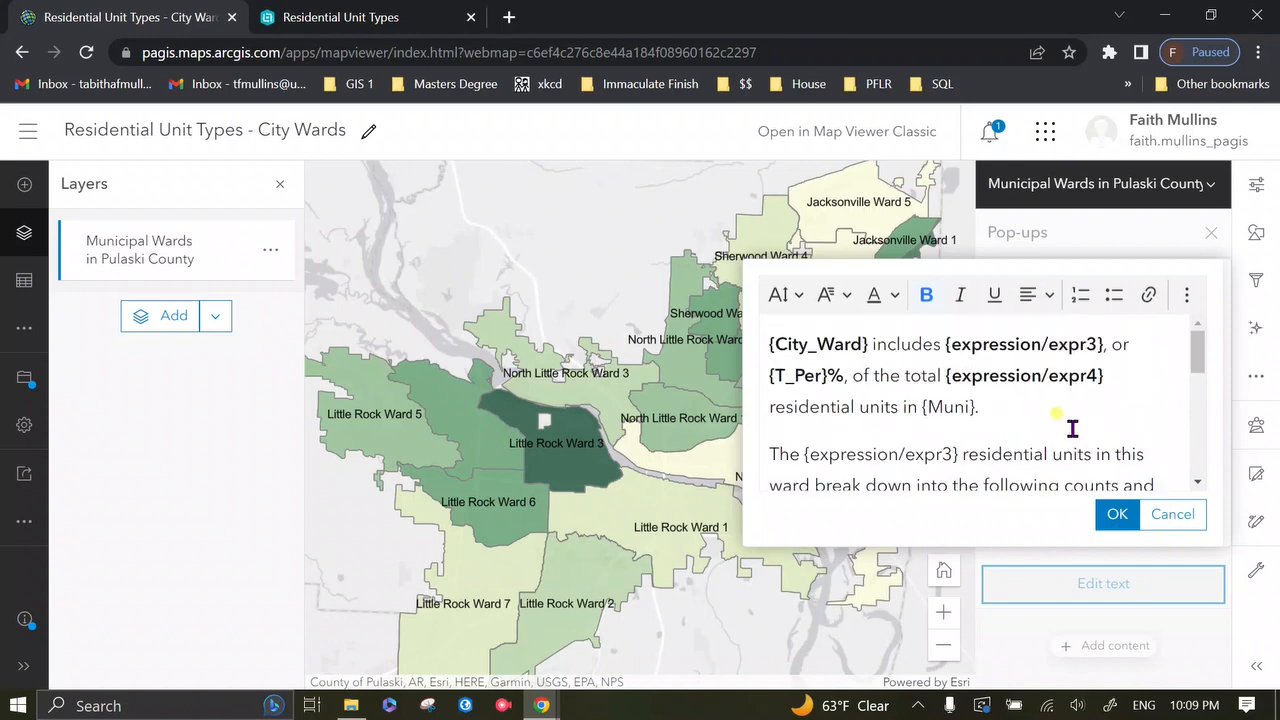
{"action": "left_click", "coordinate": [1134, 518]}
{"action": "left_click", "coordinate": [658, 433]}
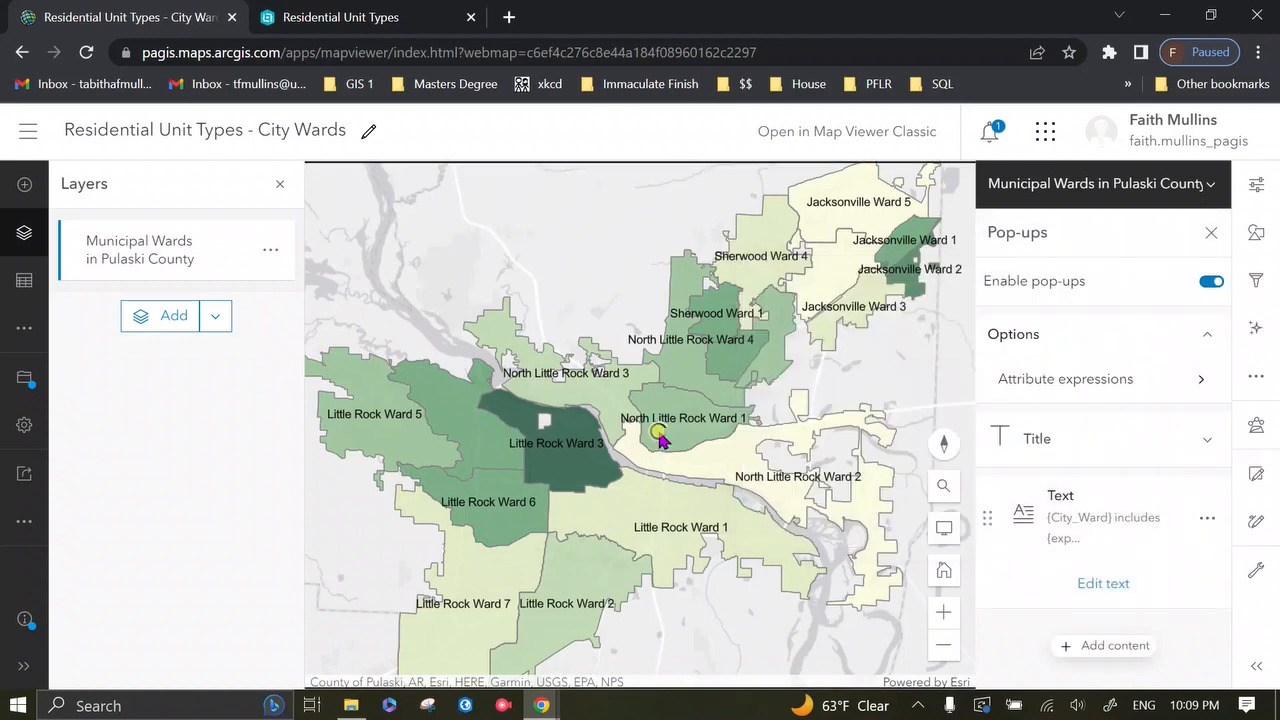
Step: Scroll the ward pop-up to its unit bullets and list the attribute expressions expr0 to expr4
{"action": "scroll", "coordinate": [623, 451], "scroll_direction": "down", "scroll_amount": 2}
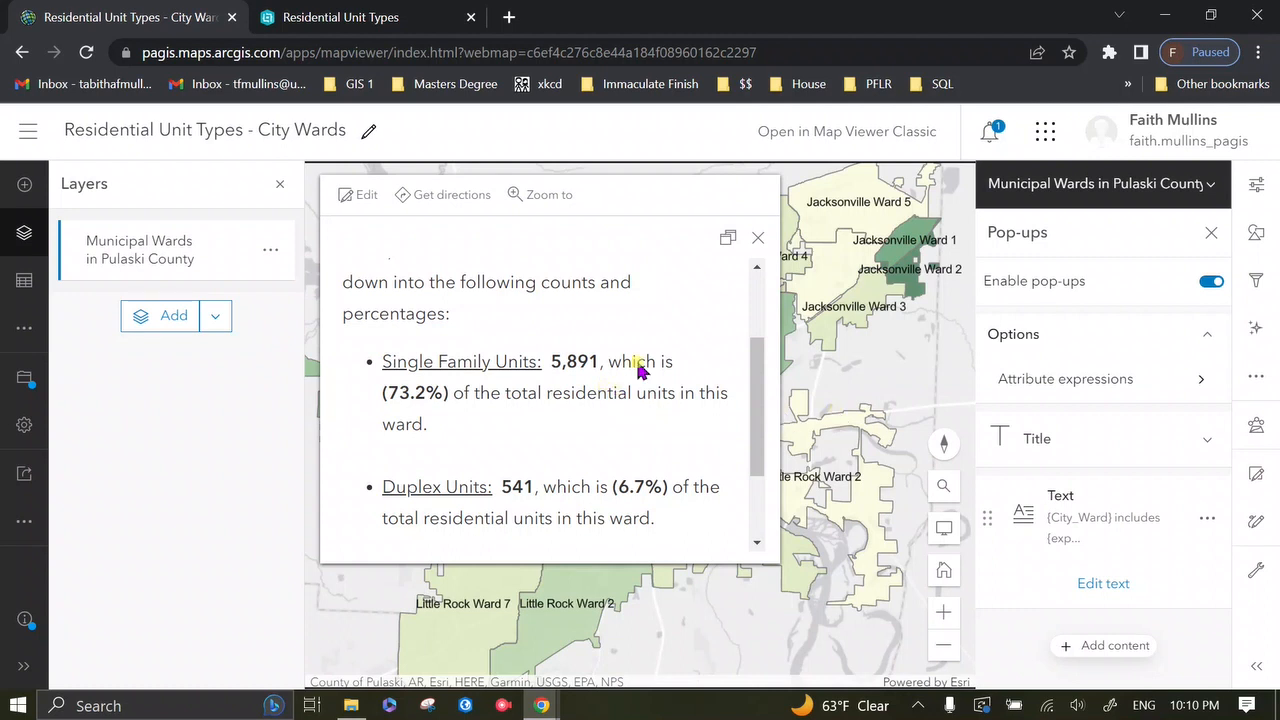
{"action": "left_click", "coordinate": [1106, 381]}
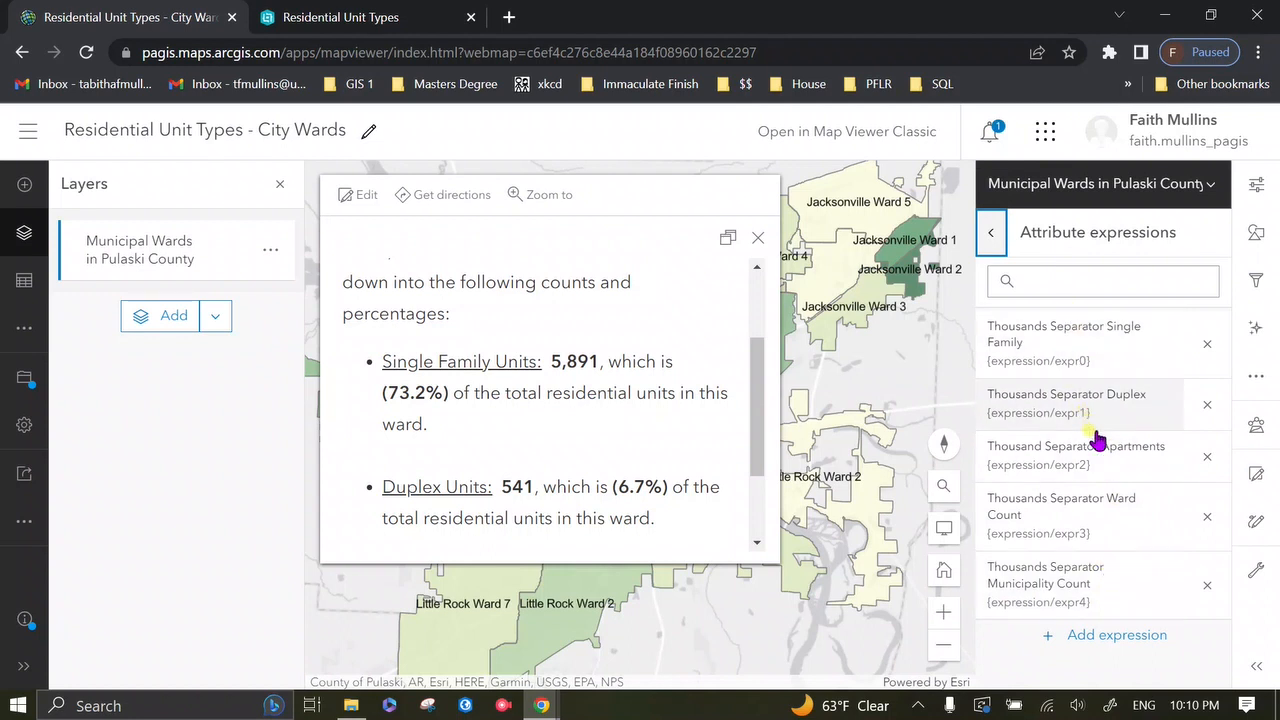
{"action": "left_click", "coordinate": [1014, 334]}
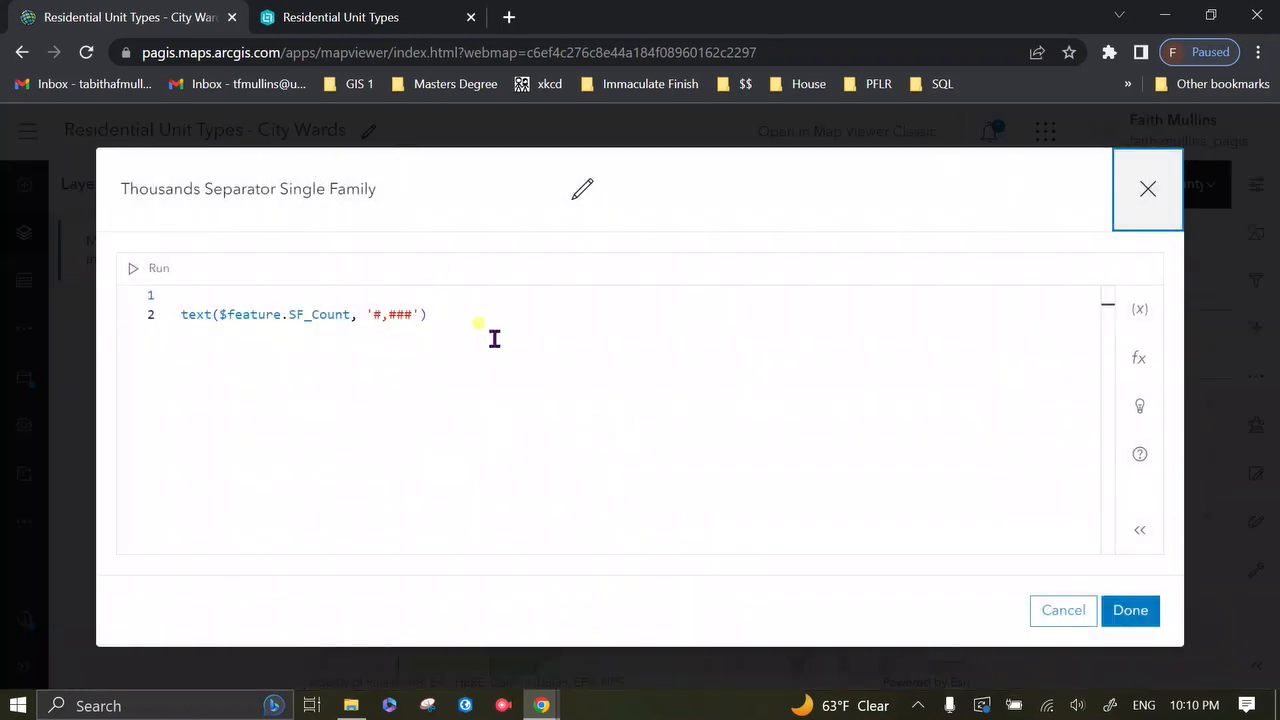
{"action": "left_click", "coordinate": [462, 302]}
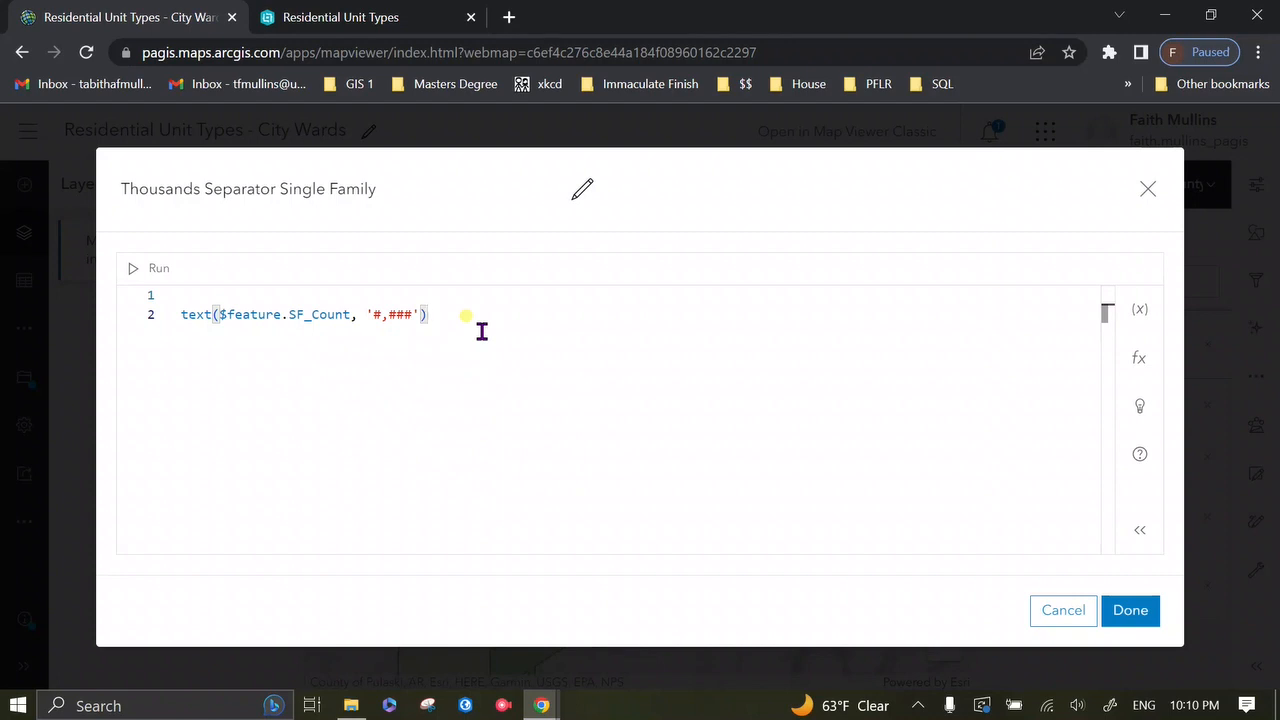
{"action": "left_click", "coordinate": [182, 314]}
{"action": "left_click", "coordinate": [377, 343]}
{"action": "left_click_drag", "start_coordinate": [367, 315], "coordinate": [422, 314]}
{"action": "left_click", "coordinate": [460, 334]}
{"action": "left_click", "coordinate": [1060, 608]}
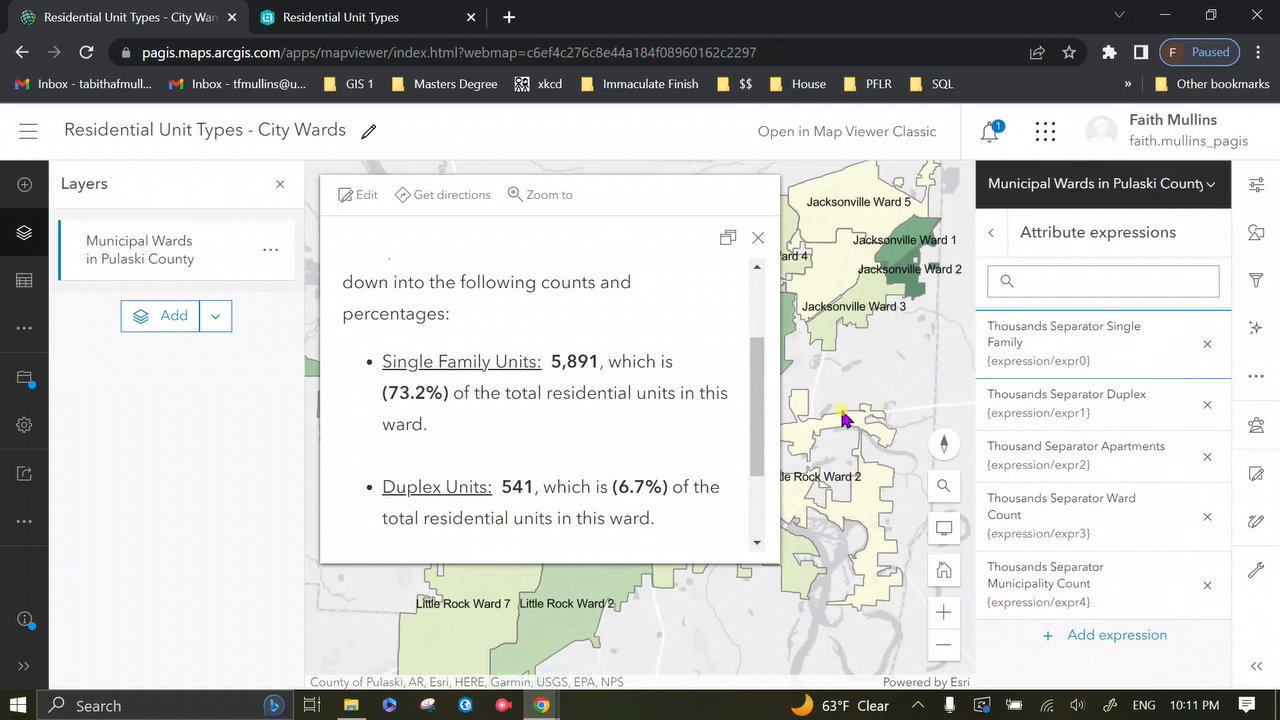
Step: Return to the main pop-up settings and review the Text element, keeping it unchanged
{"action": "left_click", "coordinate": [990, 232]}
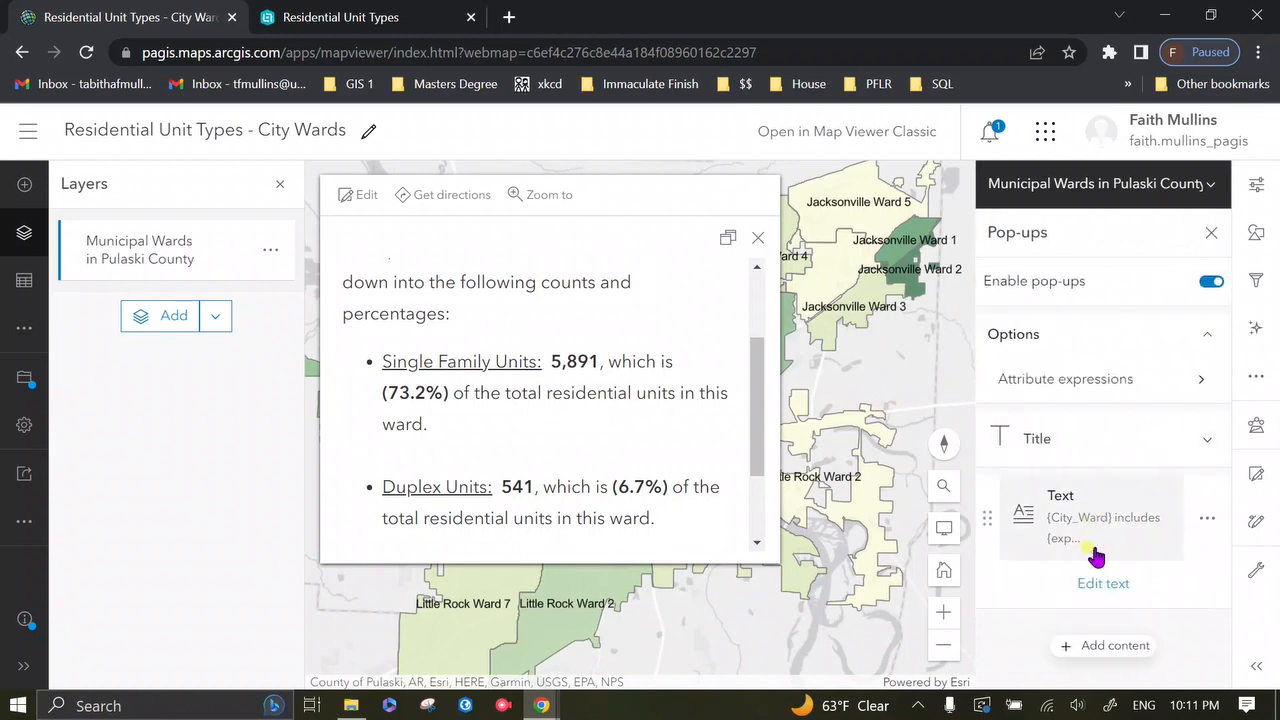
{"action": "left_click", "coordinate": [1104, 580]}
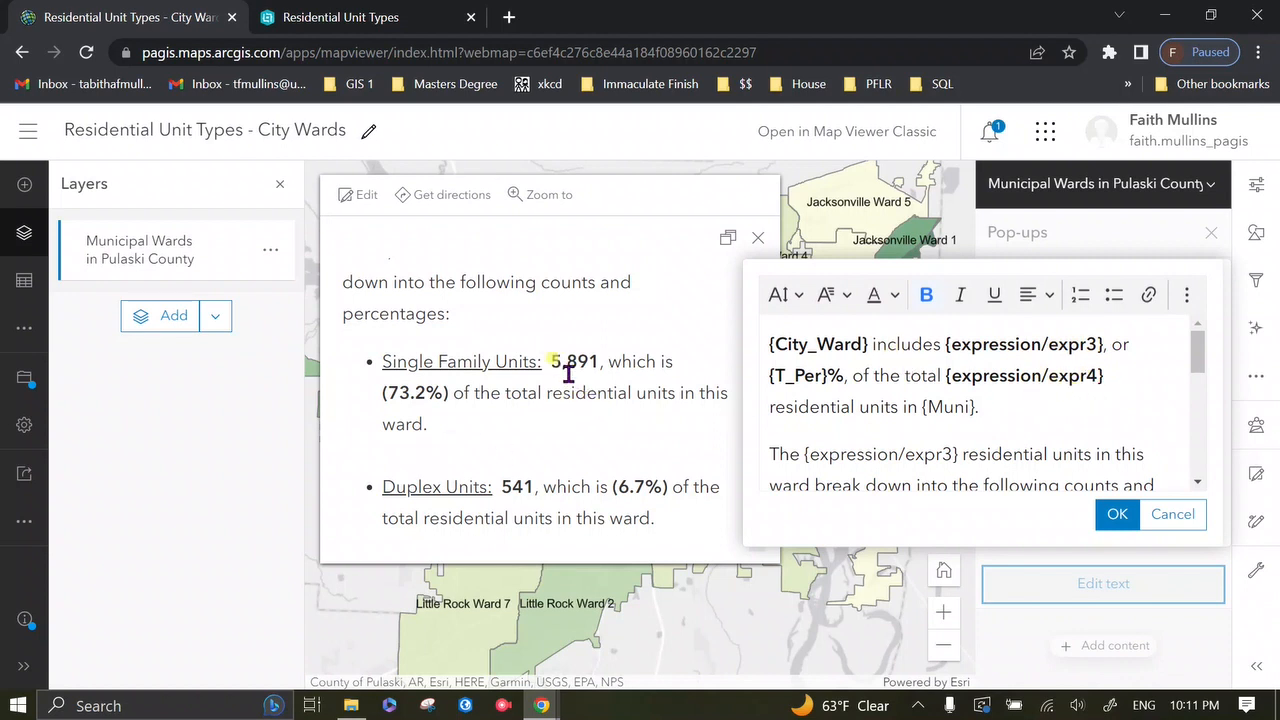
{"action": "left_click", "coordinate": [1117, 514]}
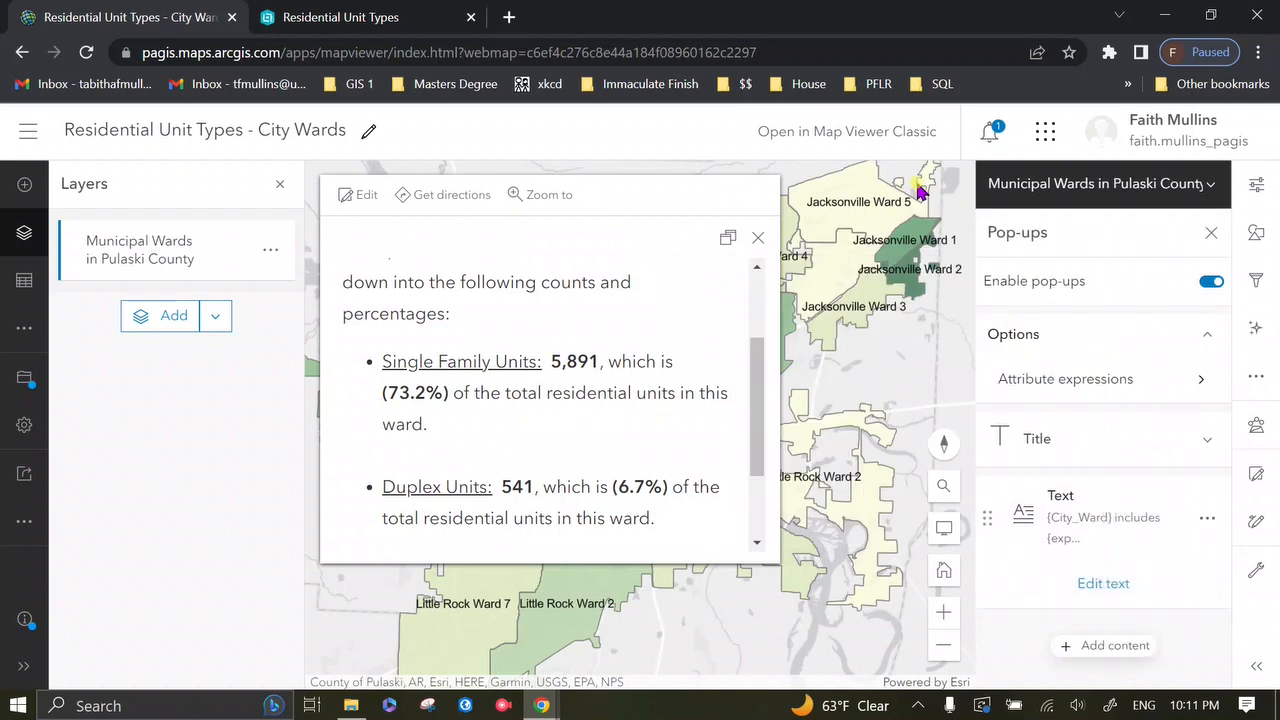
Step: Use items in the Windows taskbar tray
{"action": "left_click", "coordinate": [906, 706]}
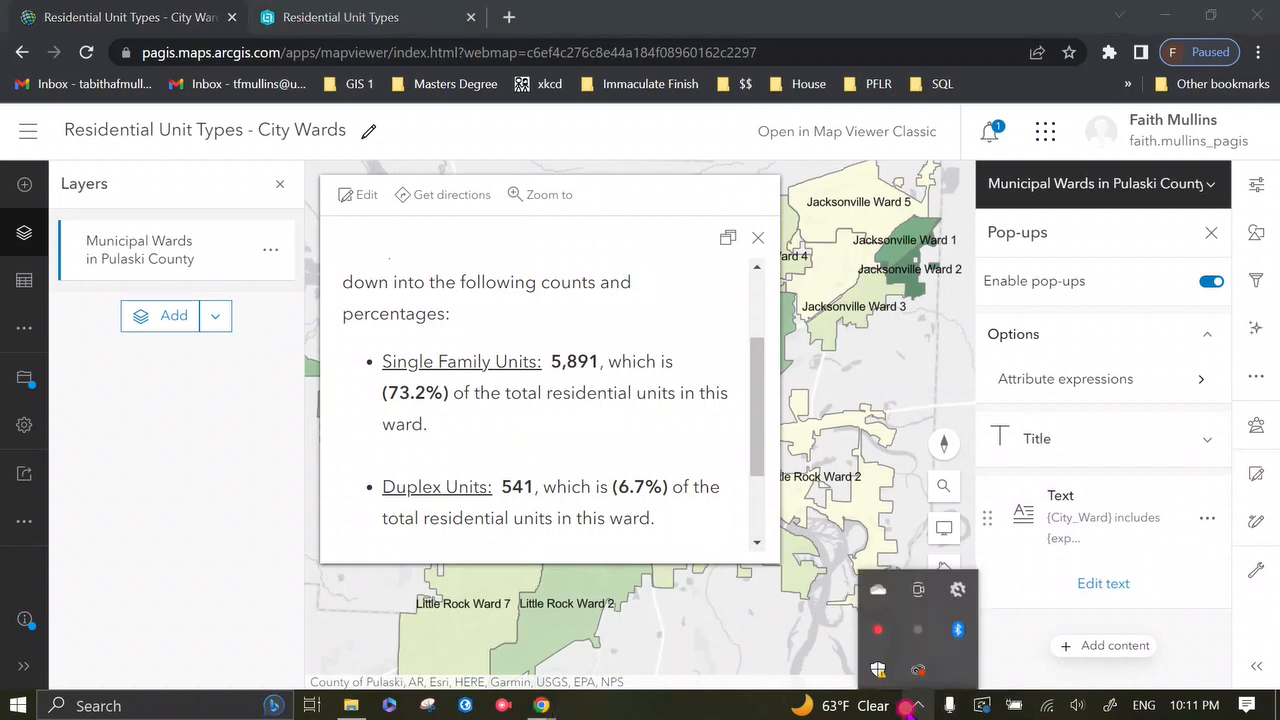
{"action": "left_click", "coordinate": [698, 540]}
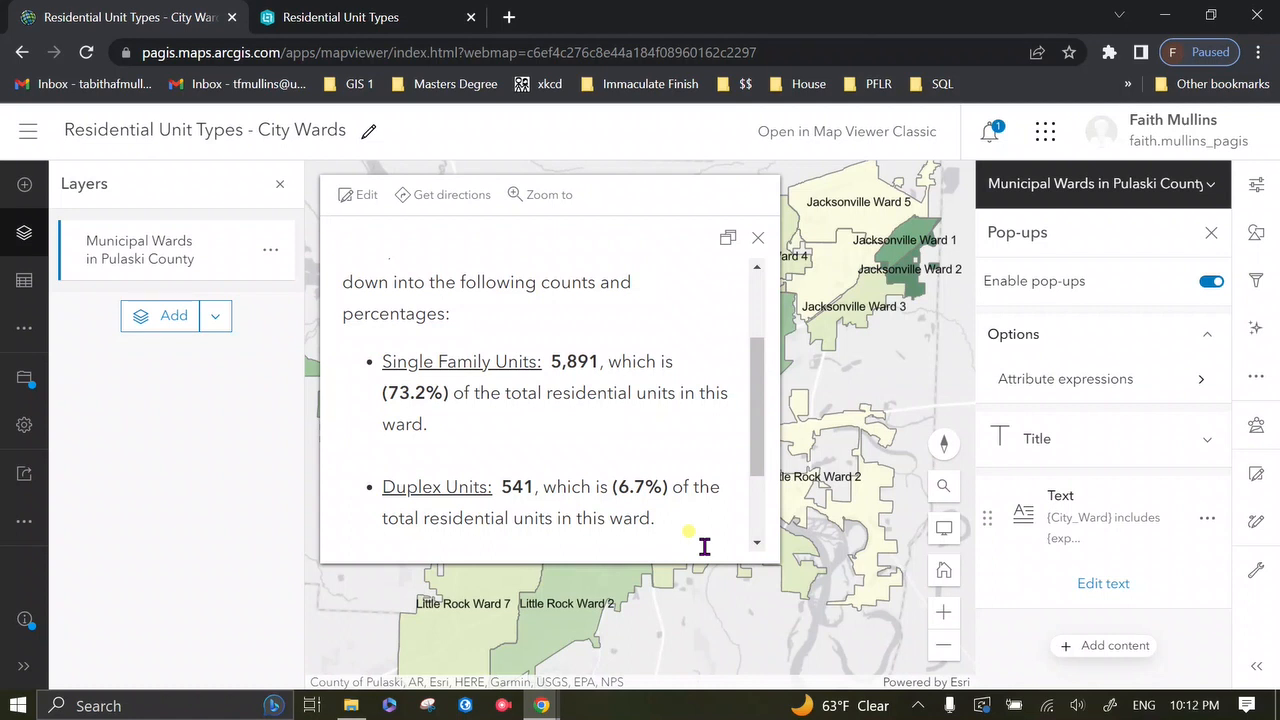
{"action": "left_click", "coordinate": [920, 705]}
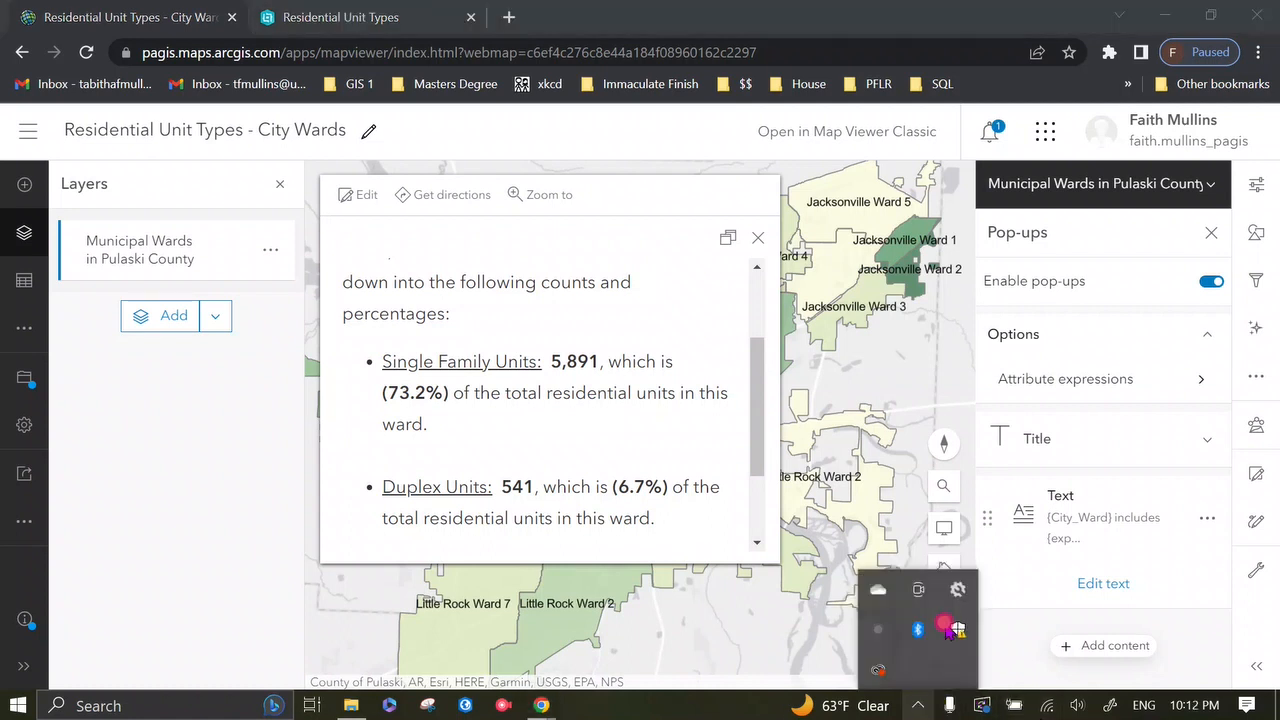